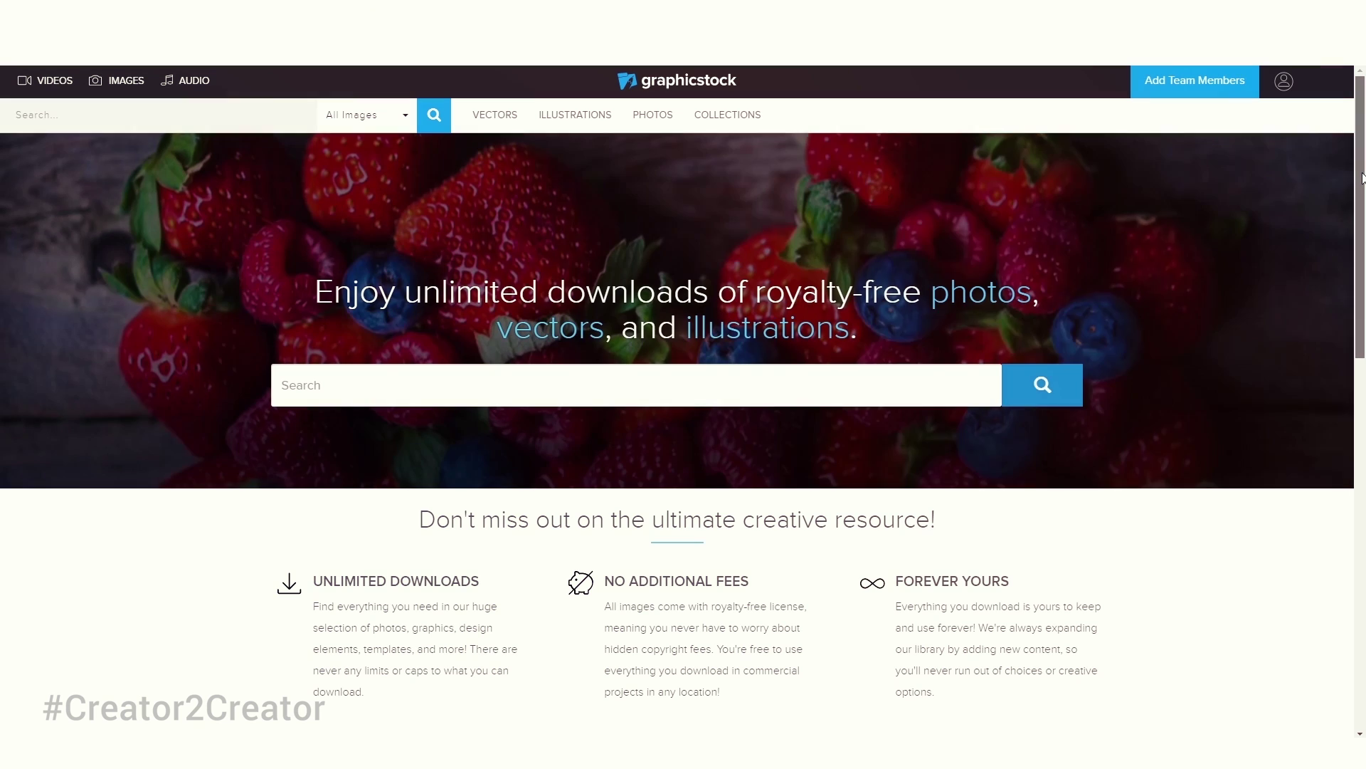
# Step: Look over the GraphicStock home page and browse the People category of its royalty-free photos
pyautogui.scroll(-5, 1364, 347)
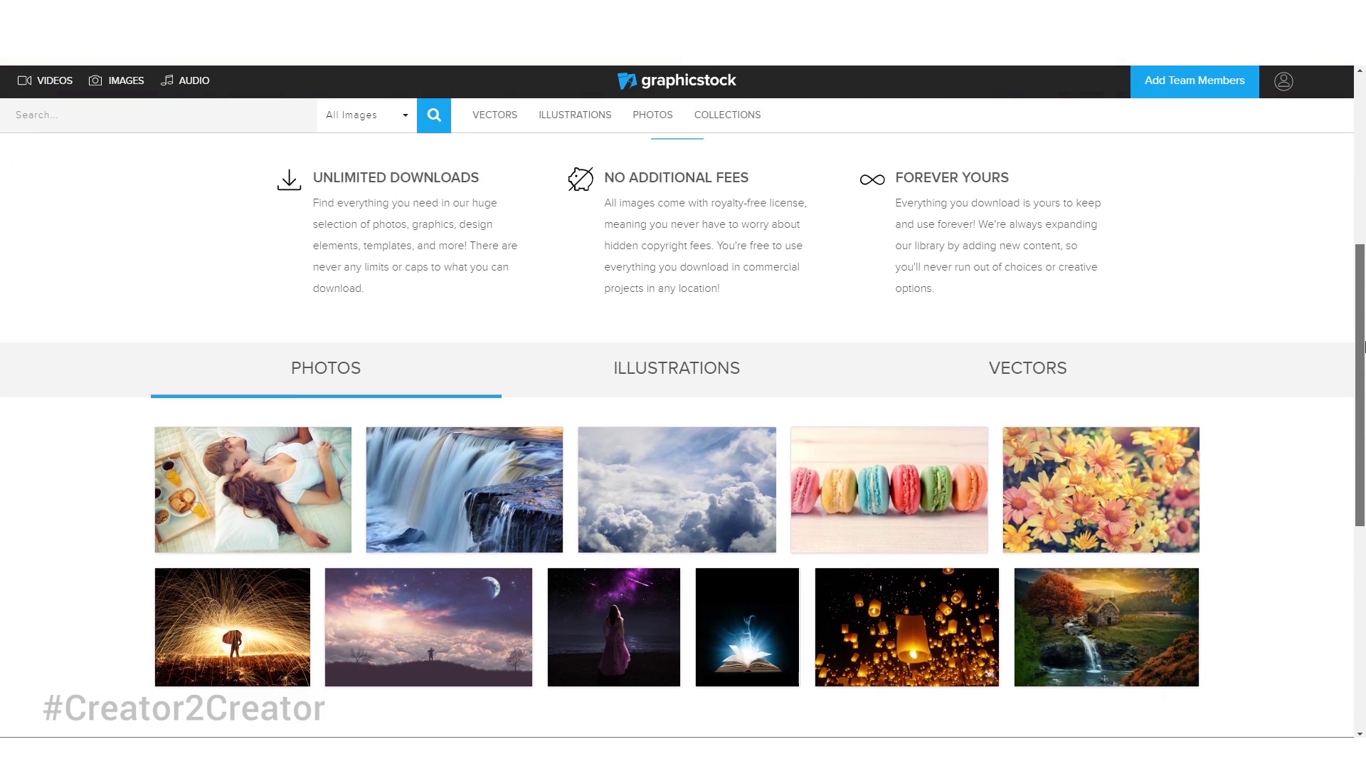
pyautogui.moveTo(1364, 347); pyautogui.dragTo(1356, 178)
pyautogui.moveTo(563, 107)
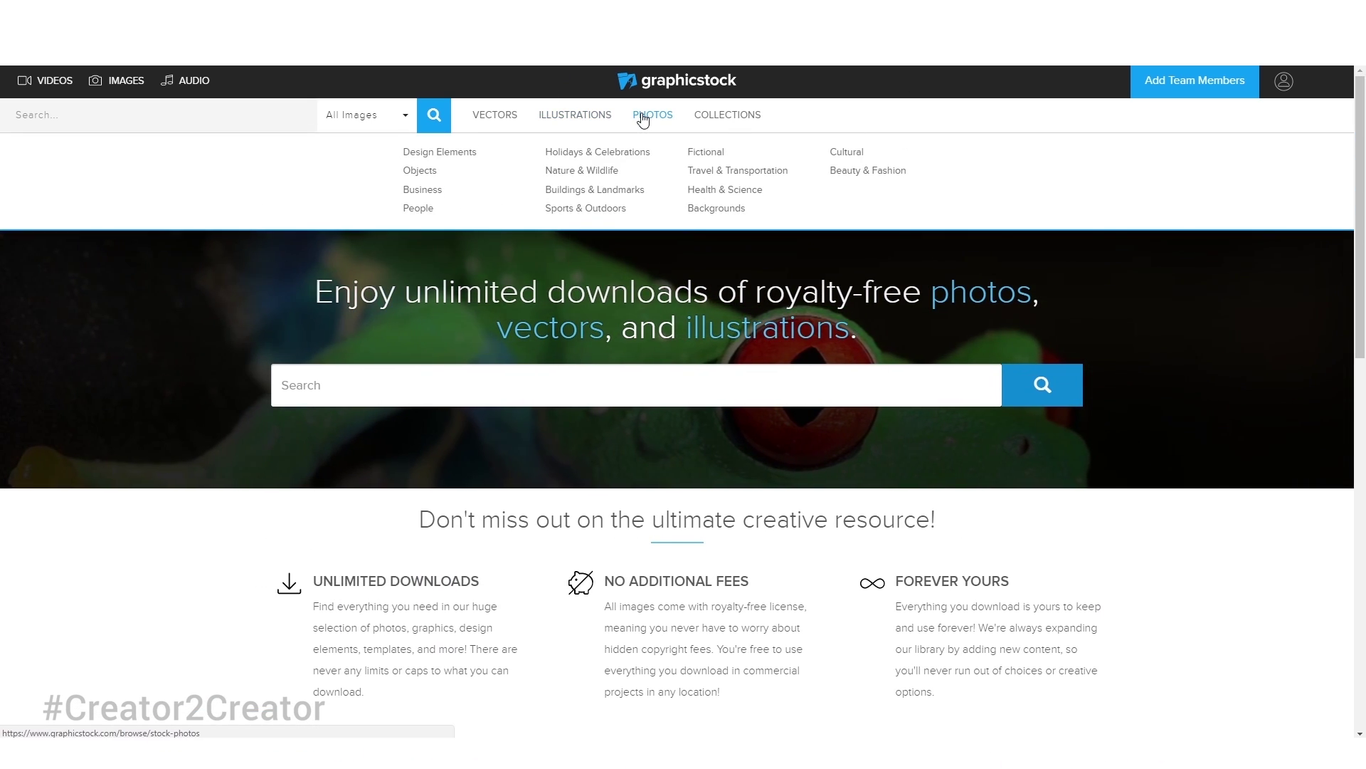
pyautogui.moveTo(655, 117)
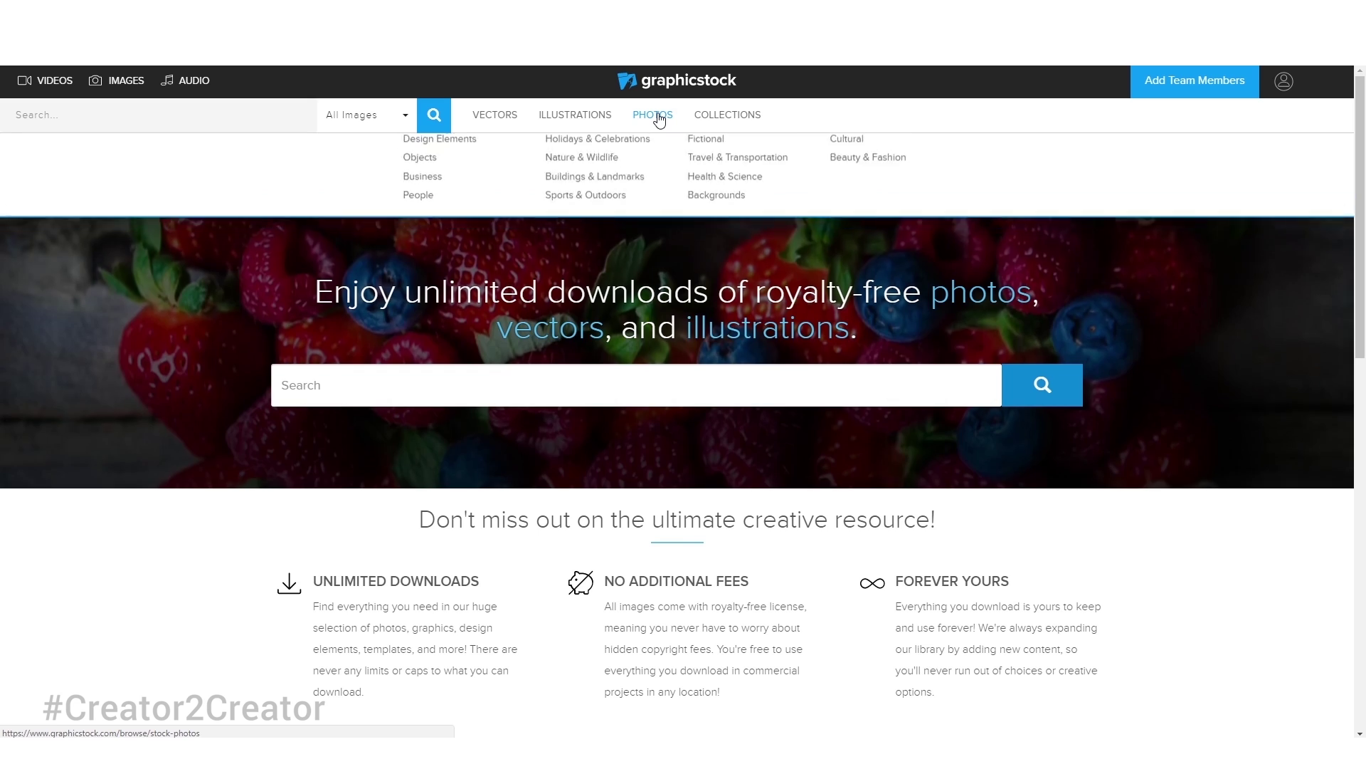
pyautogui.click(412, 210)
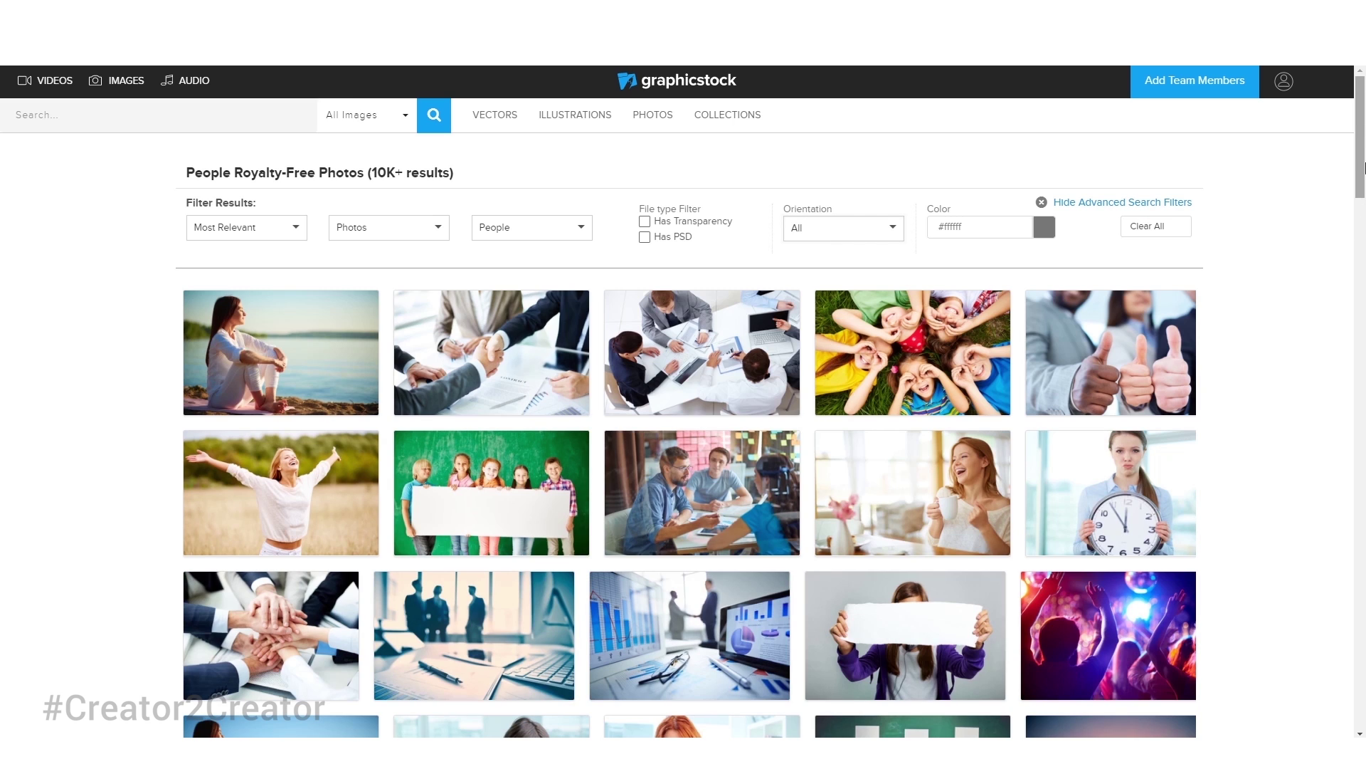
pyautogui.moveTo(1359, 127); pyautogui.dragTo(1364, 459)
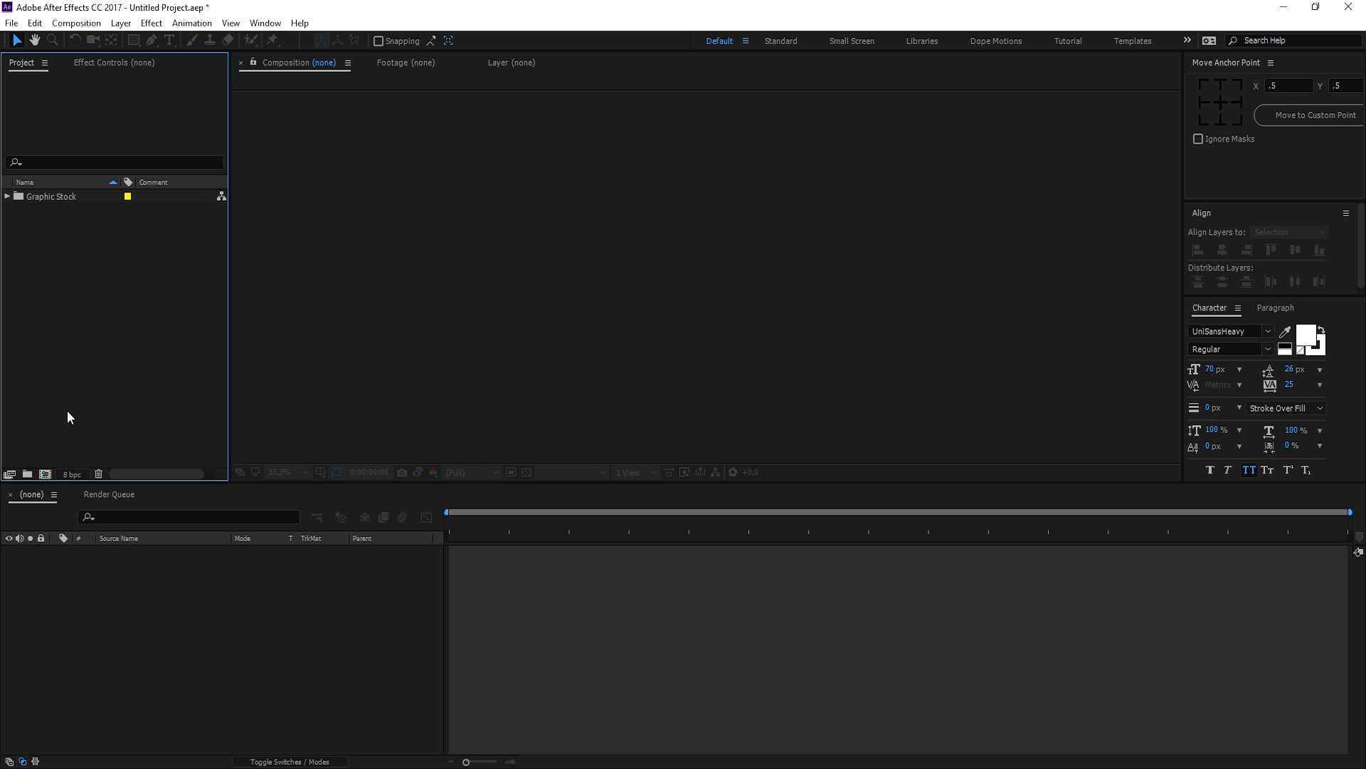
# Step: In After Effects, create a composition named Main from the HDTV 1080 29.97 preset, with 60 fps and a duration of 0:00:10:00
pyautogui.click(46, 475)
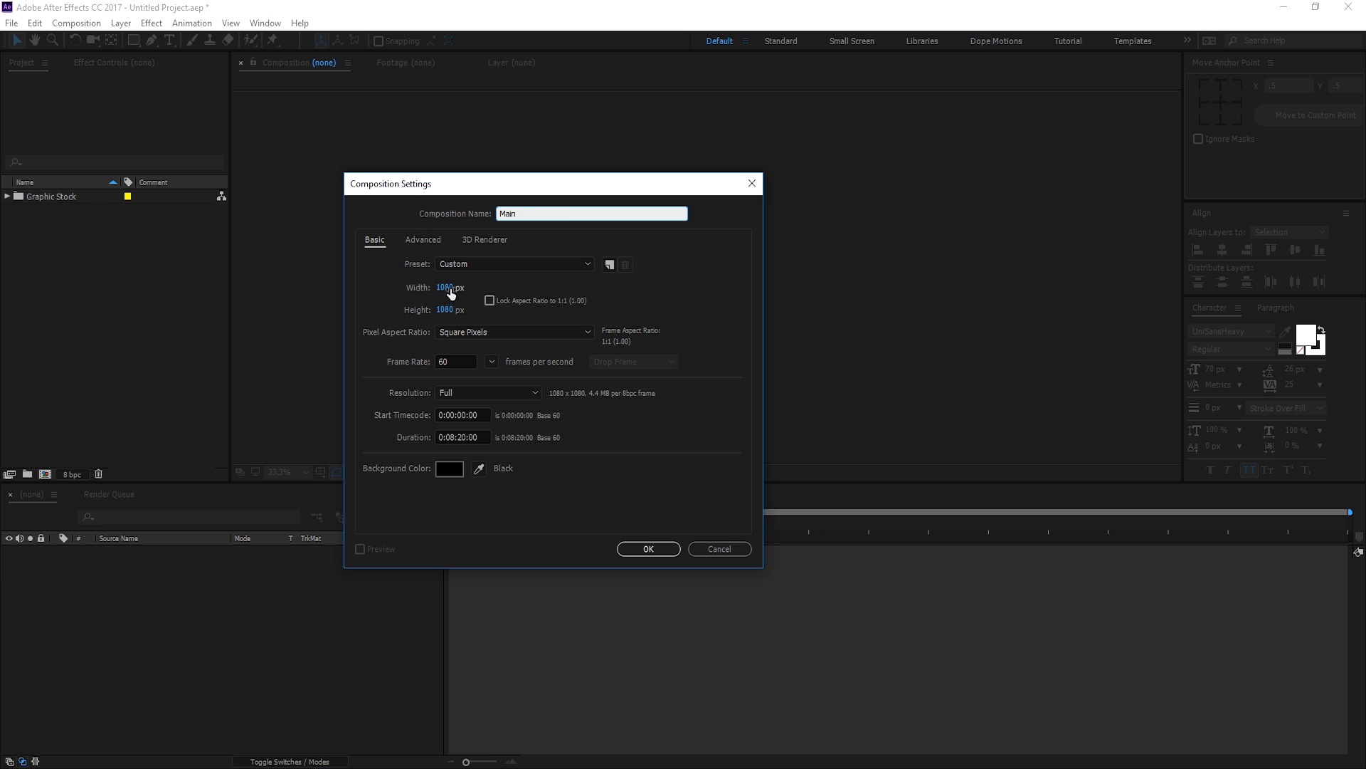
pyautogui.click(460, 265)
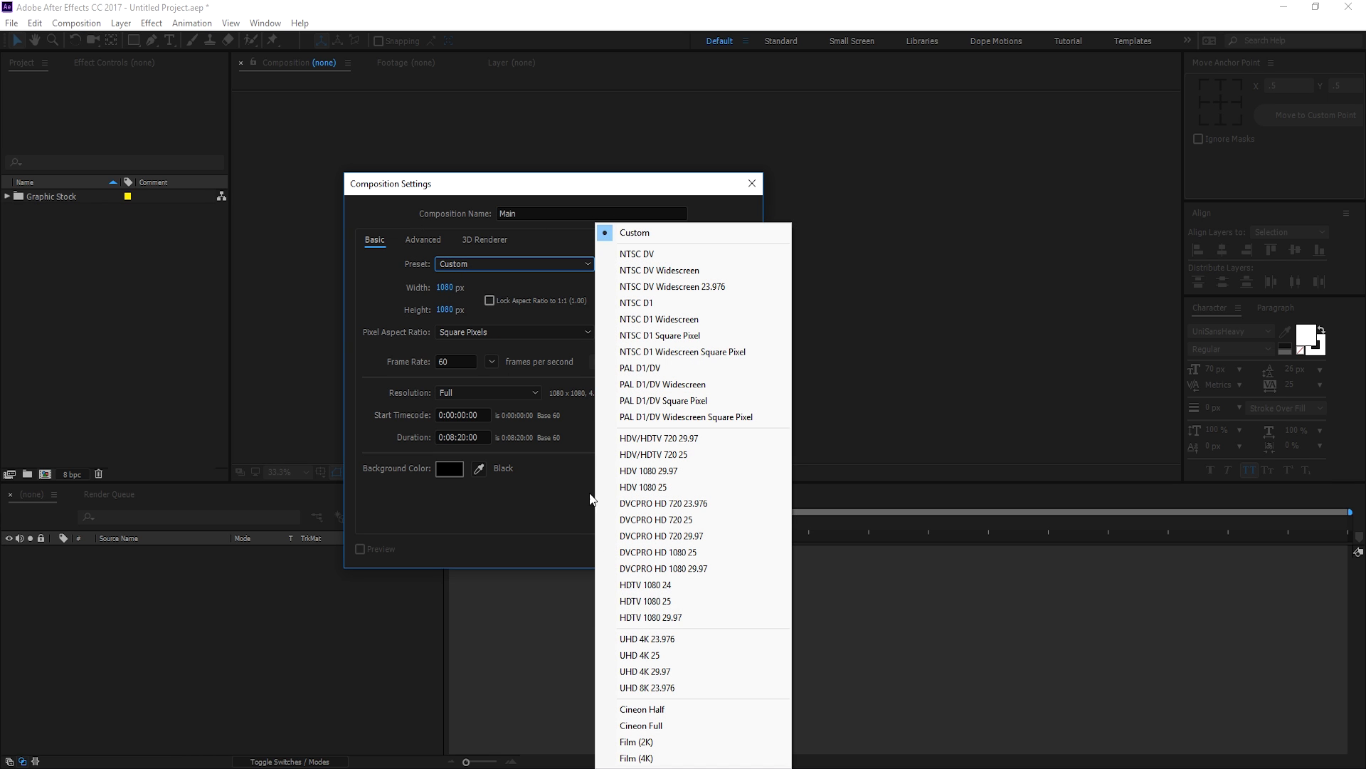
pyautogui.click(678, 618)
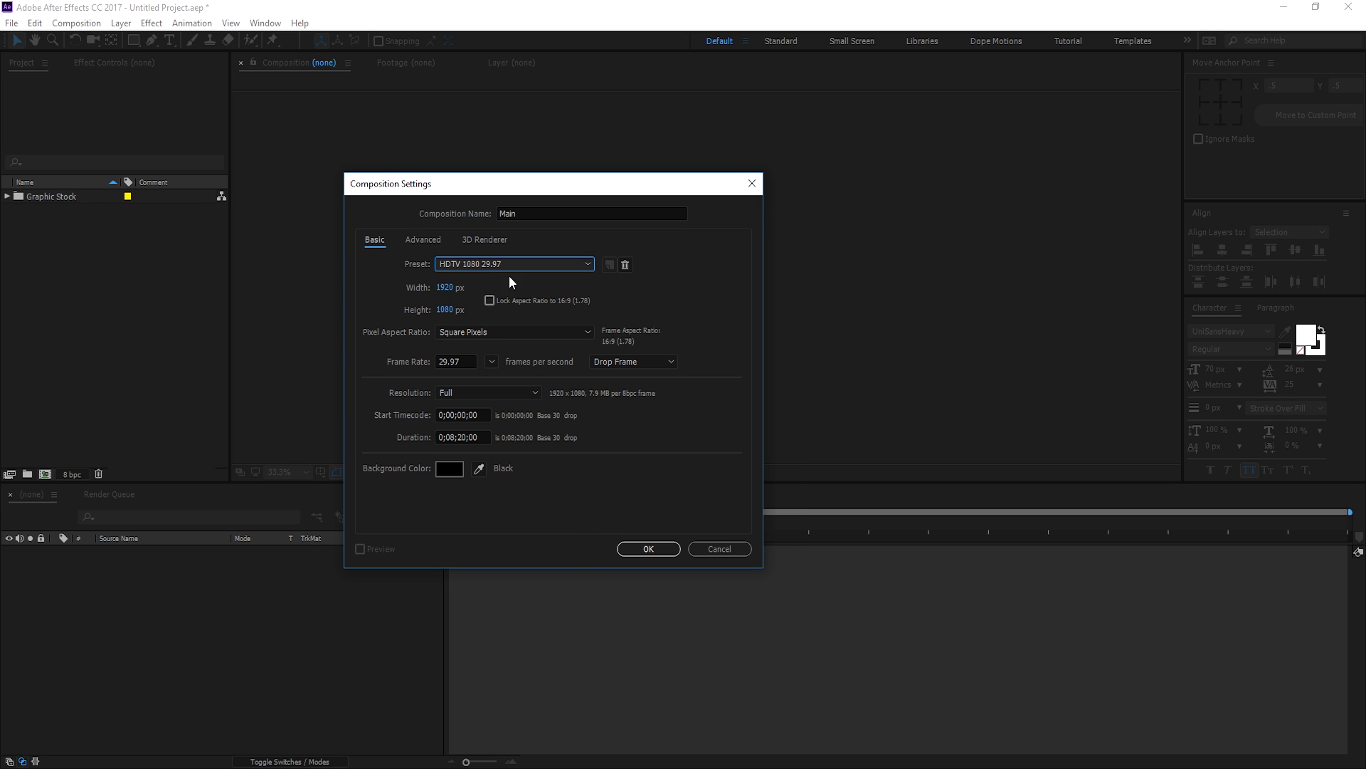
pyautogui.click(492, 361)
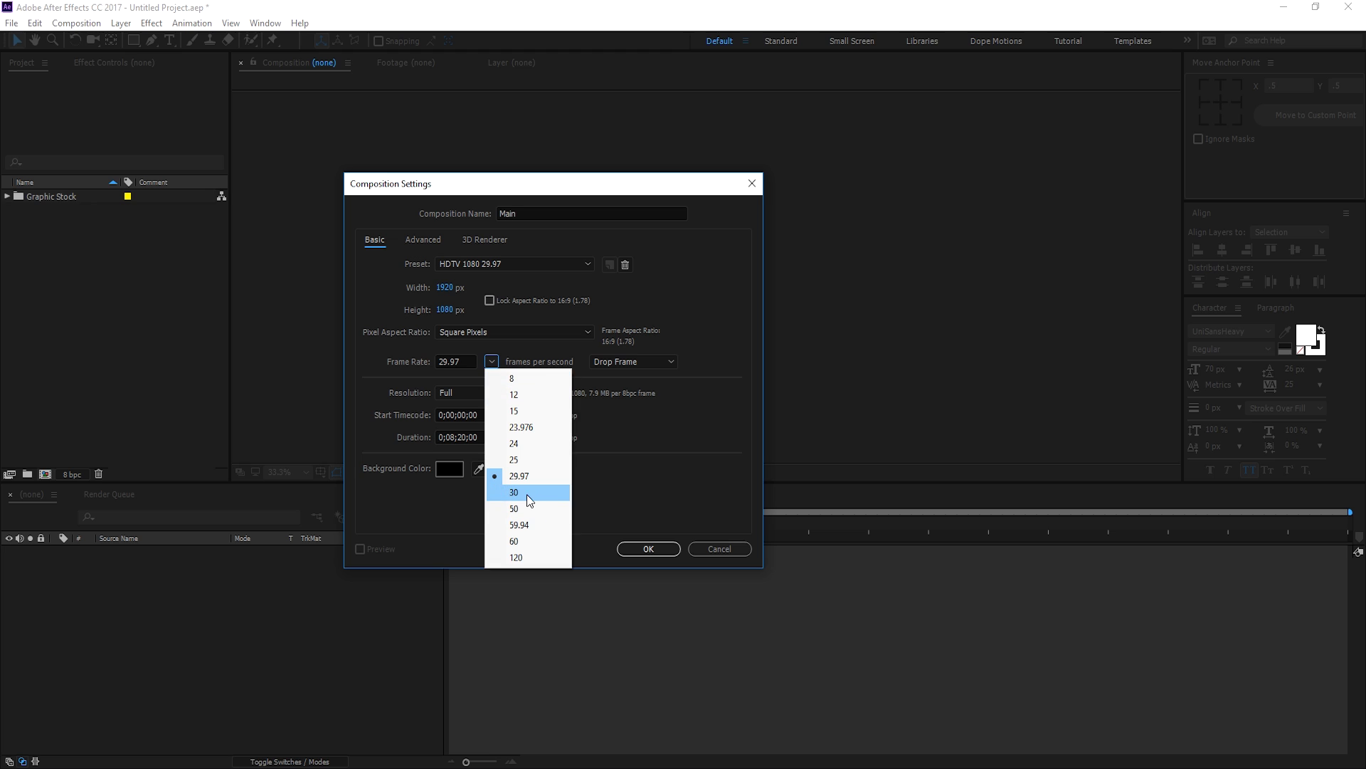
pyautogui.click(519, 542)
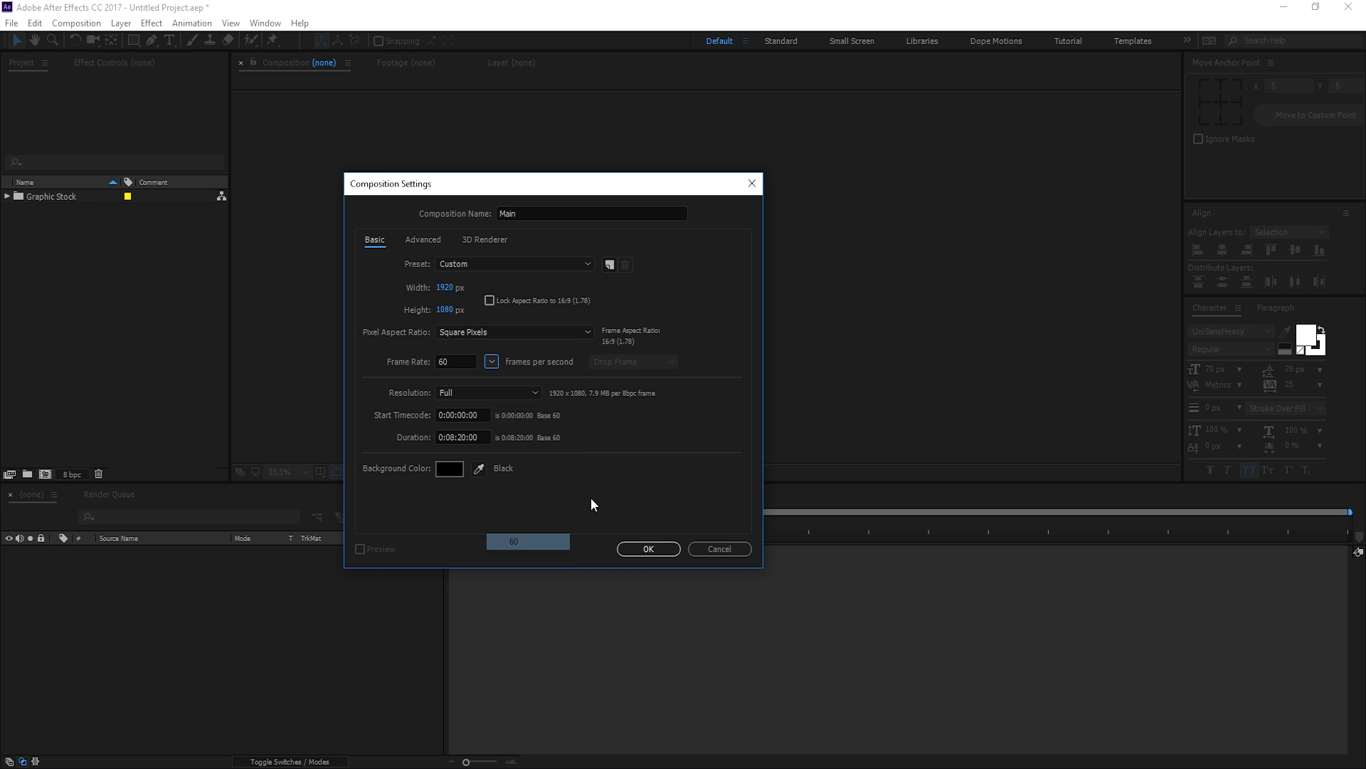
pyautogui.click(481, 436)
pyautogui.write('10')
pyautogui.click(502, 481)
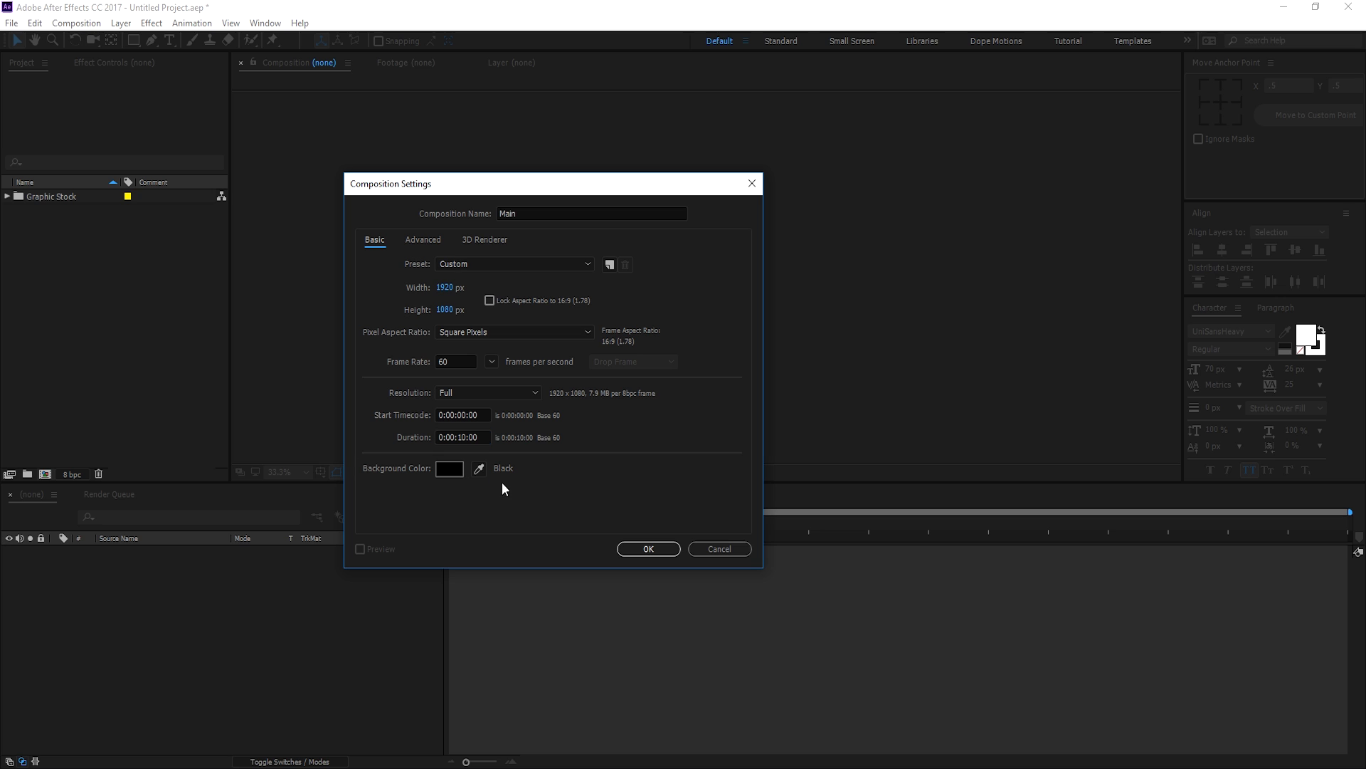
pyautogui.click(660, 549)
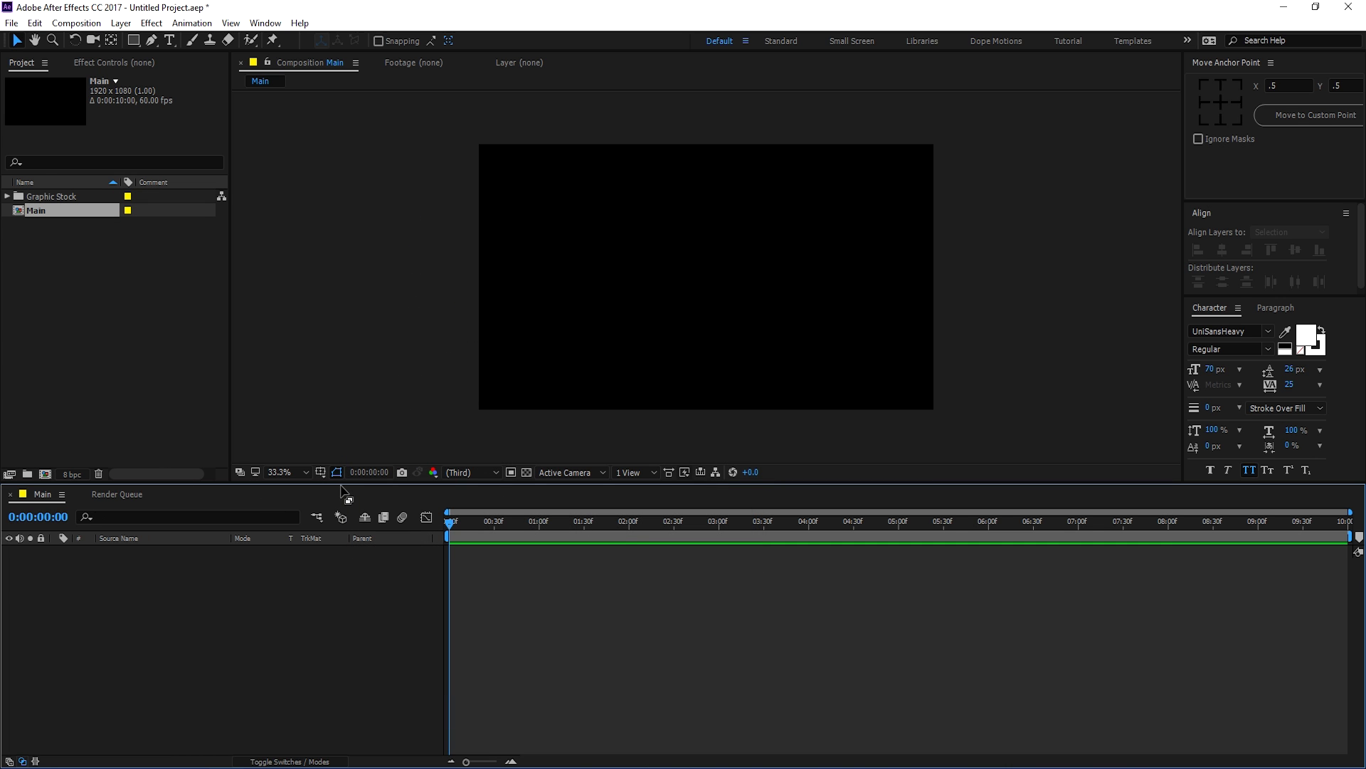
# Step: Reduce the height of the timeline area to give the composition viewer more room
pyautogui.moveTo(341, 482); pyautogui.dragTo(341, 534)
pyautogui.click(491, 523)
pyautogui.click(140, 427)
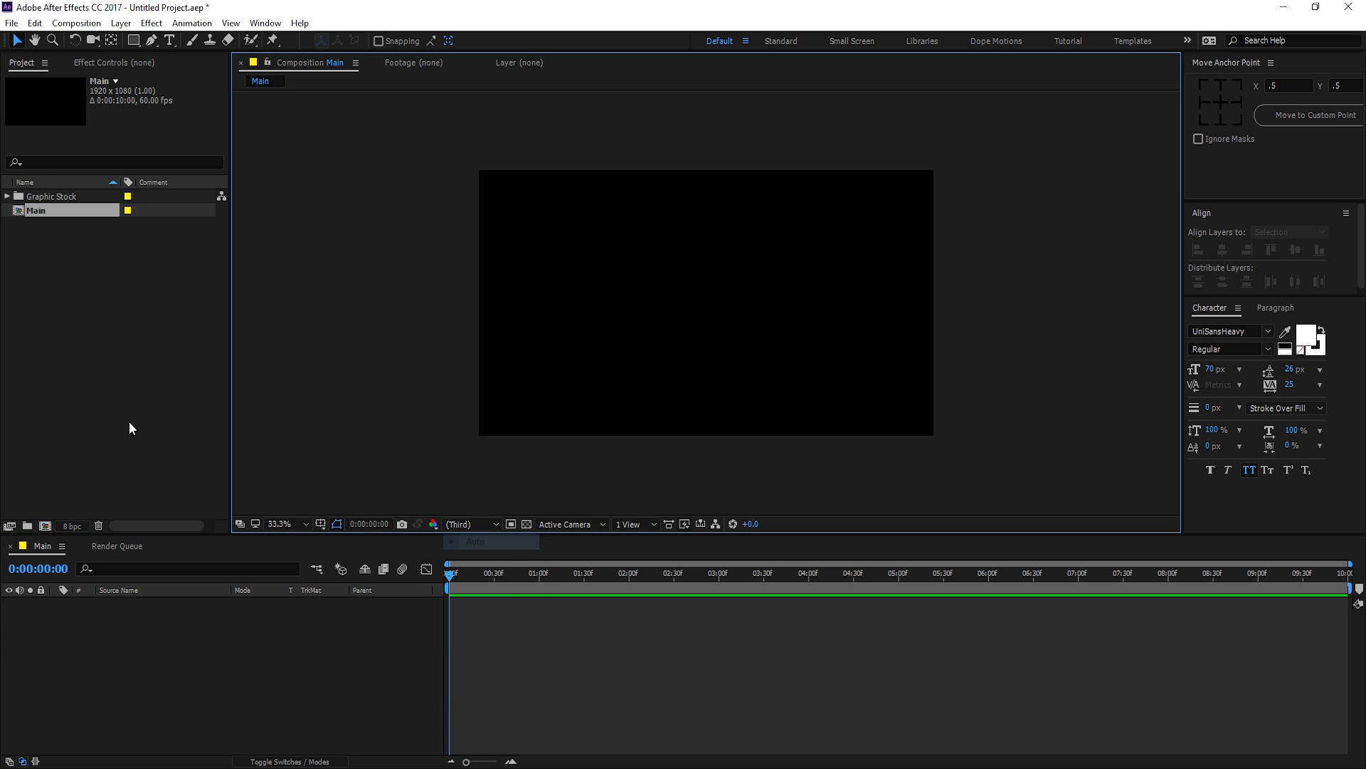
# Step: Create a second composition named Media, keeping the 1920 x 1080, 60 fps, ten-second settings
pyautogui.click(45, 526)
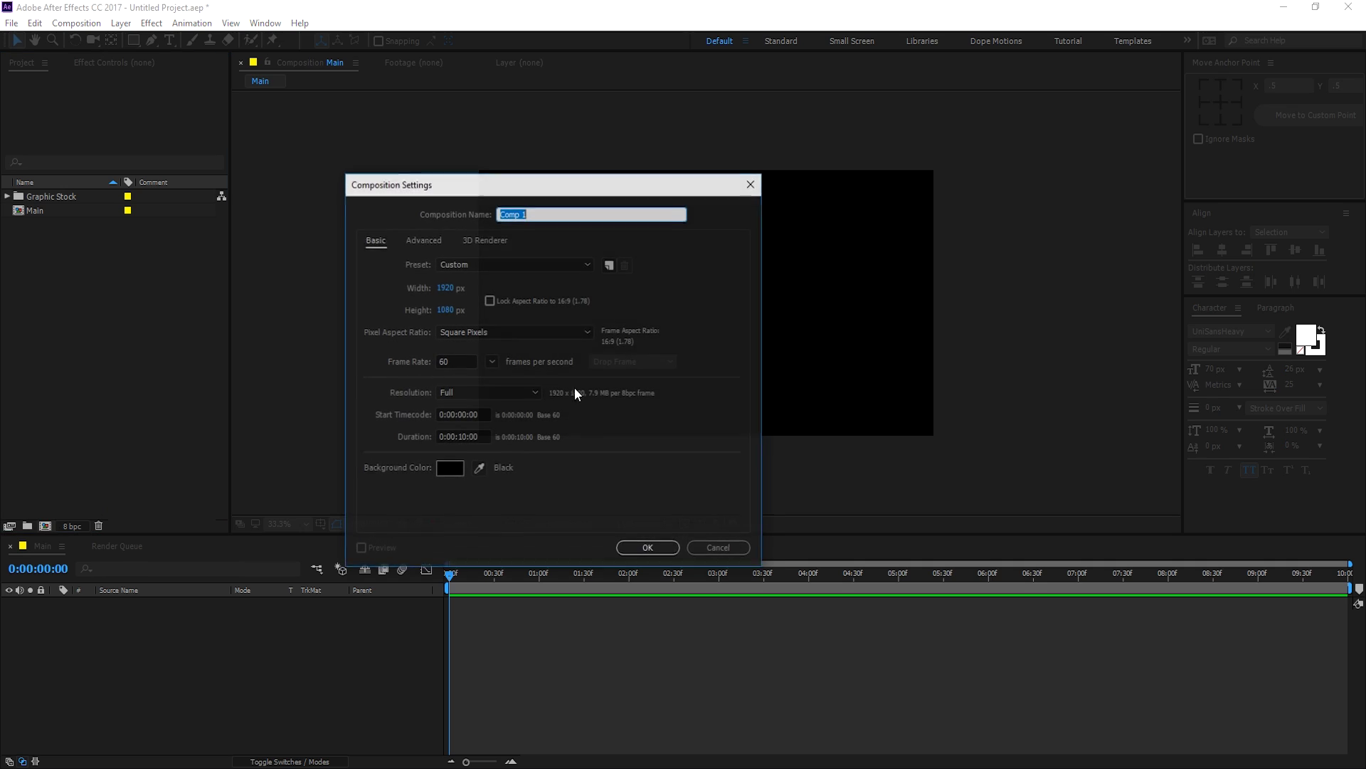
pyautogui.write('Media')
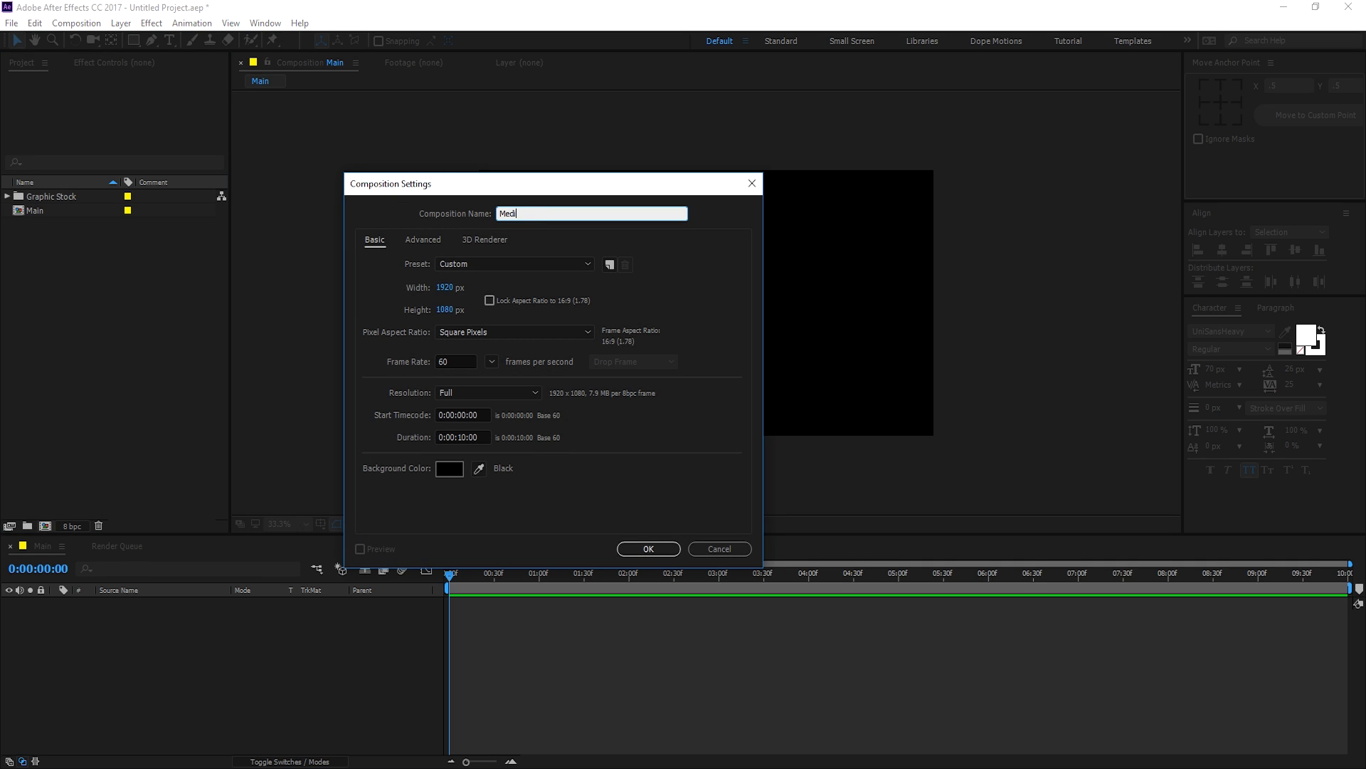
pyautogui.click(644, 551)
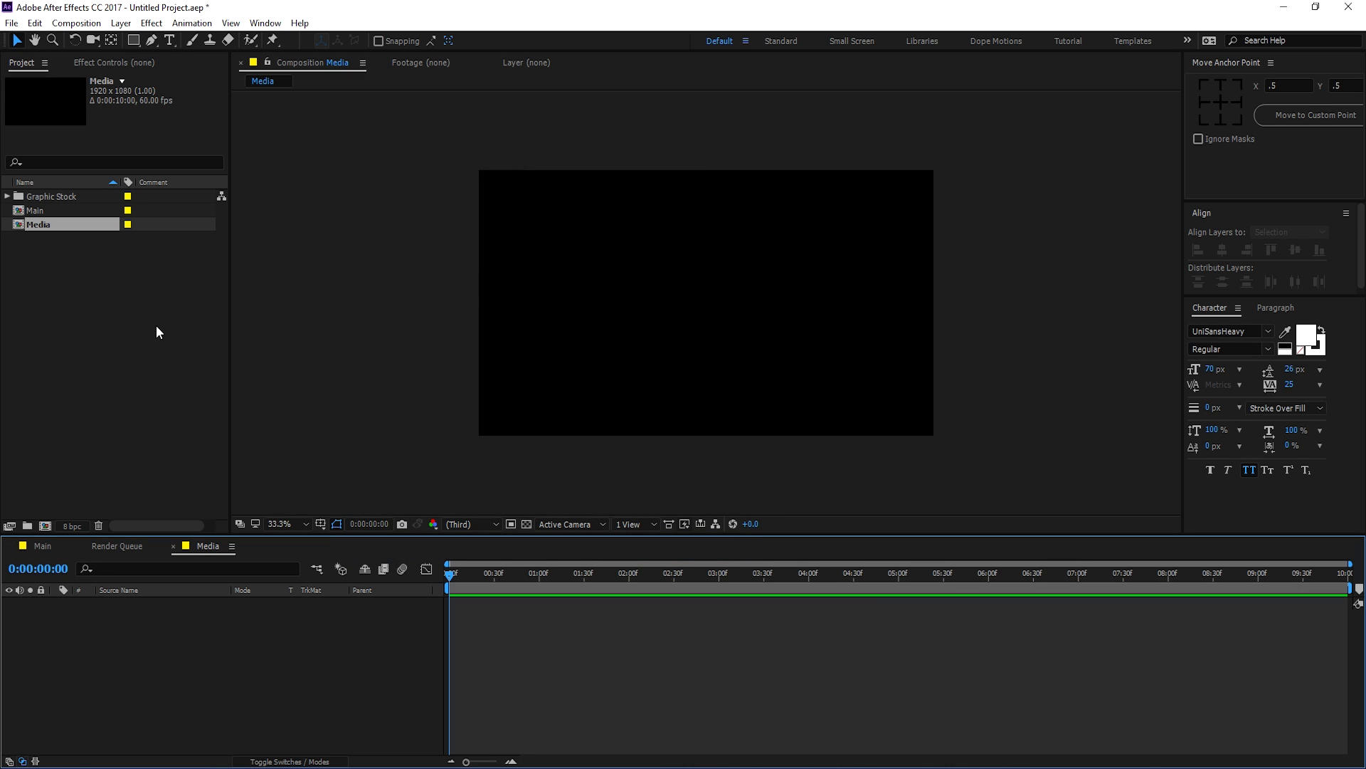
# Step: Add WM2A9040-1387.jpg from the Graphic Stock folder as a layer in the Media composition
pyautogui.click(7, 196)
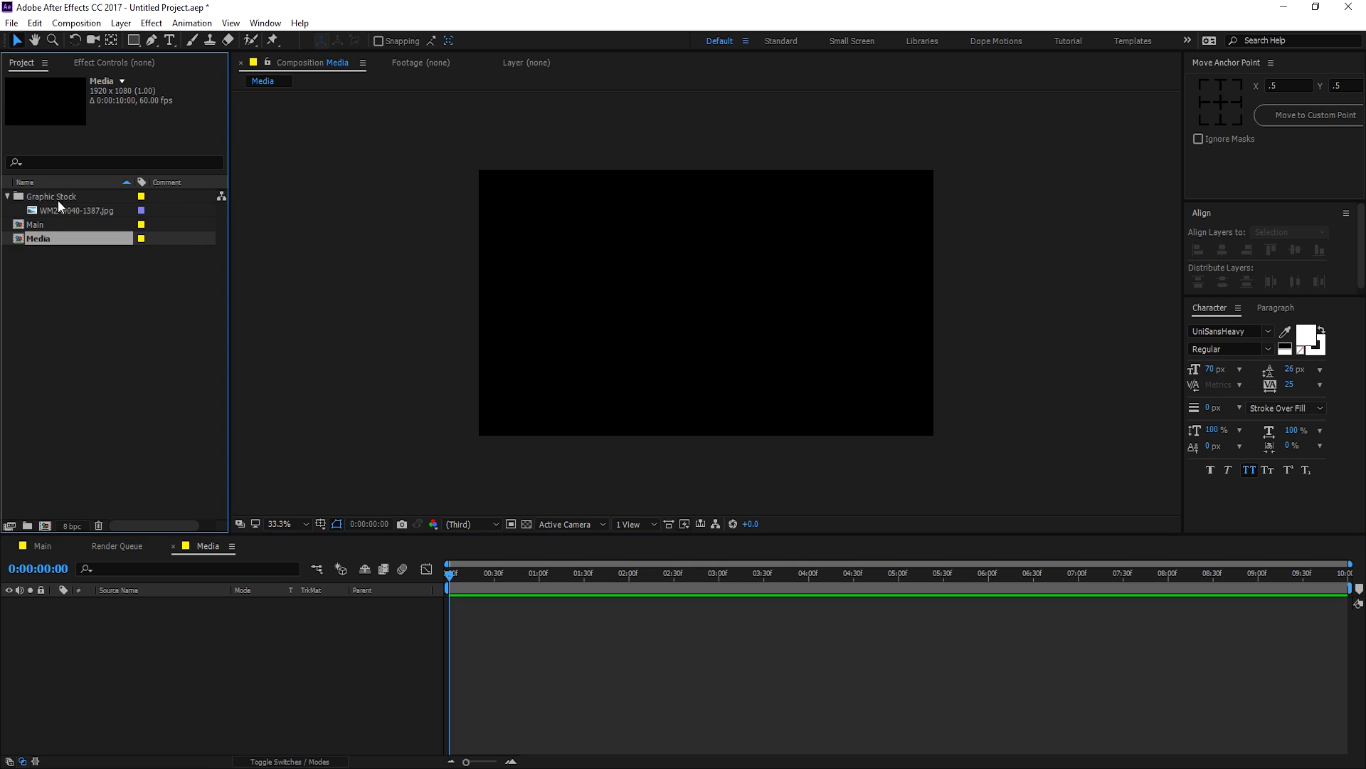
pyautogui.click(48, 210)
pyautogui.moveTo(142, 766); pyautogui.dragTo(135, 640)
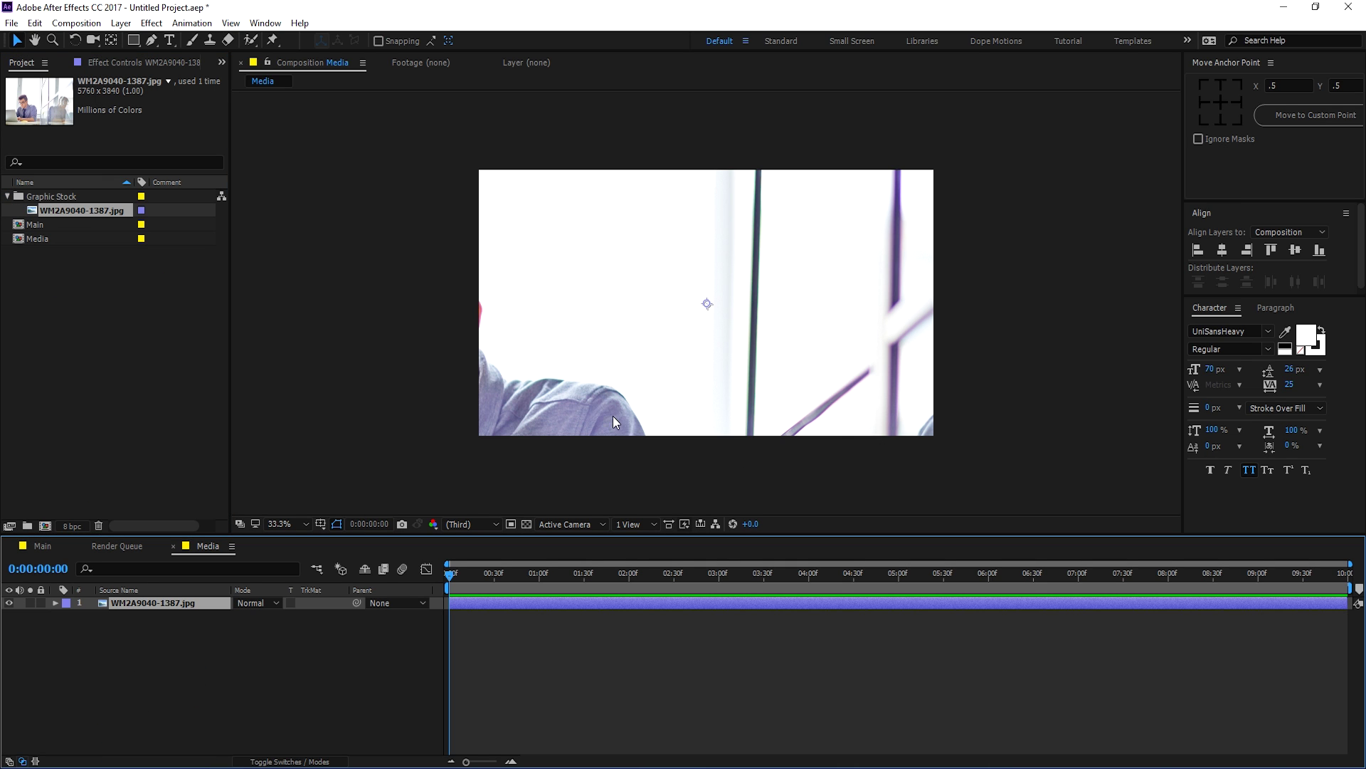
# Step: Scale the photo layer to 35% and shift it upward so the desk and laptop fit in the frame
pyautogui.scroll(-4, 686, 327)
pyautogui.scroll(2, 668, 321)
pyautogui.press('.')
pyautogui.press('s')
pyautogui.moveTo(285, 619); pyautogui.dragTo(239, 620)
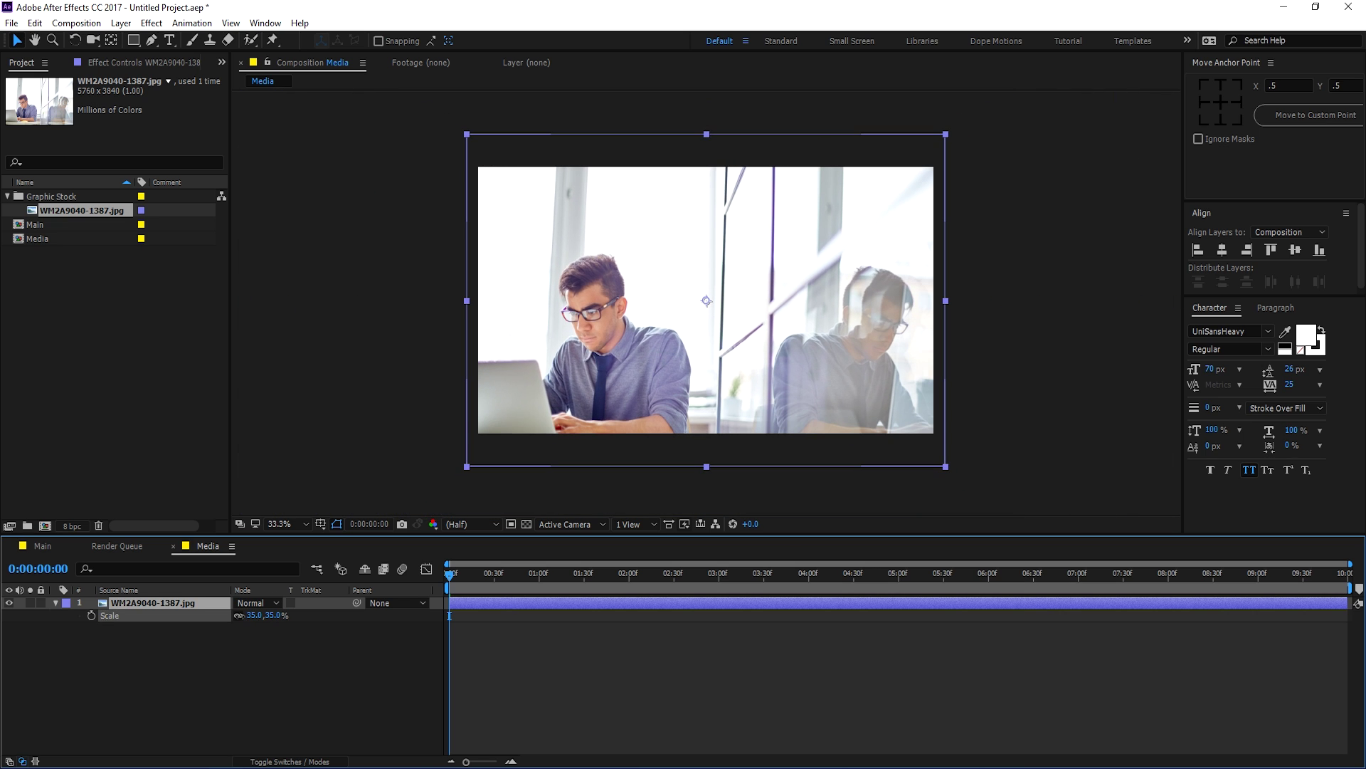
pyautogui.moveTo(591, 384); pyautogui.dragTo(591, 363)
pyautogui.click(131, 622)
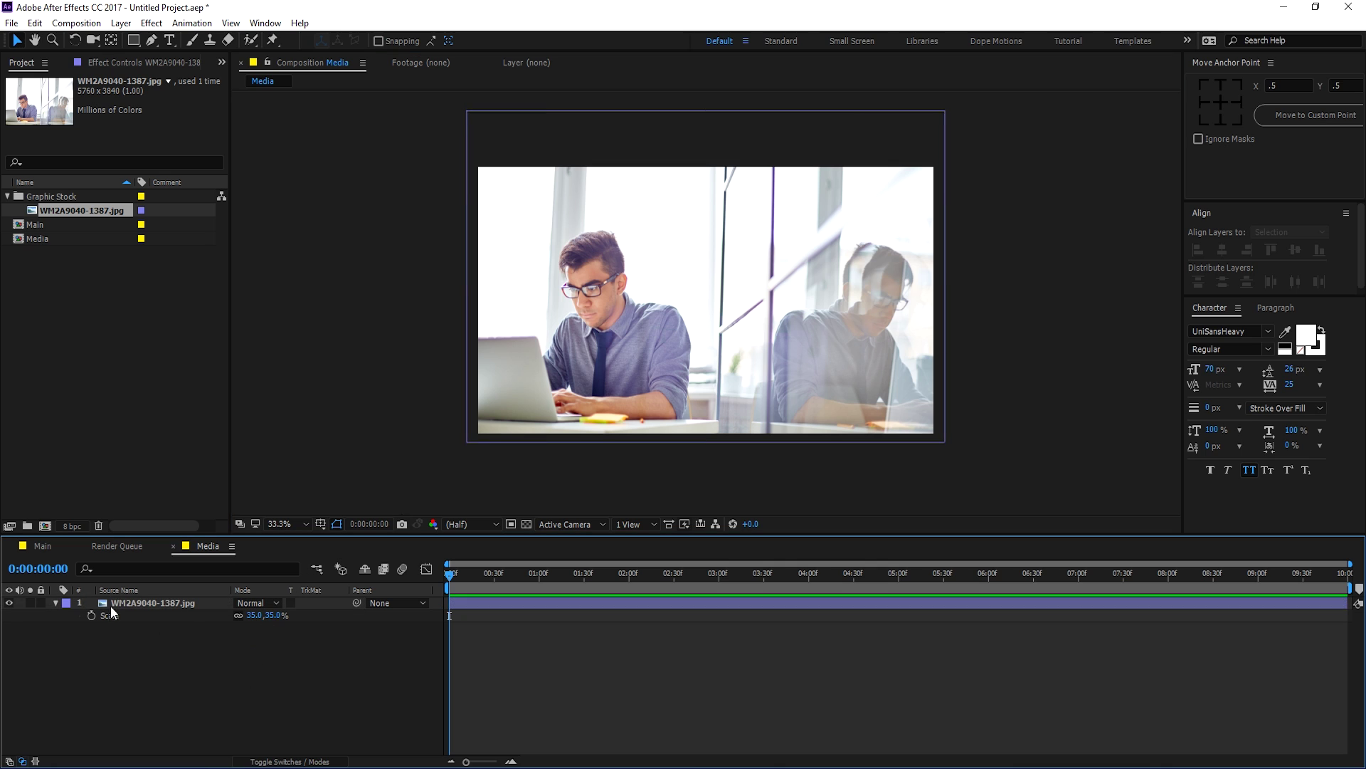
# Step: Place the Media composition as a layer in the Main composition
pyautogui.click(49, 545)
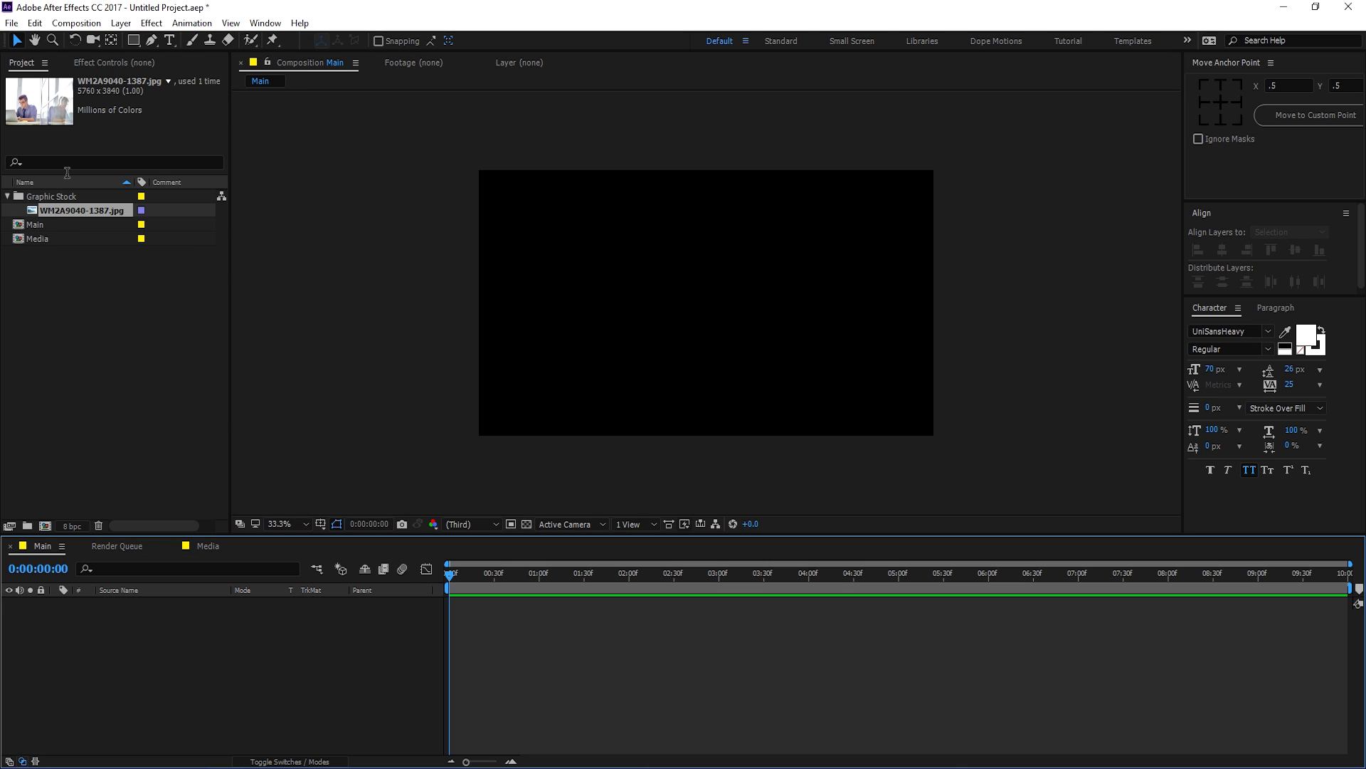
pyautogui.moveTo(41, 242); pyautogui.dragTo(142, 625)
pyautogui.click(156, 649)
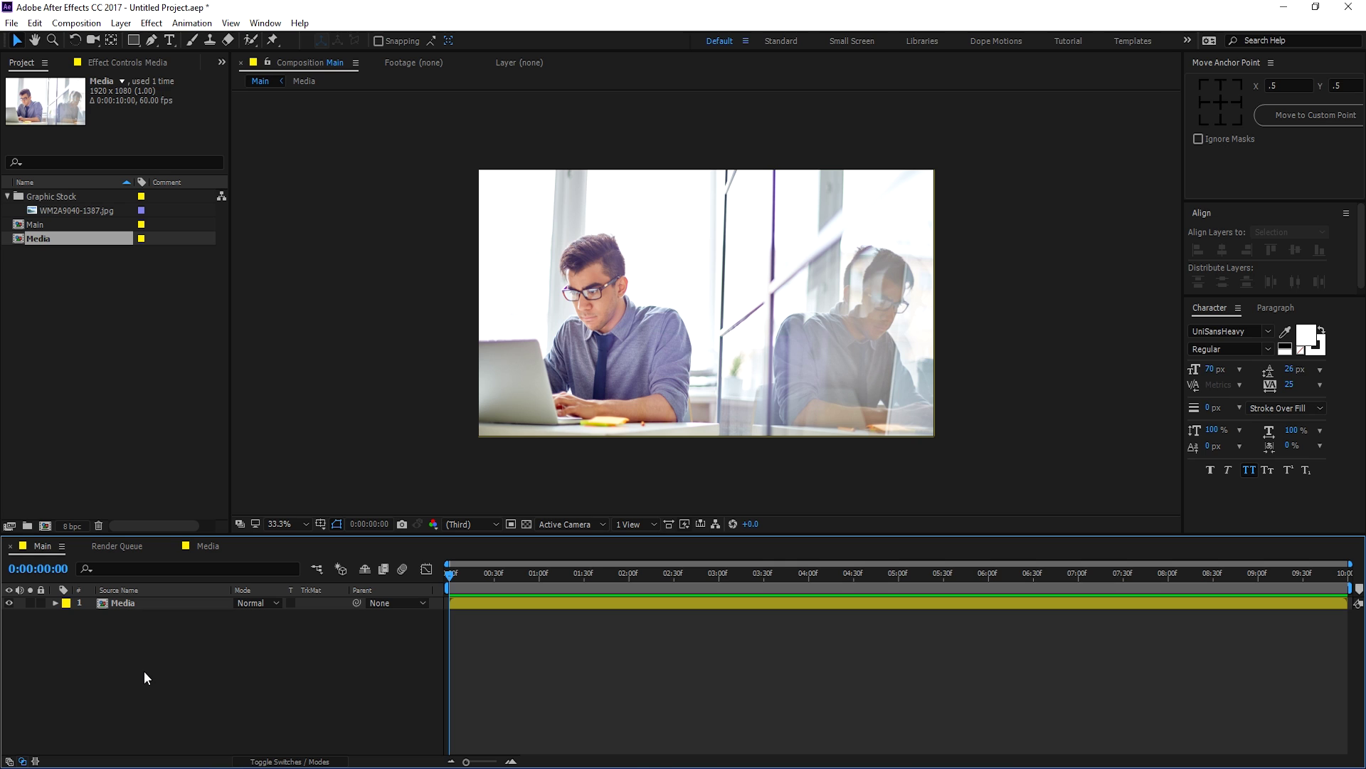
# Step: Create a black 1920 x 1080 px solid named overlay above the Media layer in Main
pyautogui.hotkey('ctrl', 'y')
pyautogui.moveTo(796, 145); pyautogui.dragTo(597, 171)
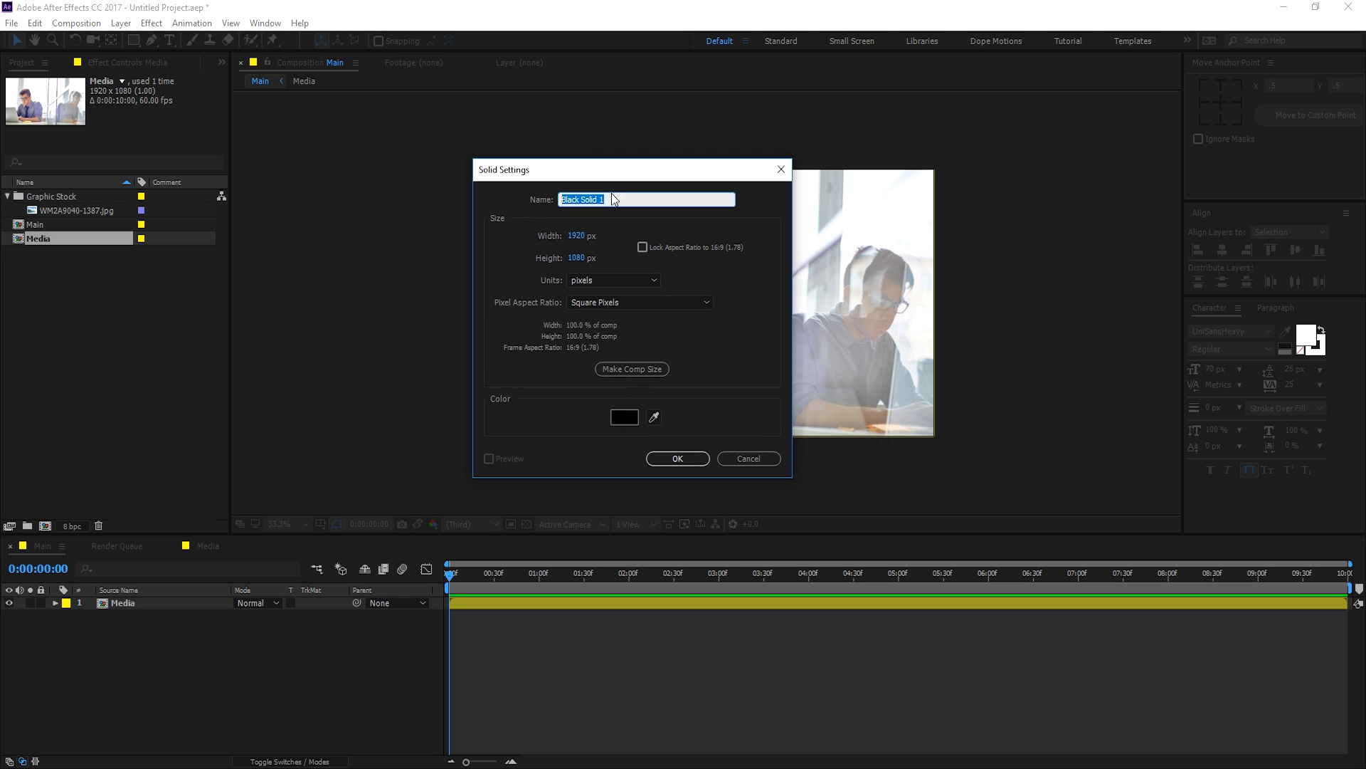
pyautogui.write('ove')
pyautogui.click(703, 494)
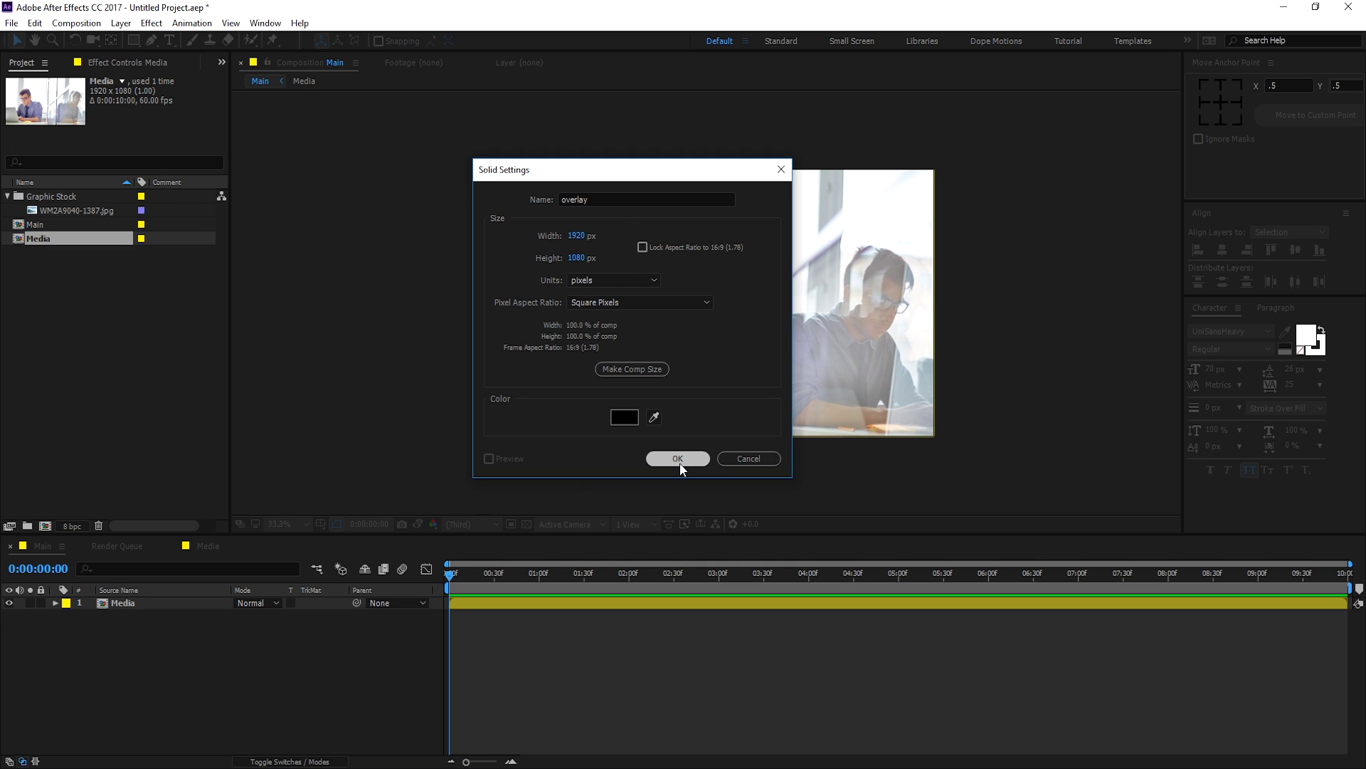
pyautogui.click(681, 462)
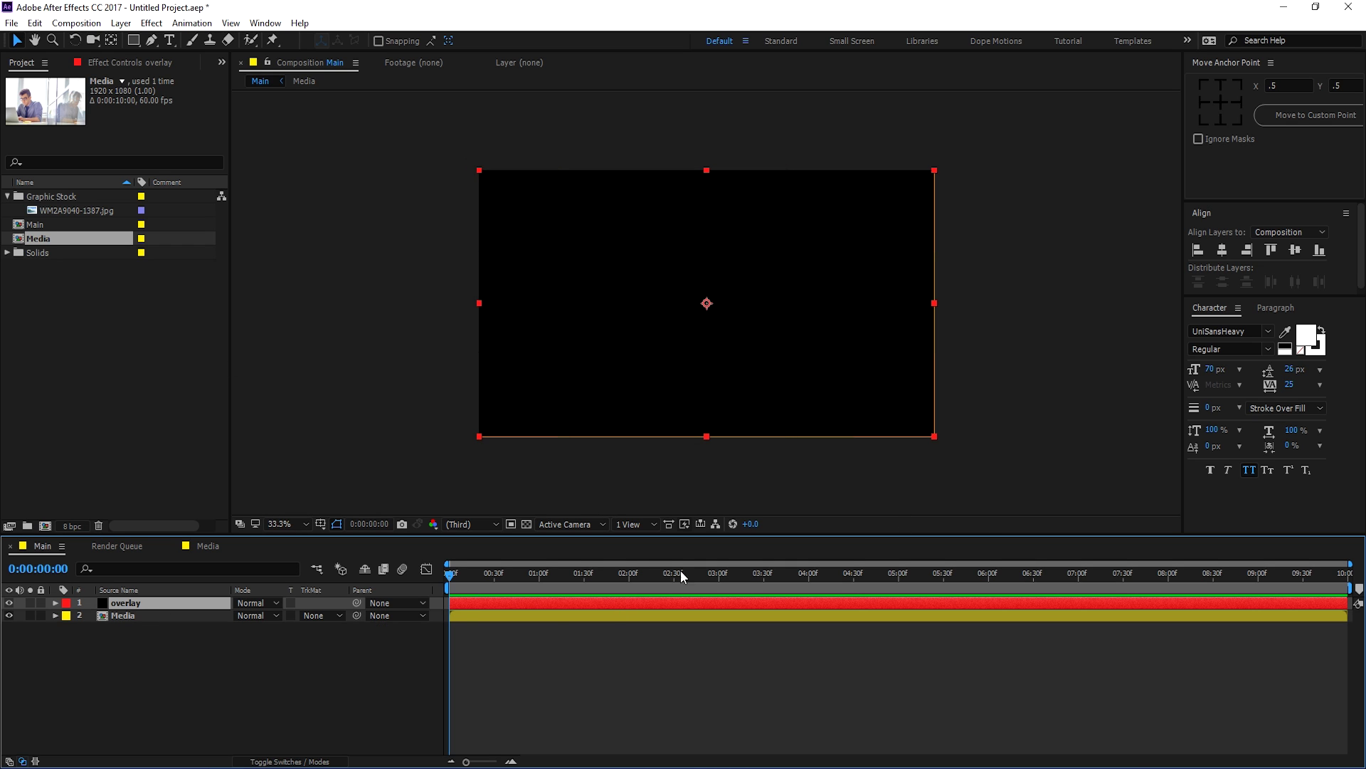
# Step: Apply the Fill effect to the overlay solid and set its color to bright blue
pyautogui.hotkey('ctrl', 'space')
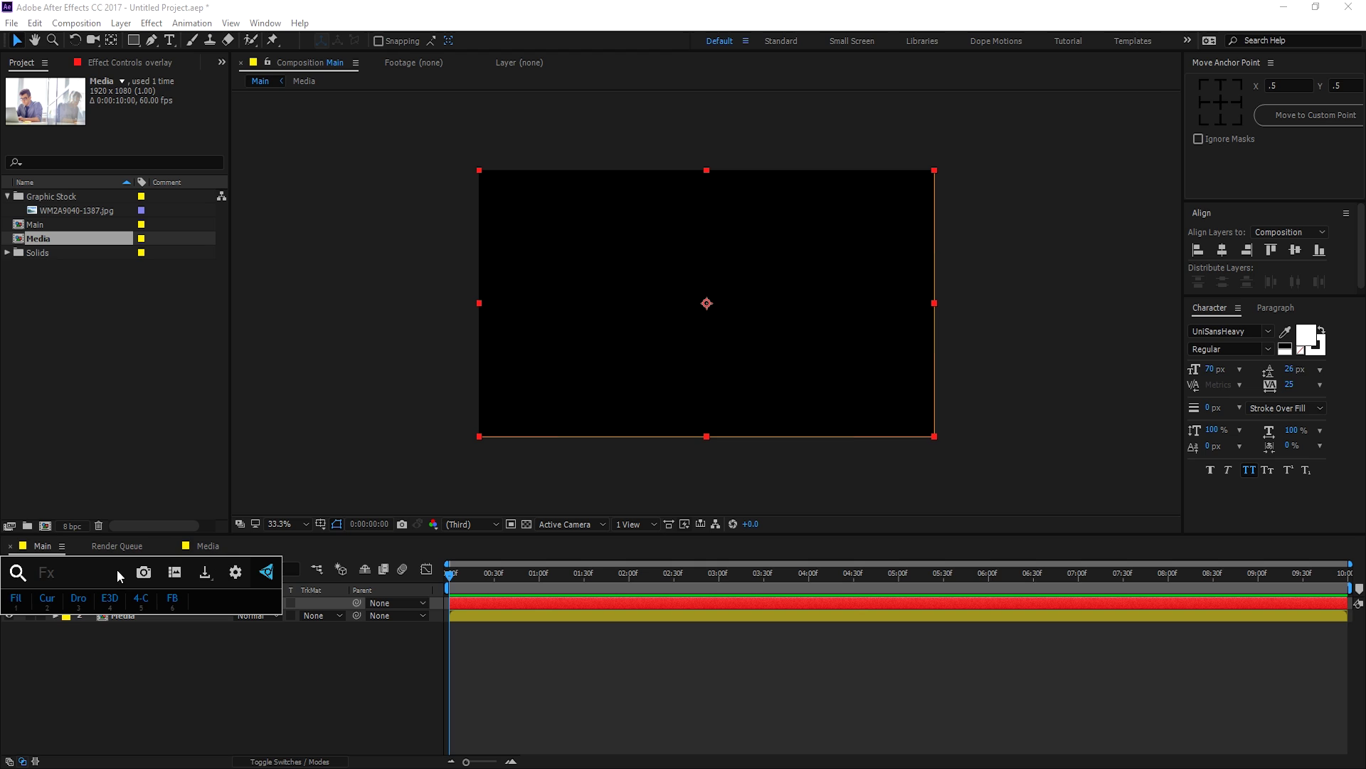
pyautogui.click(16, 598)
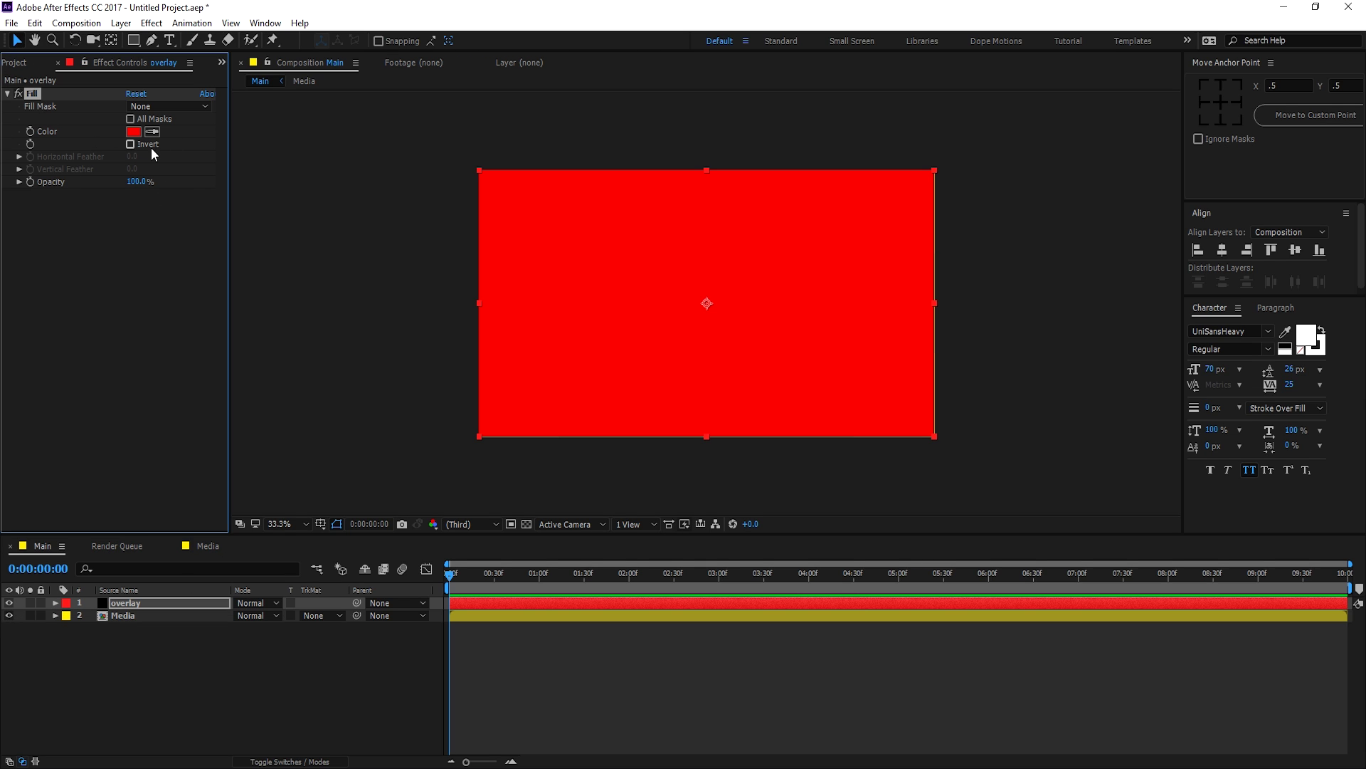
pyautogui.click(135, 133)
pyautogui.moveTo(780, 516); pyautogui.dragTo(784, 514)
pyautogui.click(896, 442)
# Step: Align the overlay and Media layers to the composition frame
pyautogui.click(1224, 250)
pyautogui.click(147, 673)
pyautogui.click(126, 615)
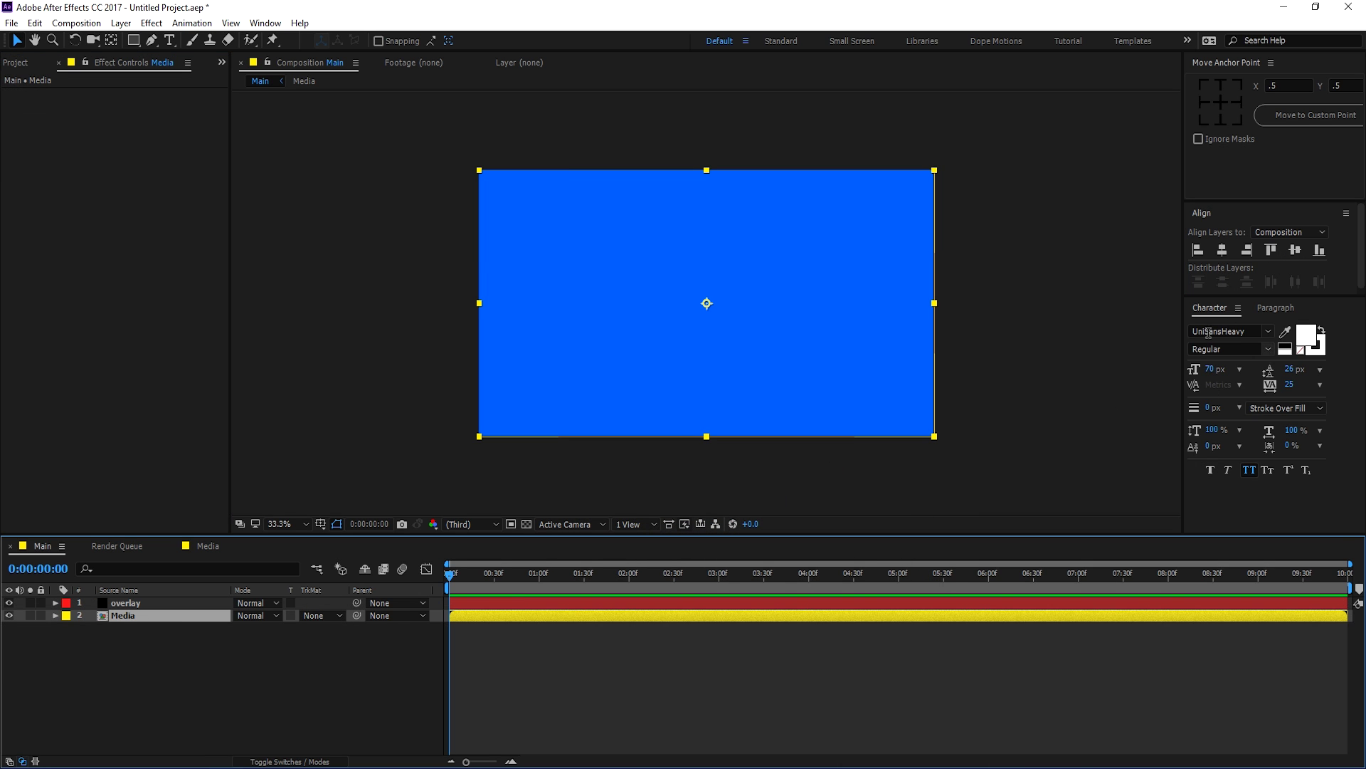
pyautogui.click(1278, 247)
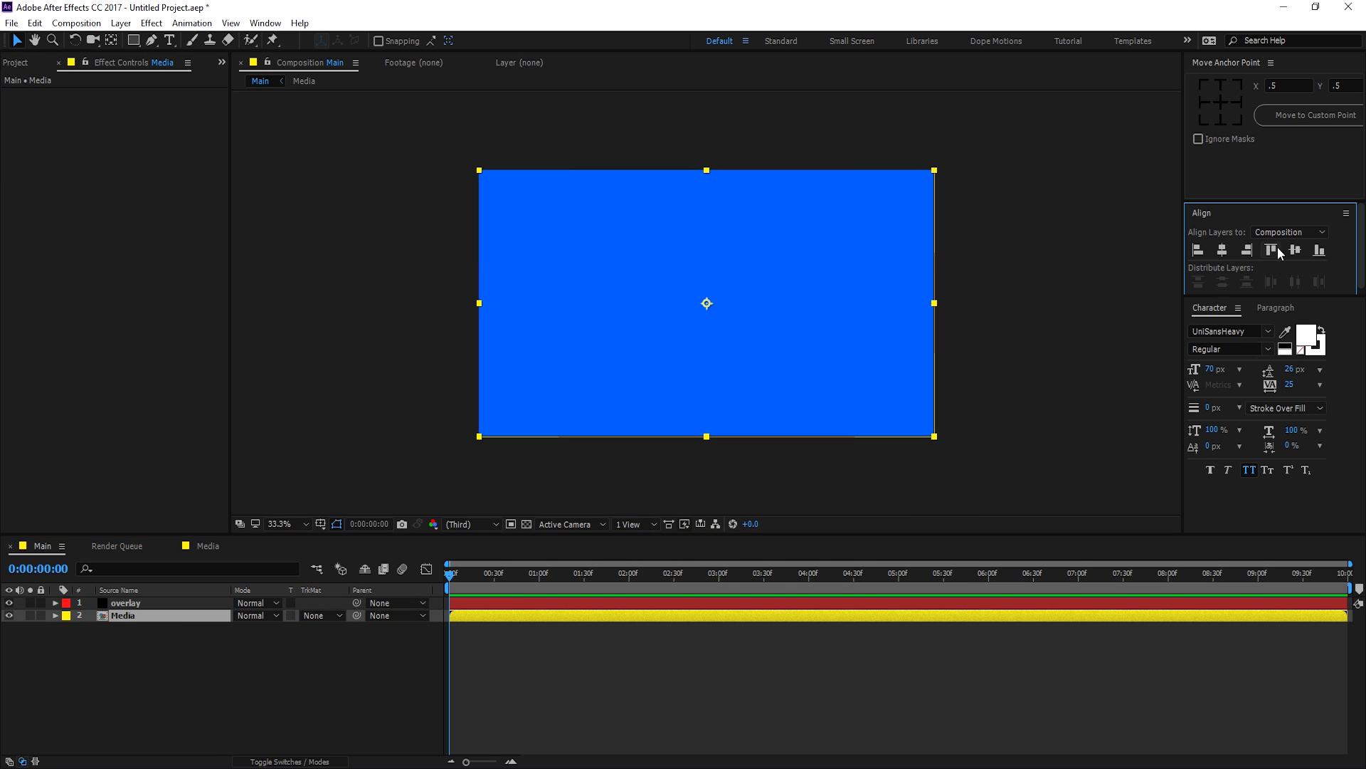
pyautogui.click(298, 658)
# Step: Set the overlay layer's opacity to 80%
pyautogui.scroll(1, 729, 399)
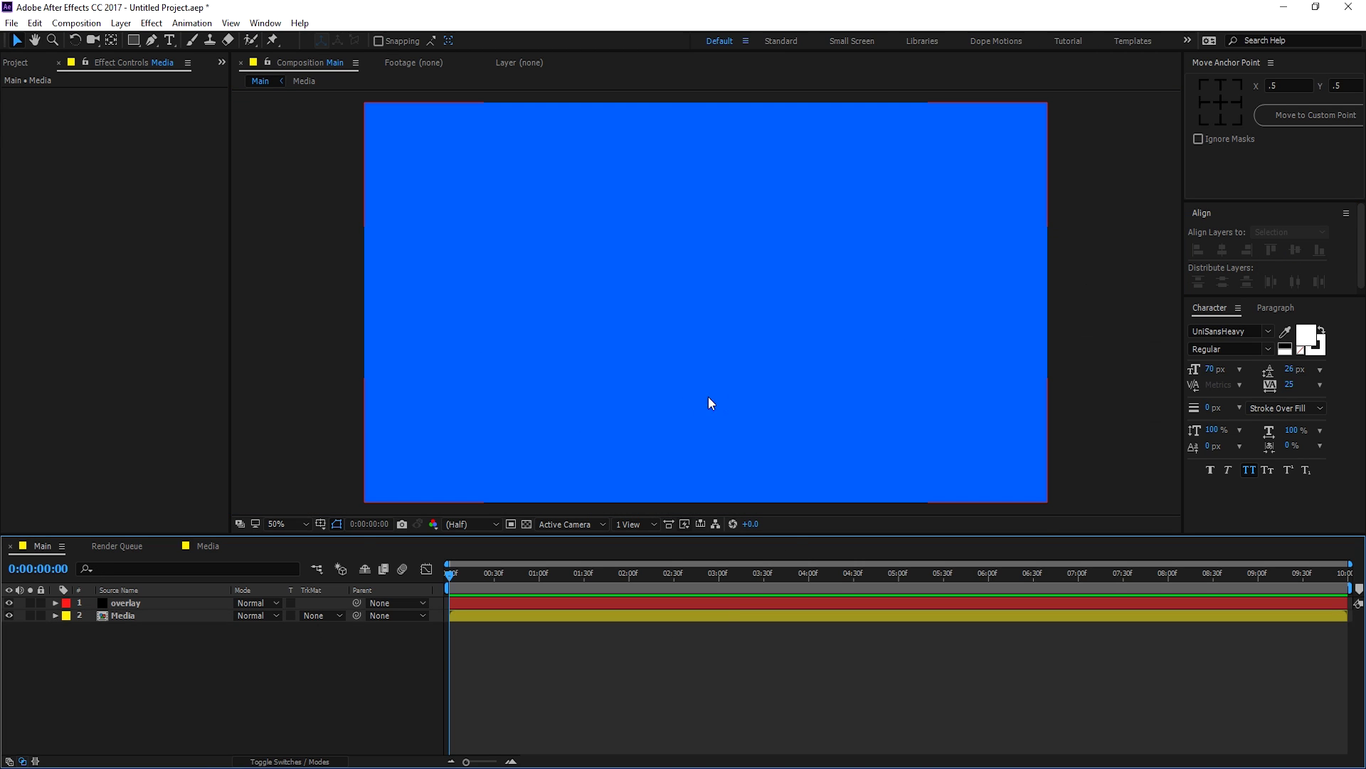
pyautogui.click(143, 602)
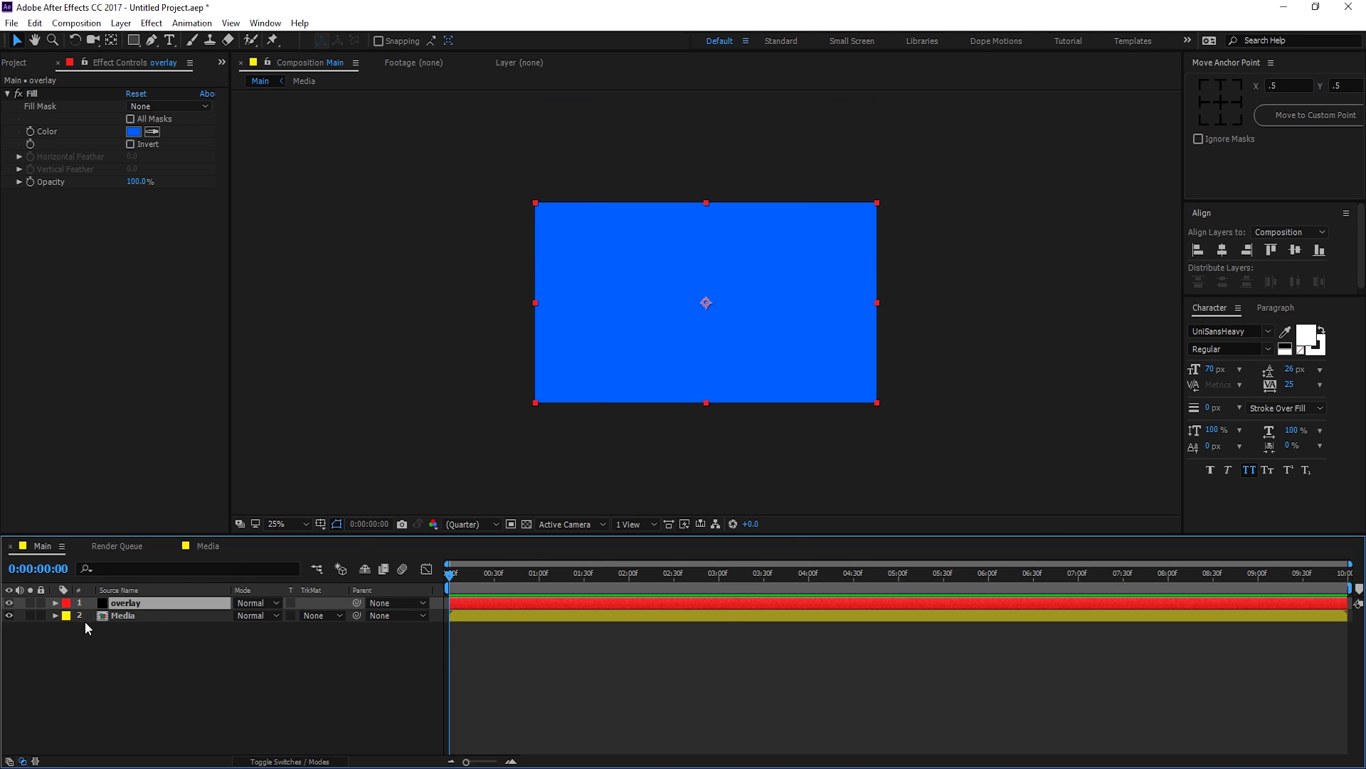
pyautogui.press('t')
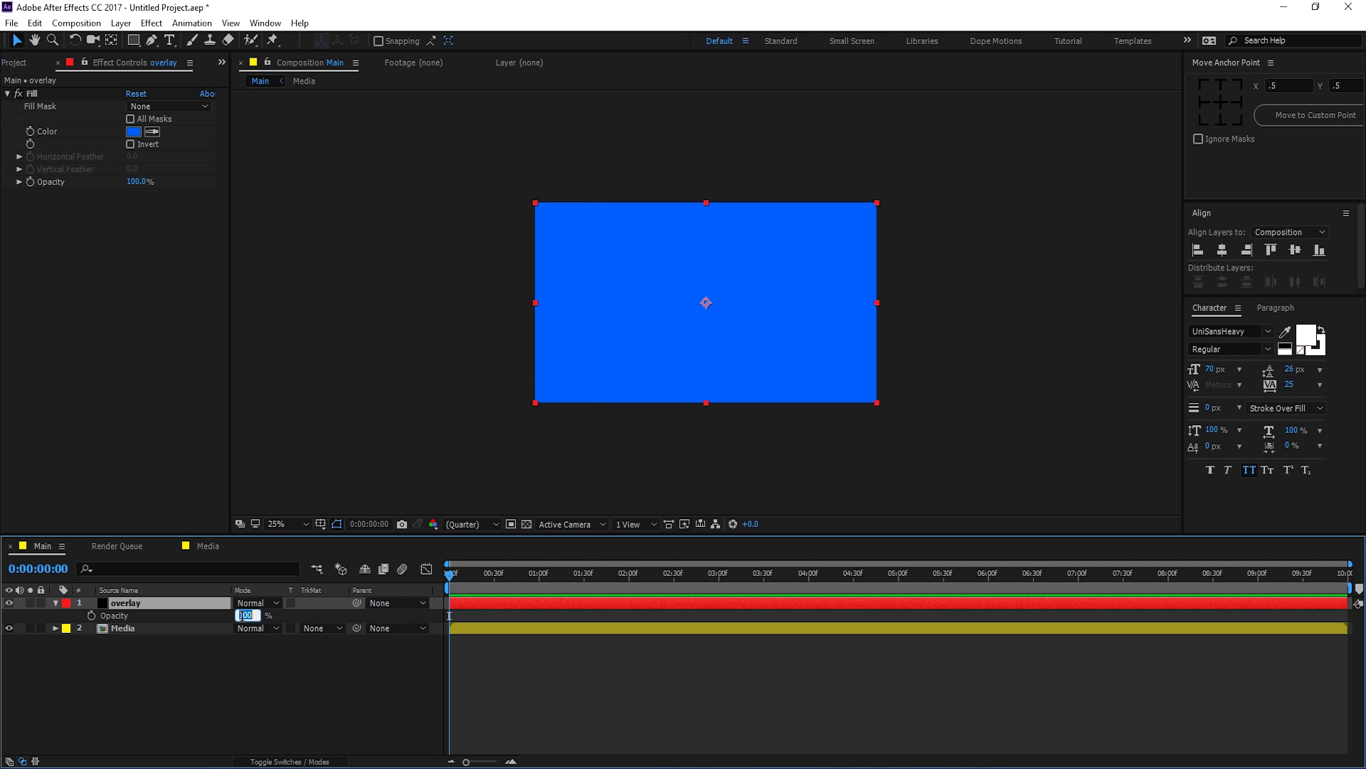
pyautogui.click(260, 680)
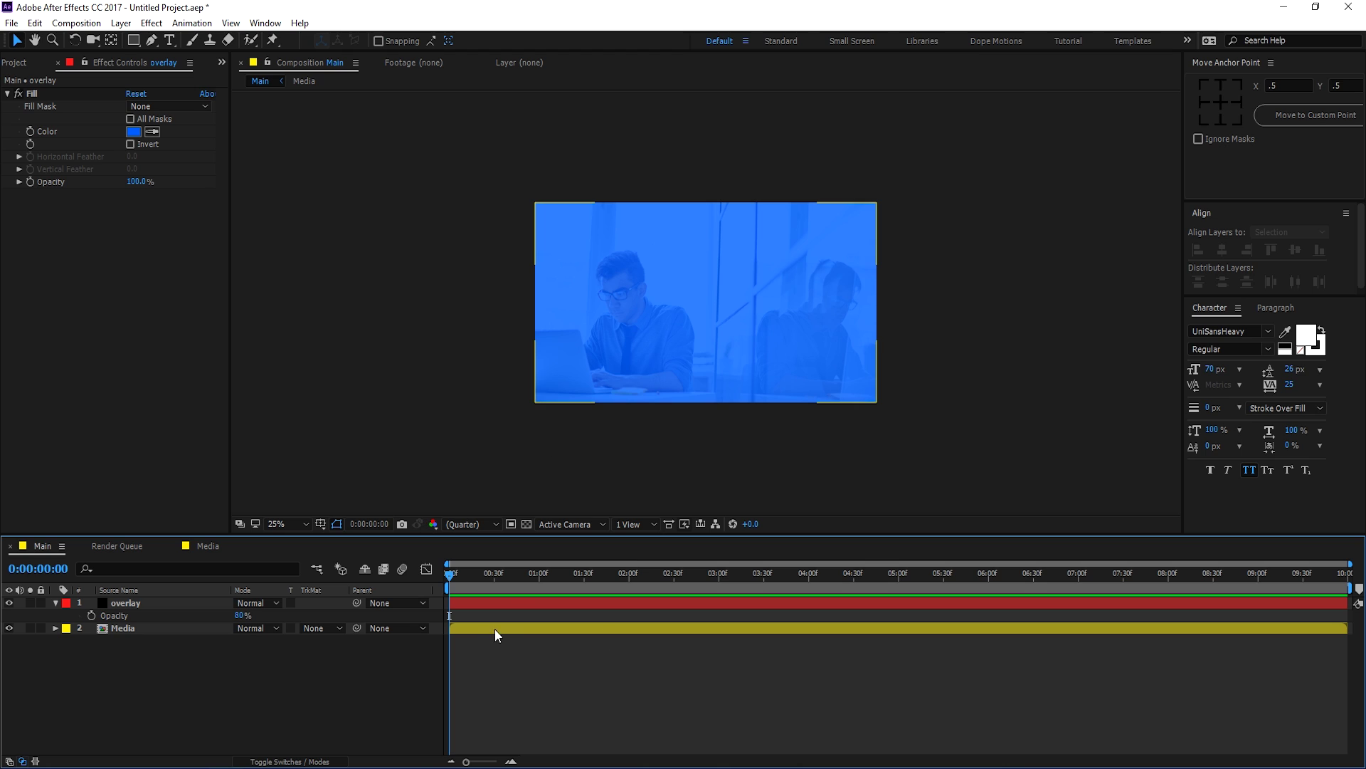
# Step: Keyframe the overlay and Media layers' position from 960, 1644 at 0 seconds to 960, 540 at 2 seconds
pyautogui.click(511, 761)
pyautogui.moveTo(800, 580); pyautogui.dragTo(809, 581)
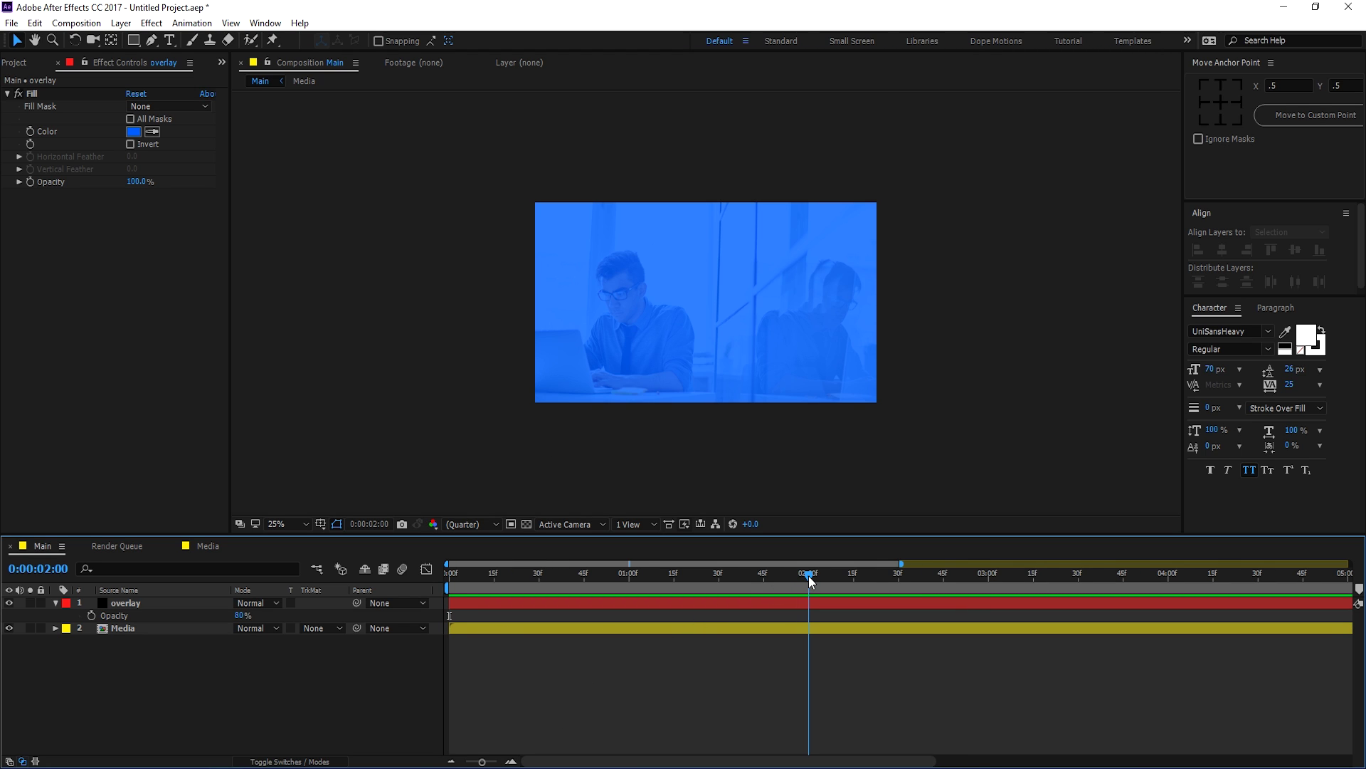
pyautogui.click(55, 603)
pyautogui.hotkey('ctrl', 'a')
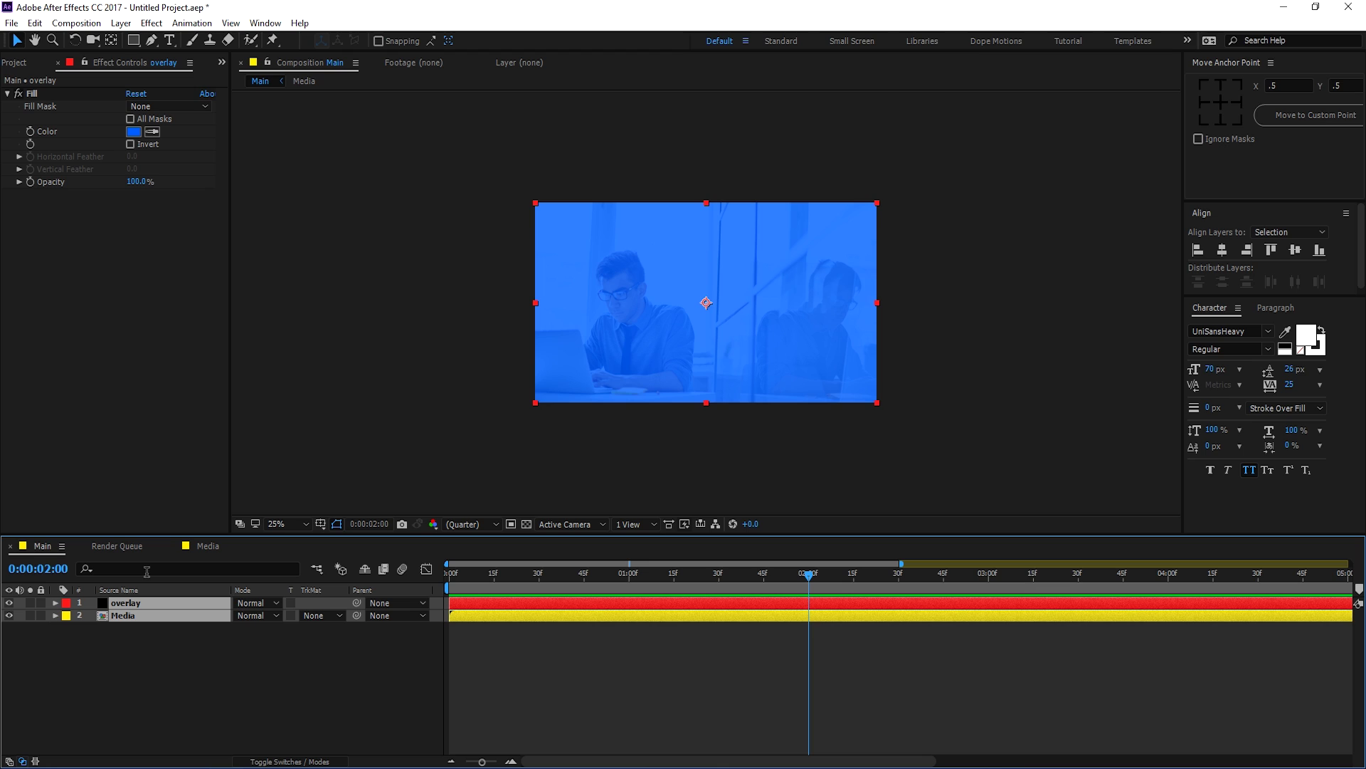
pyautogui.press('p')
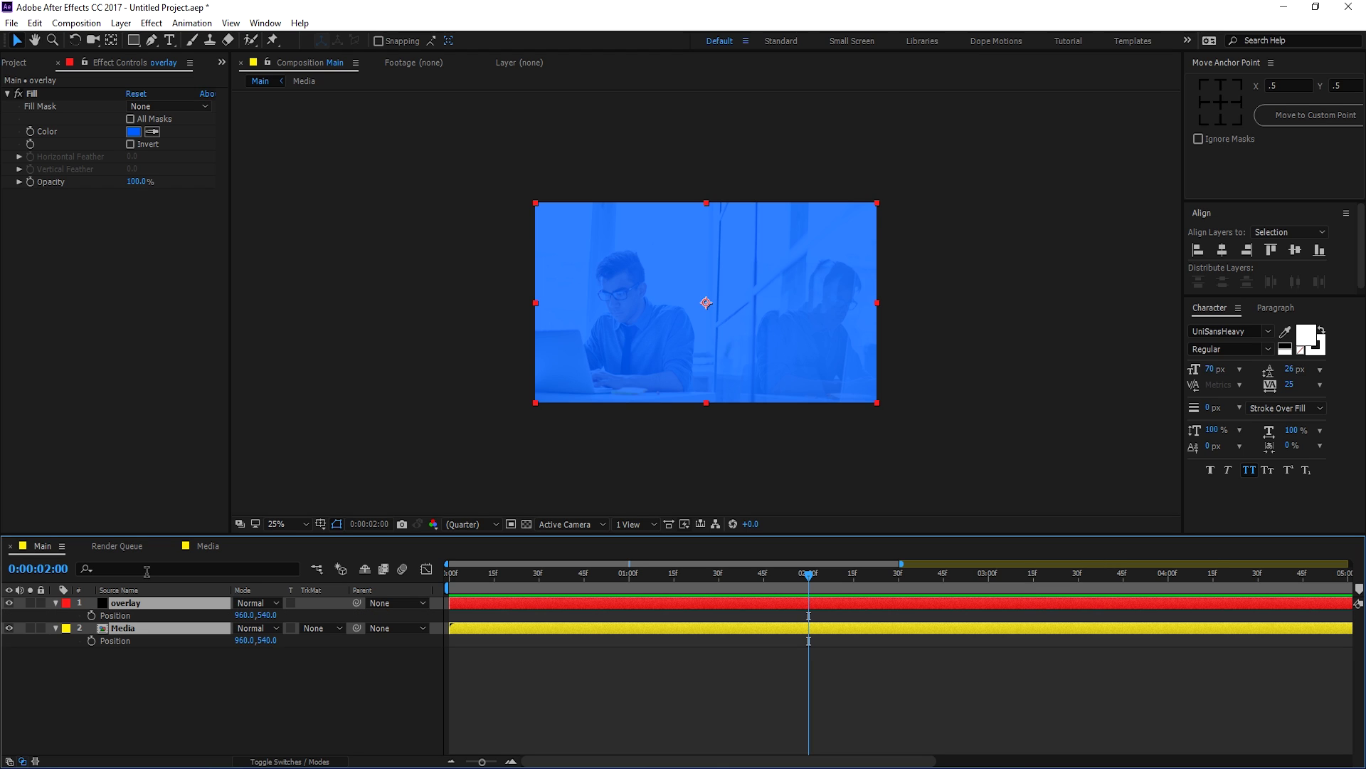
pyautogui.click(91, 616)
pyautogui.moveTo(672, 574); pyautogui.dragTo(405, 576)
pyautogui.moveTo(756, 250); pyautogui.dragTo(755, 460)
# Step: Apply Easy Ease to the position keyframes of both layers and show them as a speed graph
pyautogui.moveTo(859, 688); pyautogui.dragTo(447, 600)
pyautogui.press('F9')
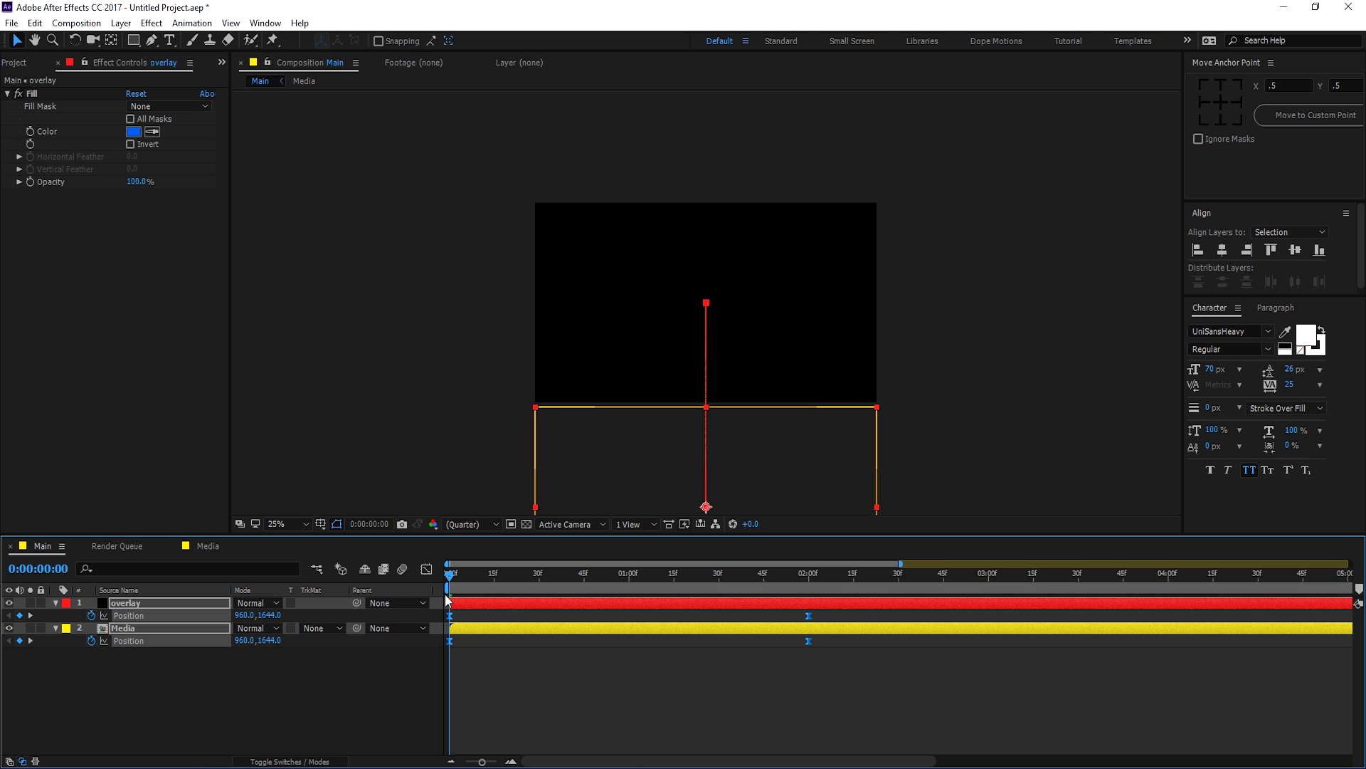
pyautogui.click(427, 569)
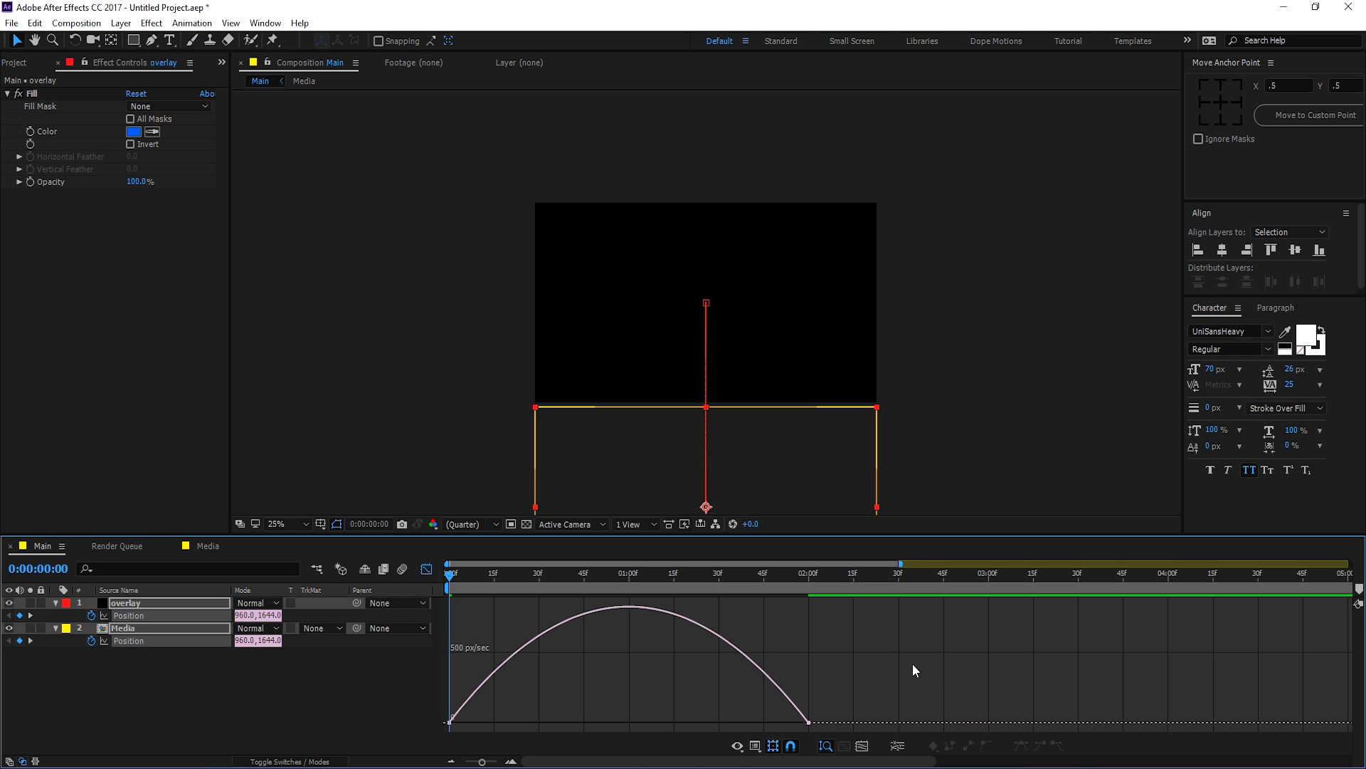
pyautogui.rightClick(640, 629)
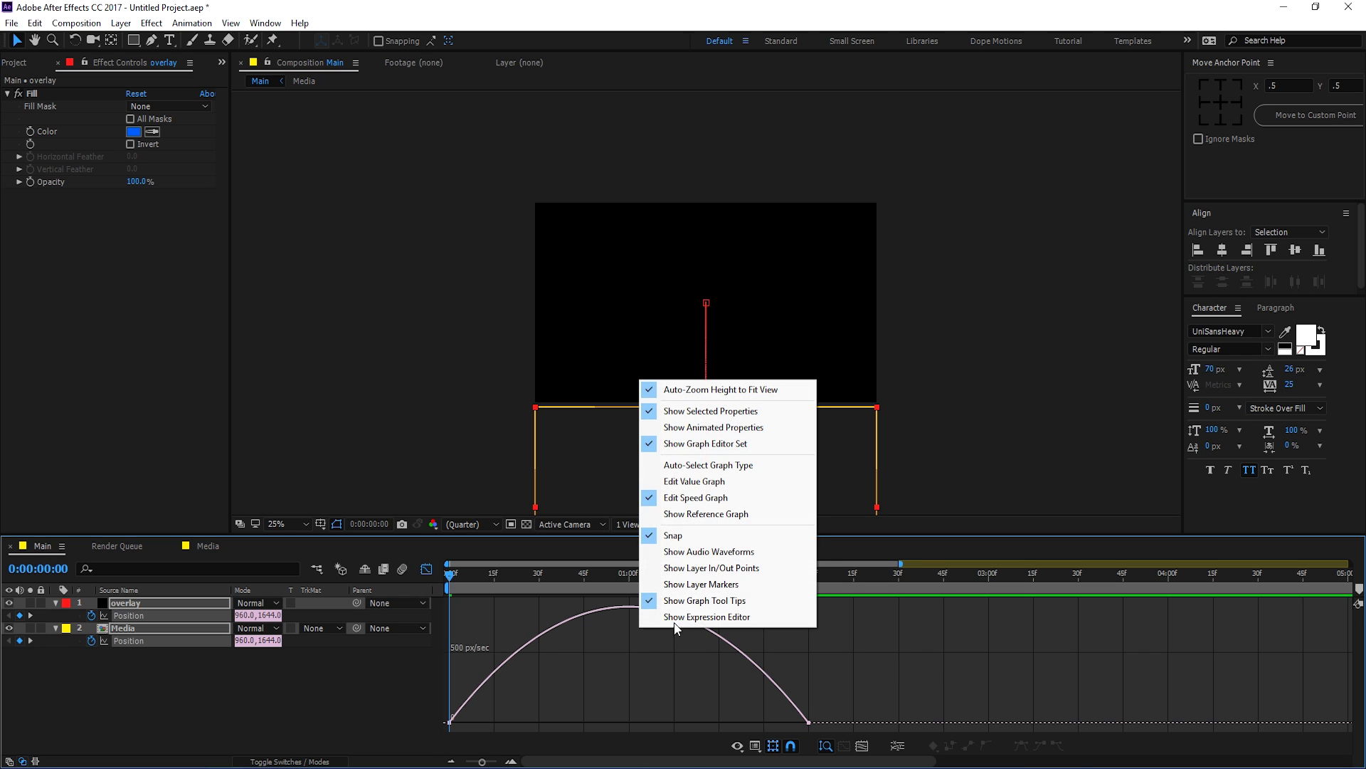
pyautogui.click(715, 496)
# Step: Reshape the position speed curve to peak sharply near the start with a long ease-out, and preview the slide-up
pyautogui.click(747, 720)
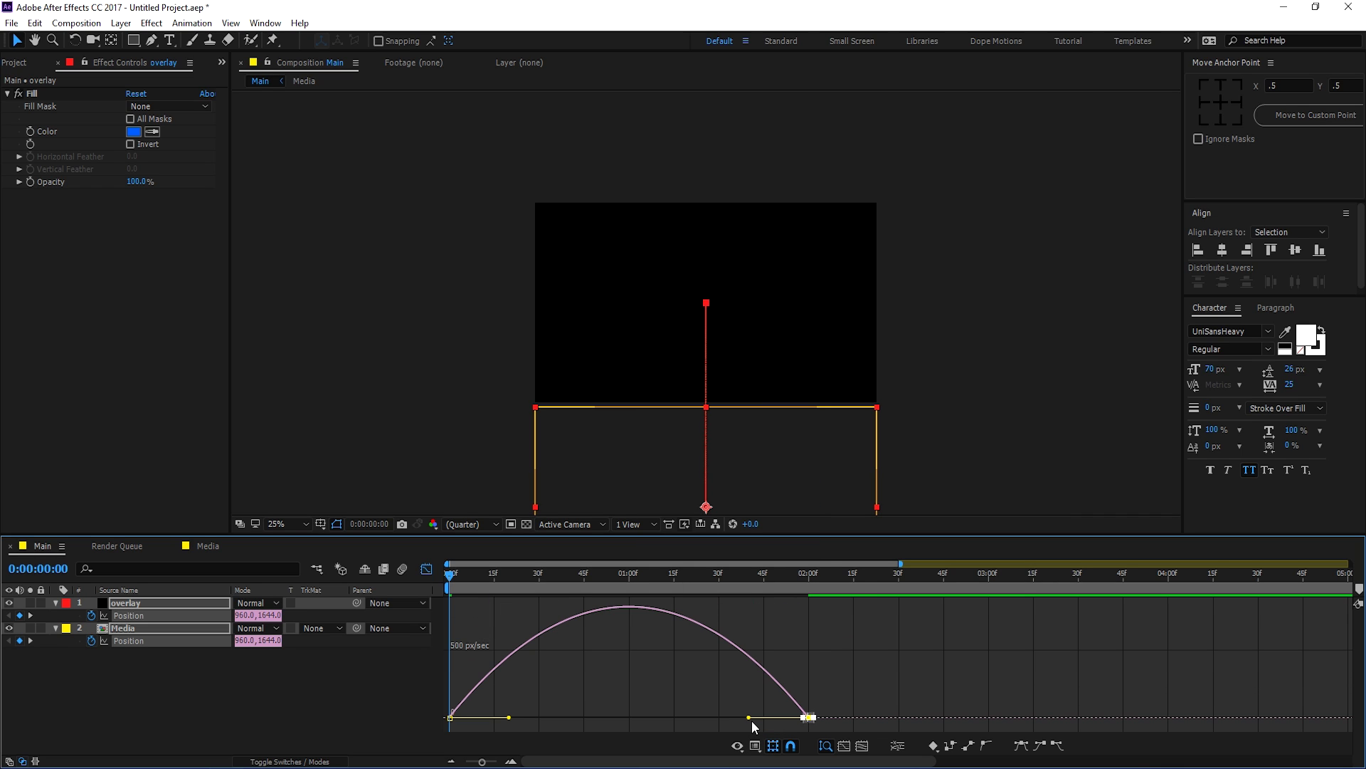
pyautogui.moveTo(752, 720); pyautogui.dragTo(540, 720)
pyautogui.moveTo(398, 728); pyautogui.dragTo(400, 727)
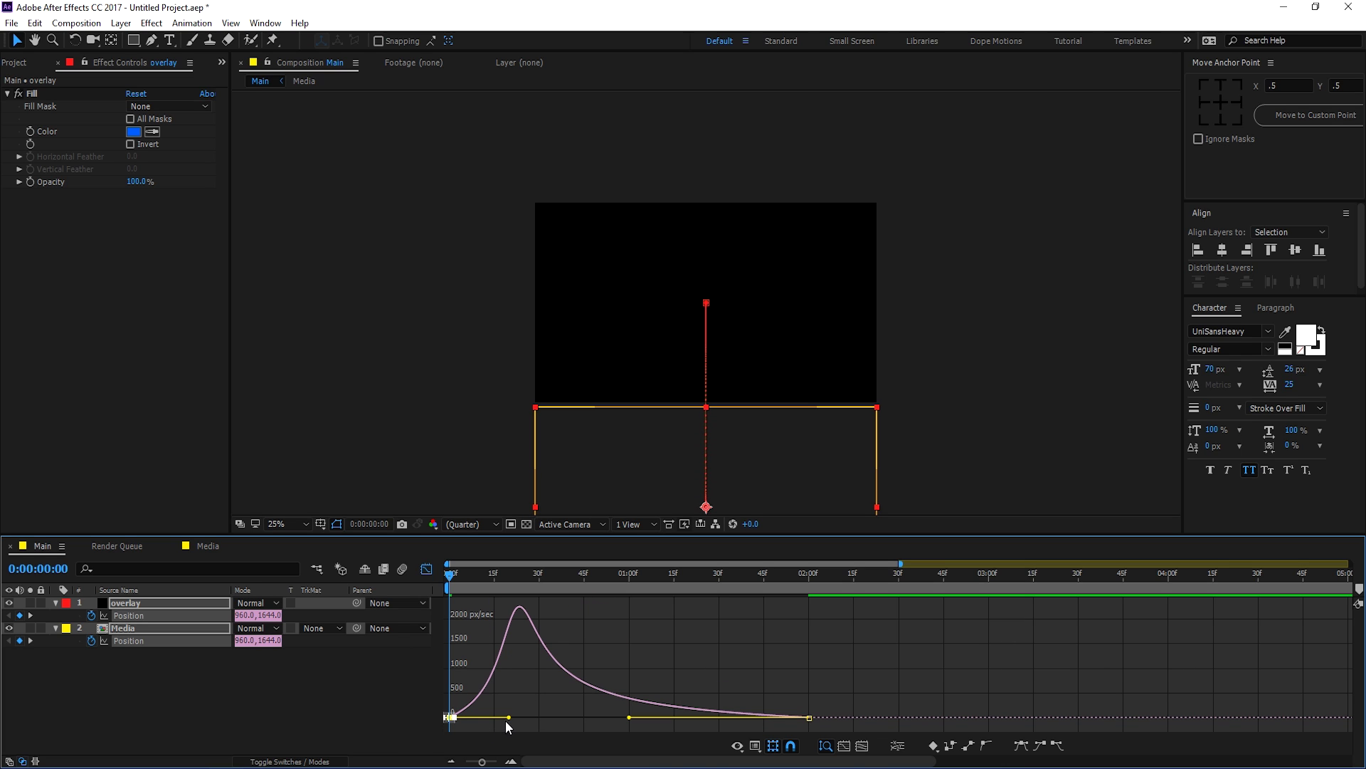
pyautogui.moveTo(509, 717); pyautogui.dragTo(483, 717)
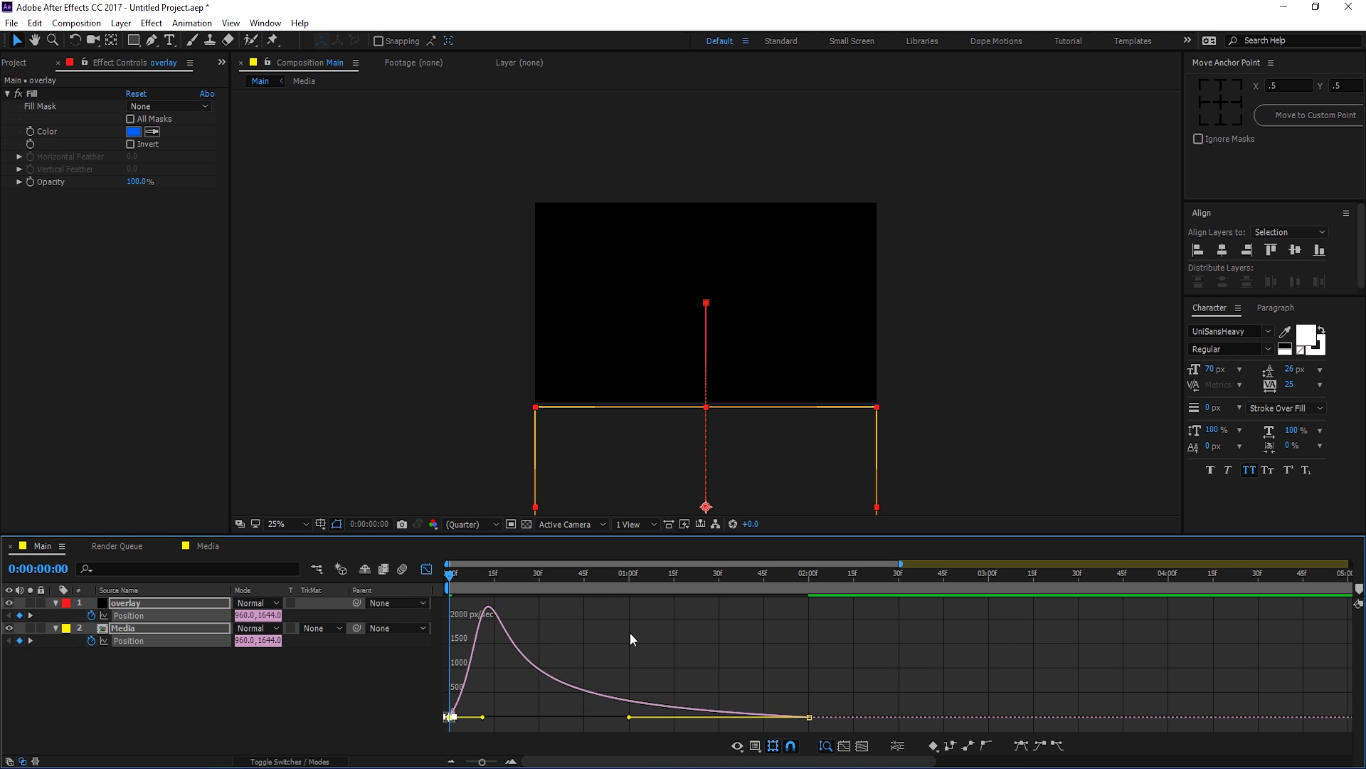
pyautogui.press('space')
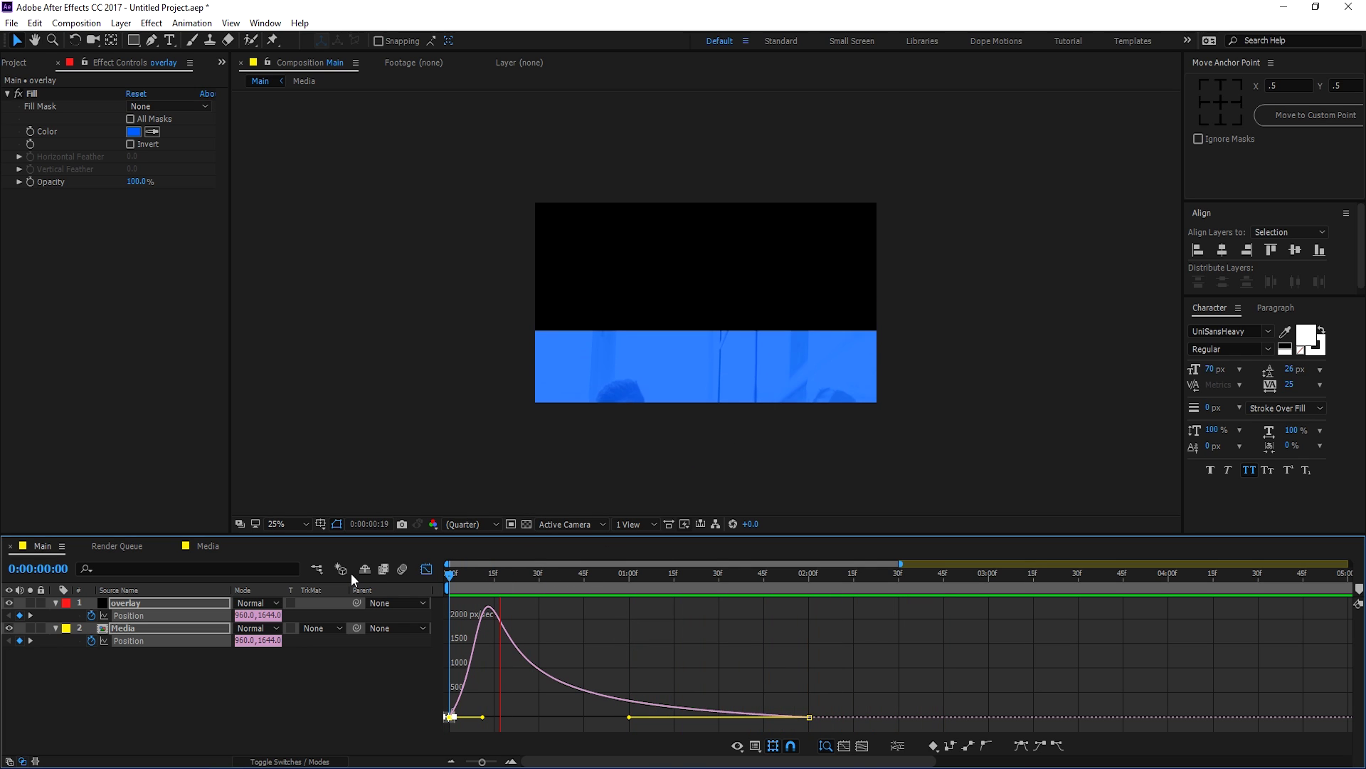
# Step: Set the current time to 0:00:02:00, leave the graph editor and collapse the overlay and Media layers
pyautogui.moveTo(800, 584); pyautogui.dragTo(809, 584)
pyautogui.click(425, 569)
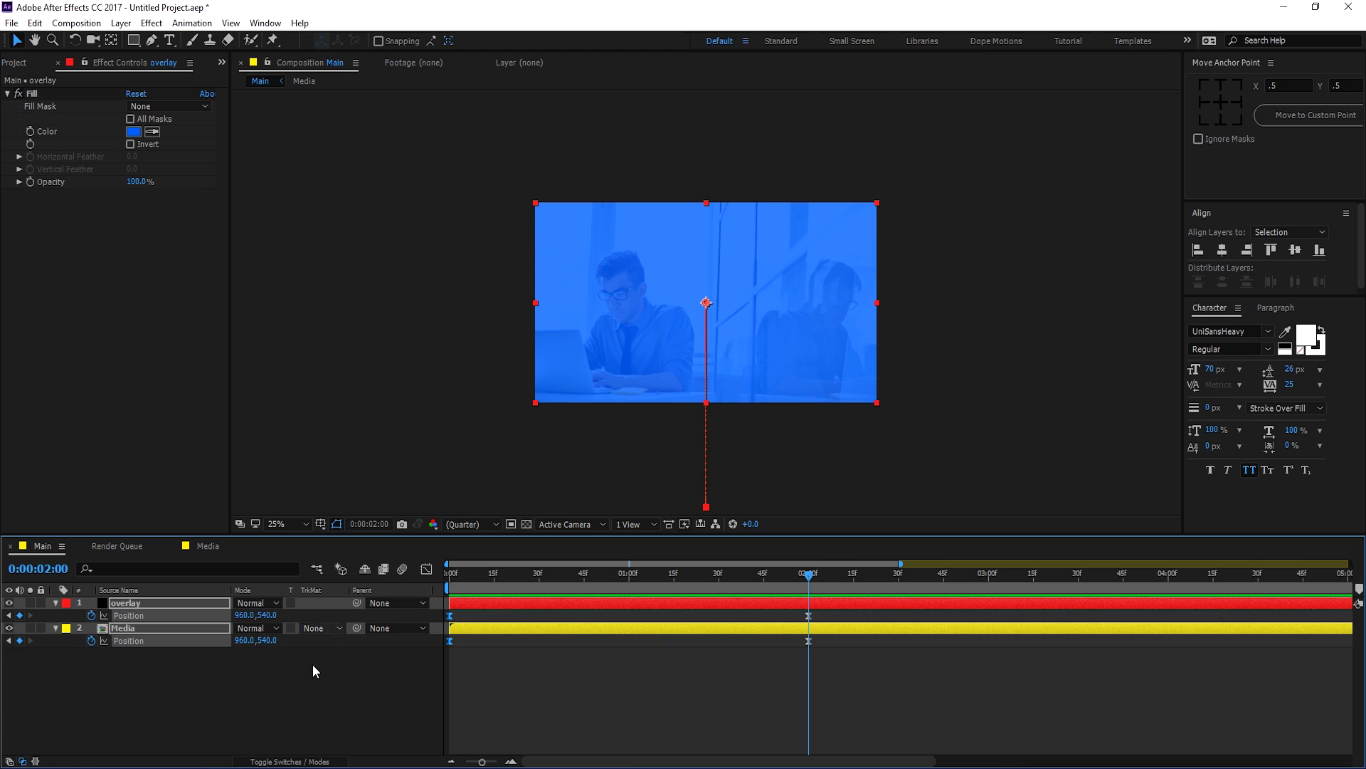
pyautogui.click(320, 651)
pyautogui.click(56, 603)
pyautogui.click(56, 615)
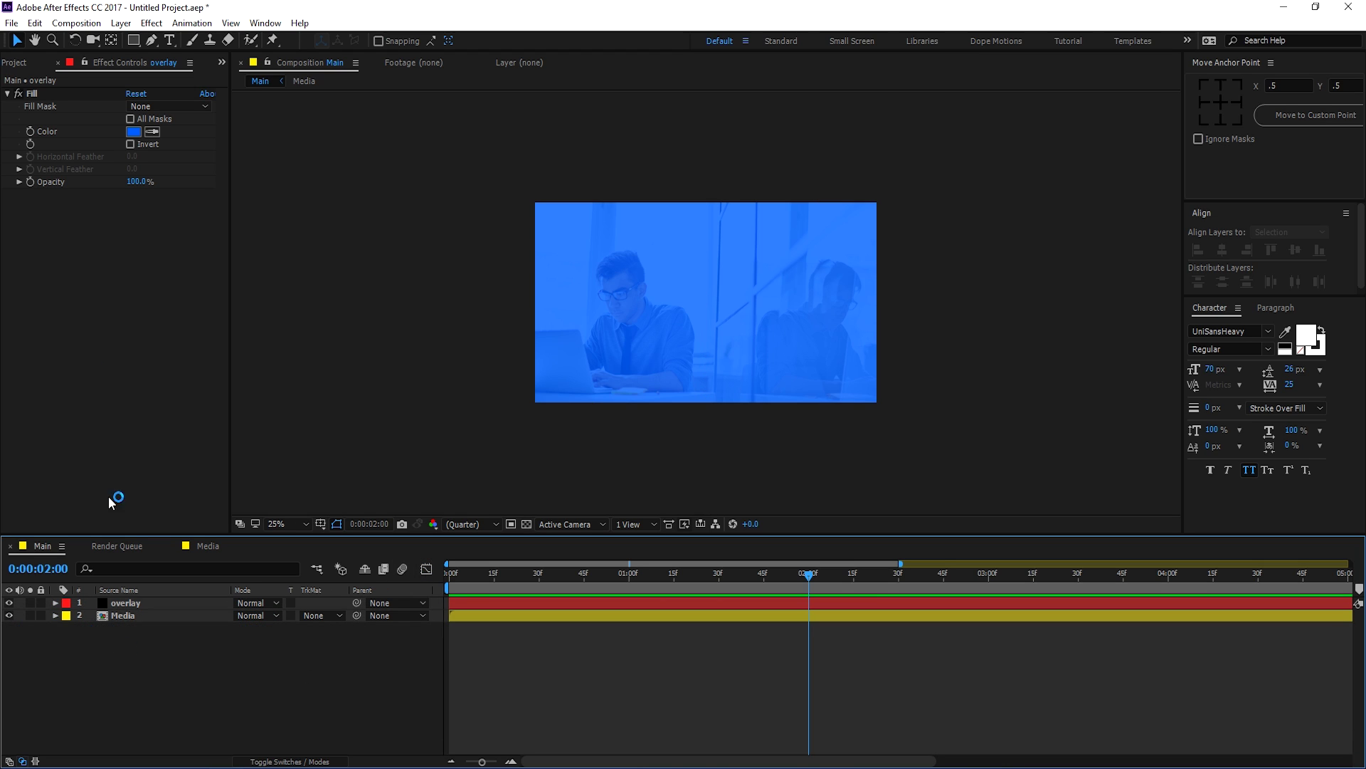
# Step: Create a text layer with the letter G over the seated man in the composition
pyautogui.click(20, 62)
pyautogui.click(176, 41)
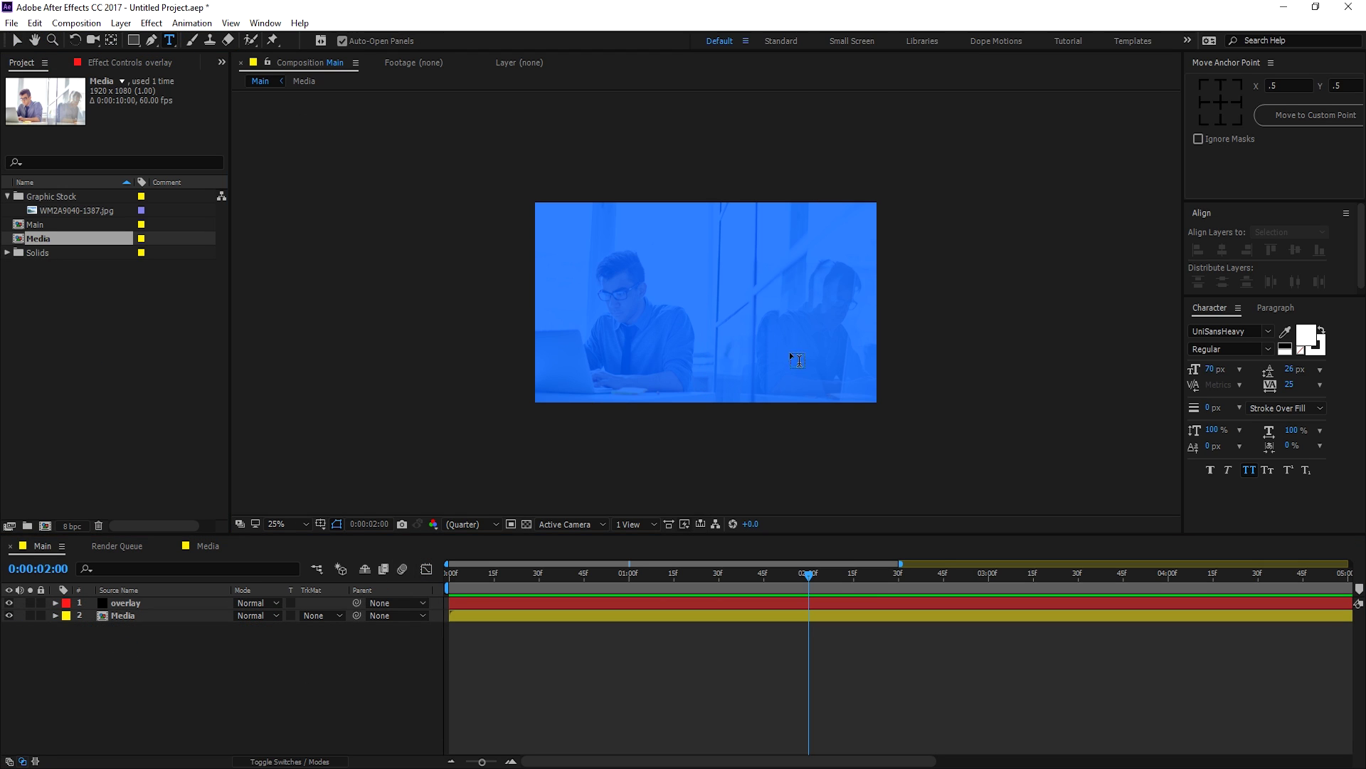
pyautogui.press('.')
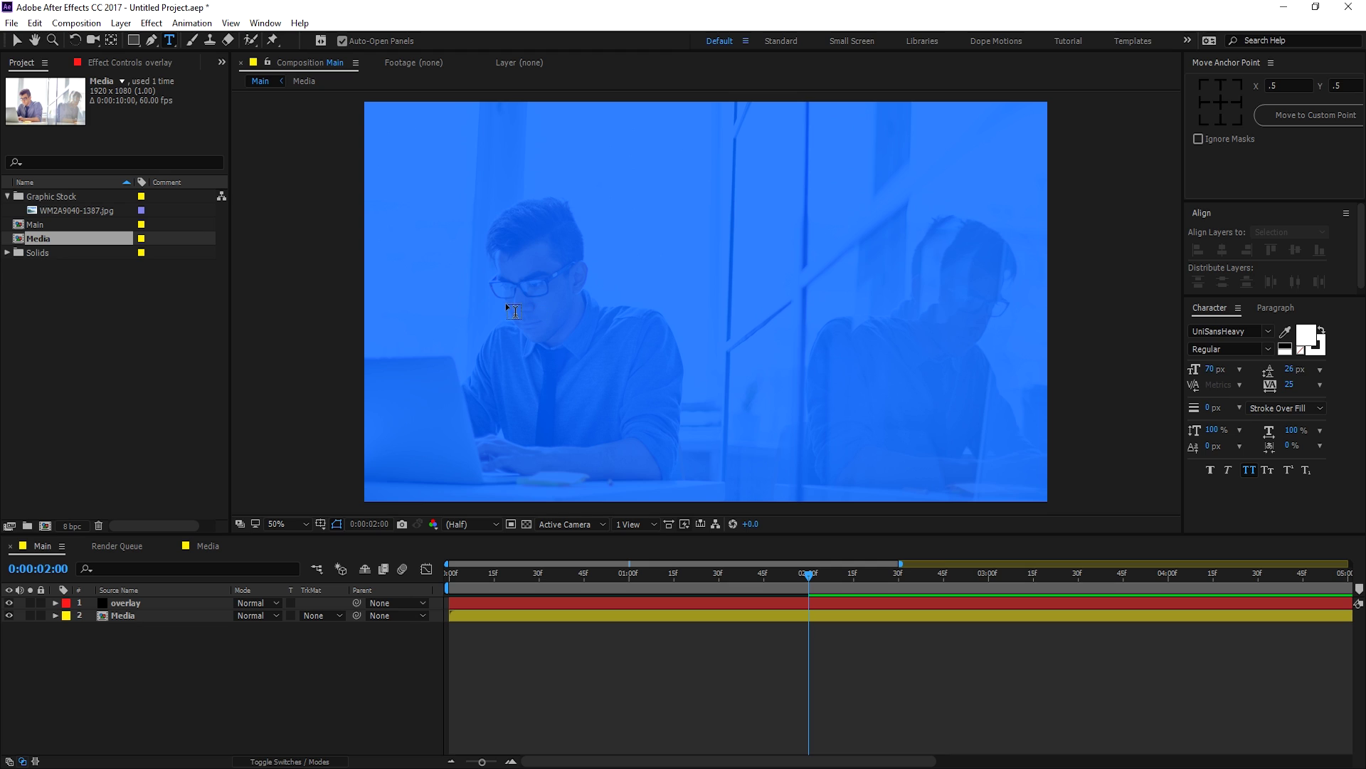
pyautogui.click(506, 302)
pyautogui.write('G')
pyautogui.click(17, 41)
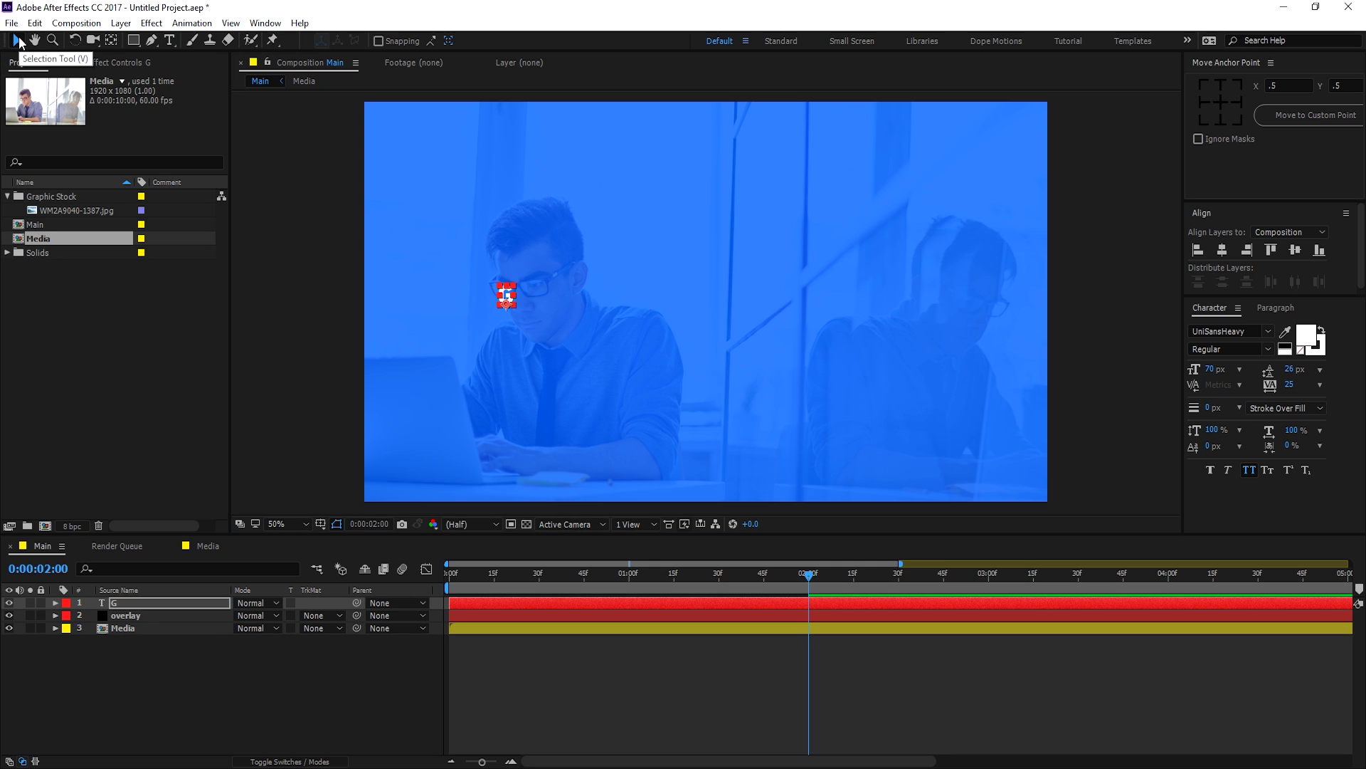
# Step: Enlarge the letter G to 898 px and reposition it over the seated man
pyautogui.moveTo(1211, 370); pyautogui.dragTo(1338, 369)
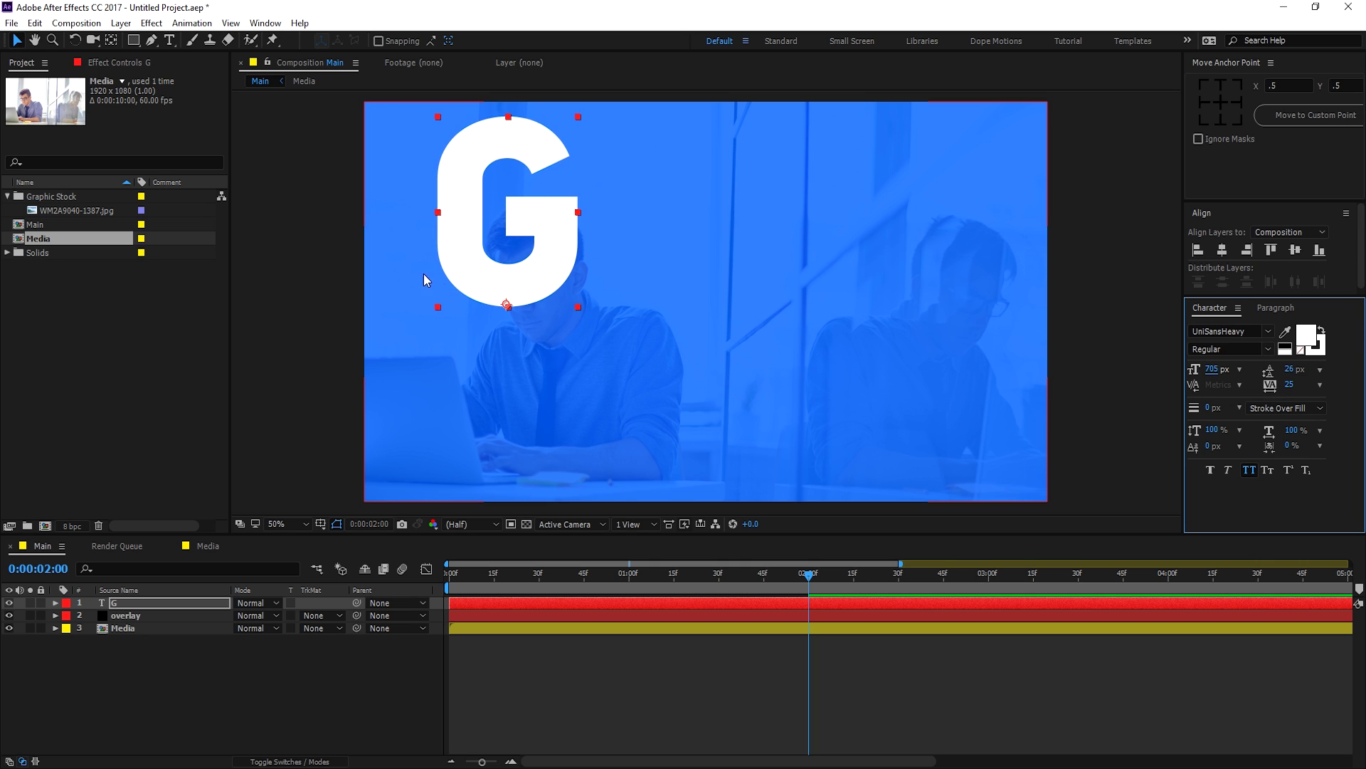
pyautogui.moveTo(503, 274); pyautogui.dragTo(539, 373)
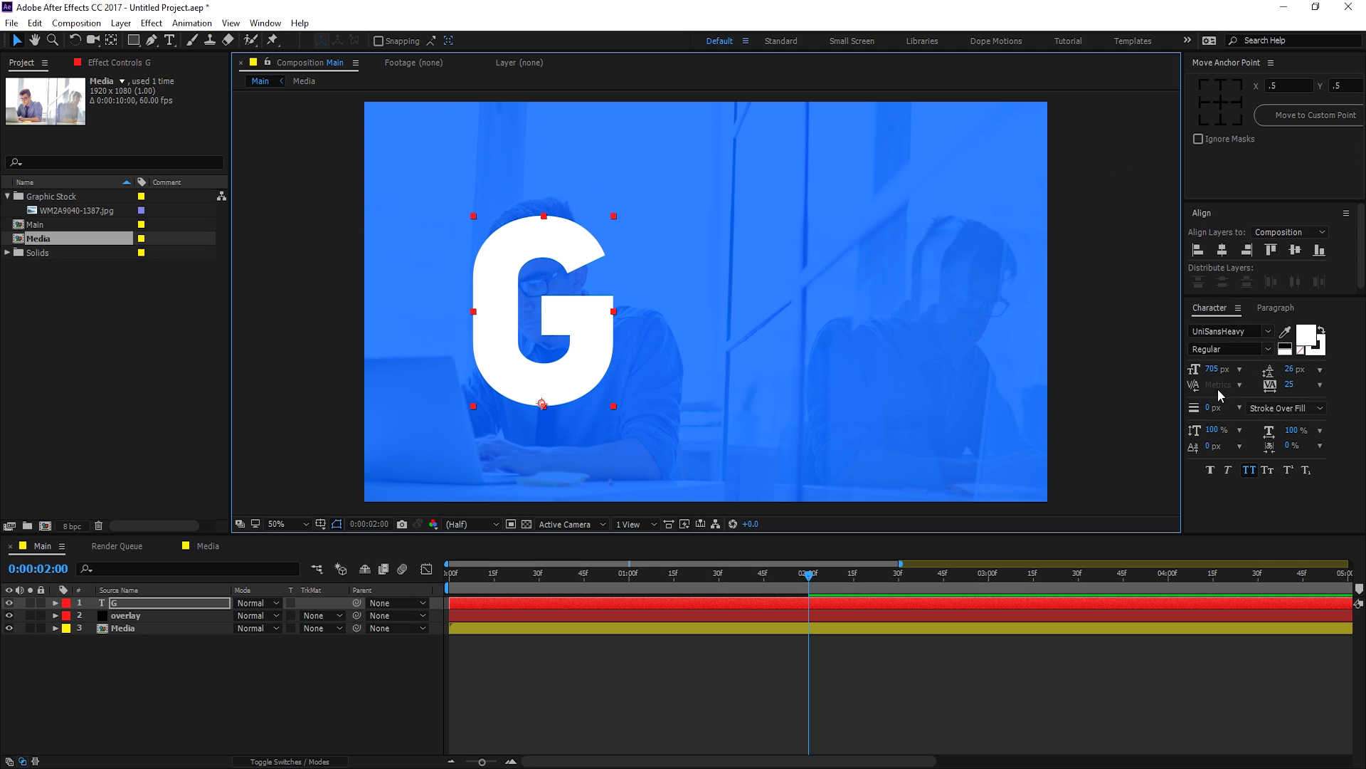
pyautogui.moveTo(1214, 369); pyautogui.dragTo(1256, 370)
# Step: Change the font of the letter G to Big John and center the letter vertically in the composition
pyautogui.click(1253, 332)
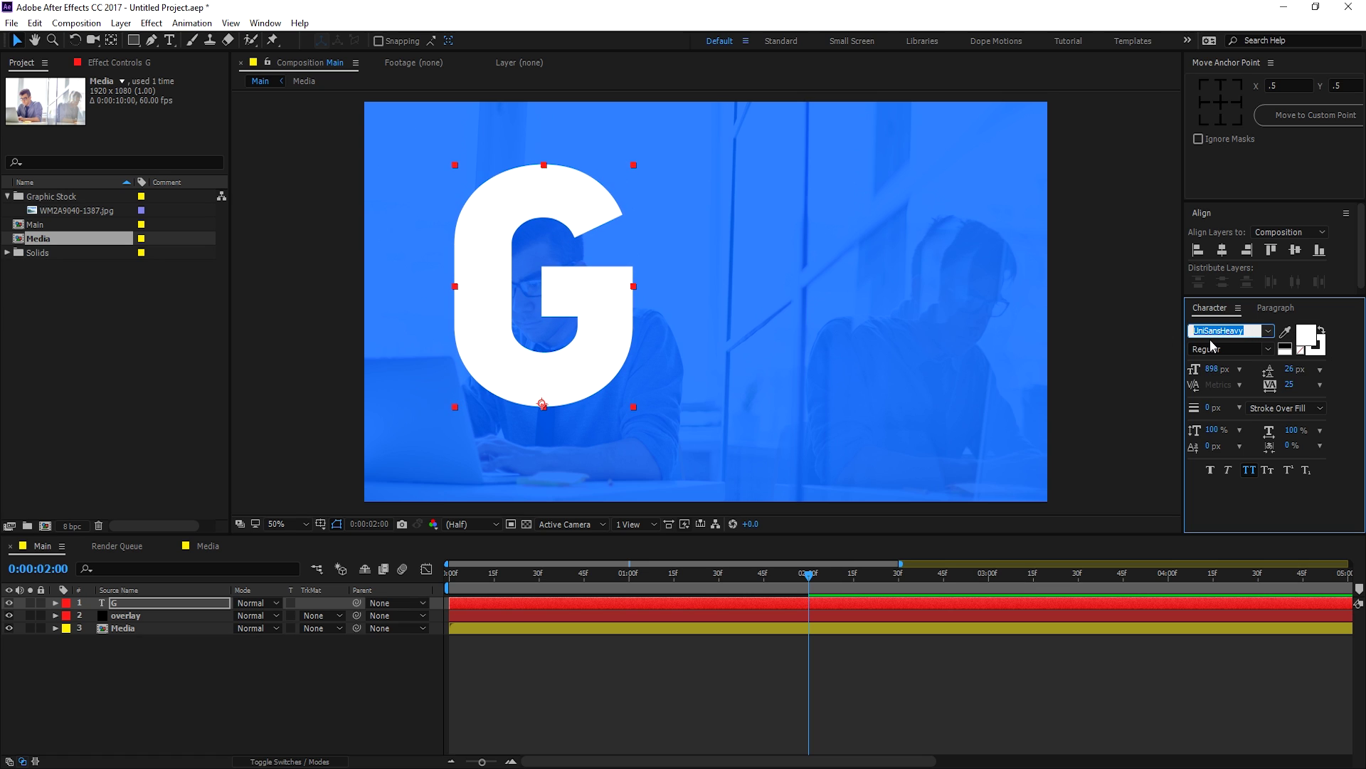
pyautogui.write('Big ')
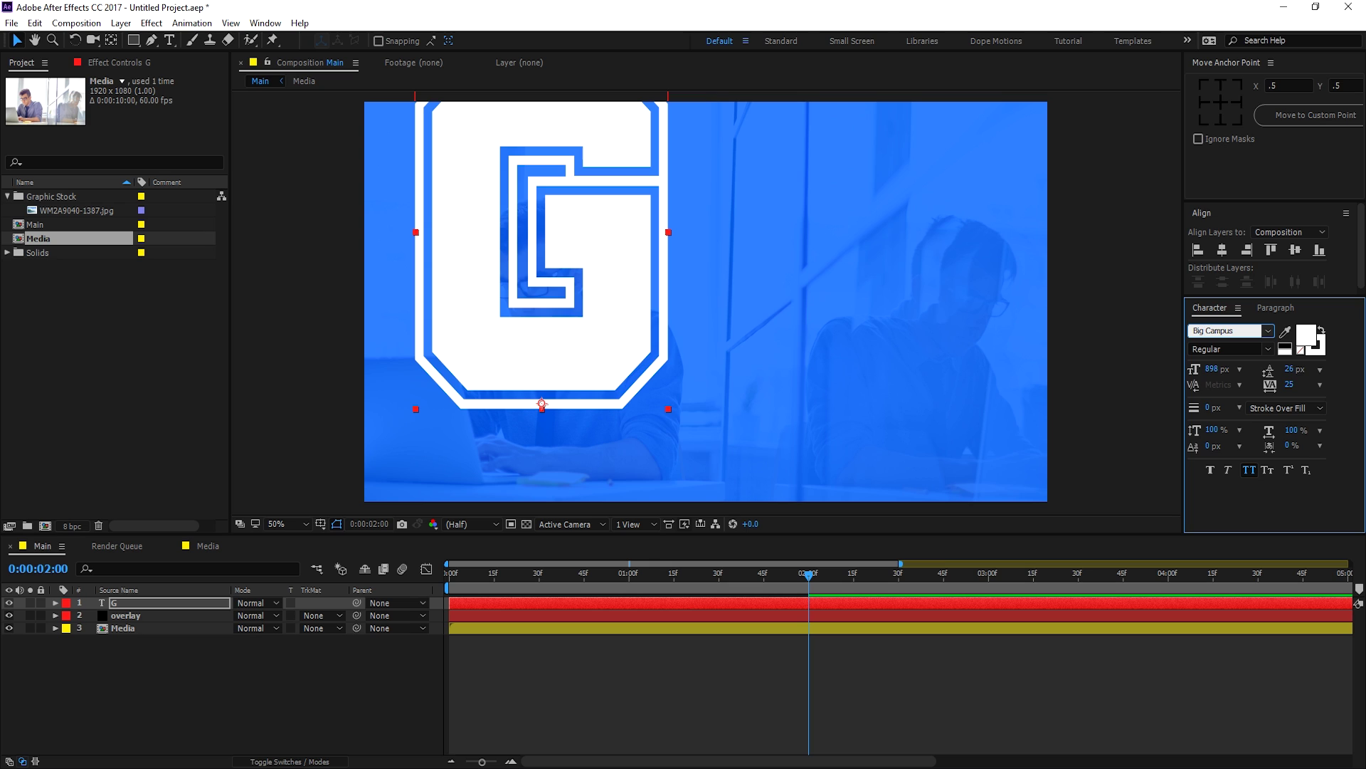
pyautogui.write('John')
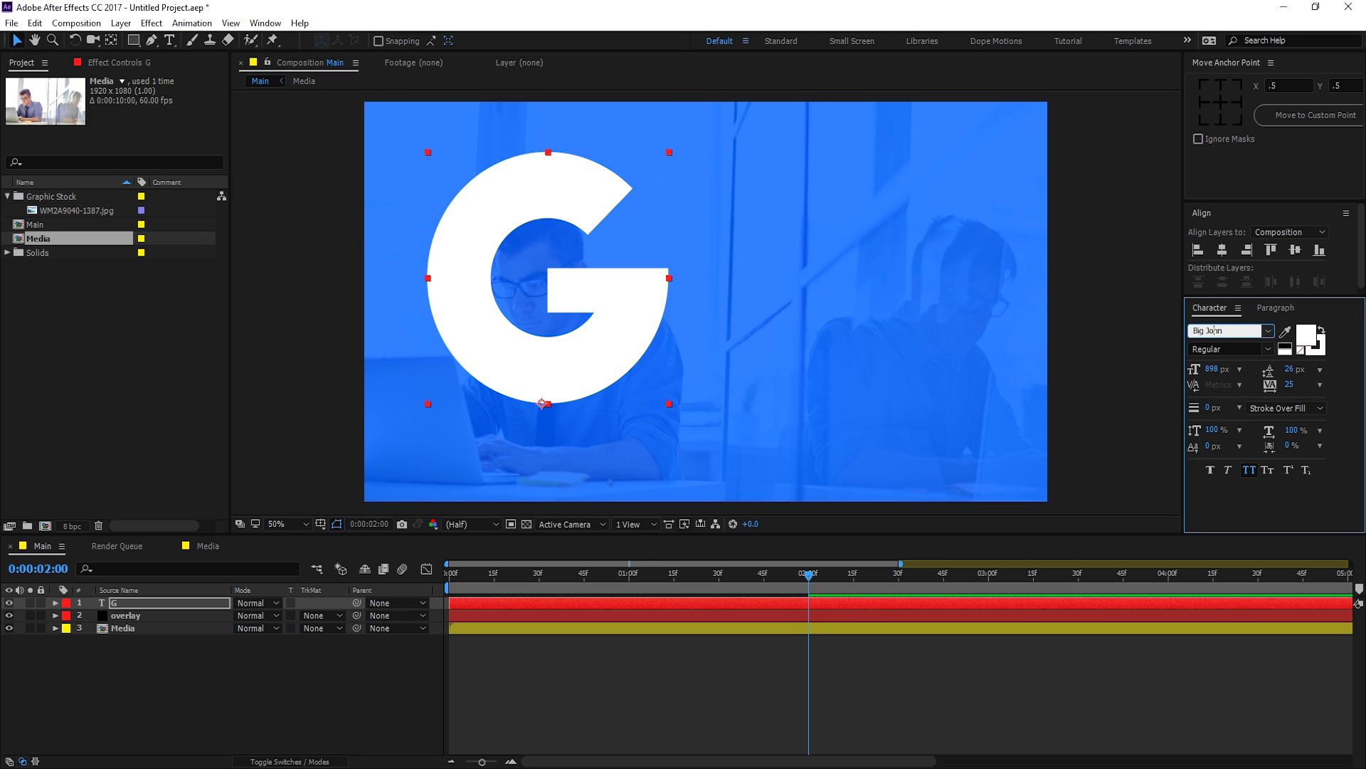
pyautogui.click(1295, 250)
pyautogui.click(1214, 250)
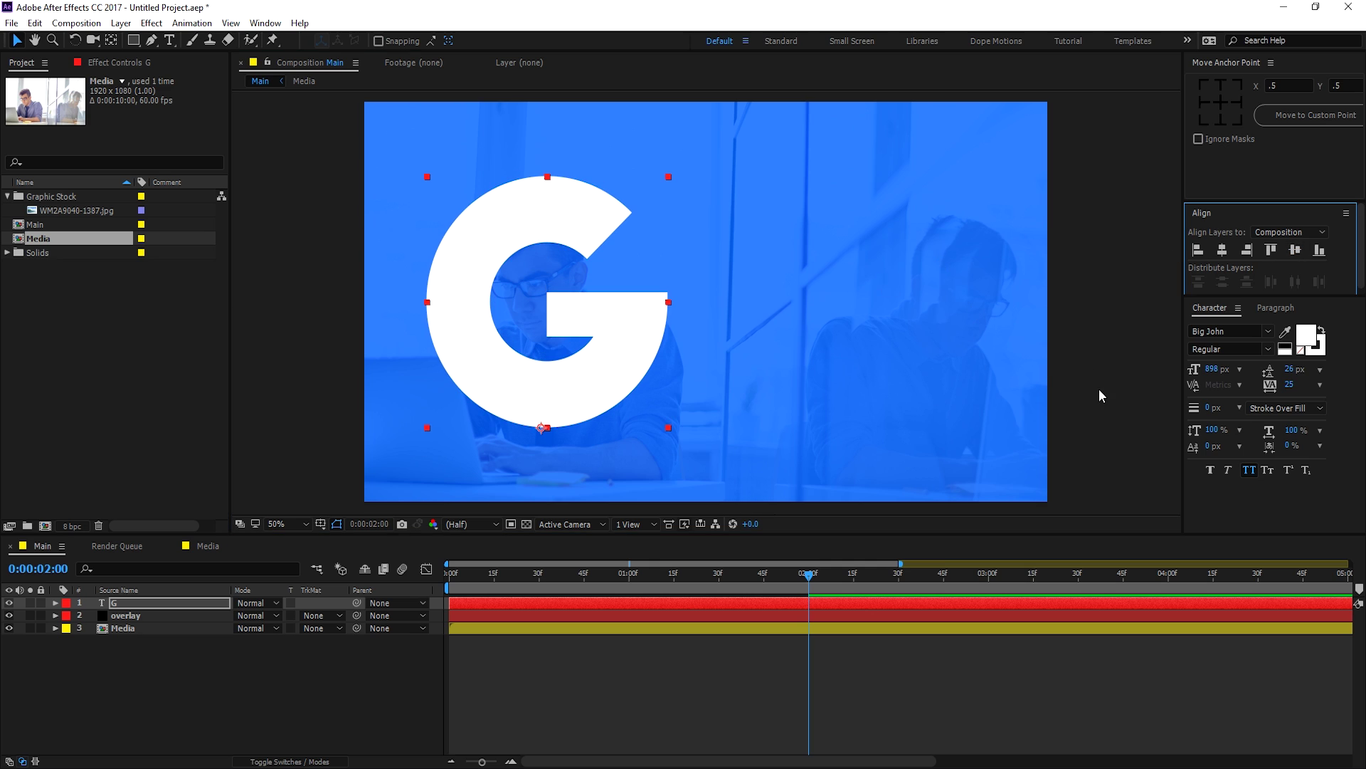
# Step: Set the letter G's font size to 1170 px, shift it slightly and center it vertically in the composition
pyautogui.moveTo(1219, 360); pyautogui.dragTo(1352, 360)
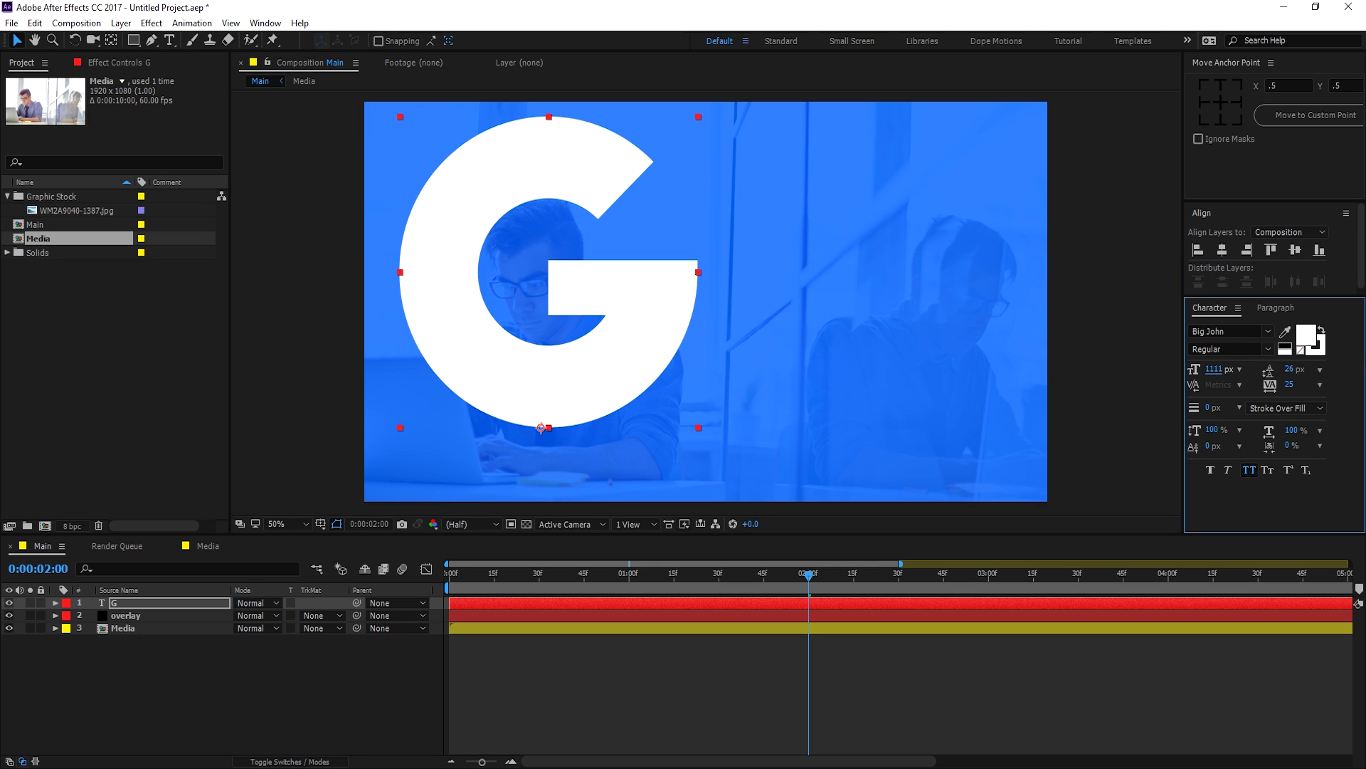
pyautogui.moveTo(1222, 375); pyautogui.dragTo(1352, 375)
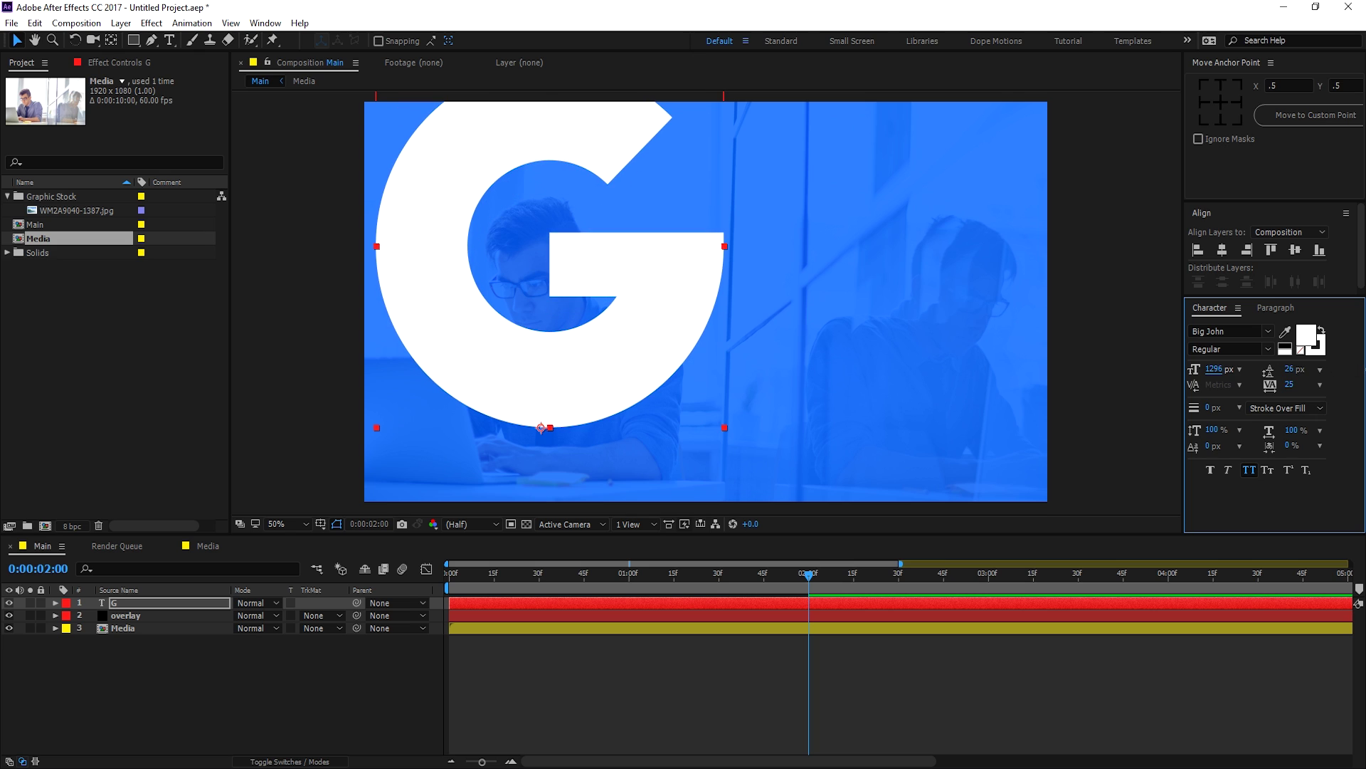
pyautogui.moveTo(630, 297); pyautogui.dragTo(644, 348)
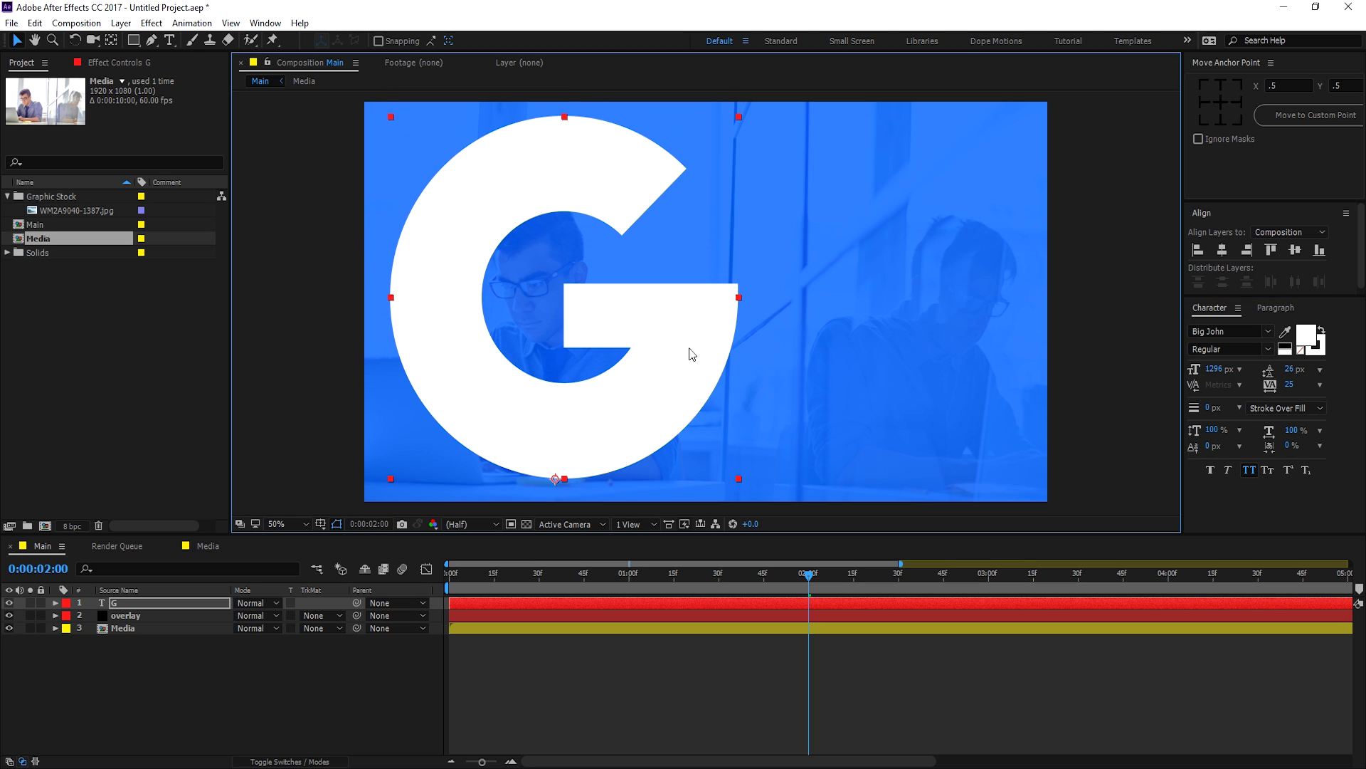
pyautogui.moveTo(1226, 375); pyautogui.dragTo(1135, 375)
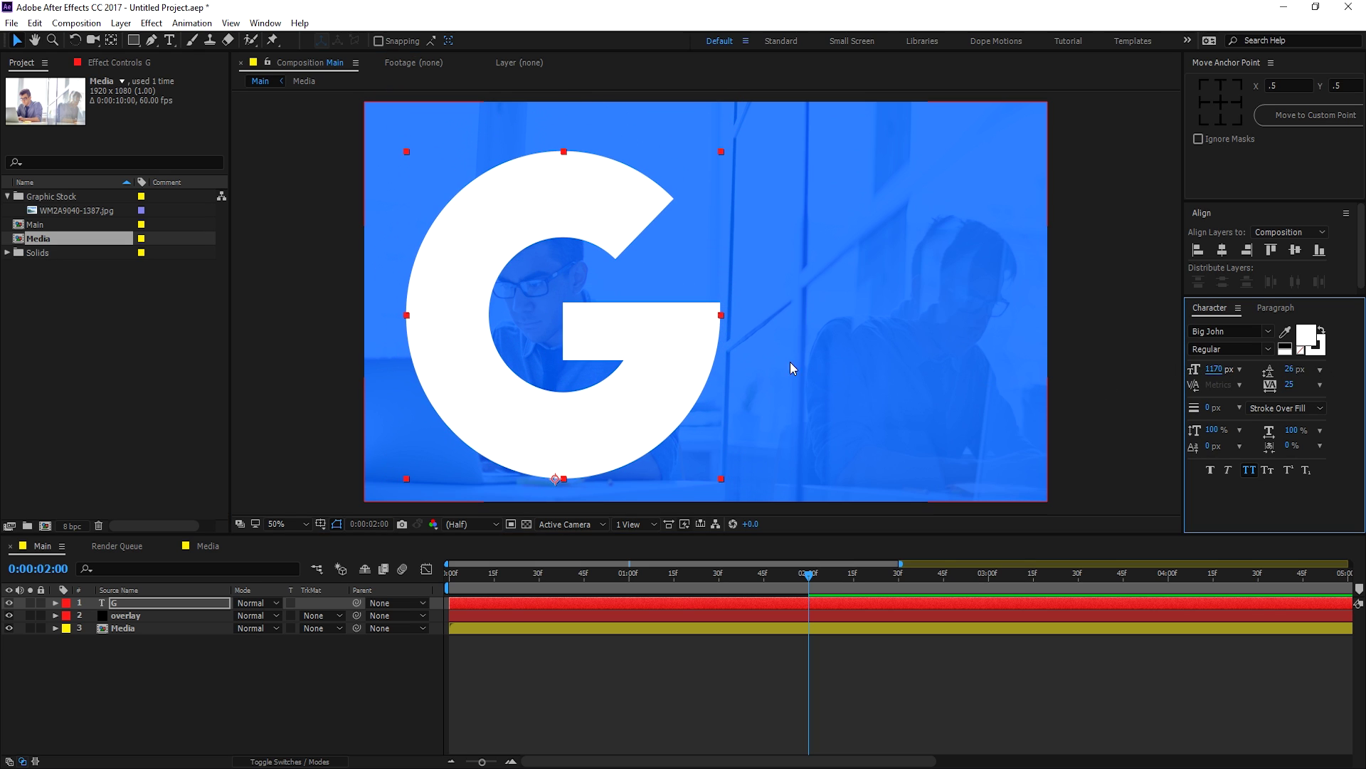
pyautogui.click(1295, 249)
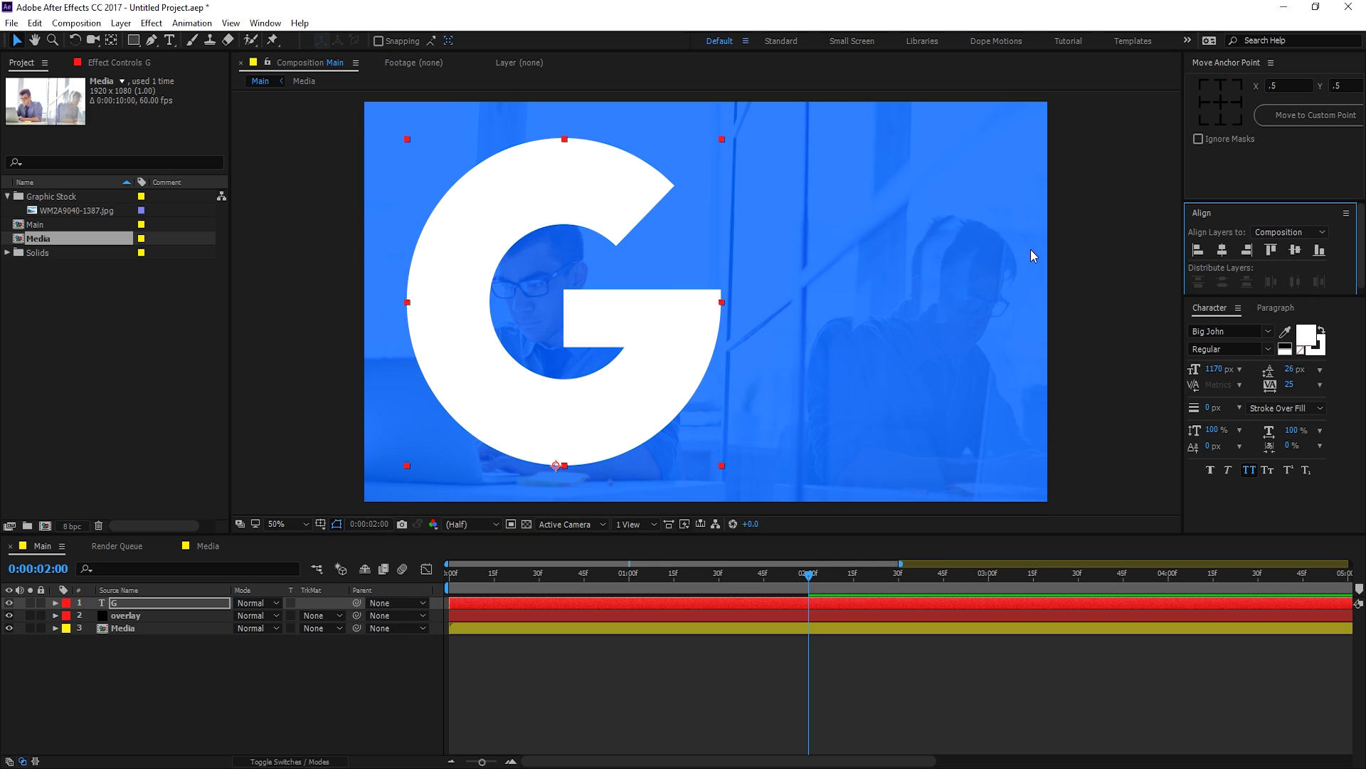
pyautogui.click(272, 666)
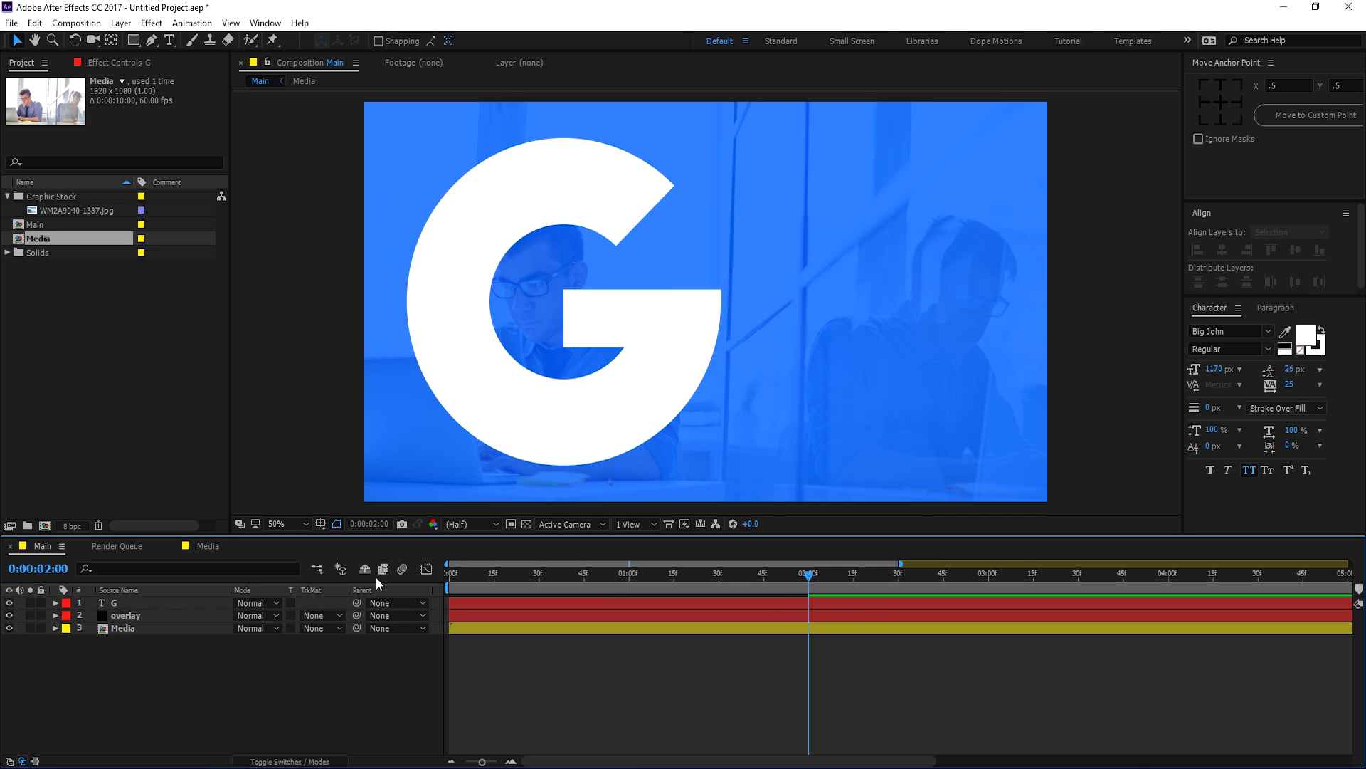
# Step: Duplicate the Media layer and change the duplicate's label color to Aqua
pyautogui.click(130, 626)
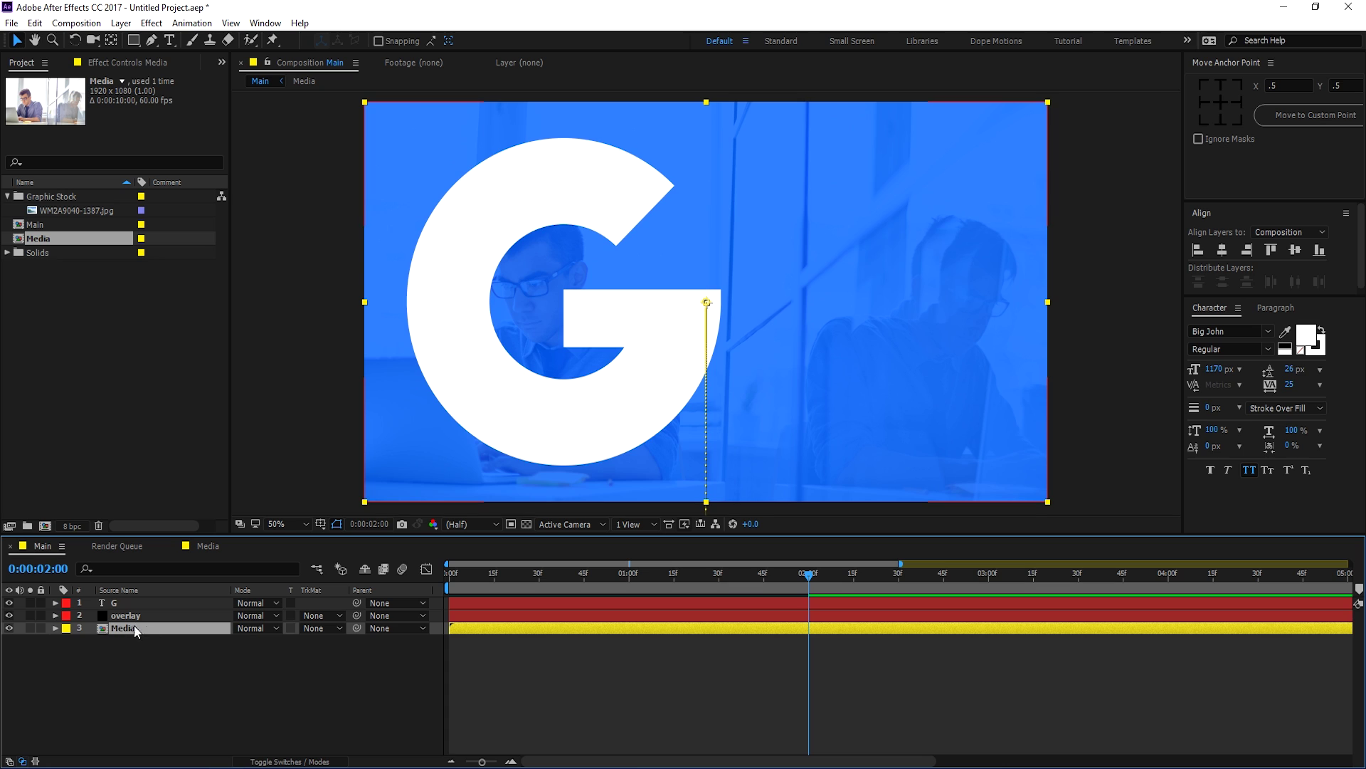
pyautogui.hotkey('ctrl', 'd')
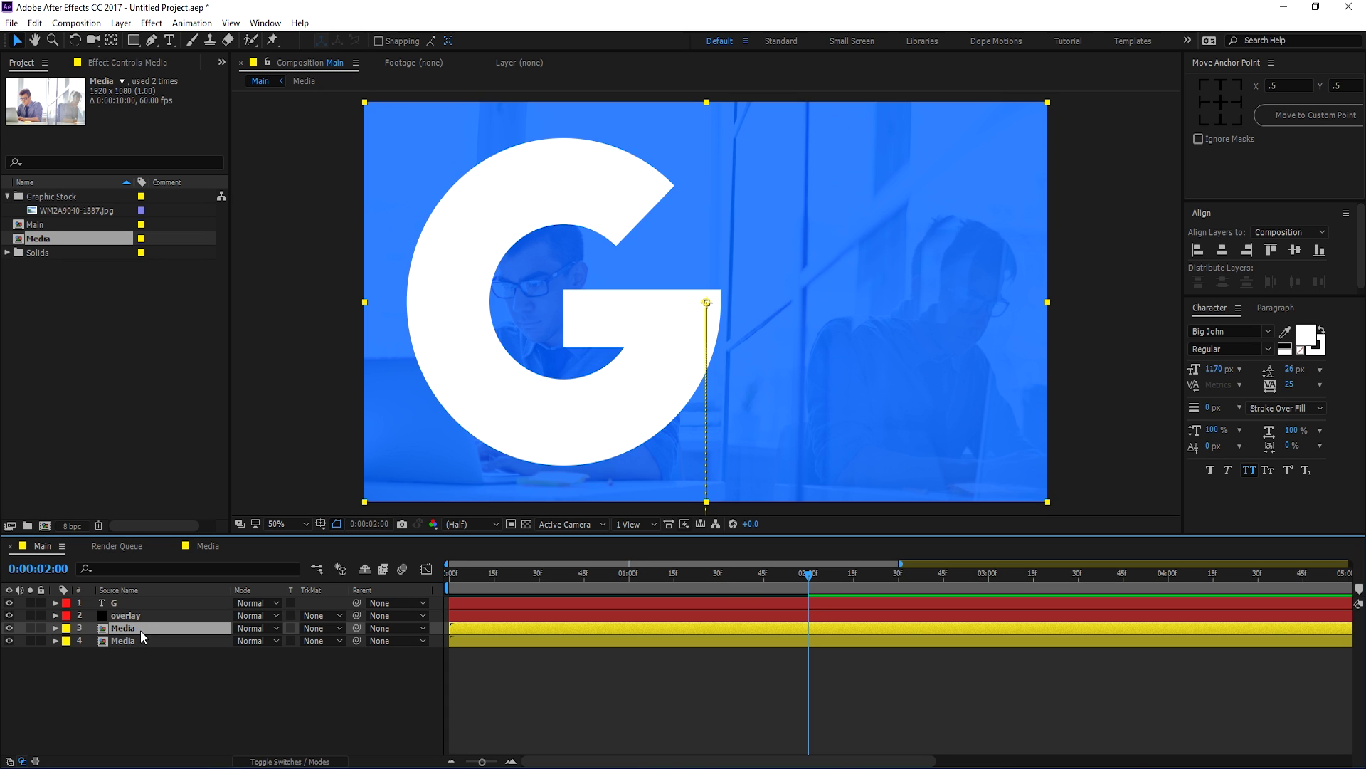
pyautogui.click(64, 629)
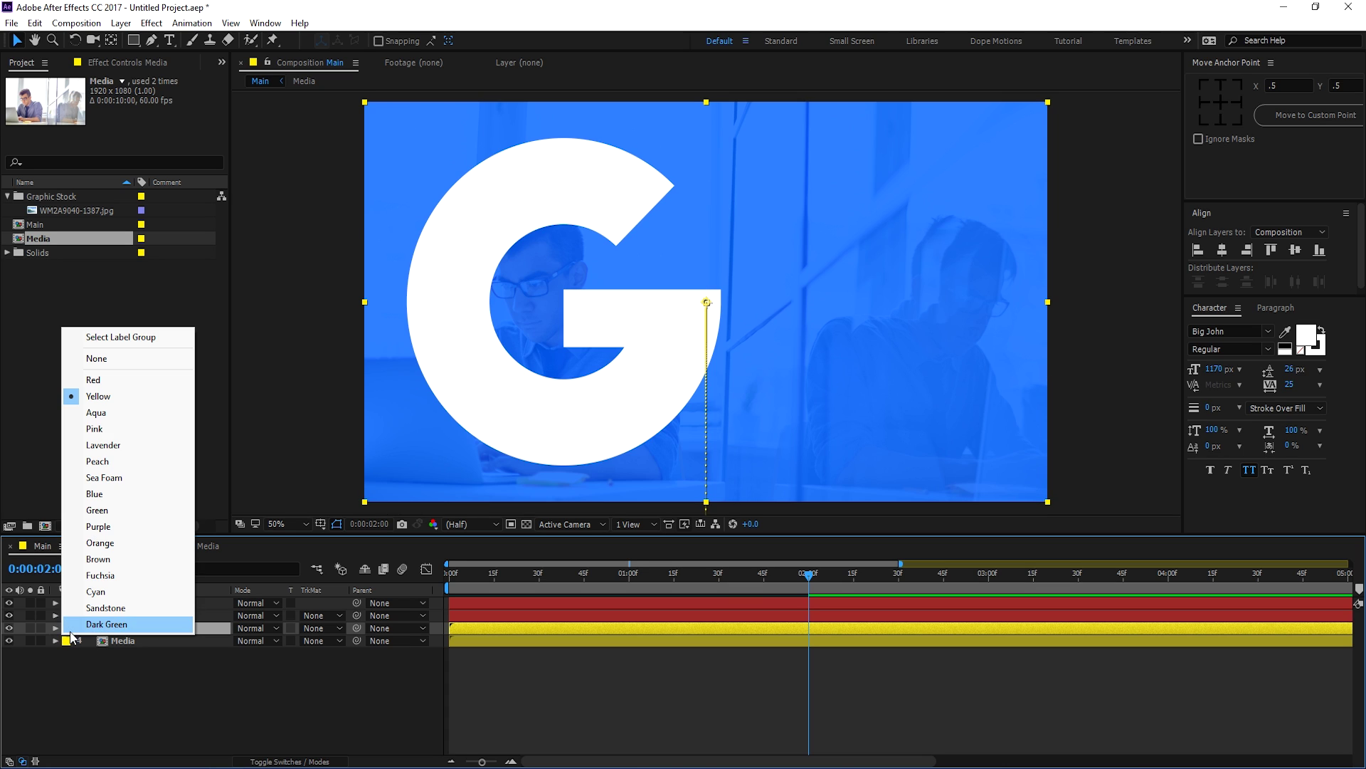
pyautogui.click(114, 412)
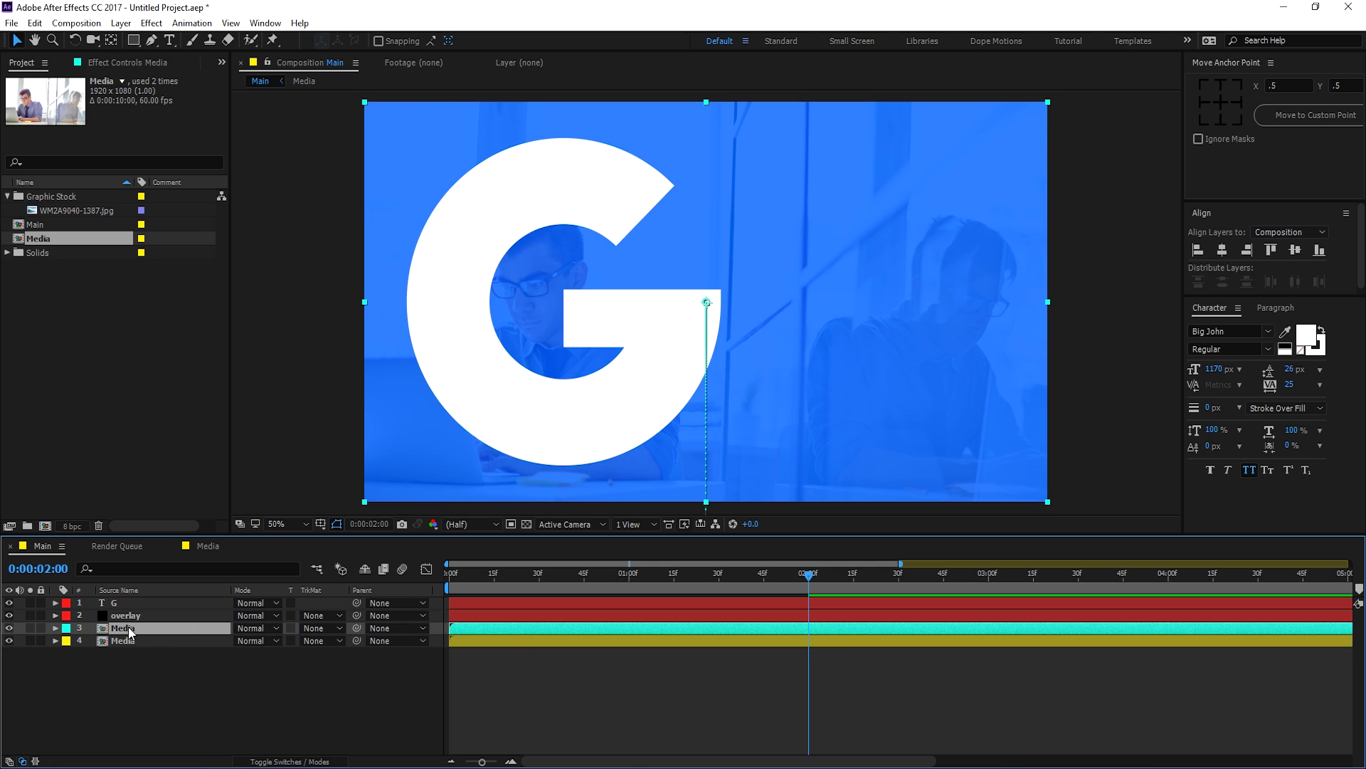
# Step: Place the aqua Media duplicate directly below the G text layer and set its track matte to Alpha
pyautogui.moveTo(129, 629); pyautogui.dragTo(119, 598)
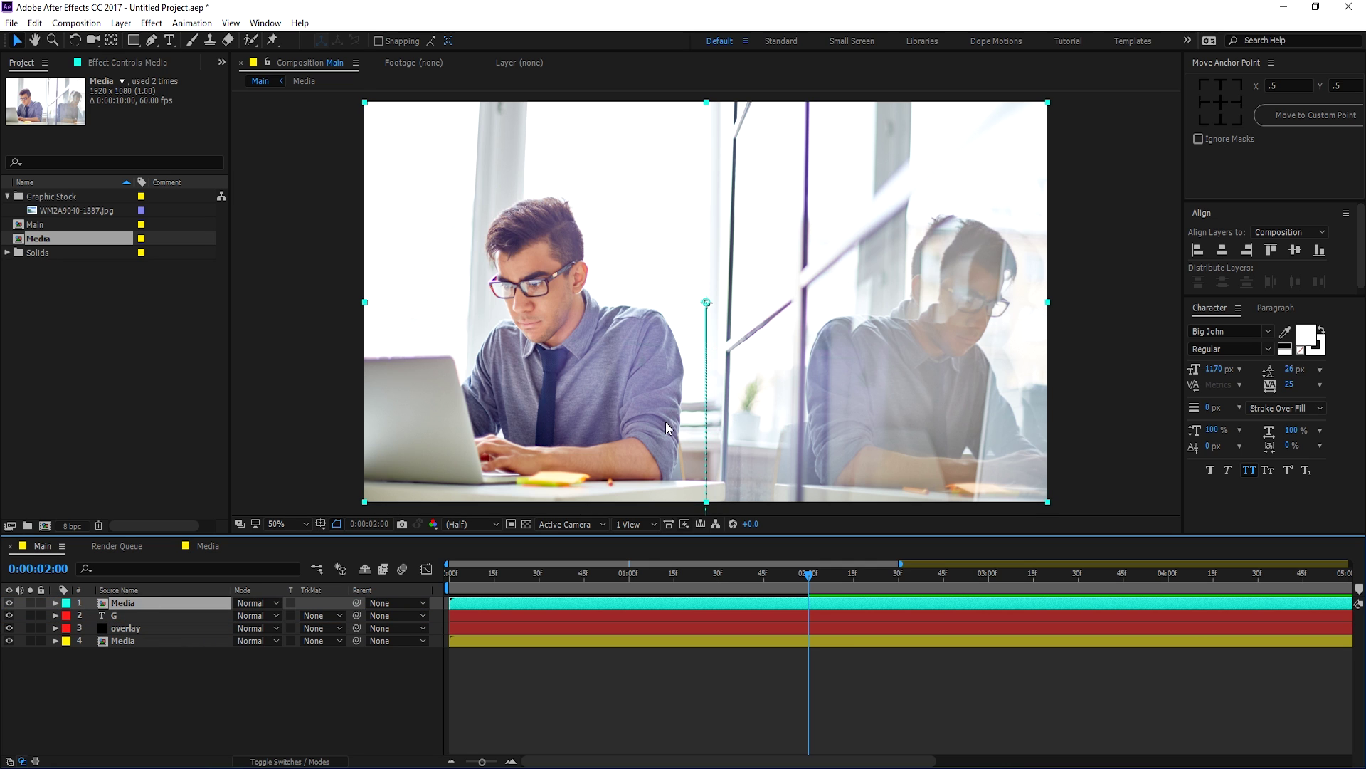
pyautogui.click(116, 614)
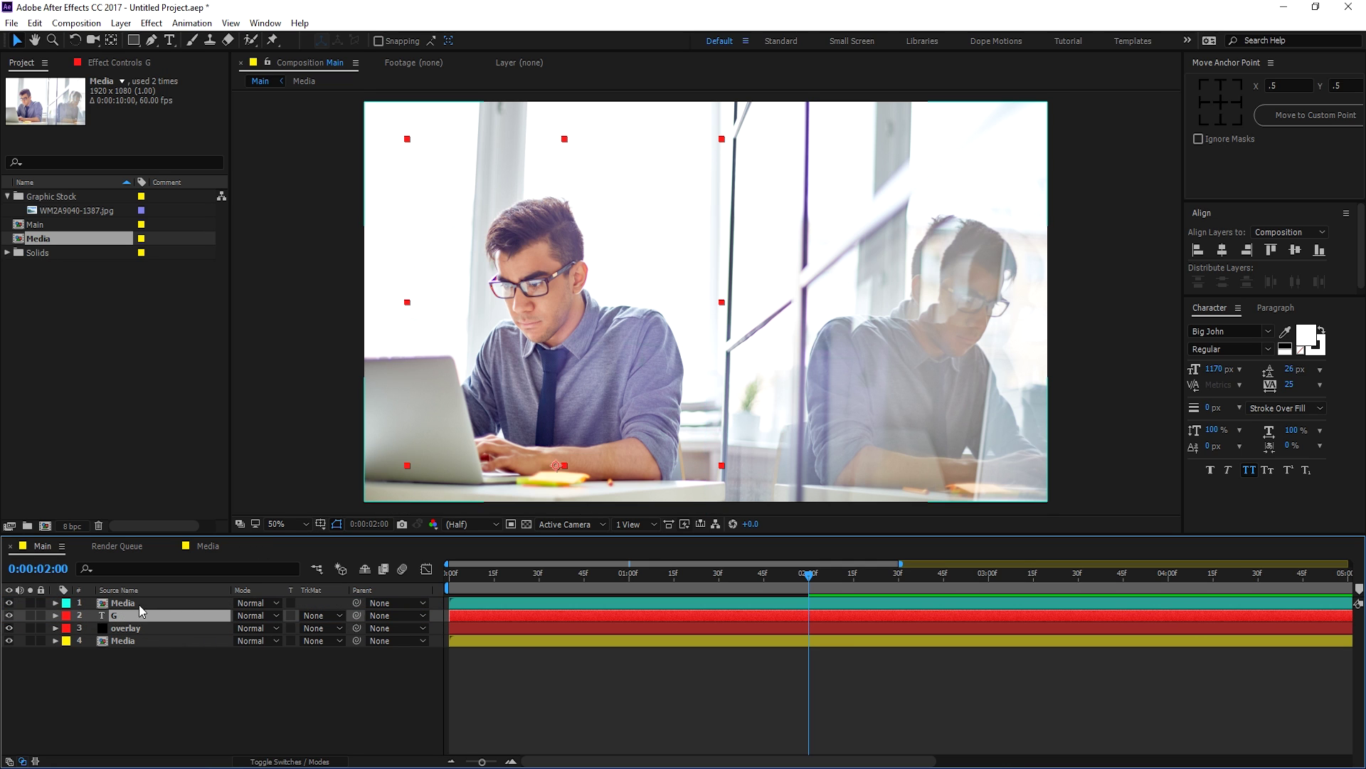
pyautogui.moveTo(121, 605); pyautogui.dragTo(123, 620)
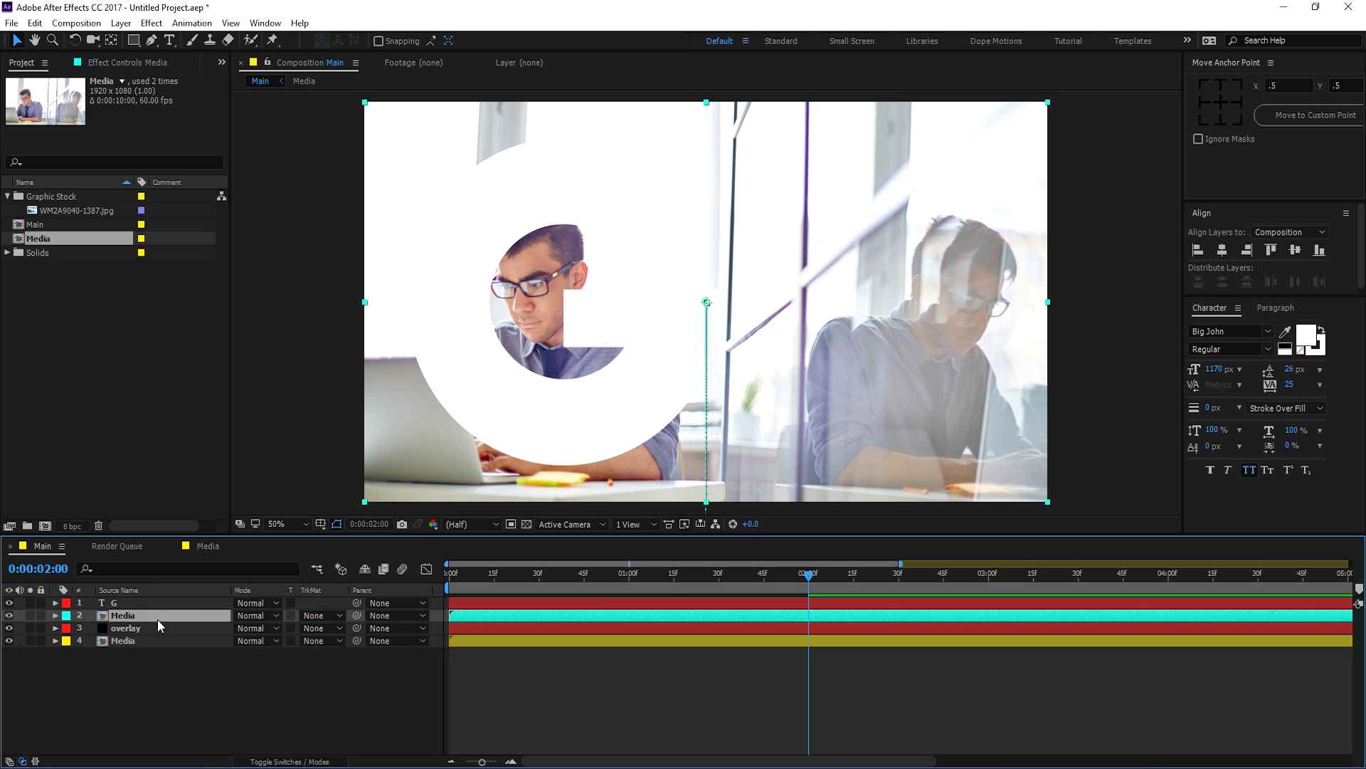
pyautogui.click(316, 616)
pyautogui.click(349, 648)
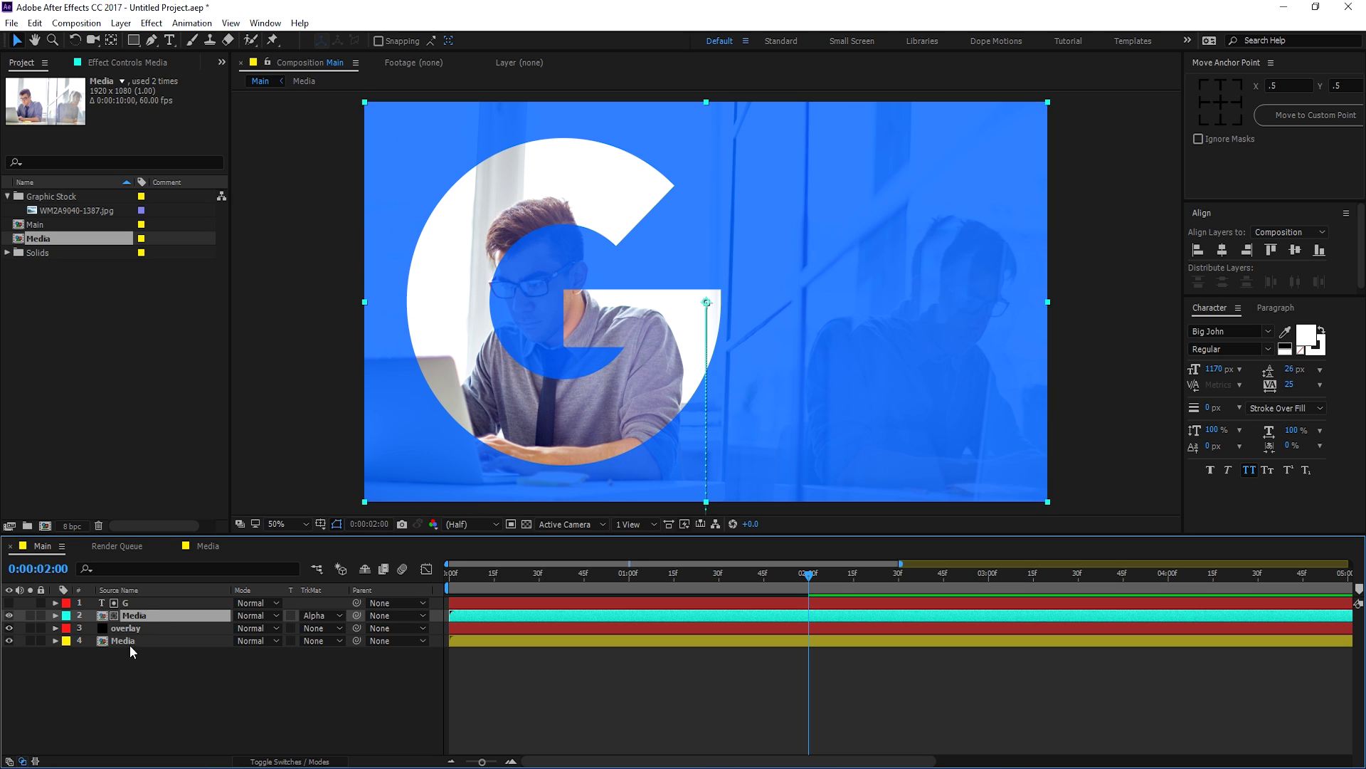
# Step: Move the aqua Media layer to about 768, 516 so the man sits inside the G, and remove its existing position keyframes
pyautogui.moveTo(850, 336); pyautogui.dragTo(780, 327)
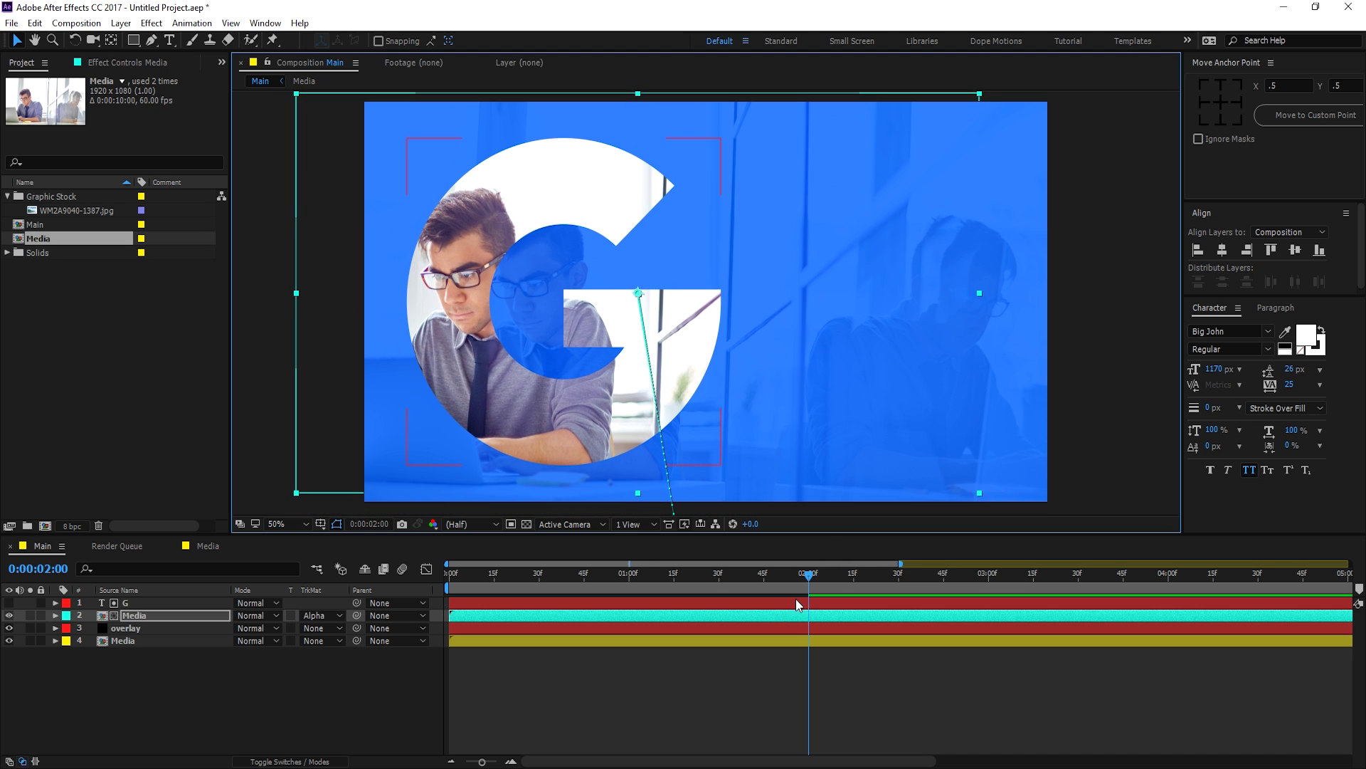
pyautogui.moveTo(687, 762); pyautogui.dragTo(805, 762)
pyautogui.moveTo(726, 582); pyautogui.dragTo(823, 580)
pyautogui.click(205, 620)
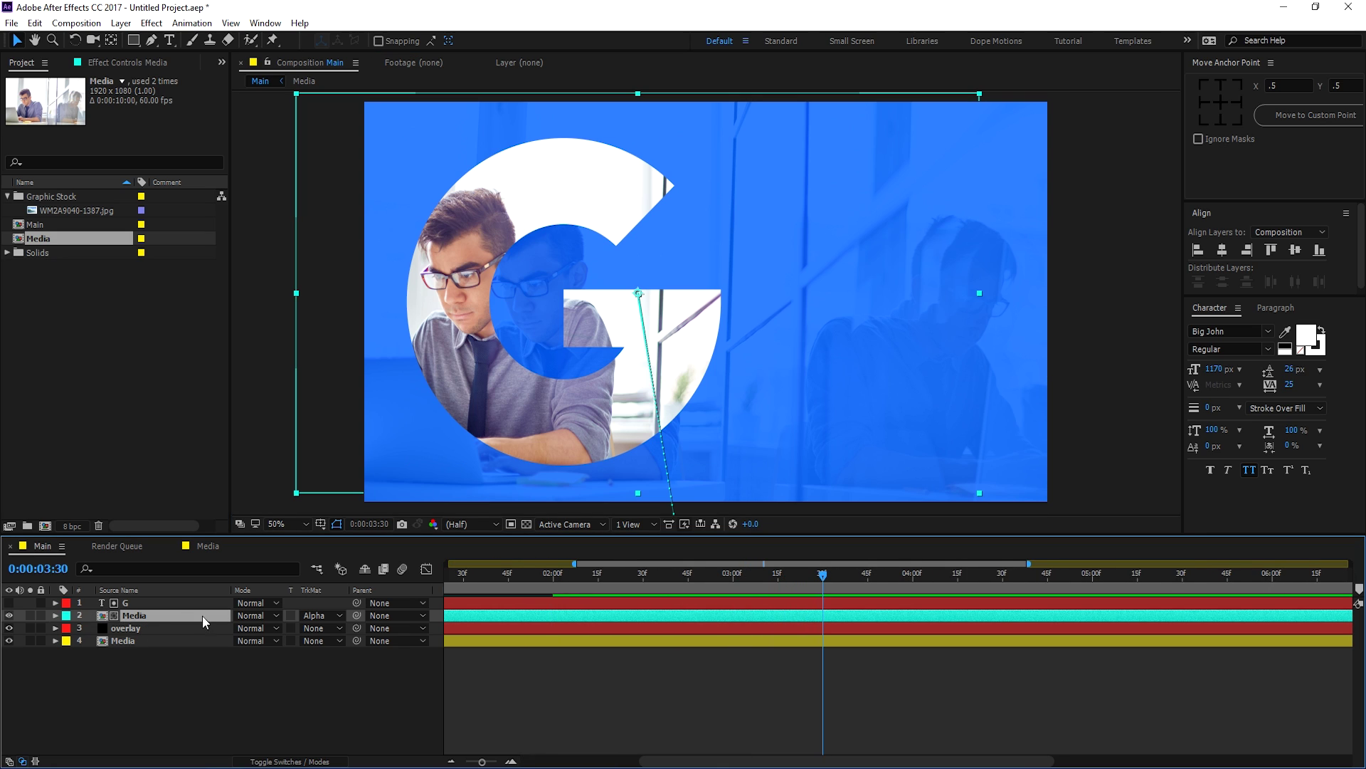
pyautogui.press('p')
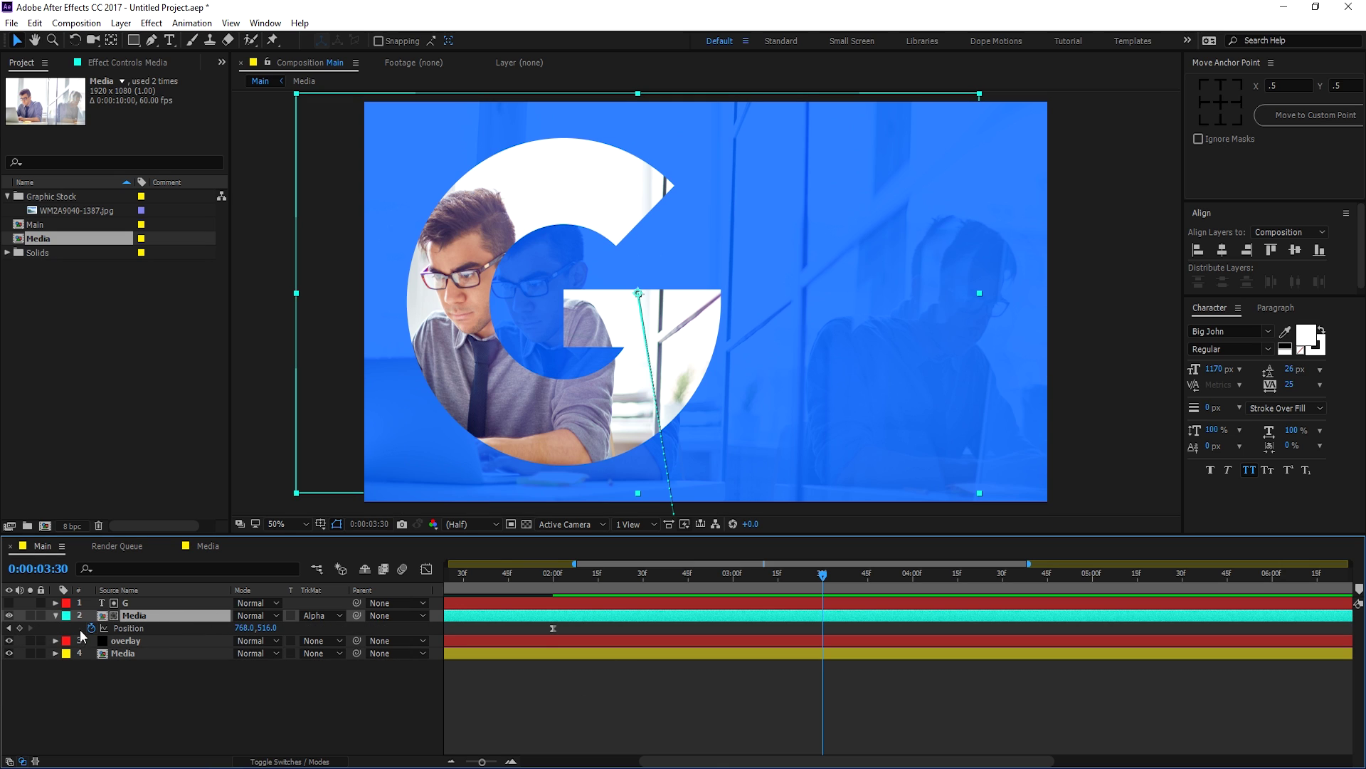
pyautogui.press('-')
pyautogui.press('-')
pyautogui.press('-')
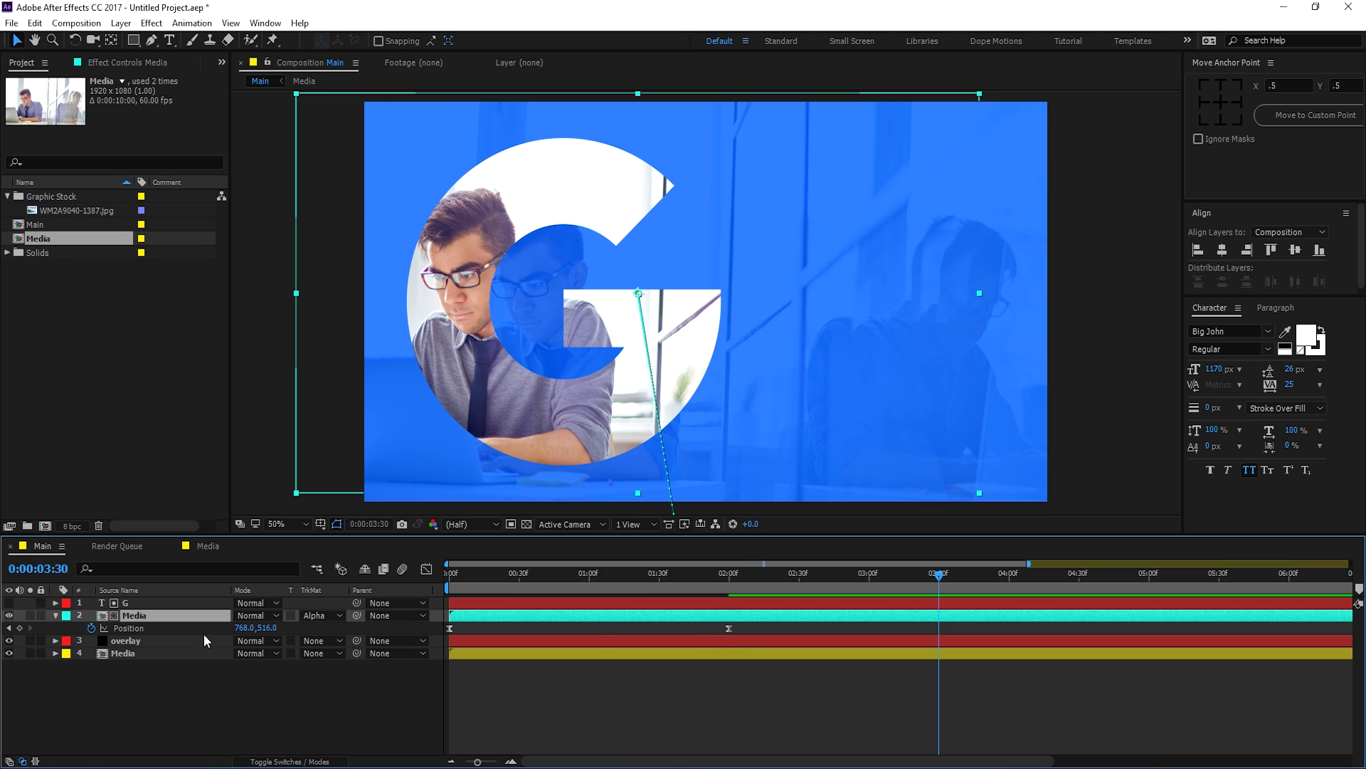
pyautogui.click(91, 627)
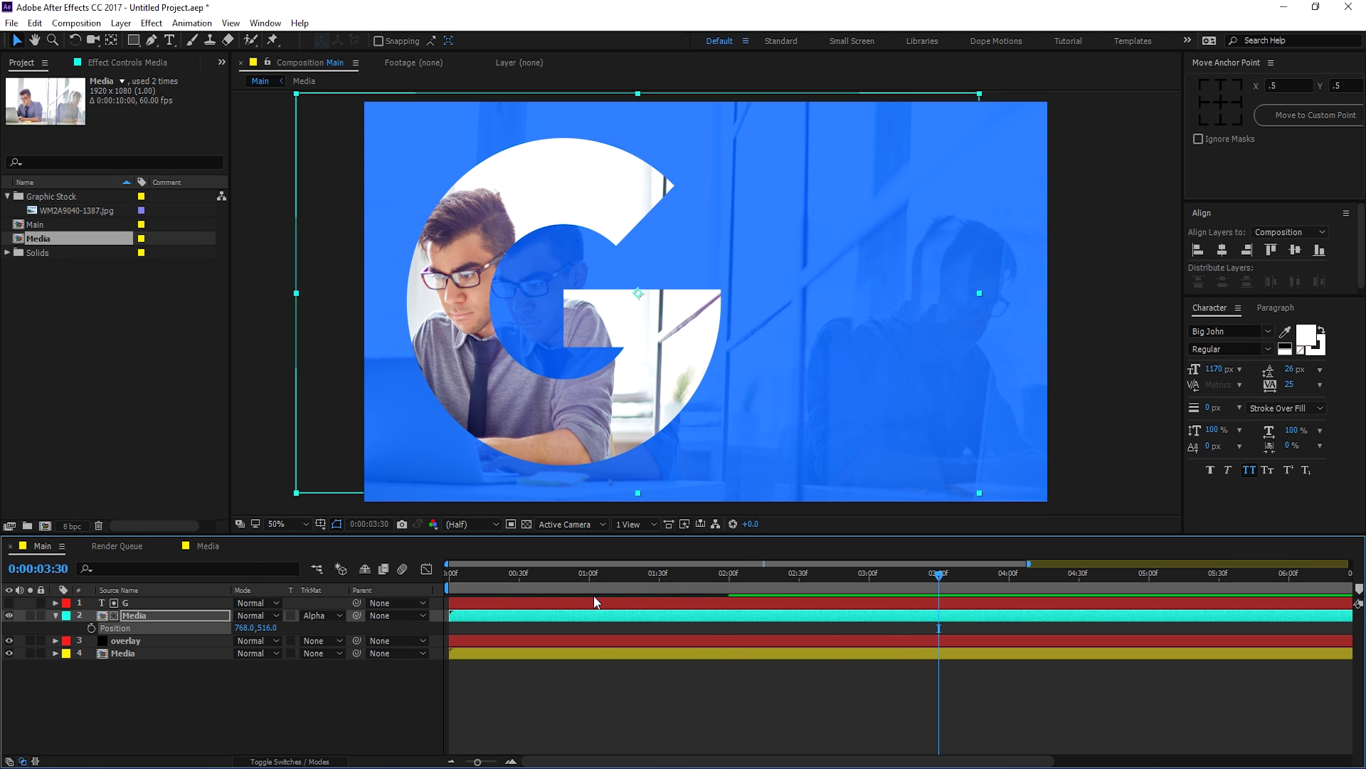
# Step: Keyframe the aqua Media layer's position at 0:00:03:30, and at 0:00:02:00 move it out of frame to the left, to about -982, 516
pyautogui.click(91, 628)
pyautogui.moveTo(939, 583); pyautogui.dragTo(729, 578)
pyautogui.moveTo(886, 375); pyautogui.dragTo(271, 433)
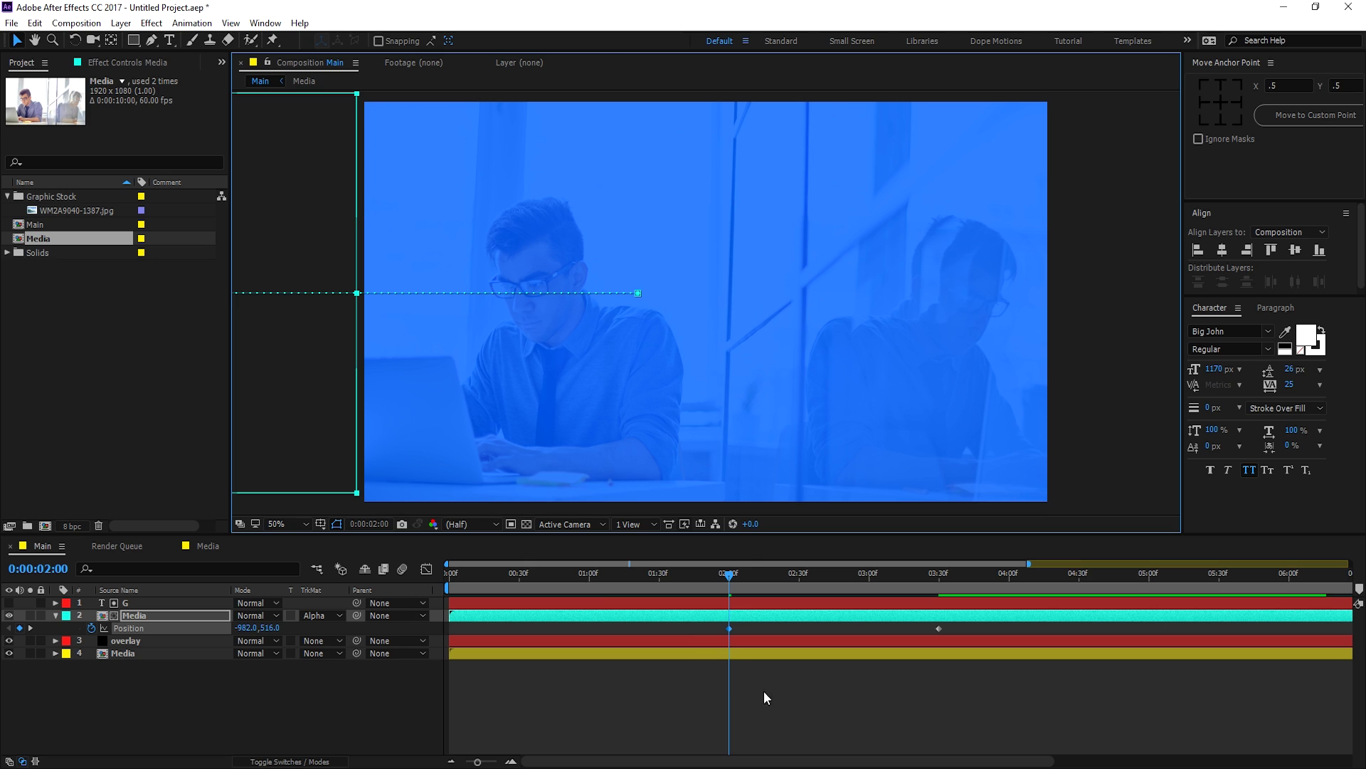
# Step: Easy-ease both position keyframes of the aqua Media layer, shape the speed graph to peak early and preview the slide-in
pyautogui.moveTo(711, 627); pyautogui.dragTo(993, 649)
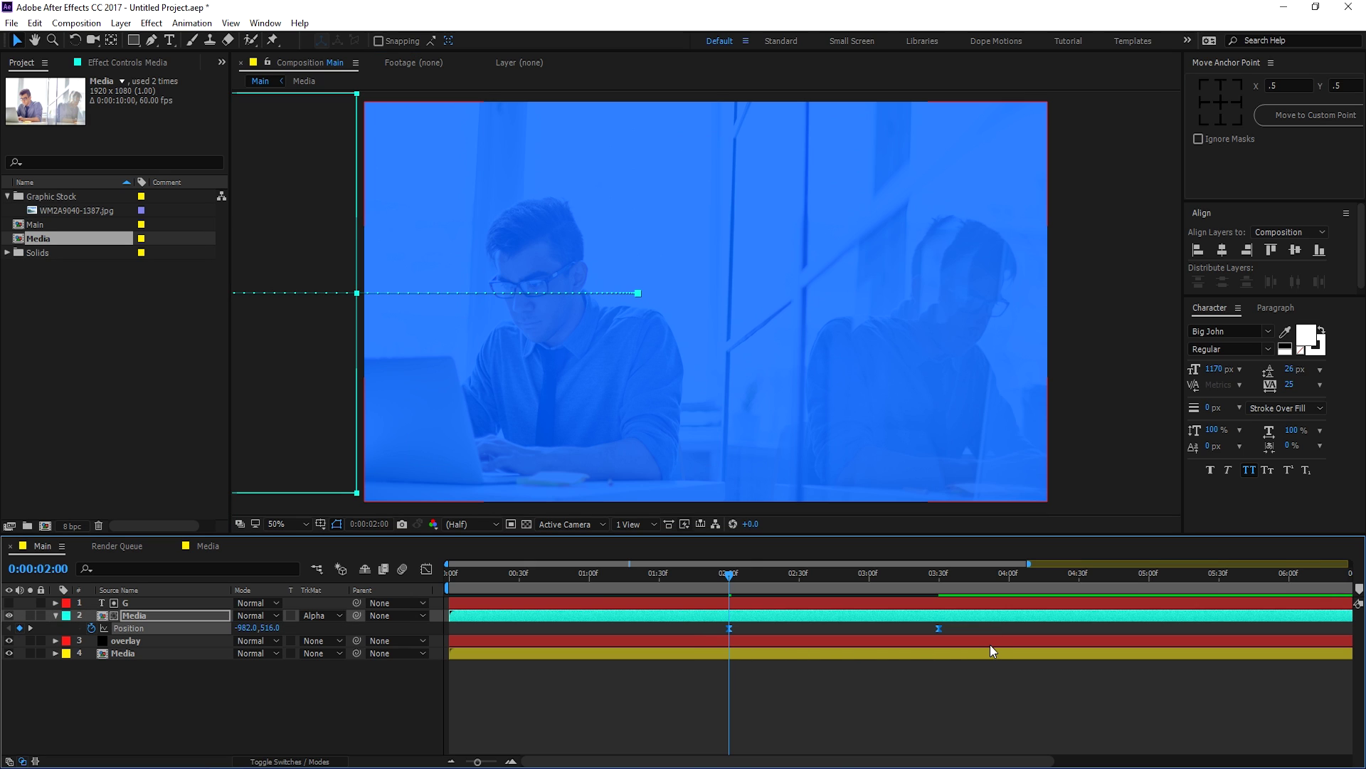
pyautogui.click(426, 569)
pyautogui.moveTo(986, 710); pyautogui.dragTo(793, 716)
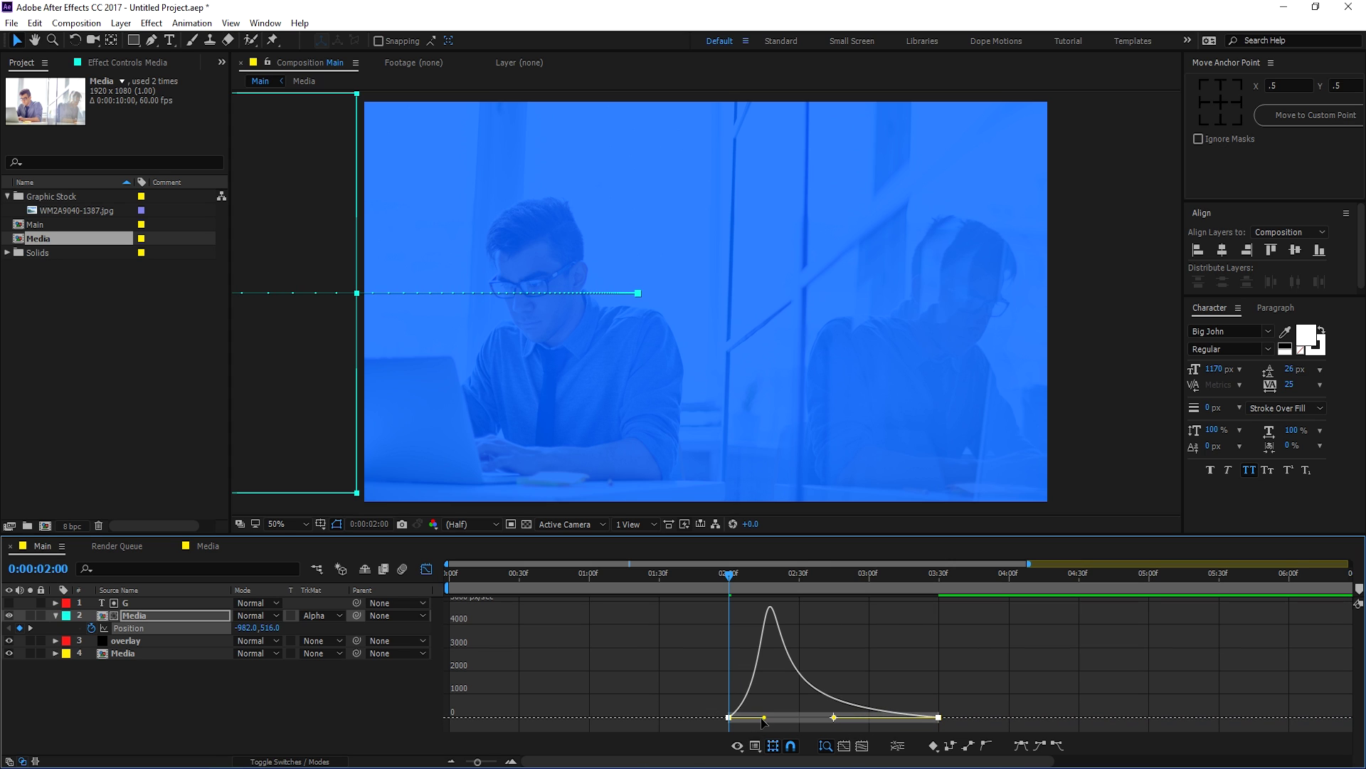
pyautogui.click(882, 671)
pyautogui.press('space')
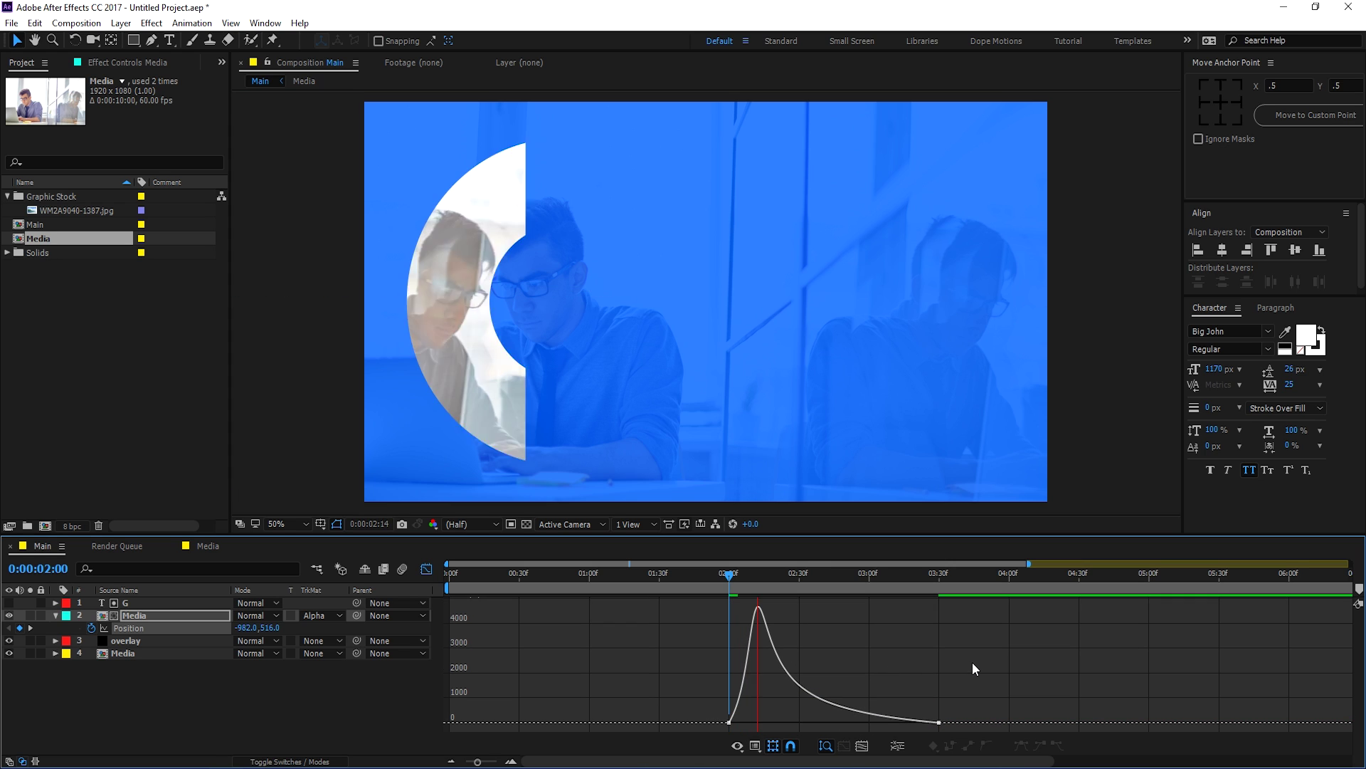
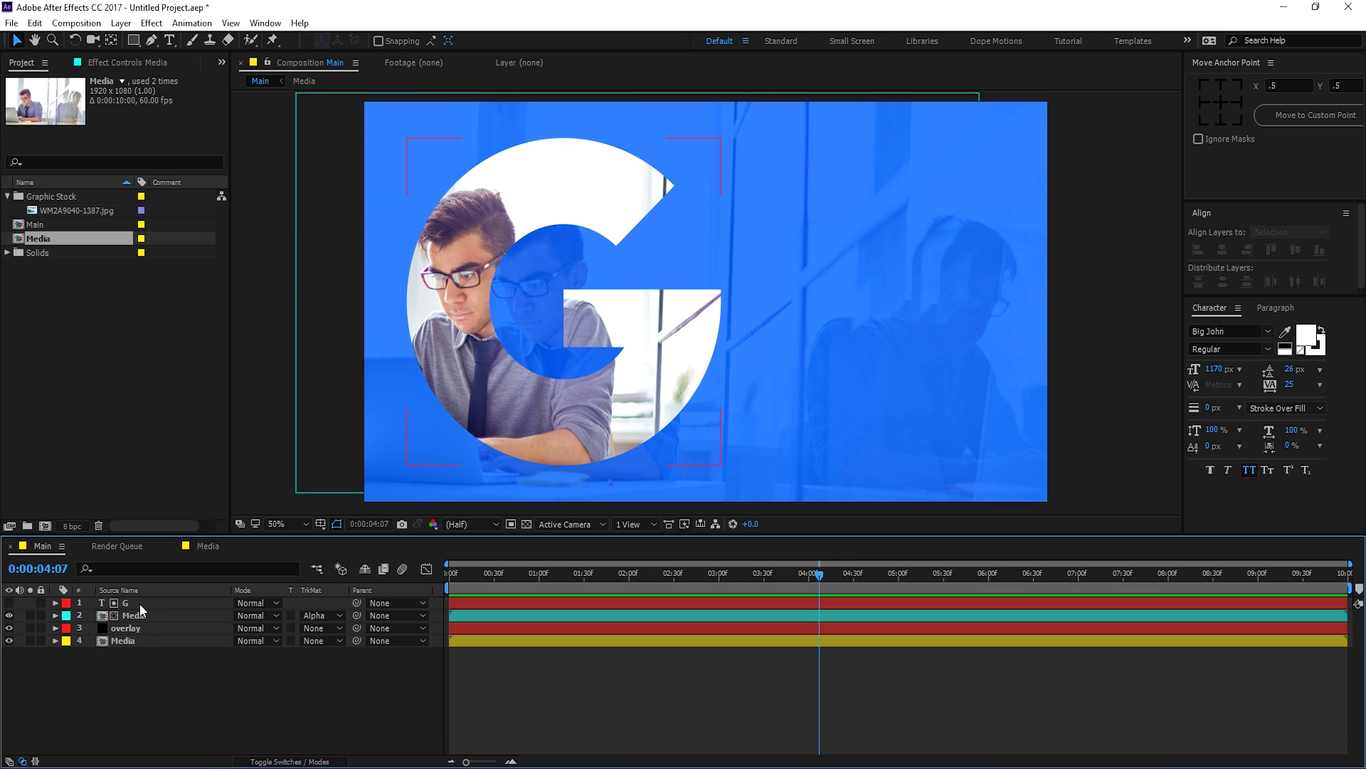
# Step: Try changing the letter G to A and deleting that text layer, and undo both changes
pyautogui.write('A')
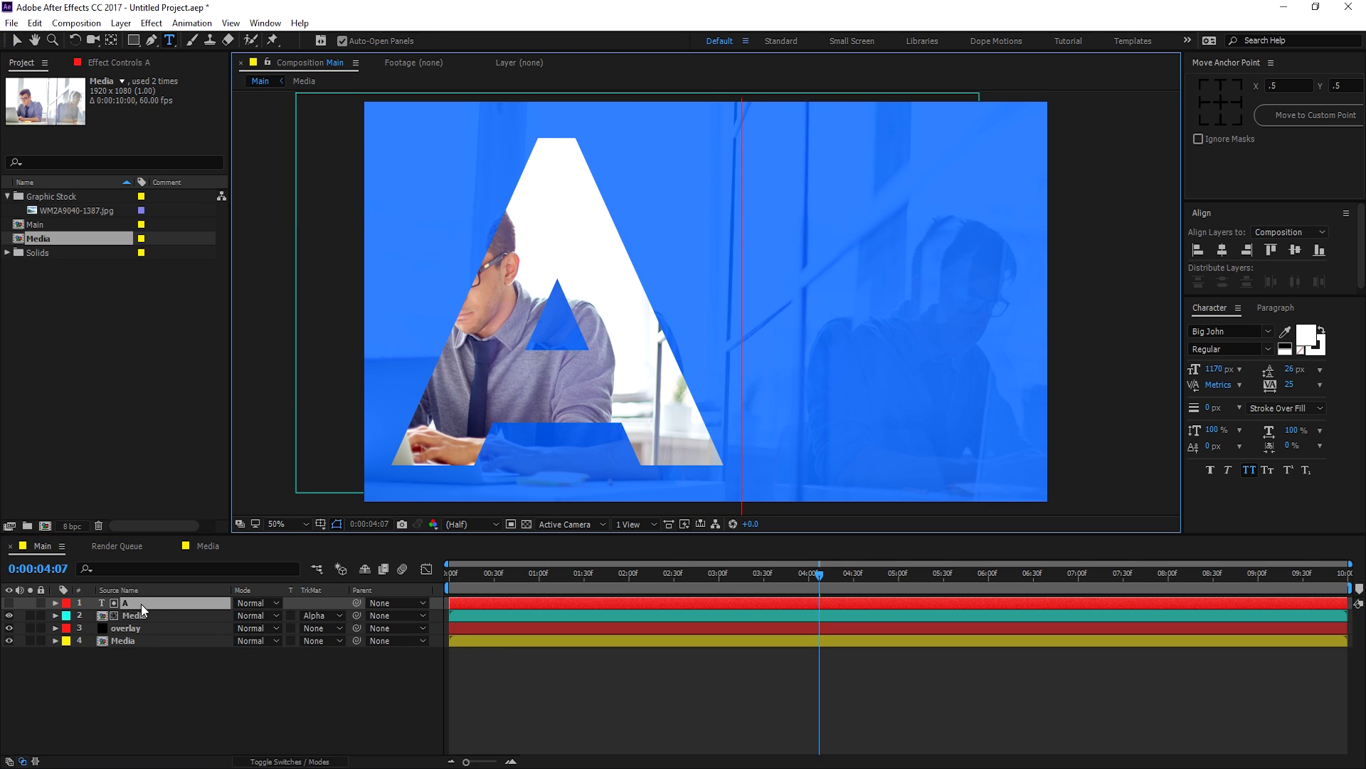
pyautogui.press('Escape')
pyautogui.press('Delete')
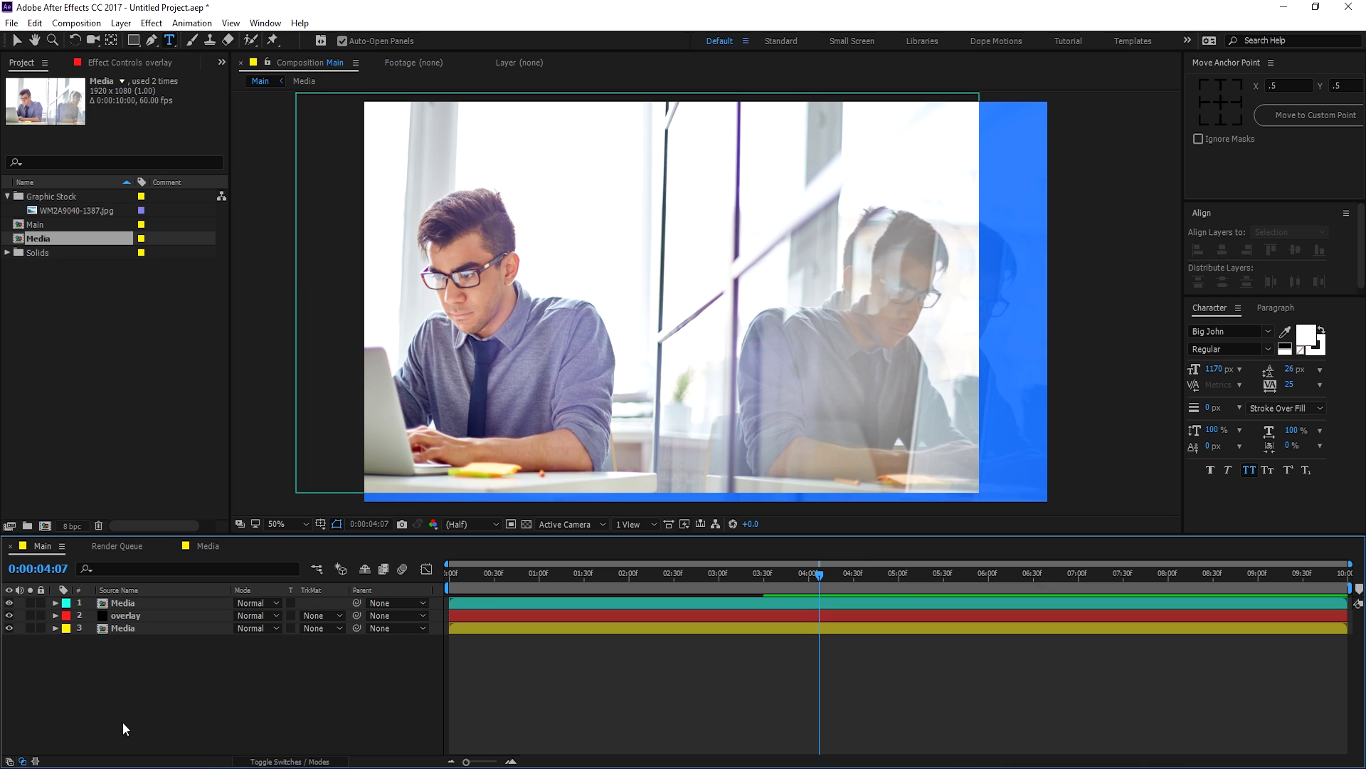
pyautogui.hotkey('ctrl', 'z')
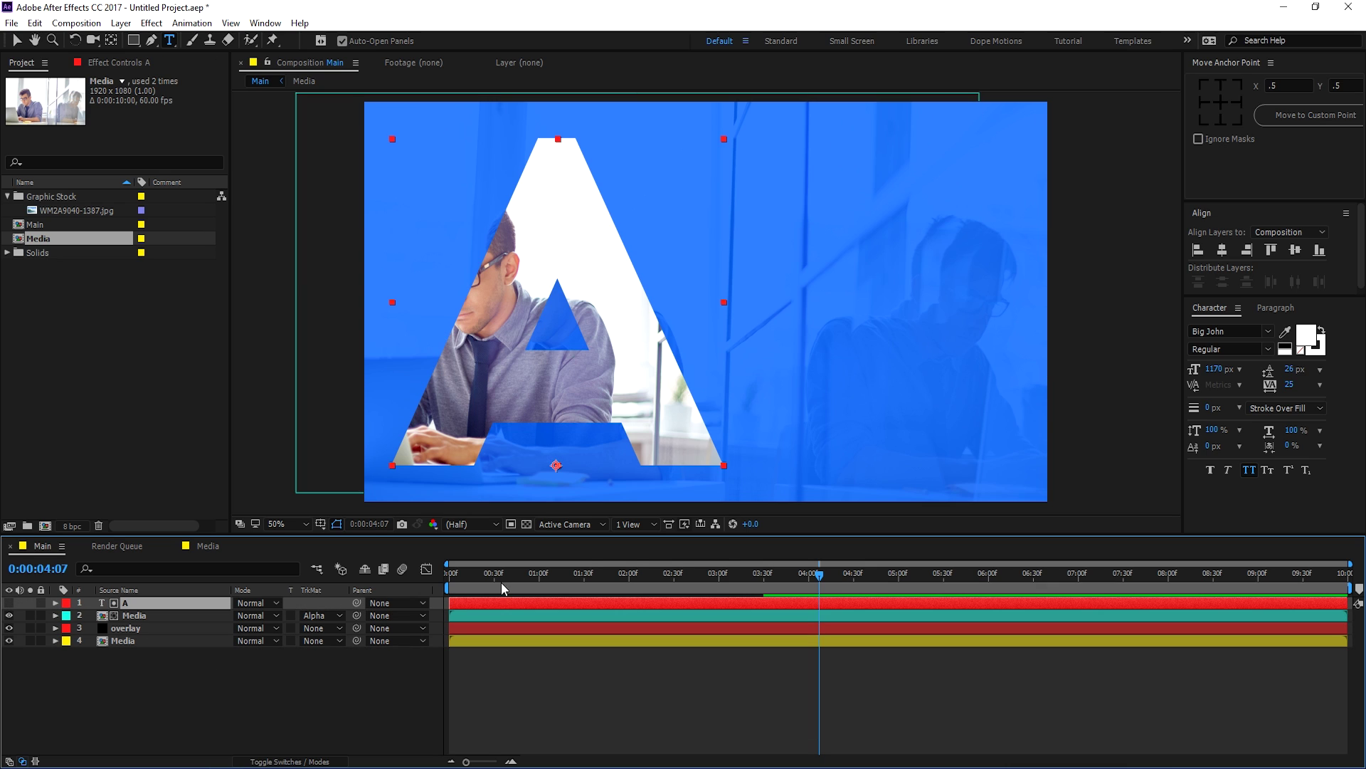
pyautogui.hotkey('ctrl', 'z')
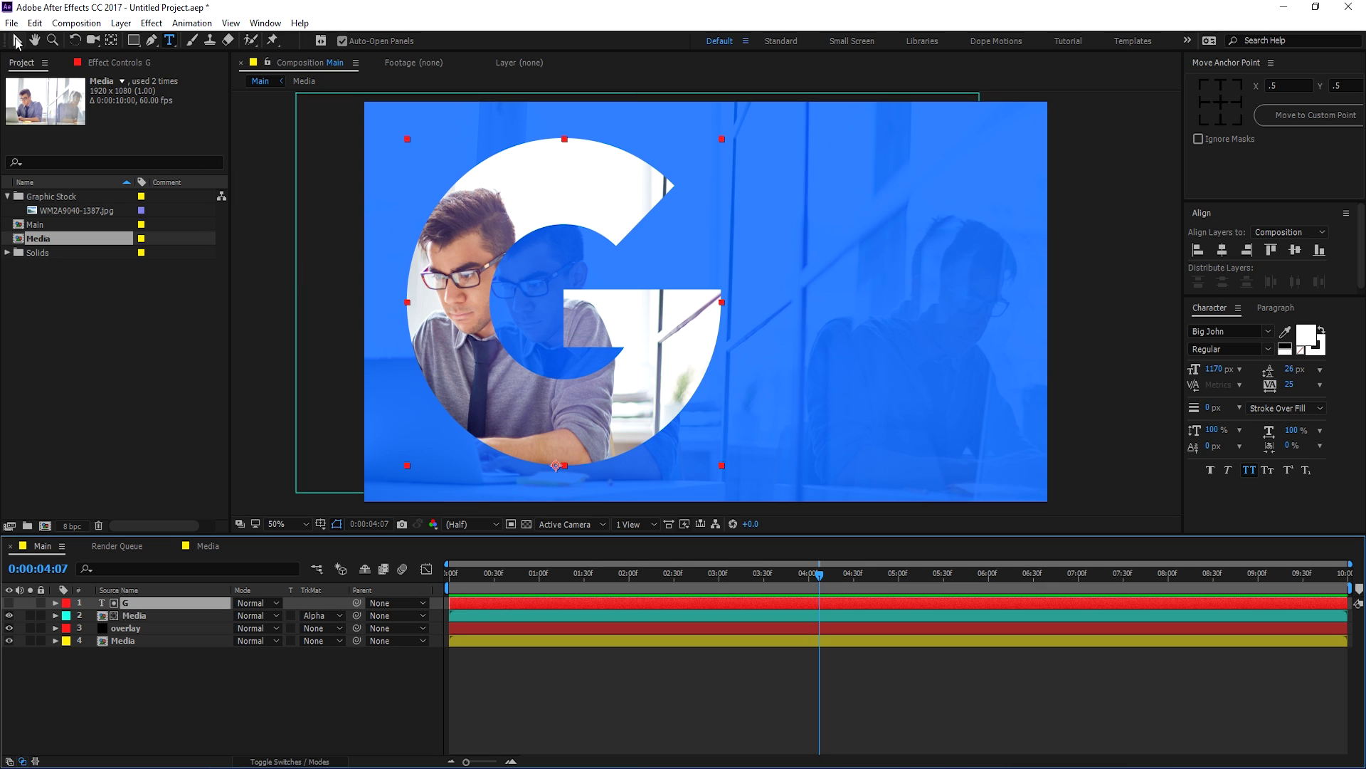
pyautogui.click(15, 41)
pyautogui.click(269, 694)
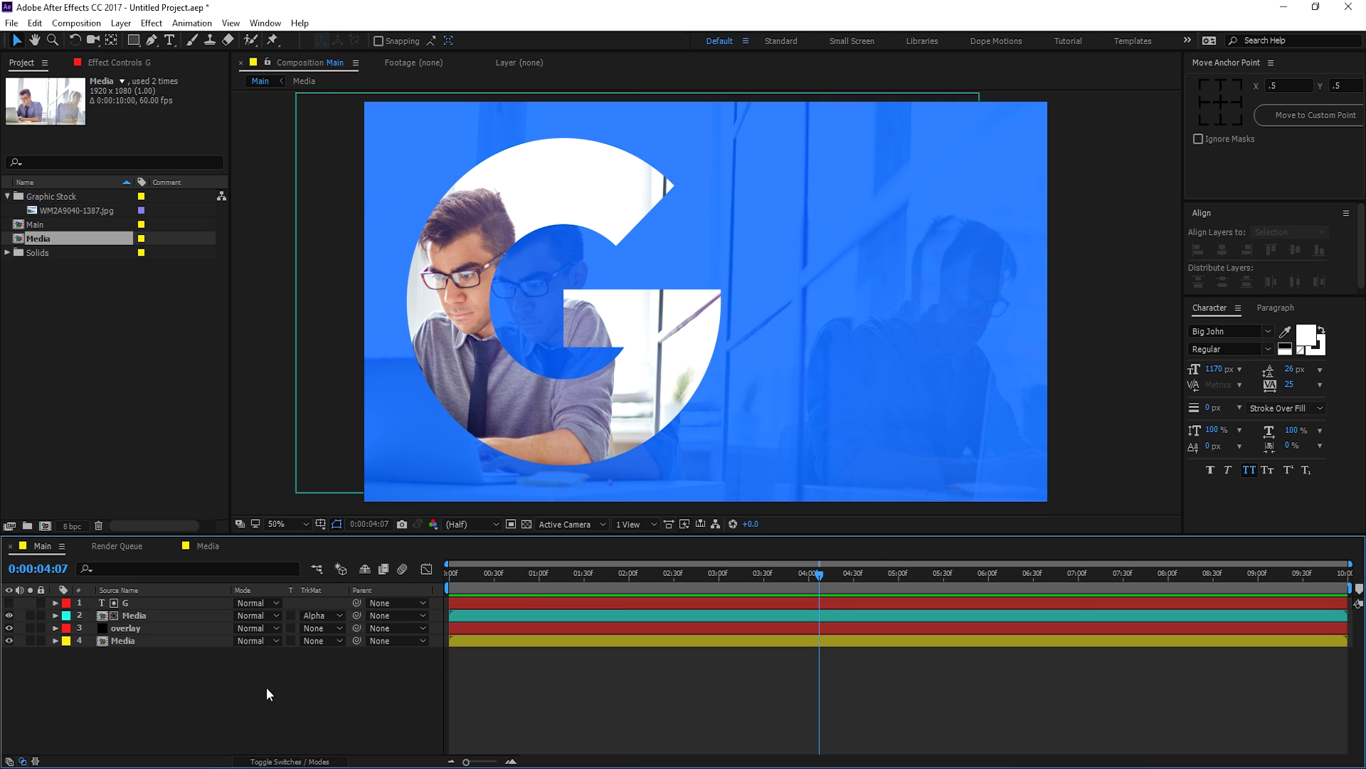
# Step: Duplicate the G text layer and make the duplicate visible
pyautogui.click(503, 529)
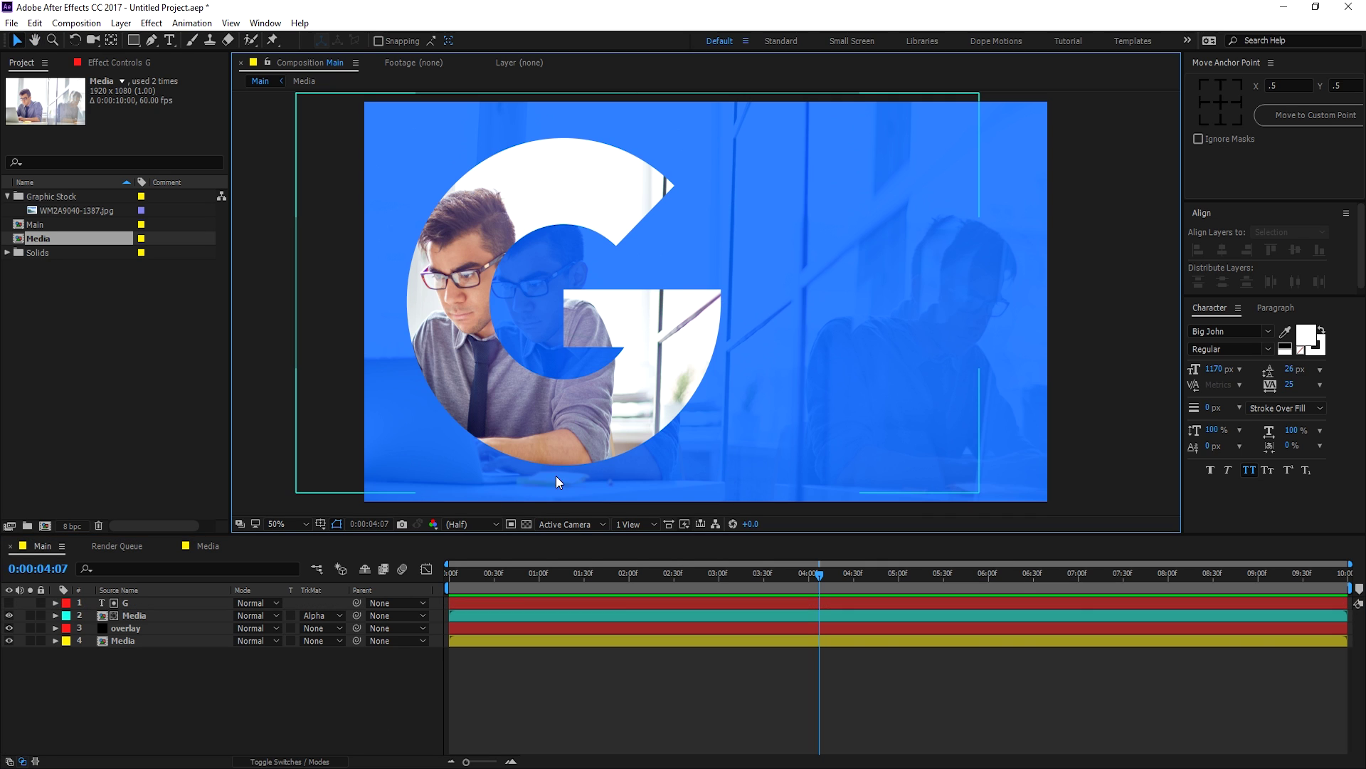
pyautogui.moveTo(503, 545); pyautogui.dragTo(502, 594)
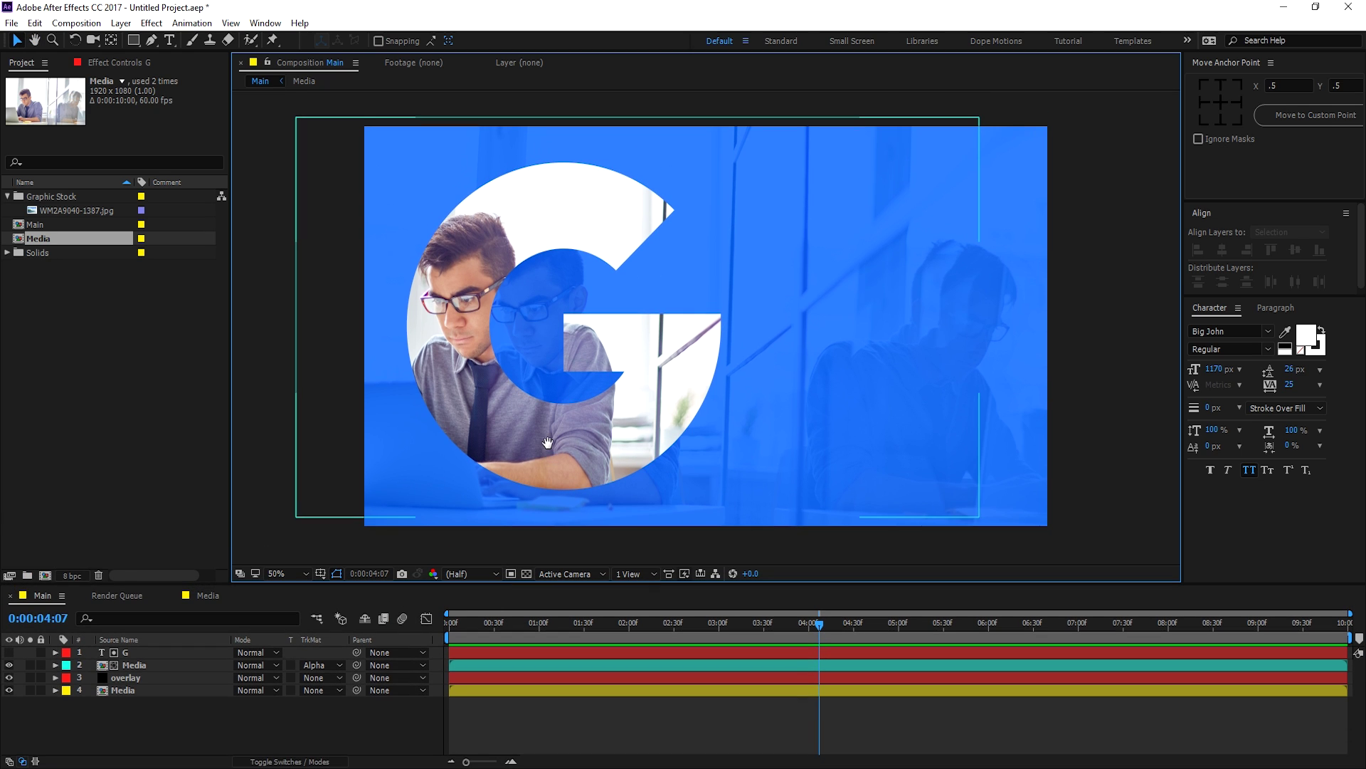
pyautogui.click(138, 703)
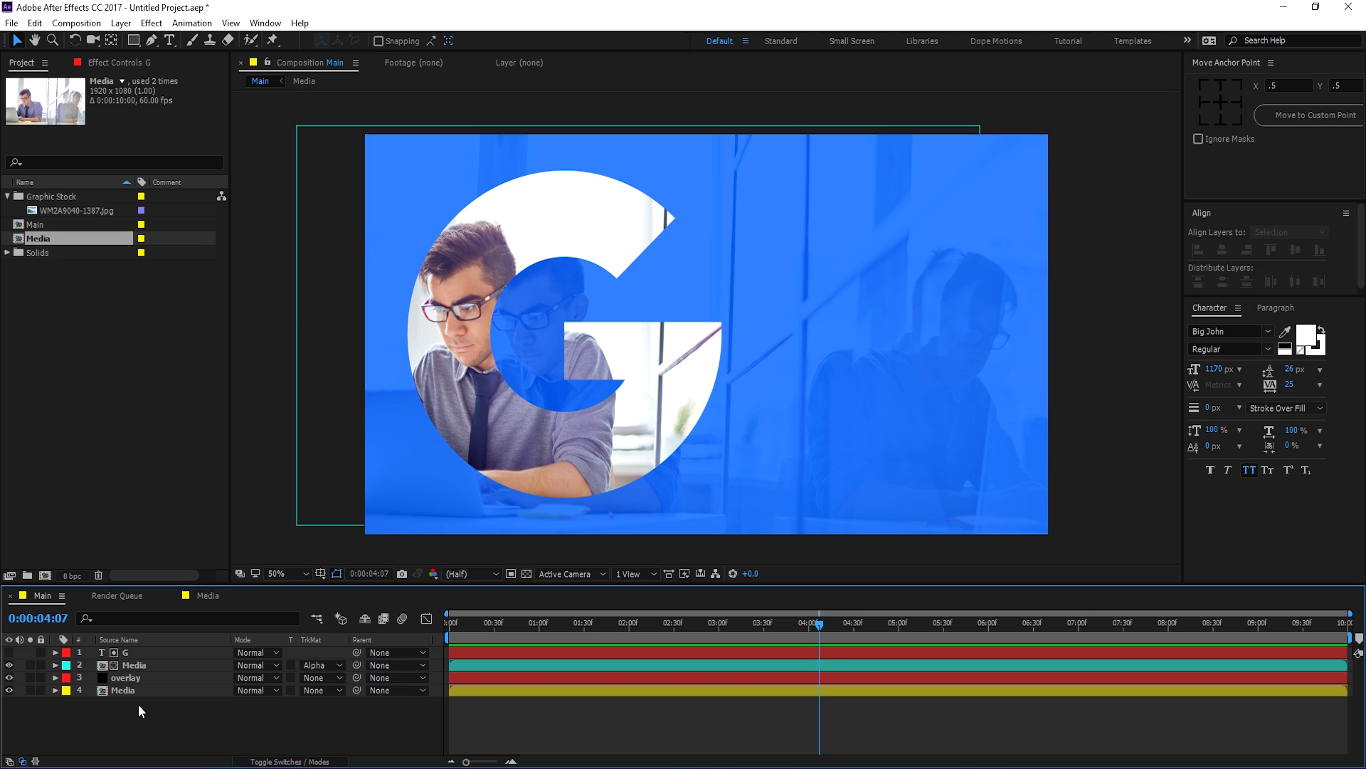
pyautogui.click(134, 653)
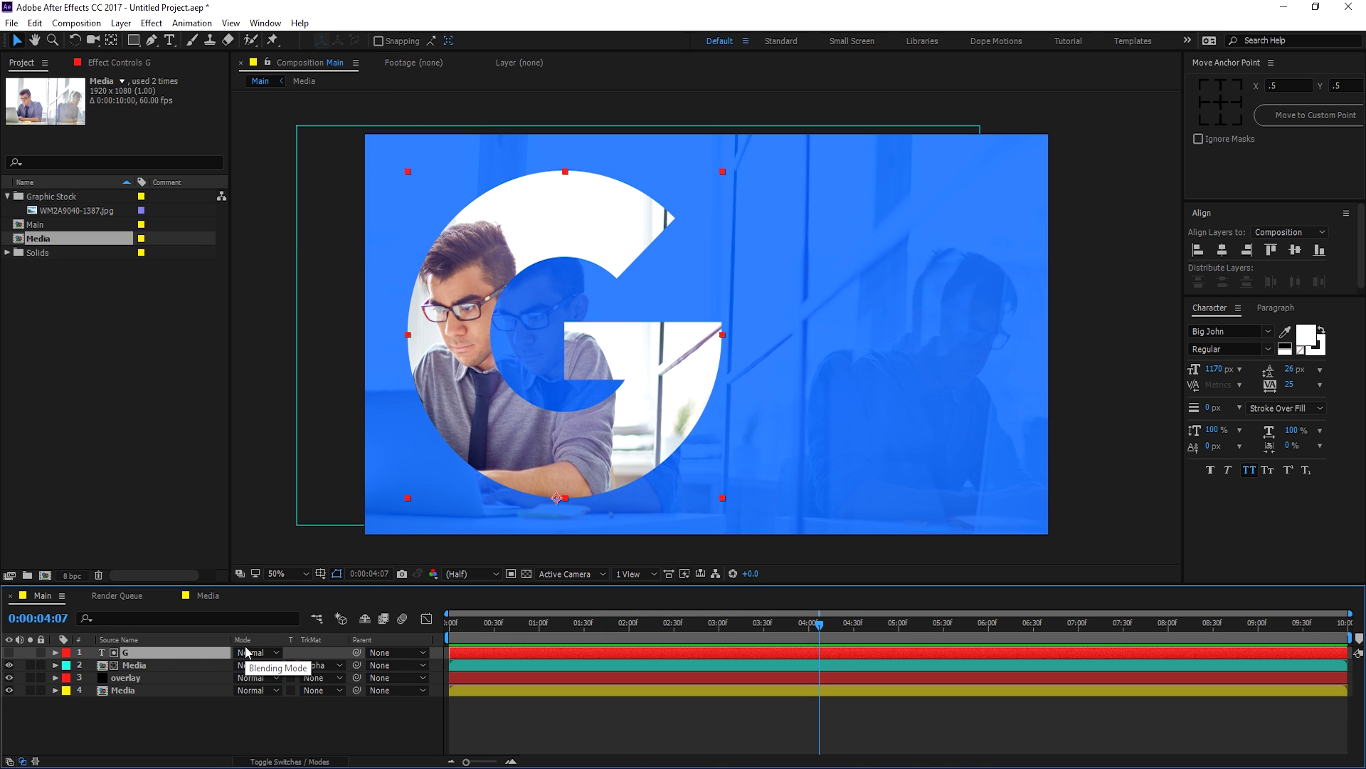
pyautogui.hotkey('ctrl', 'd')
pyautogui.click(10, 651)
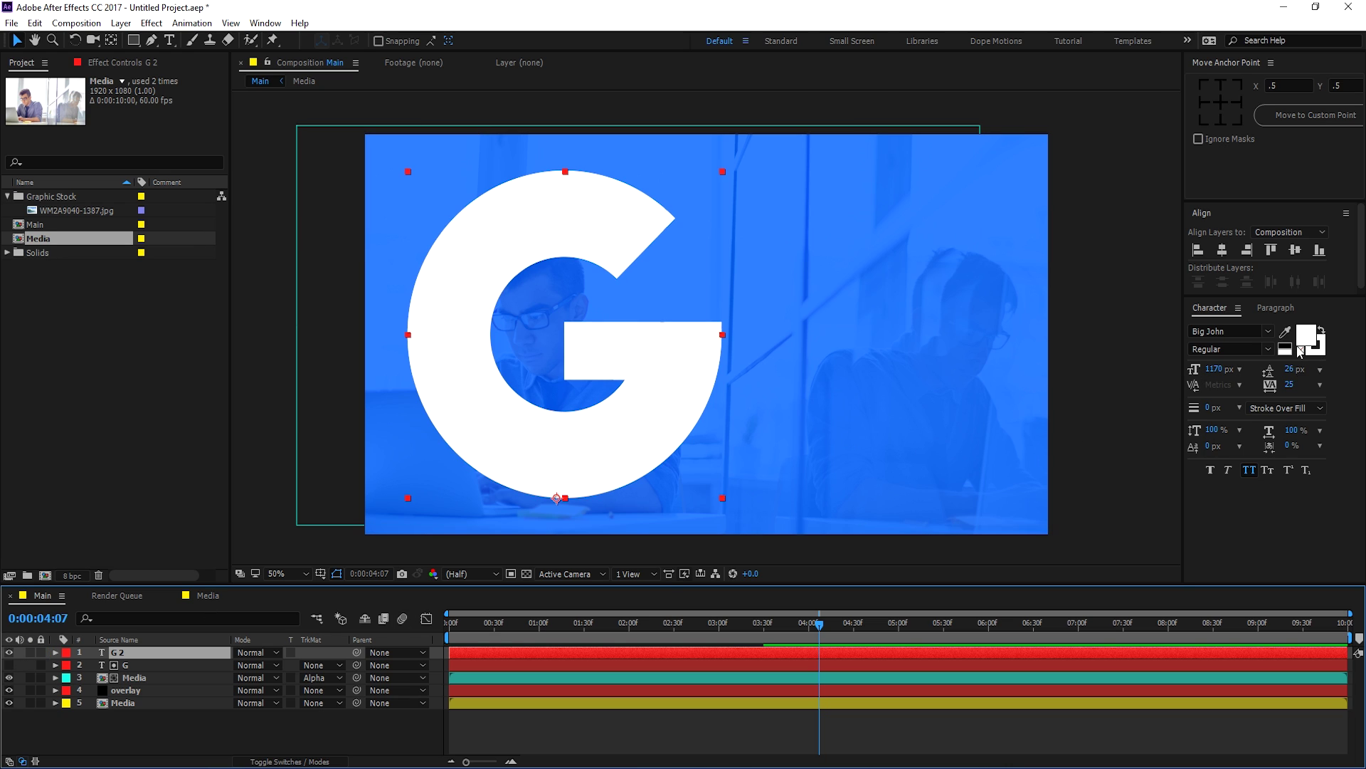
# Step: Create shapes from the duplicated G text layer and delete that duplicate text layer
pyautogui.rightClick(124, 650)
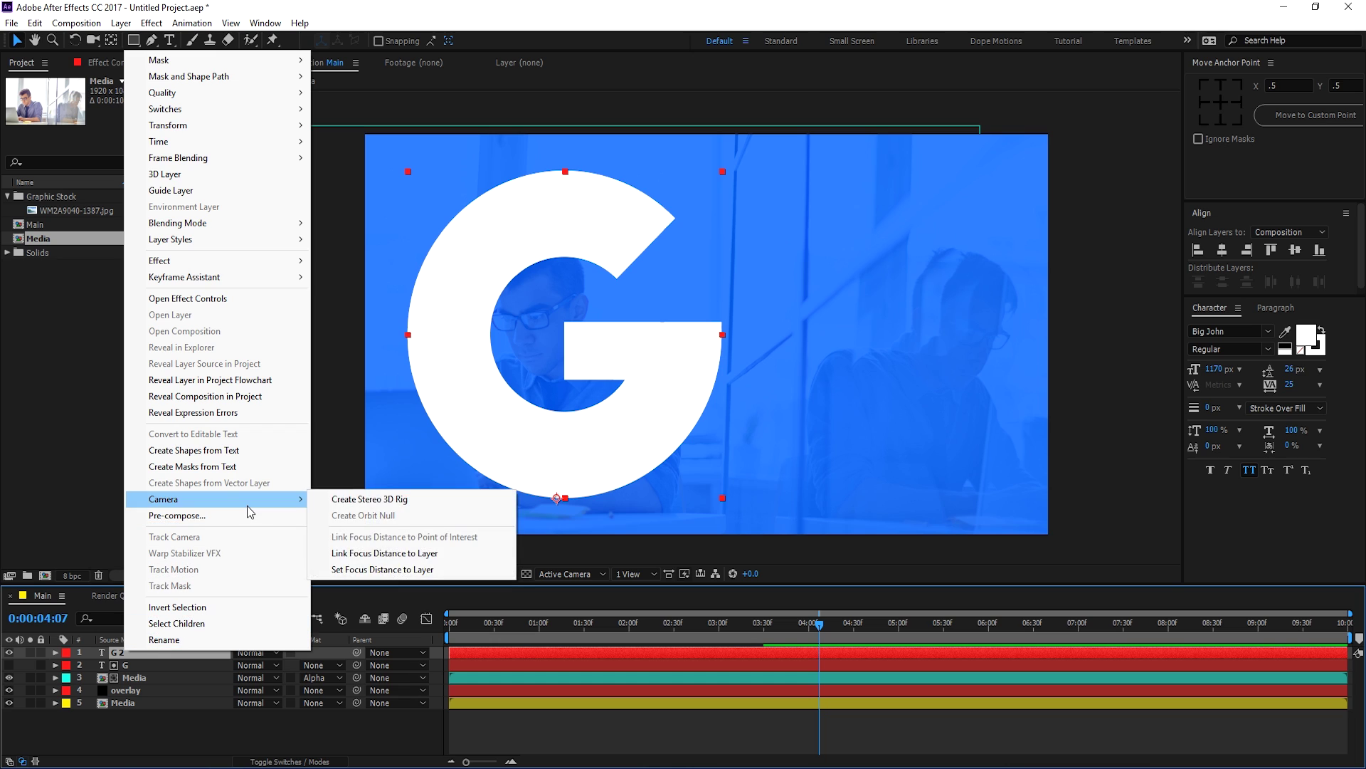
pyautogui.click(223, 450)
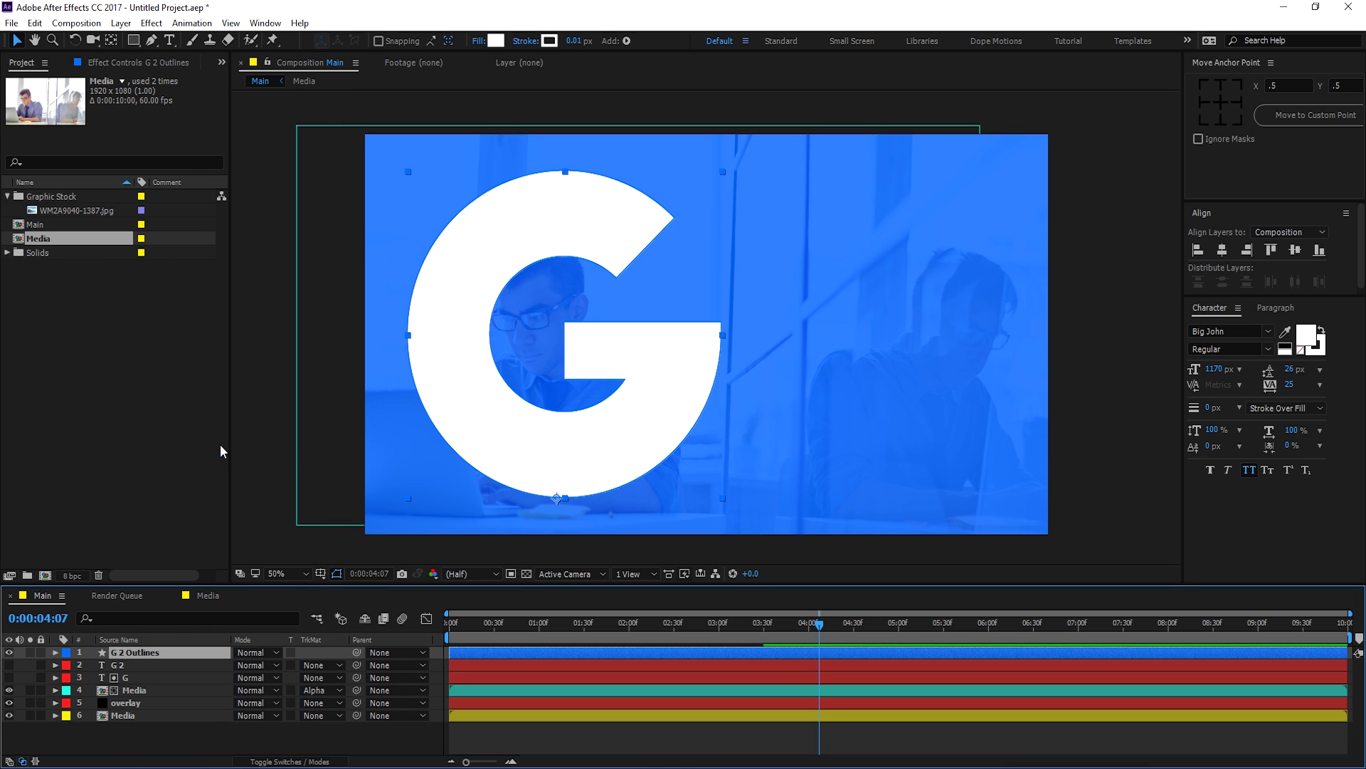
pyautogui.click(114, 666)
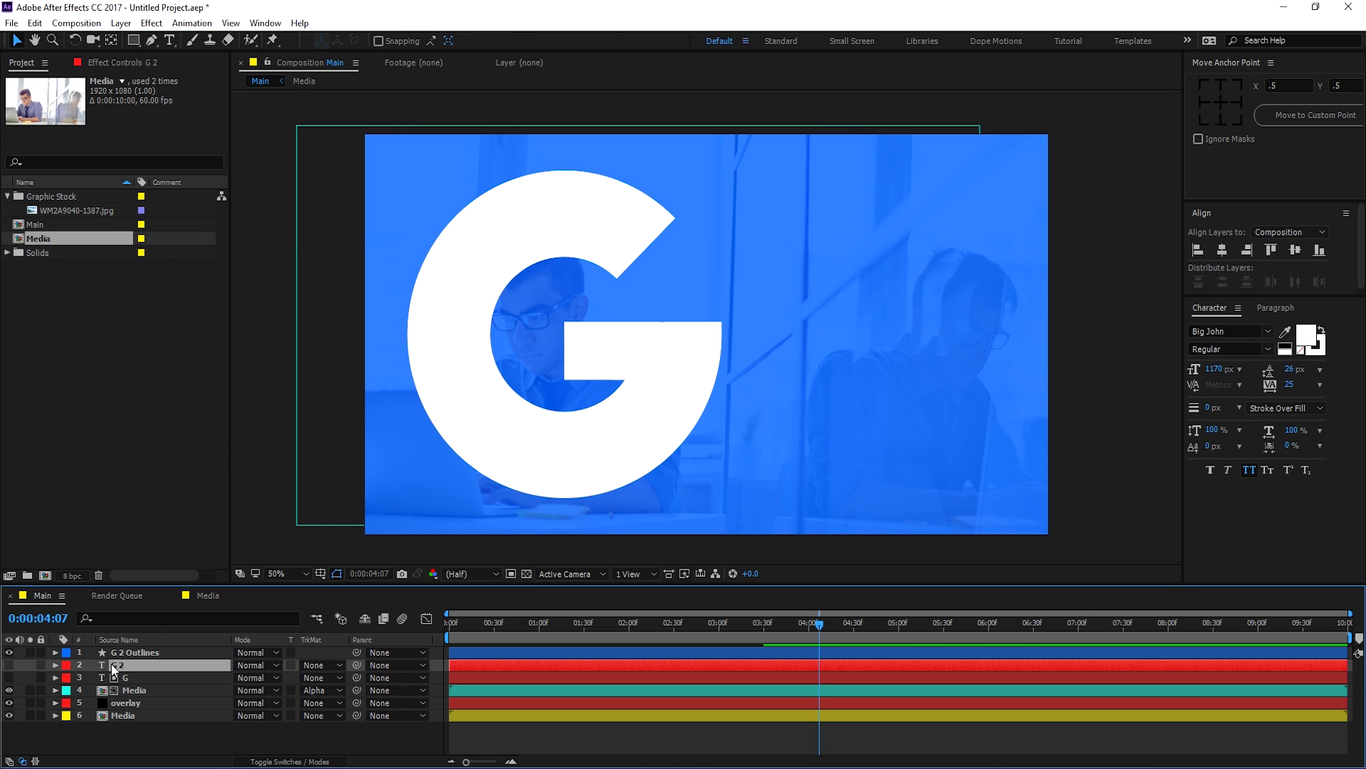
pyautogui.press('Delete')
# Step: Rename the new outlines layer as G Shape
pyautogui.click(181, 650)
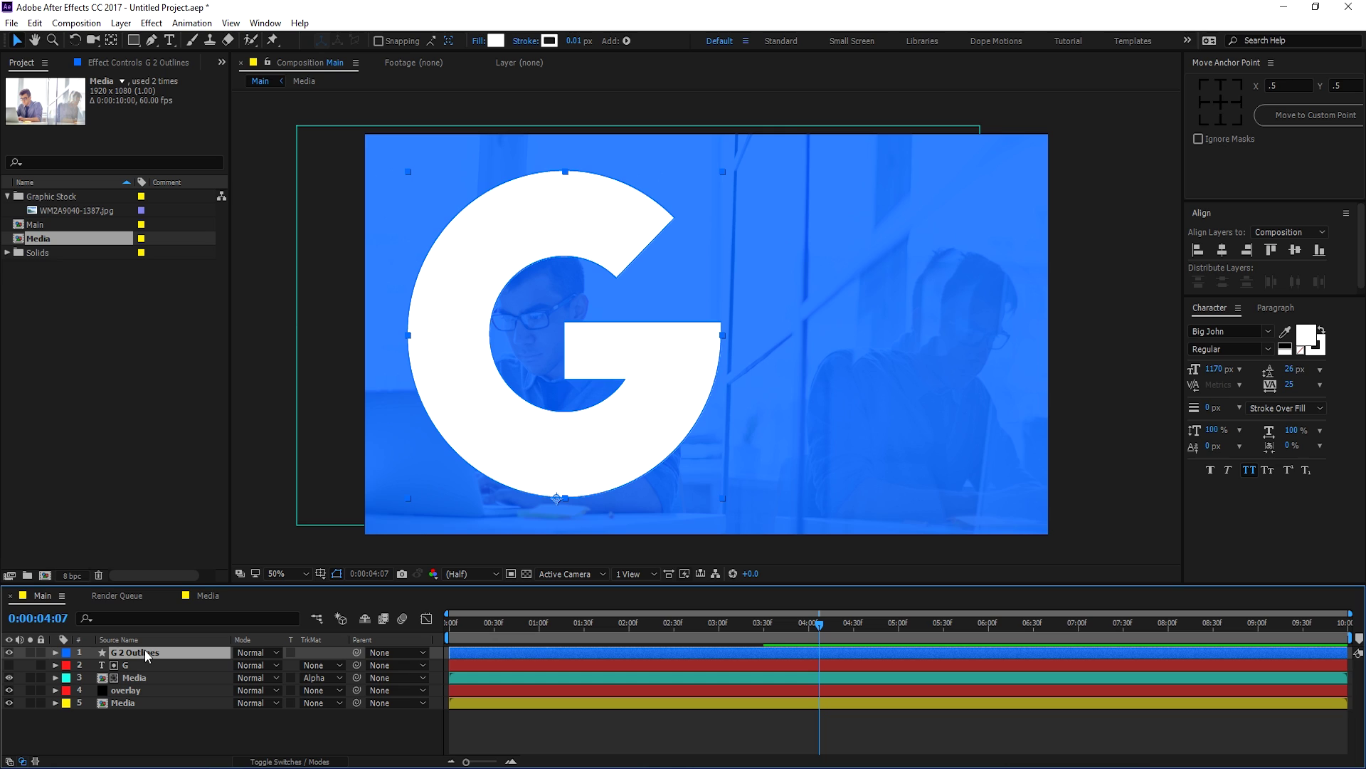
pyautogui.press('Return')
pyautogui.moveTo(164, 653); pyautogui.dragTo(124, 652)
pyautogui.write('Shape')
pyautogui.click(186, 732)
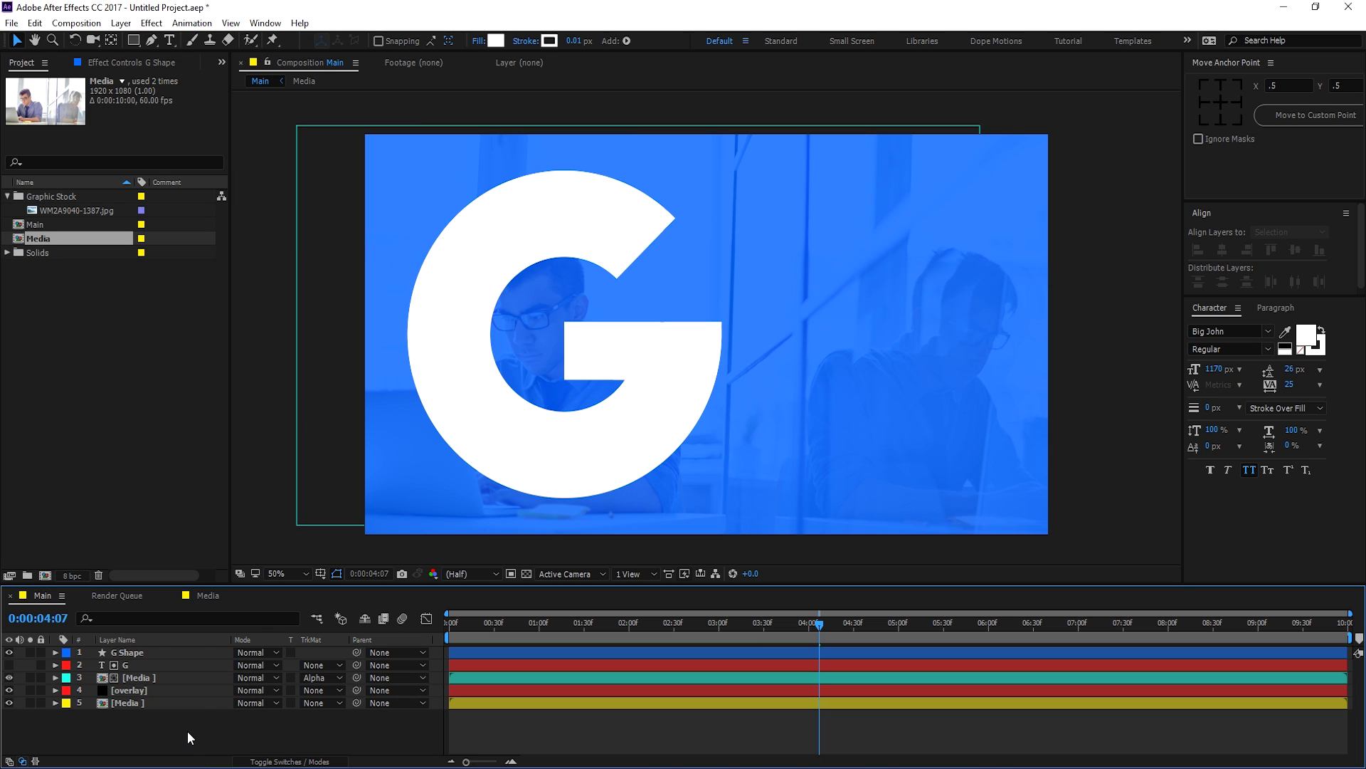
# Step: Set the fill of the G Shape layer to None
pyautogui.click(144, 655)
pyautogui.click(479, 42)
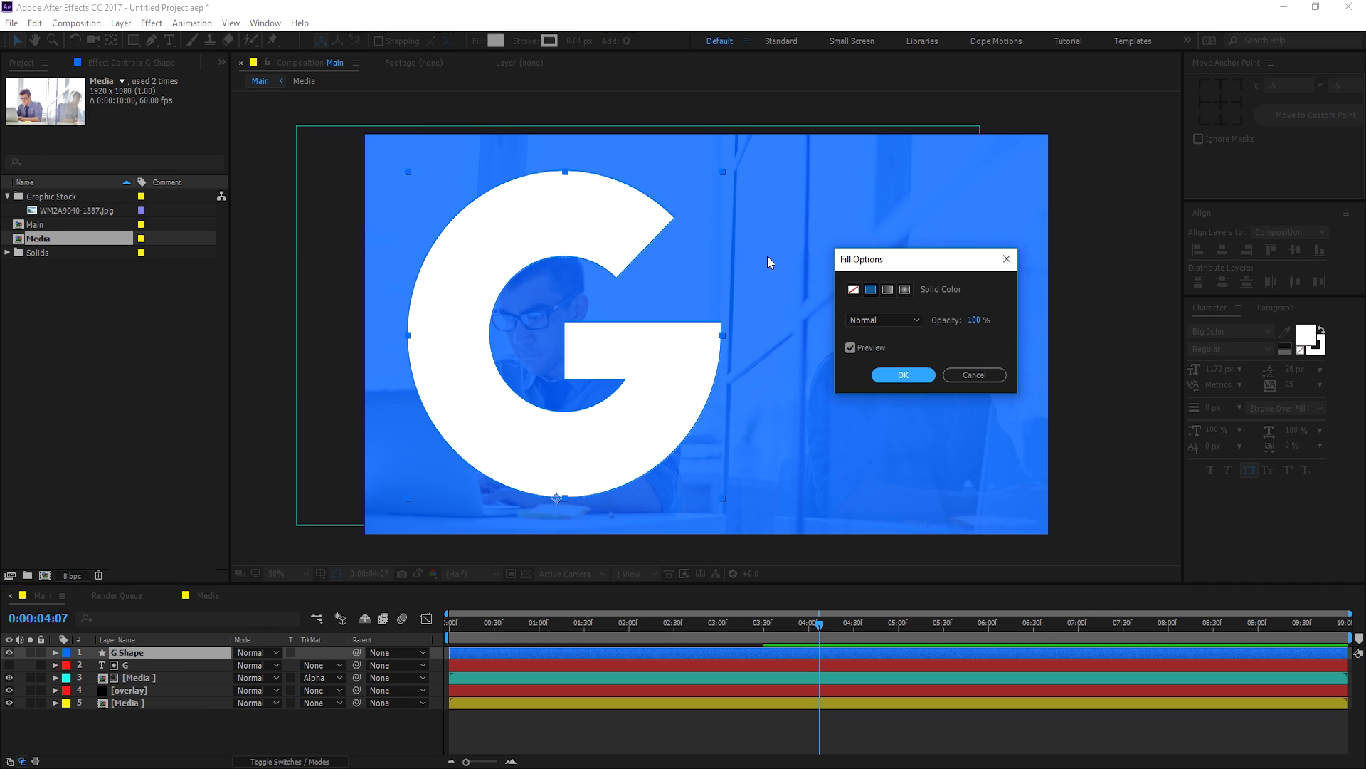
pyautogui.click(854, 288)
pyautogui.click(903, 375)
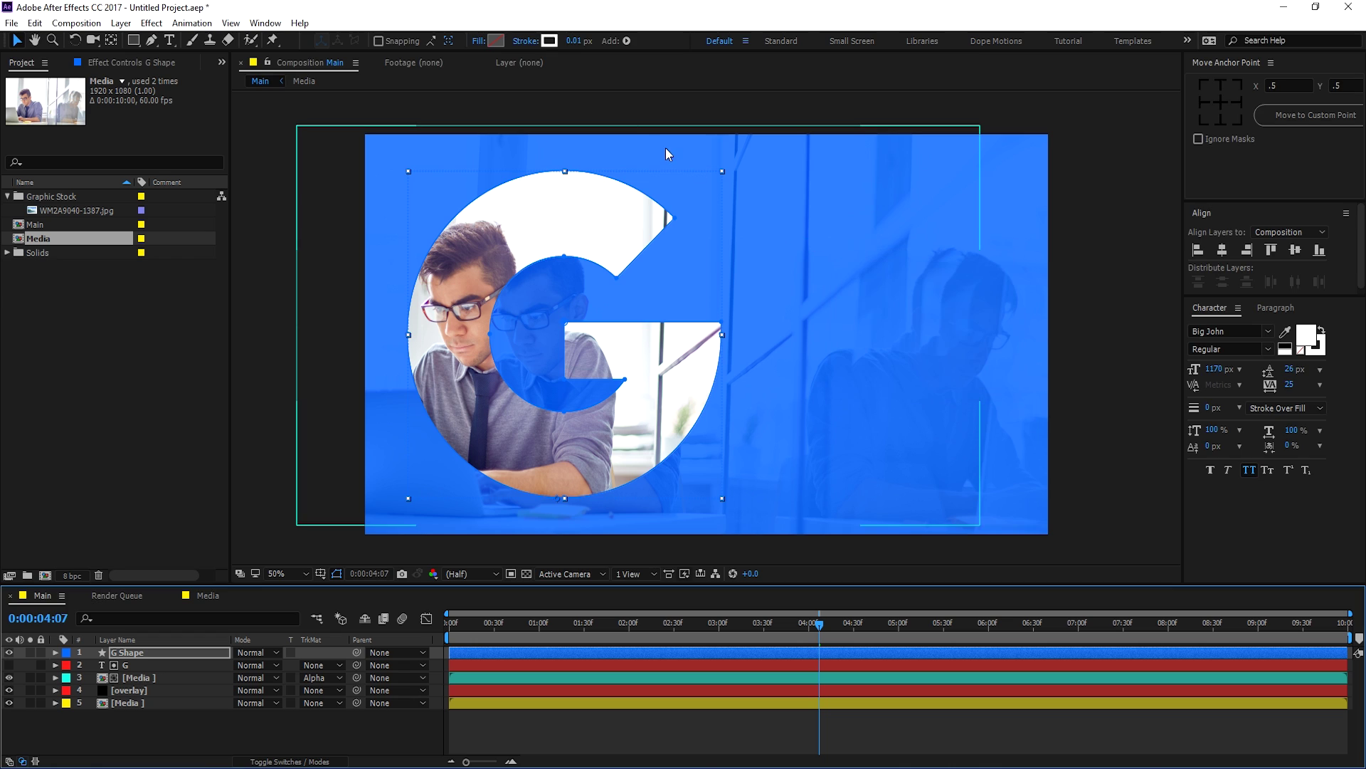
# Step: Set the stroke width of the G Shape layer to 10 px
pyautogui.moveTo(571, 41)
pyautogui.mouseDown()
pyautogui.moveTo(598, 40)
pyautogui.moveTo(579, 40)
pyautogui.mouseUp()
pyautogui.click(574, 40)
pyautogui.write('10')
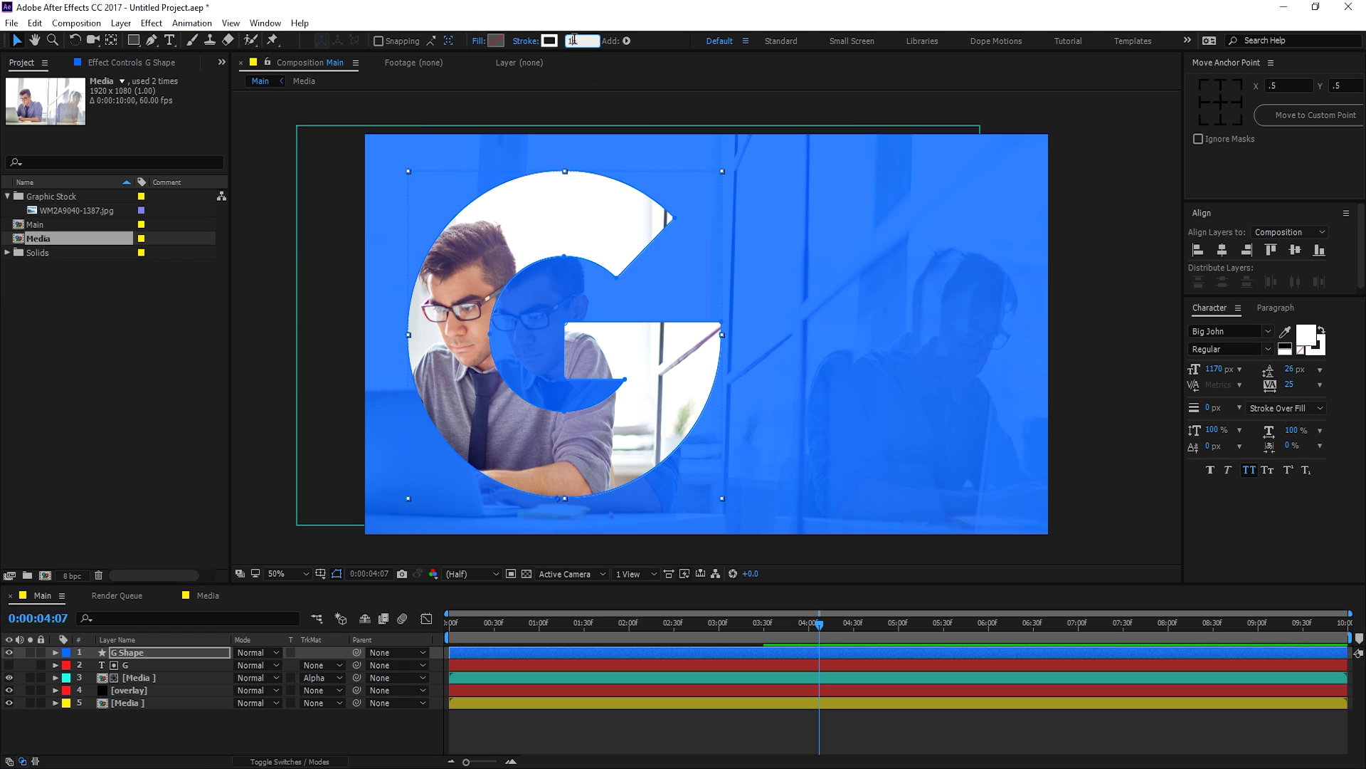
pyautogui.click(130, 739)
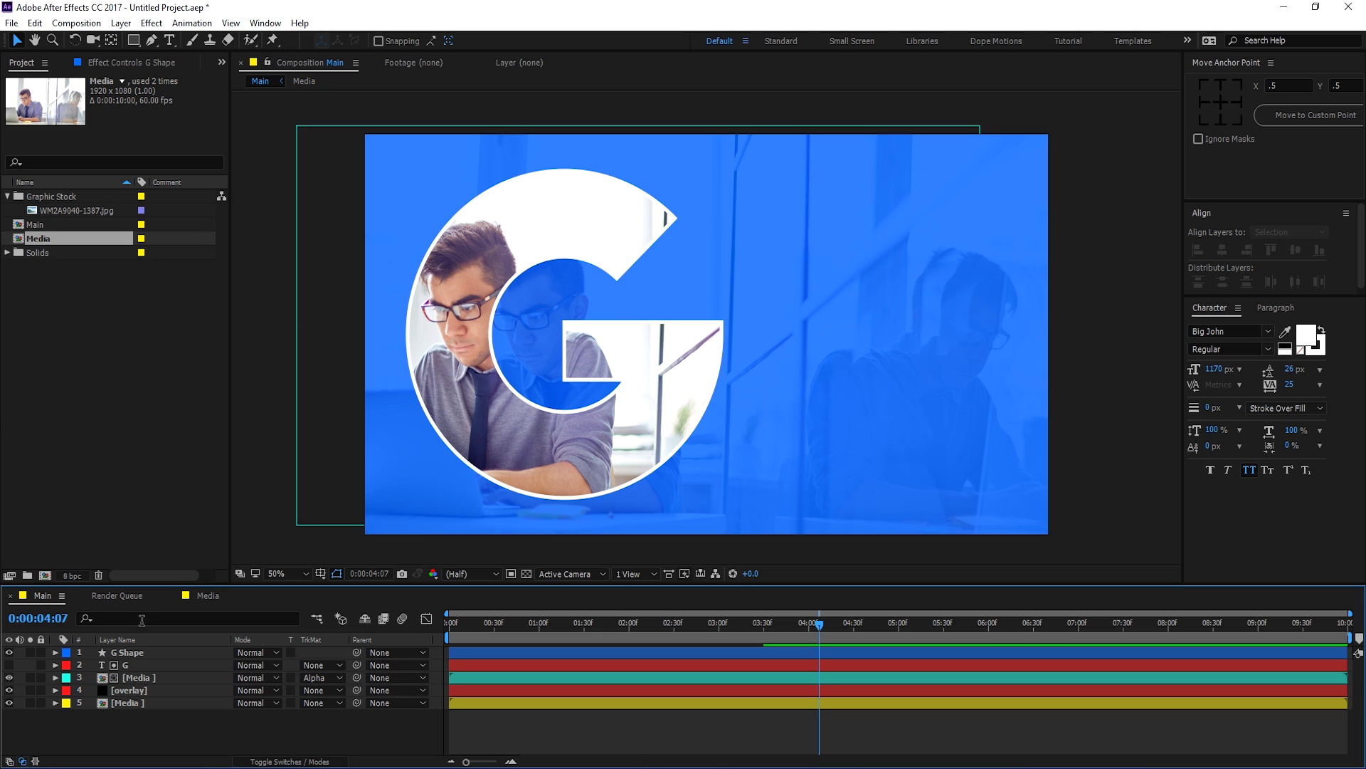
# Step: Expand the G Shape layer's contents down to the letter's path
pyautogui.click(55, 652)
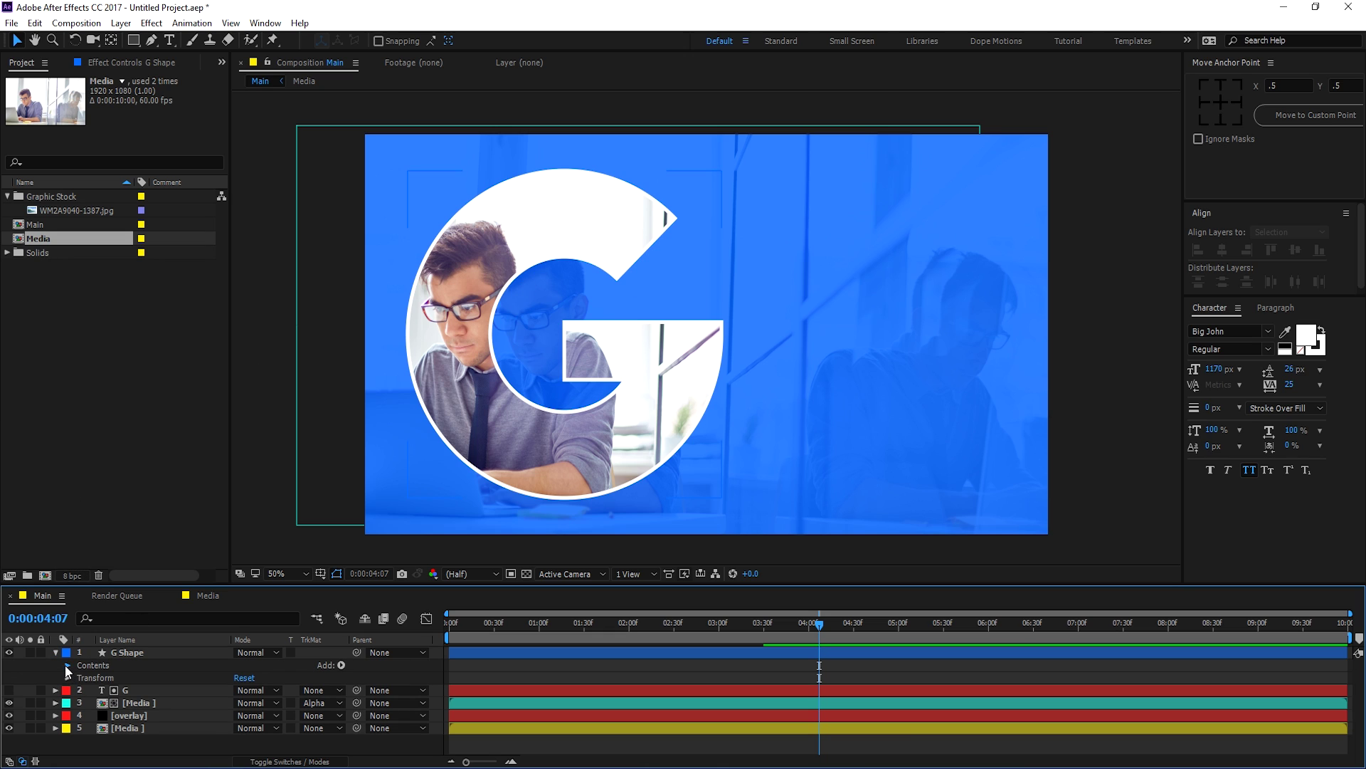
pyautogui.click(68, 665)
pyautogui.click(80, 677)
pyautogui.click(92, 690)
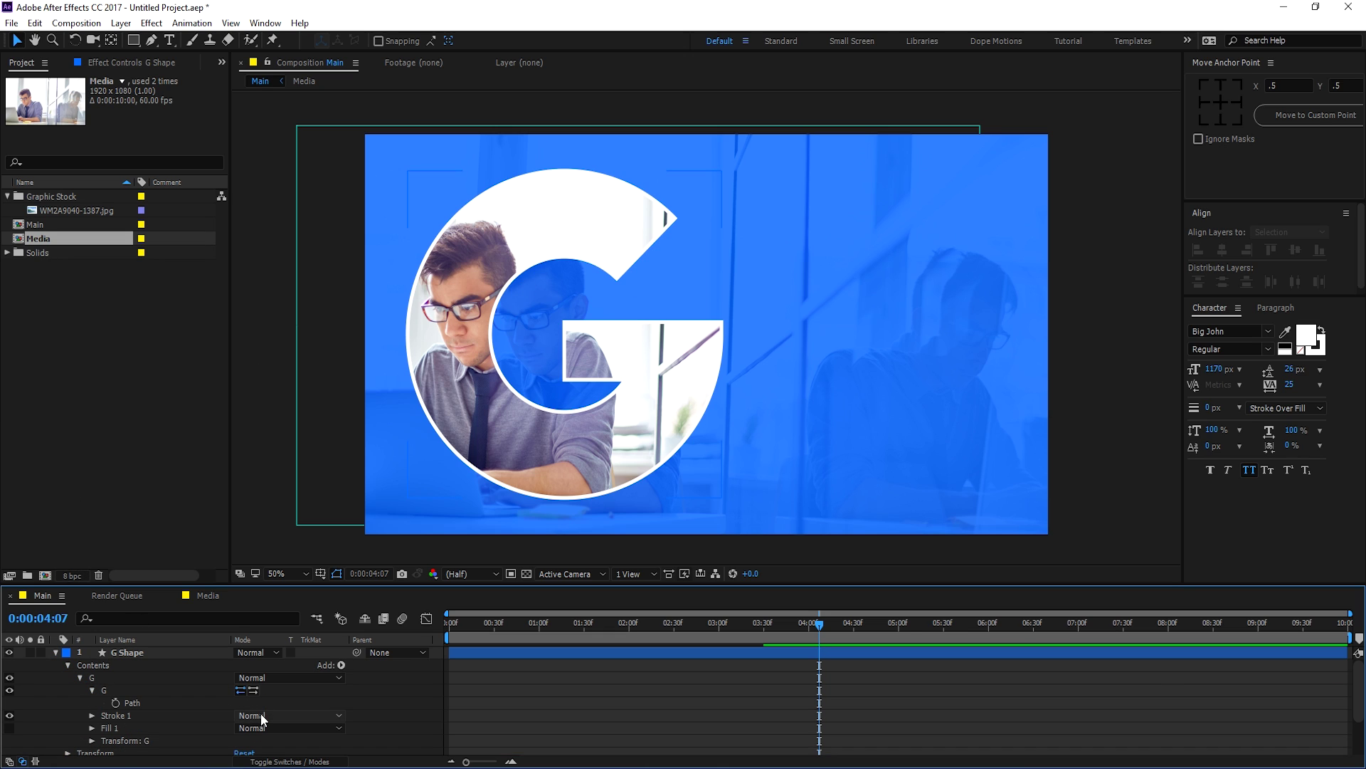
# Step: Center the anchor point of the G Shape layer and scale the layer to 105%
pyautogui.click(118, 655)
pyautogui.press('s')
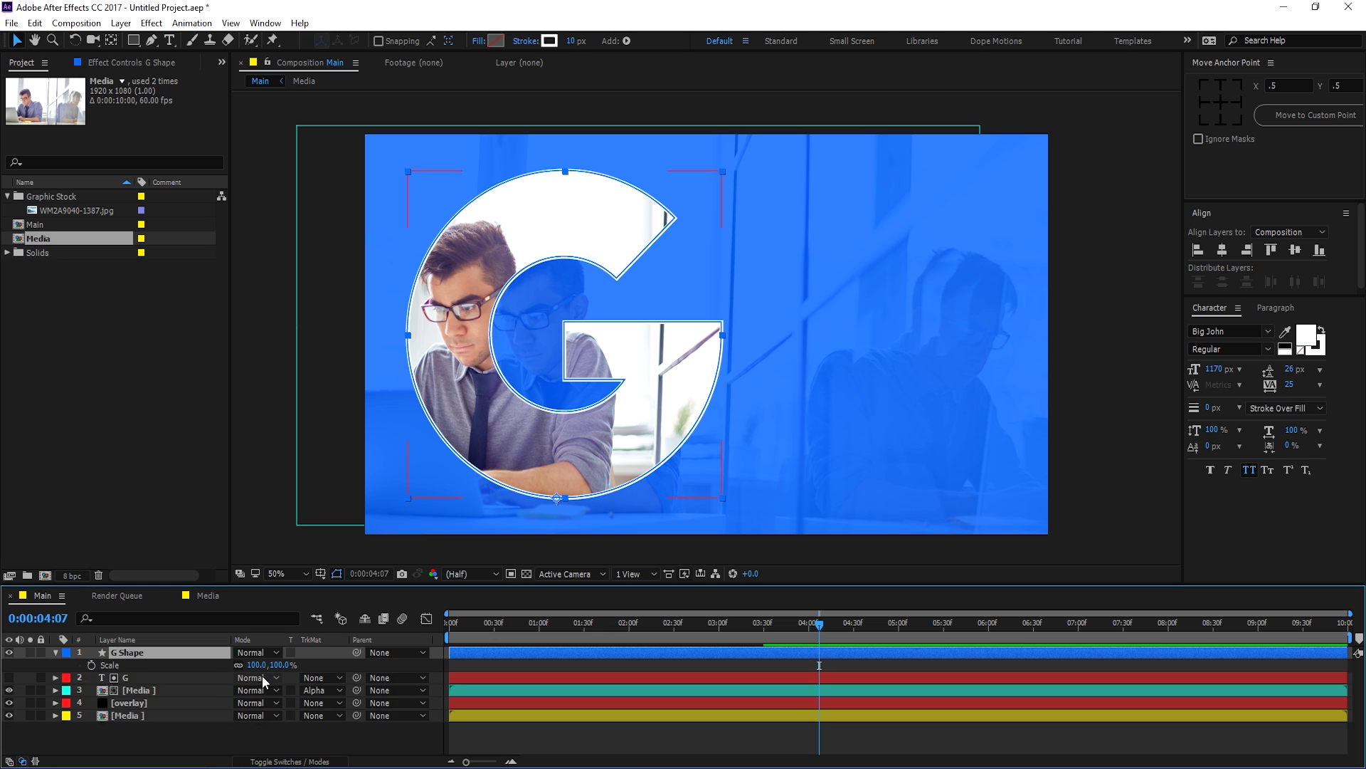
pyautogui.moveTo(280, 665); pyautogui.dragTo(317, 665)
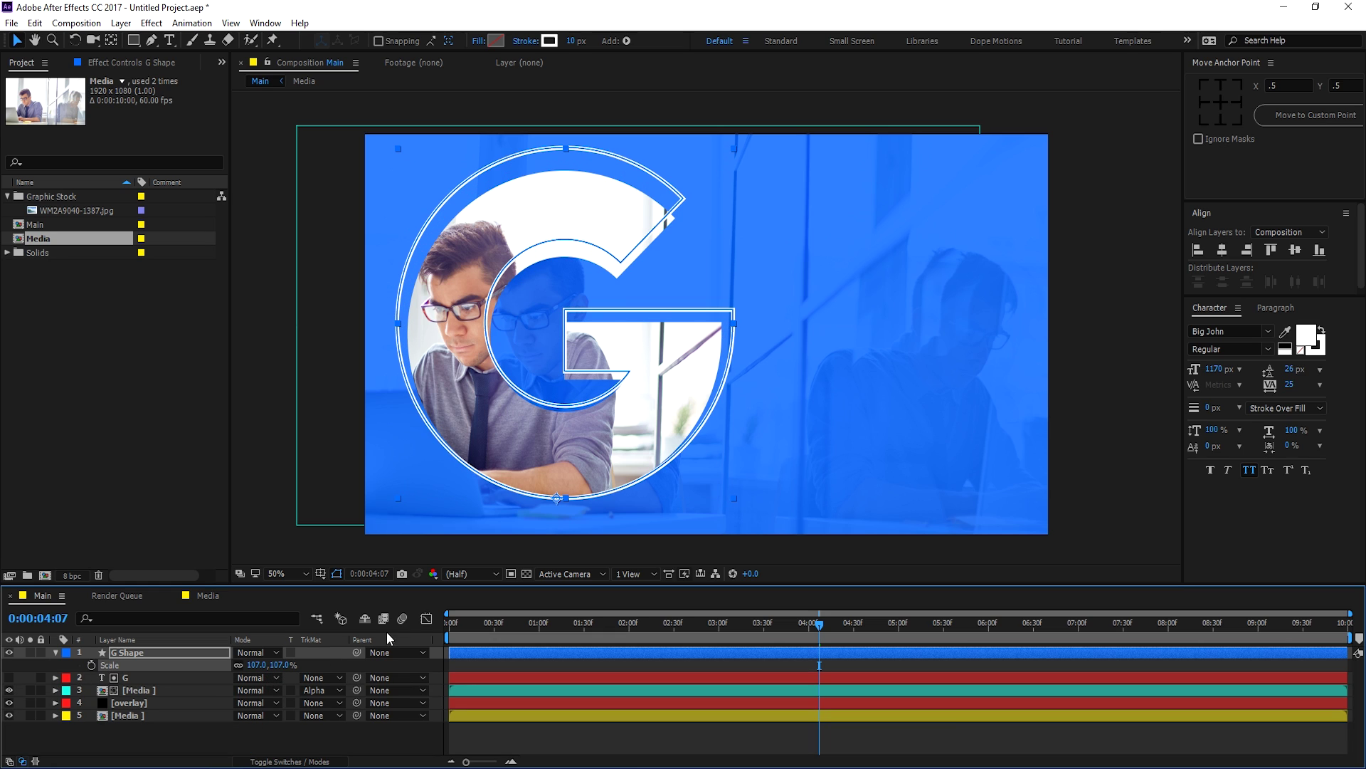
pyautogui.hotkey('ctrl', 'z')
pyautogui.click(1220, 102)
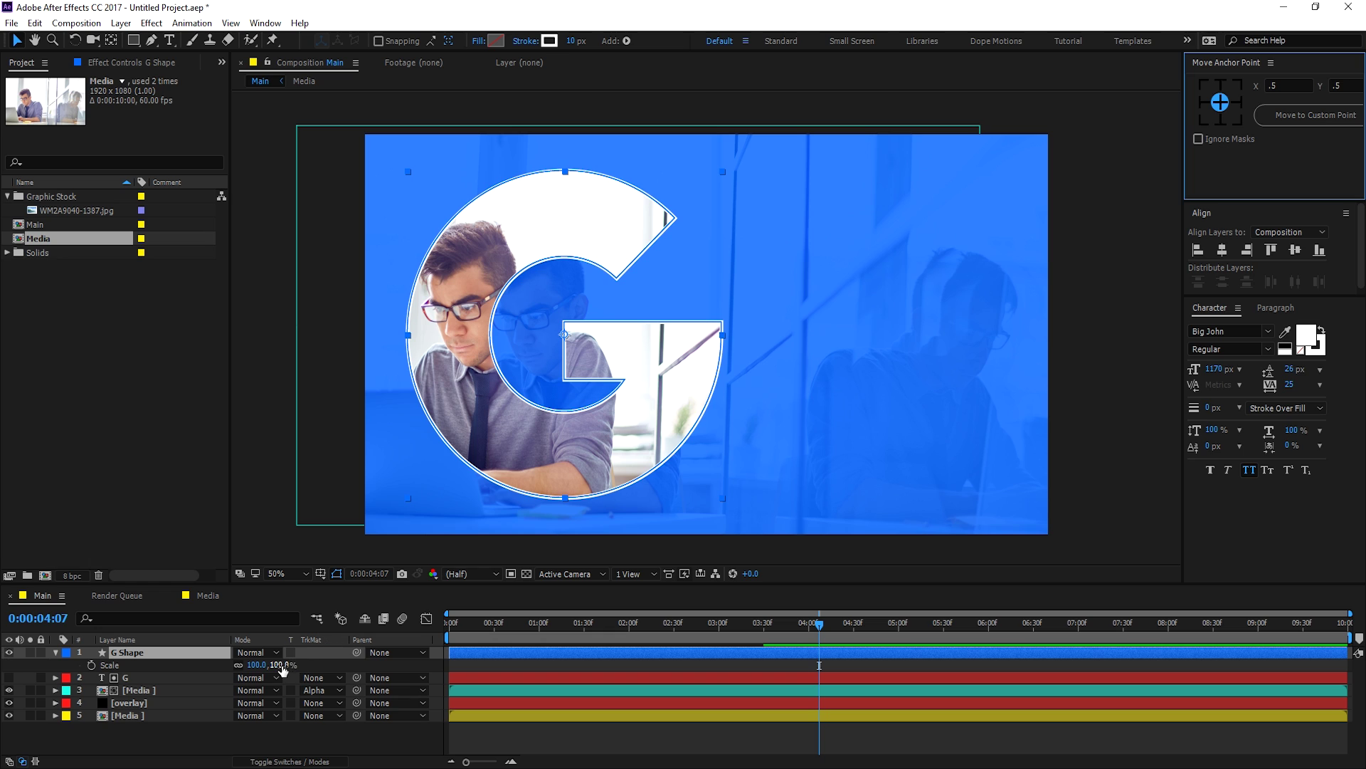
pyautogui.moveTo(281, 665); pyautogui.dragTo(285, 665)
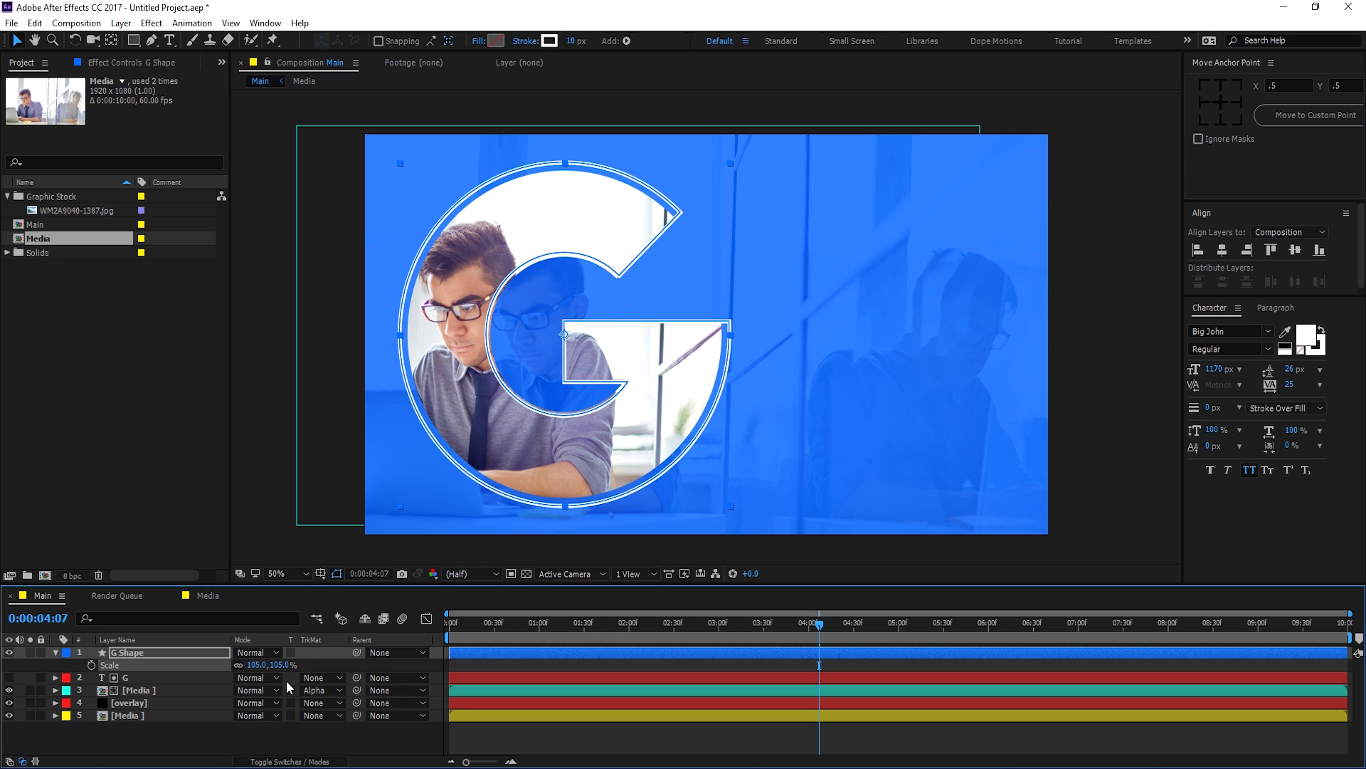
# Step: Undo the scaling of the G Shape layer
pyautogui.click(221, 736)
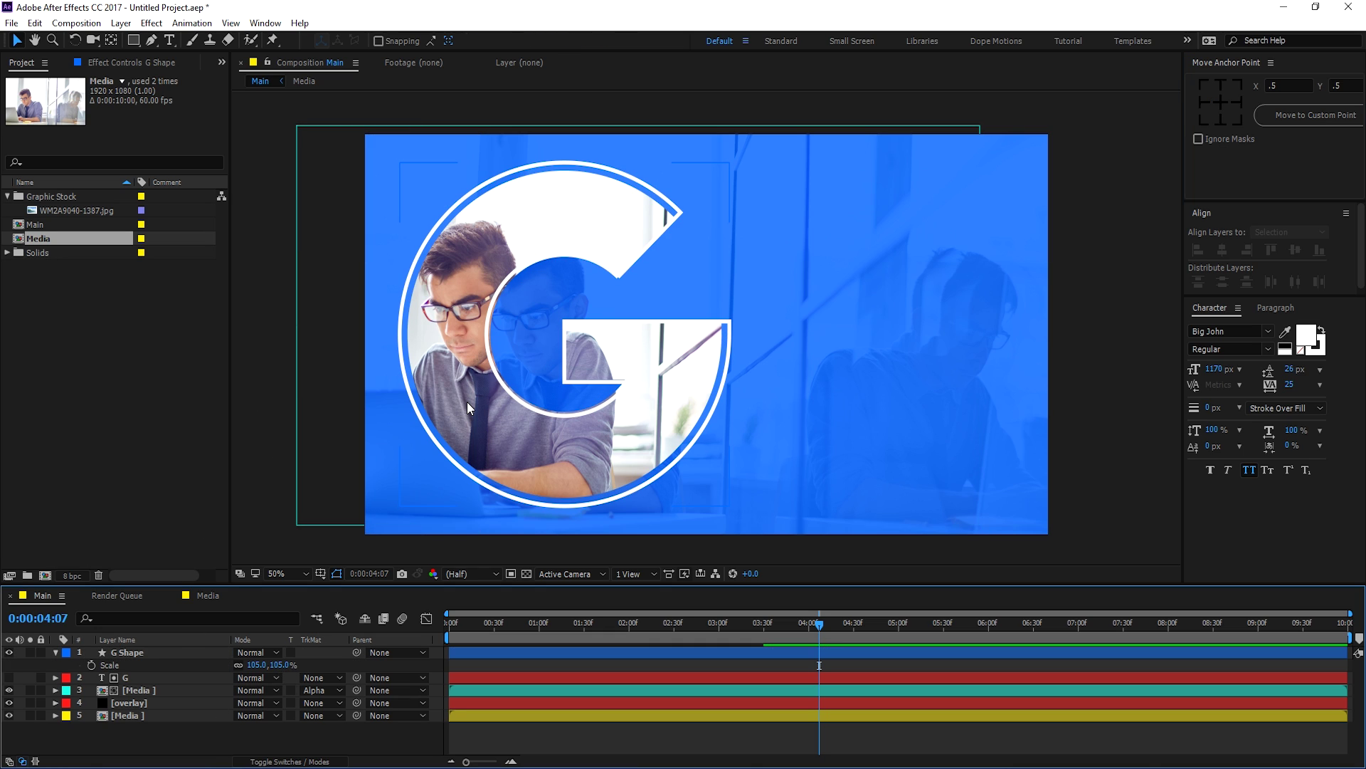
pyautogui.hotkey('ctrl', 'z')
pyautogui.click(201, 733)
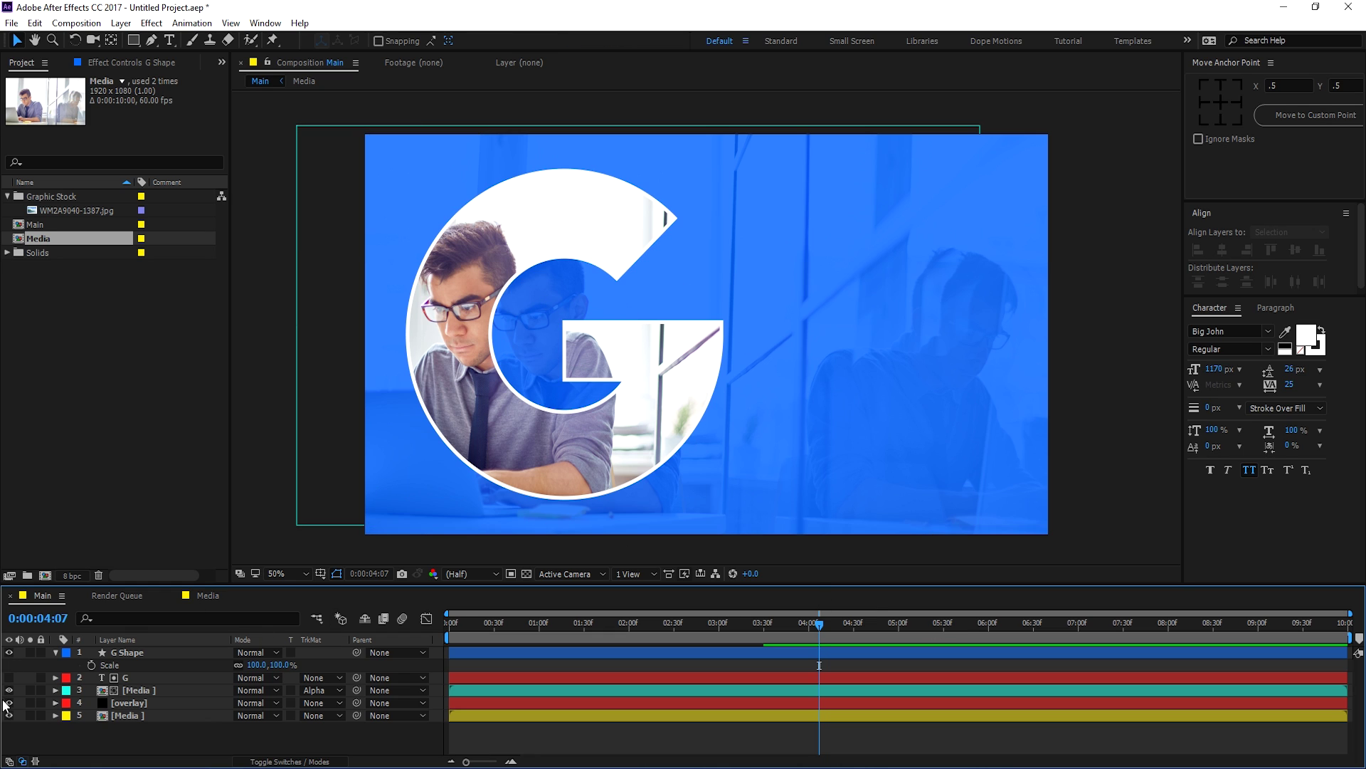
# Step: Expand the G Shape layer and add a Trim Paths operator to its contents
pyautogui.click(56, 652)
pyautogui.click(55, 652)
pyautogui.click(67, 678)
pyautogui.click(68, 678)
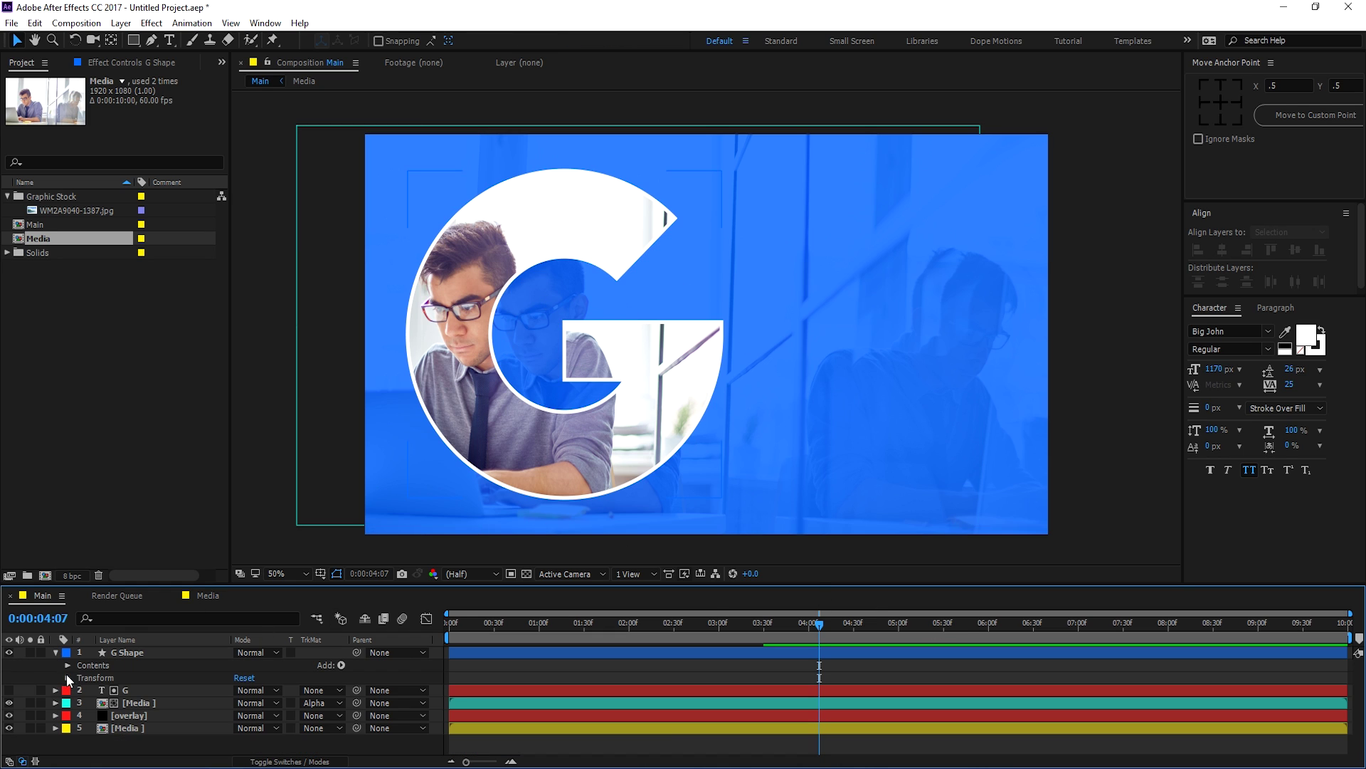
pyautogui.click(341, 664)
pyautogui.click(437, 583)
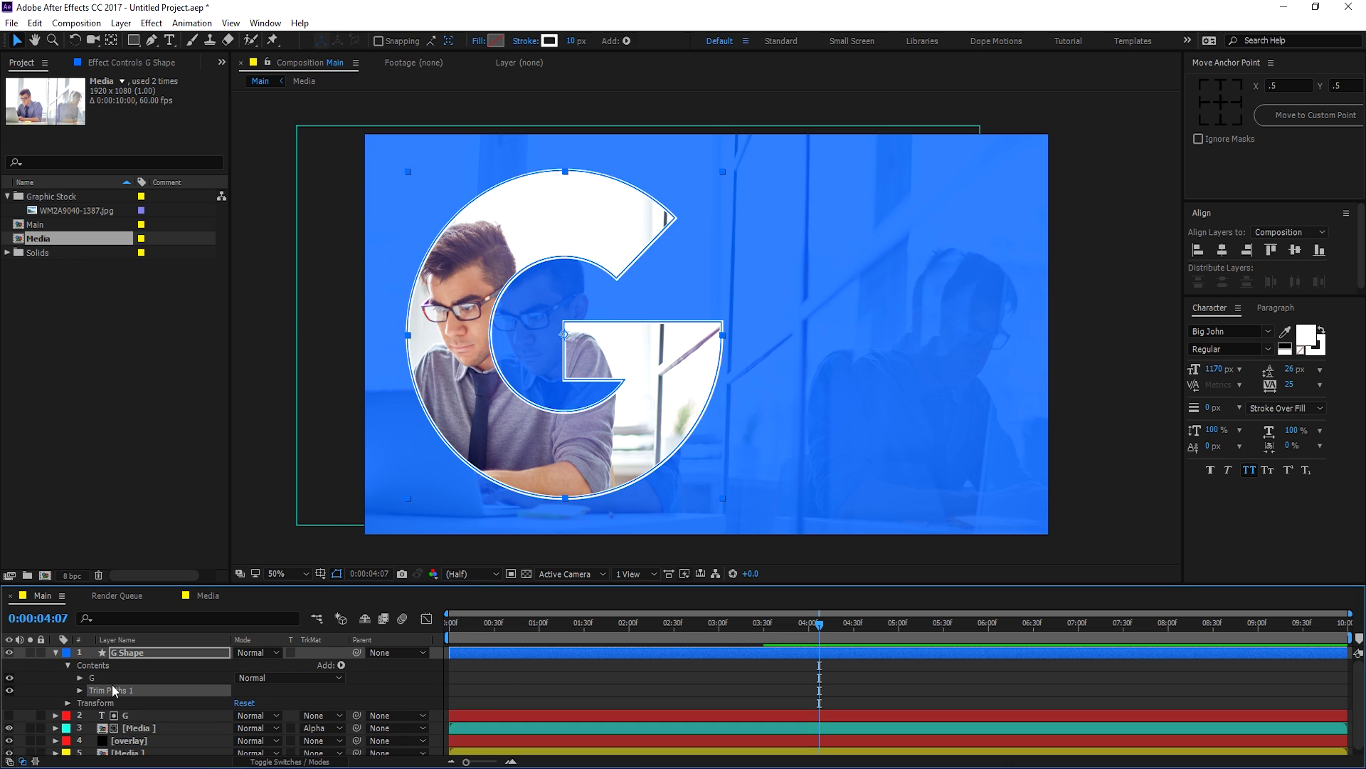
# Step: Set the Trim Paths End value of the G Shape layer to 0% and keyframe it at 2:00
pyautogui.click(79, 690)
pyautogui.moveTo(245, 716); pyautogui.dragTo(193, 705)
pyautogui.moveTo(819, 624); pyautogui.dragTo(630, 625)
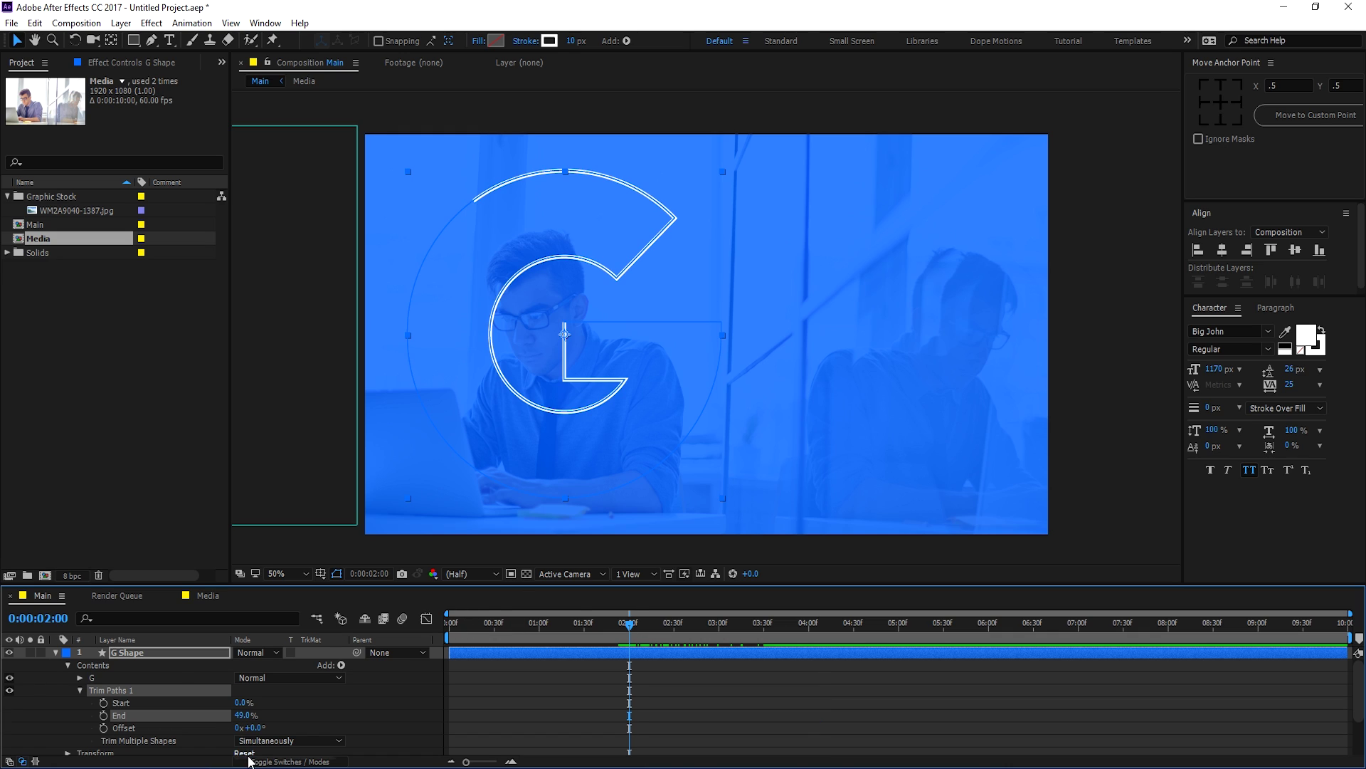
pyautogui.moveTo(238, 717); pyautogui.dragTo(196, 714)
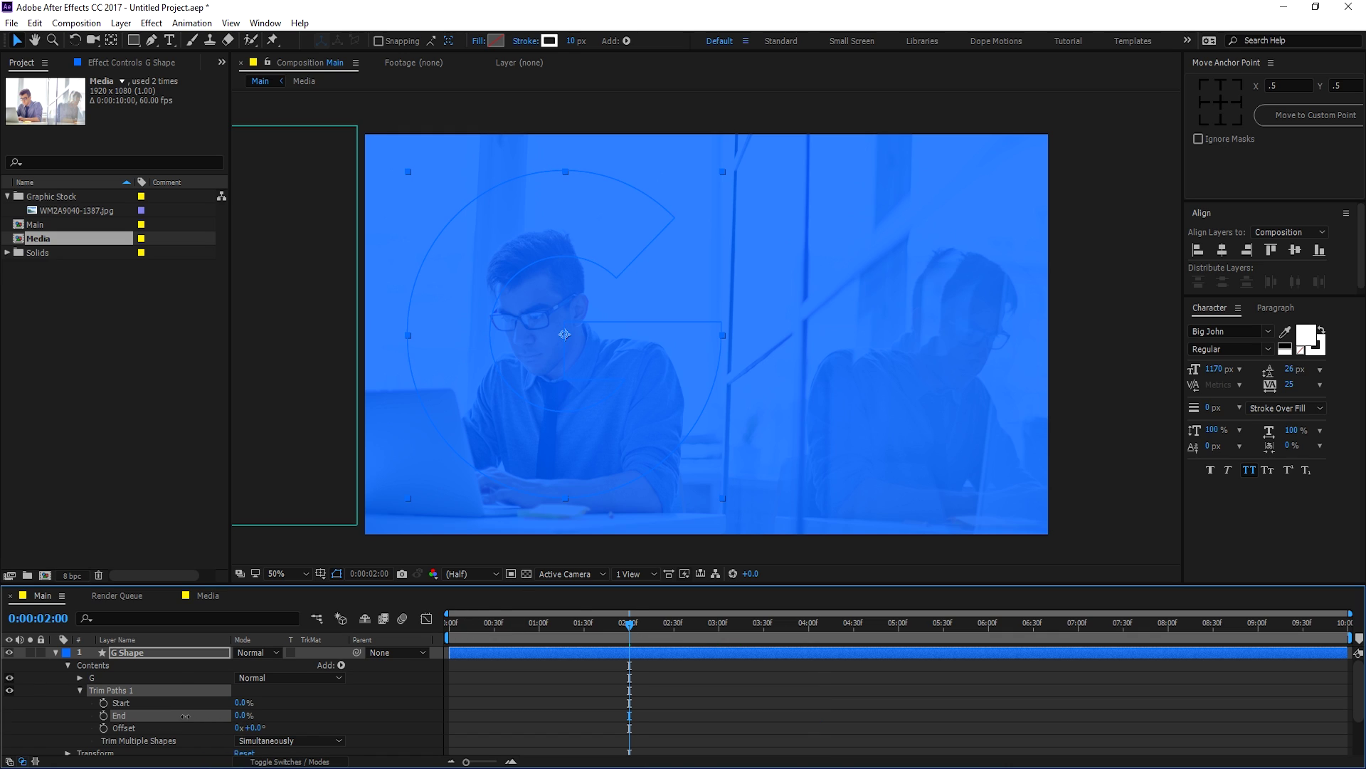
pyautogui.click(104, 716)
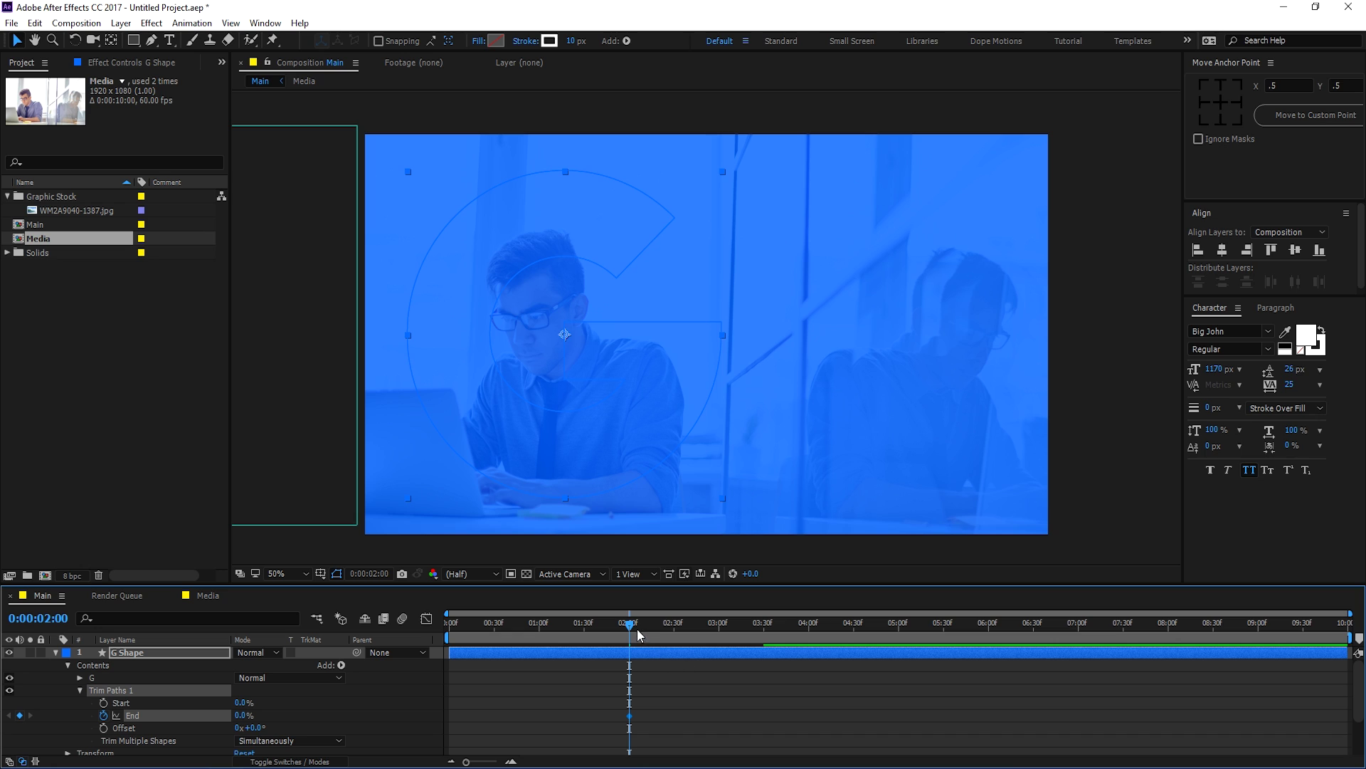
# Step: Add a Trim Paths End keyframe of 100% at 4:00 on the G Shape layer
pyautogui.moveTo(652, 628); pyautogui.dragTo(813, 653)
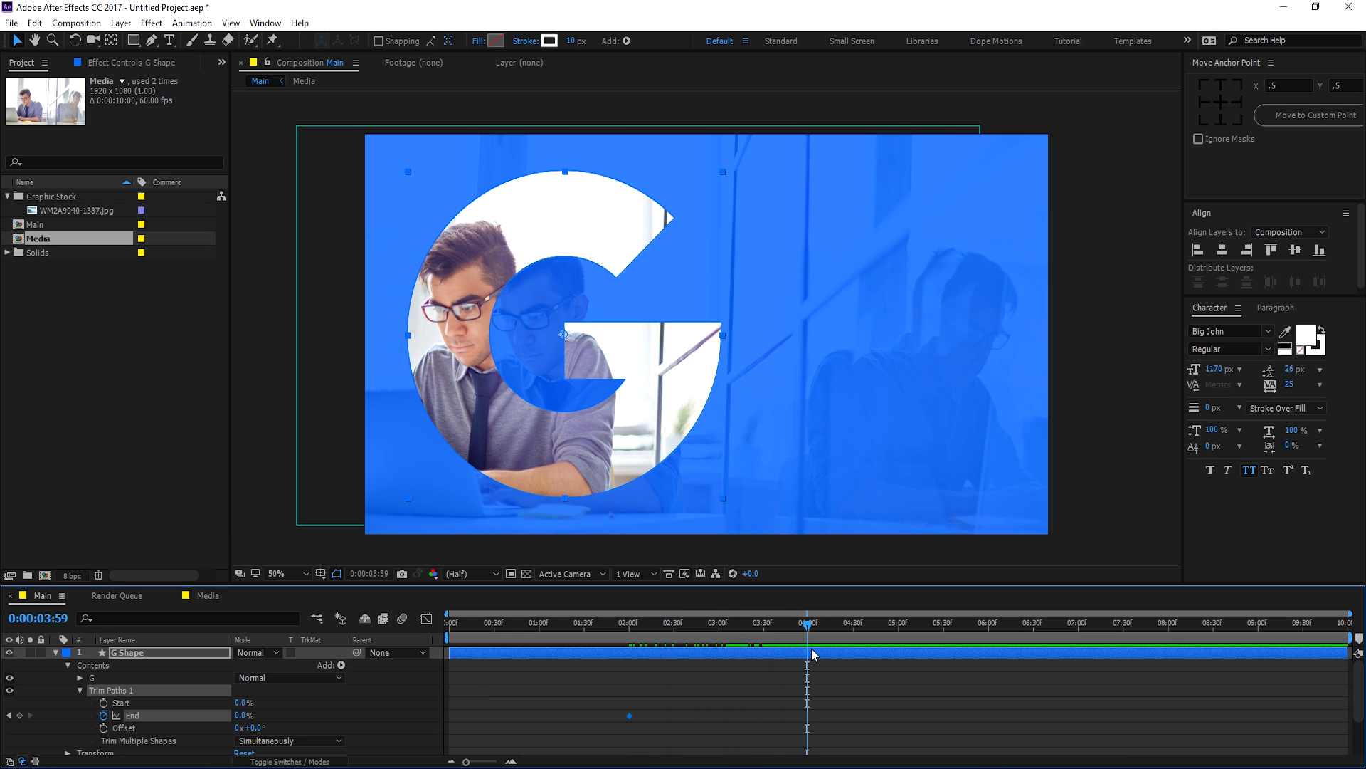
pyautogui.press('pagedown')
pyautogui.moveTo(242, 715); pyautogui.dragTo(332, 715)
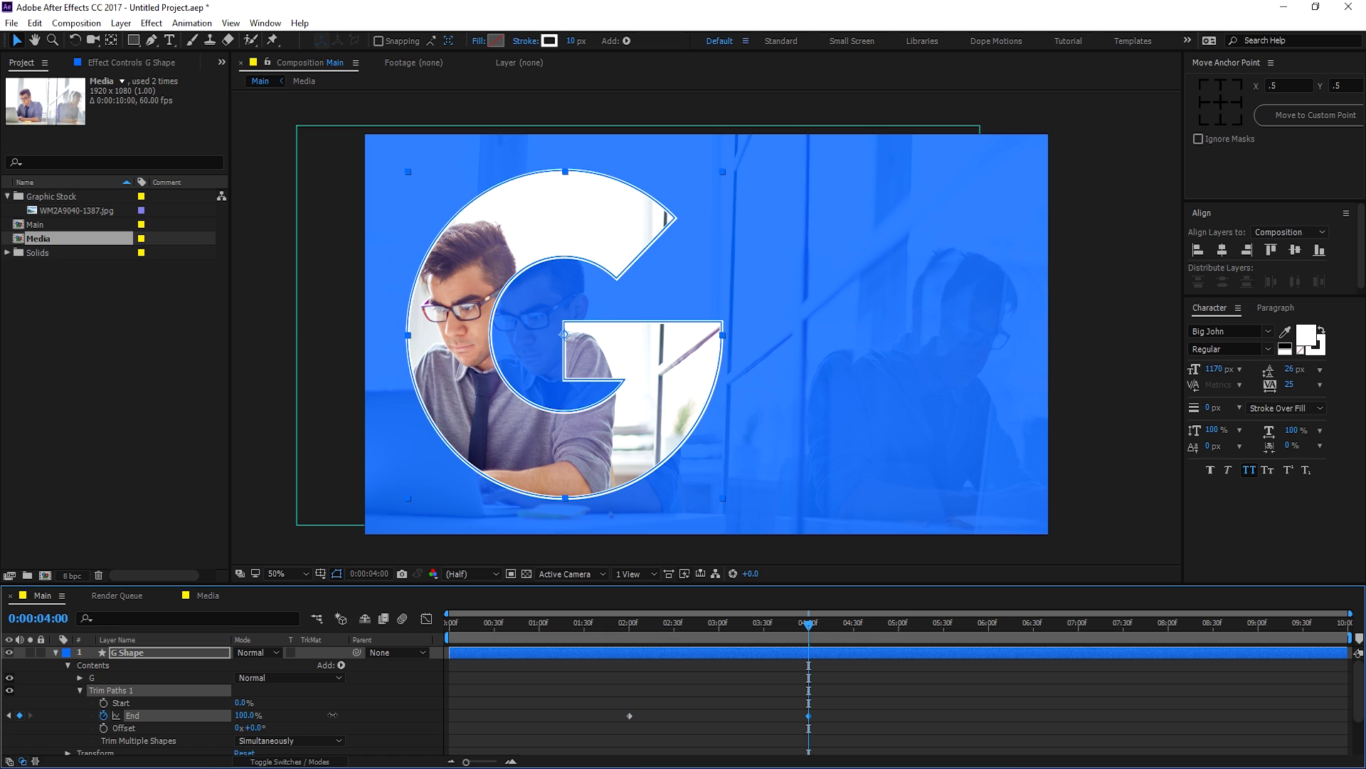
# Step: Ease both Trim Paths End keyframes and shape their speed graph into a steep peak near the middle
pyautogui.moveTo(624, 695); pyautogui.dragTo(873, 740)
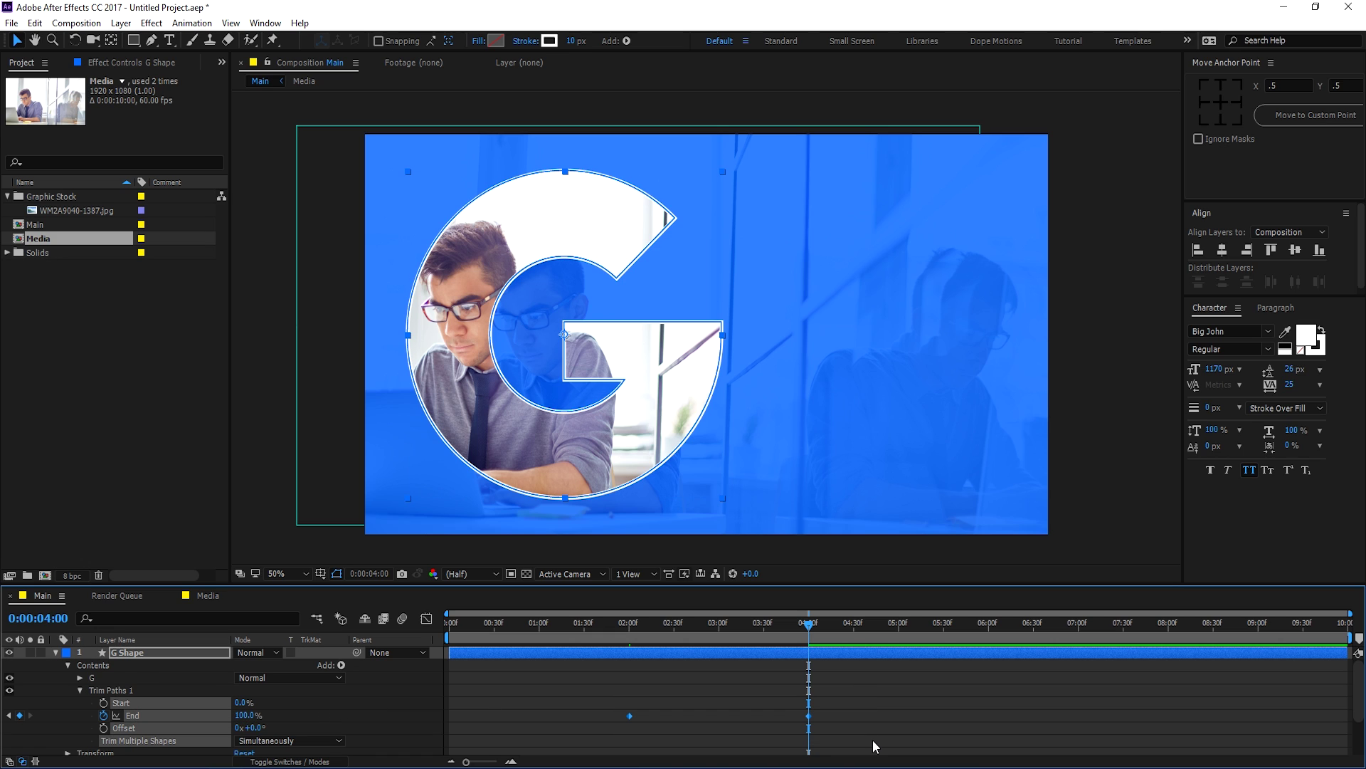
pyautogui.click(425, 619)
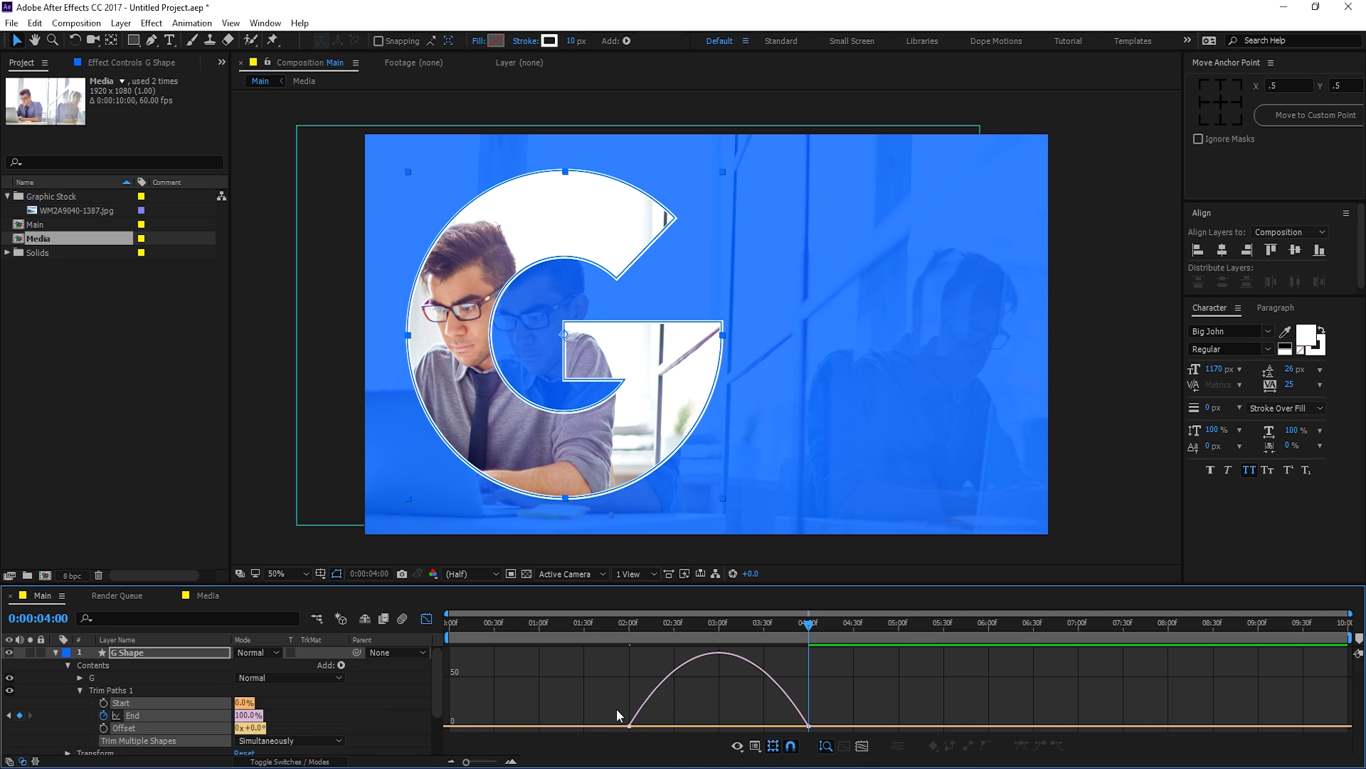
pyautogui.moveTo(659, 726); pyautogui.dragTo(732, 726)
pyautogui.moveTo(612, 634); pyautogui.dragTo(818, 643)
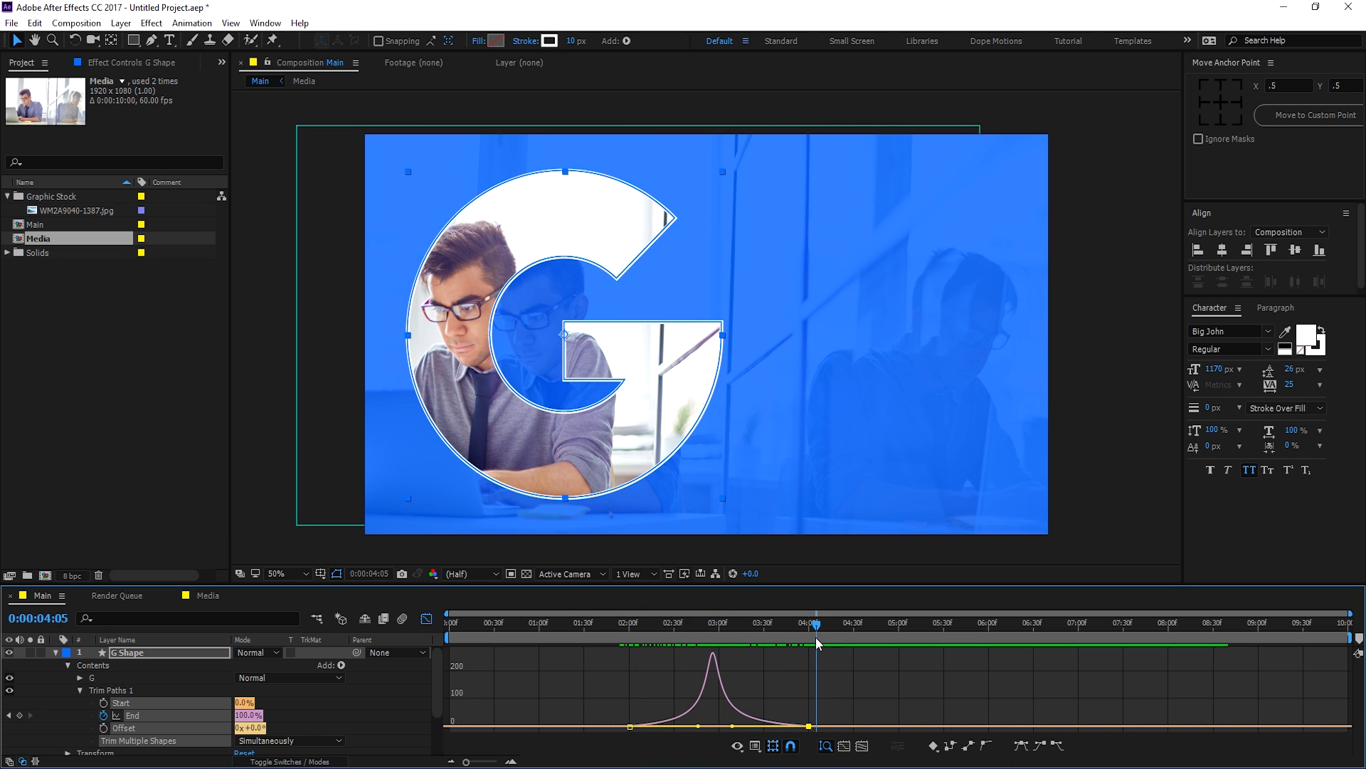
pyautogui.click(426, 619)
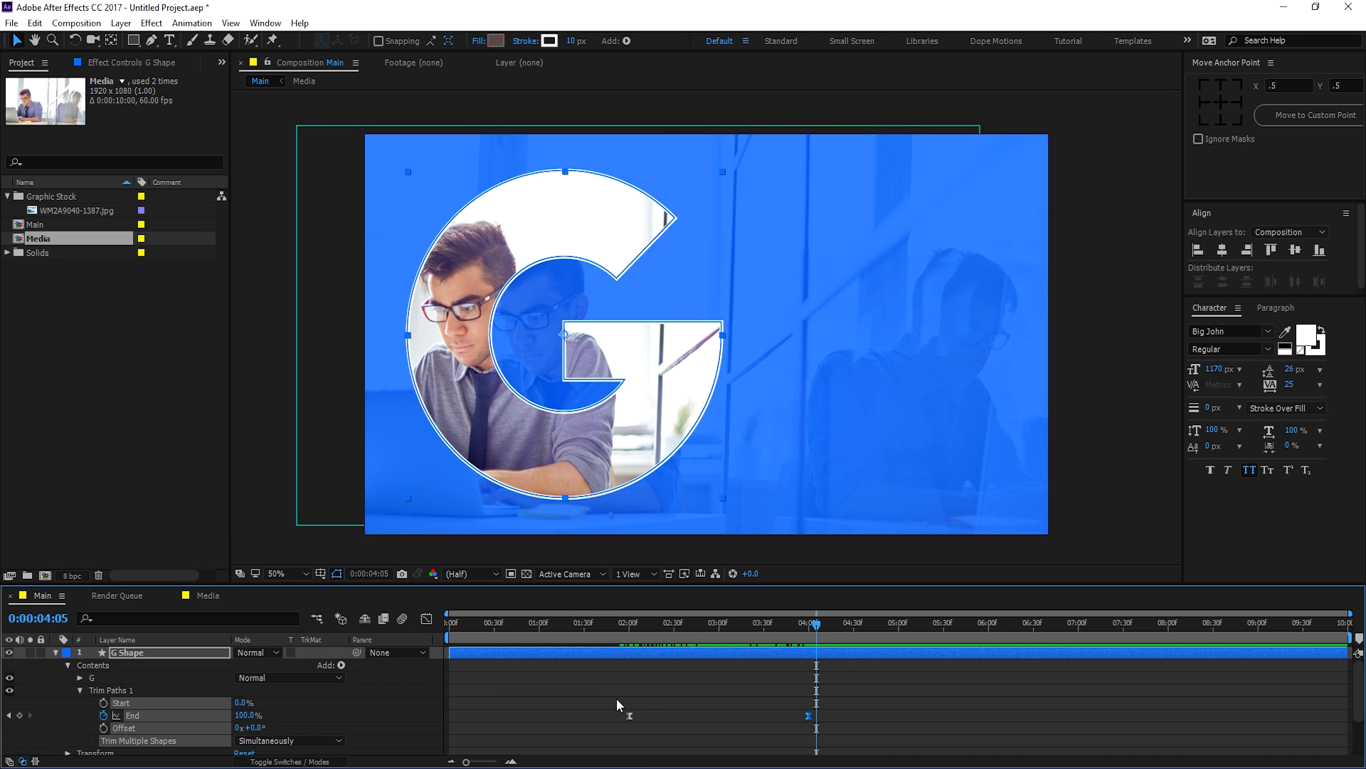
# Step: Collapse the G Shape layer and preview the composition from the start
pyautogui.click(57, 652)
pyautogui.moveTo(525, 622); pyautogui.dragTo(390, 626)
pyautogui.press('space')
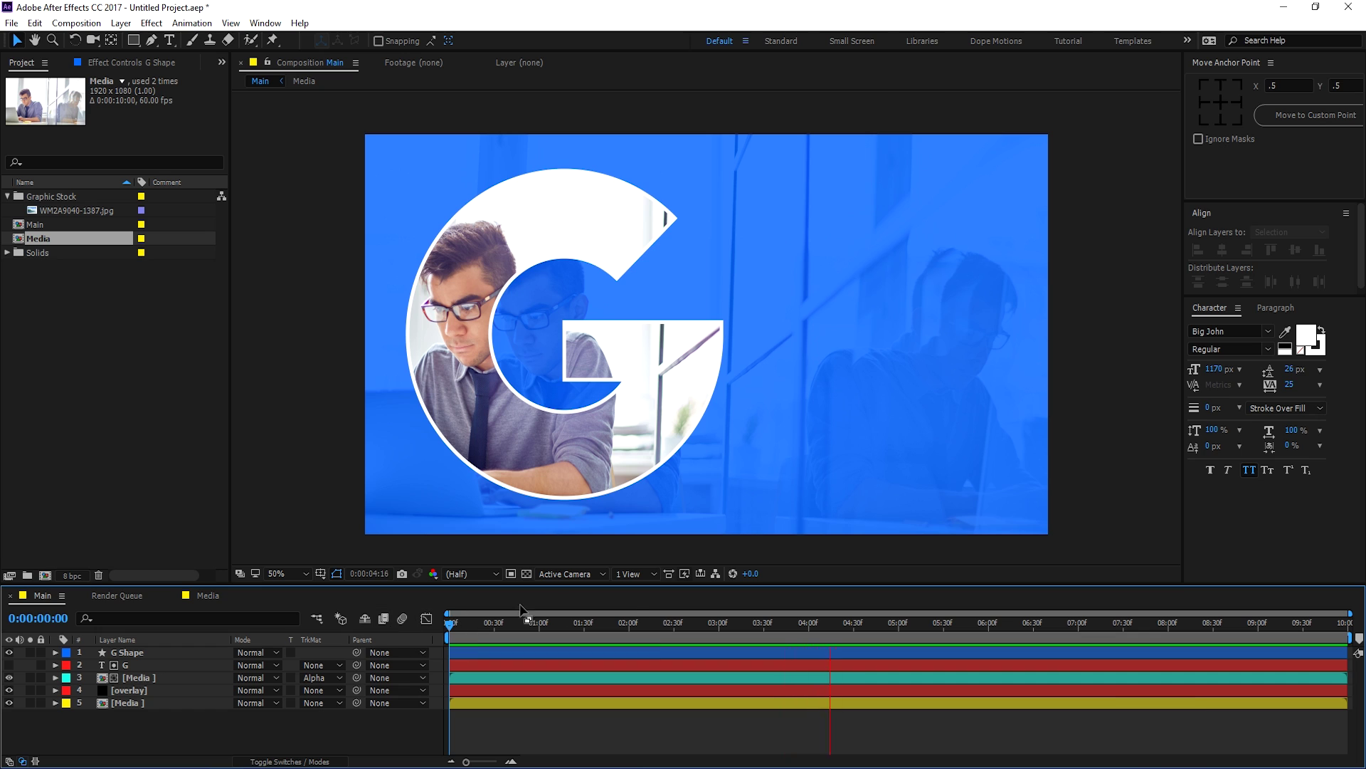
# Step: Reveal the G Shape layer's End keyframes and retime them to about 1:40 and 2:40
pyautogui.click(609, 625)
pyautogui.click(161, 651)
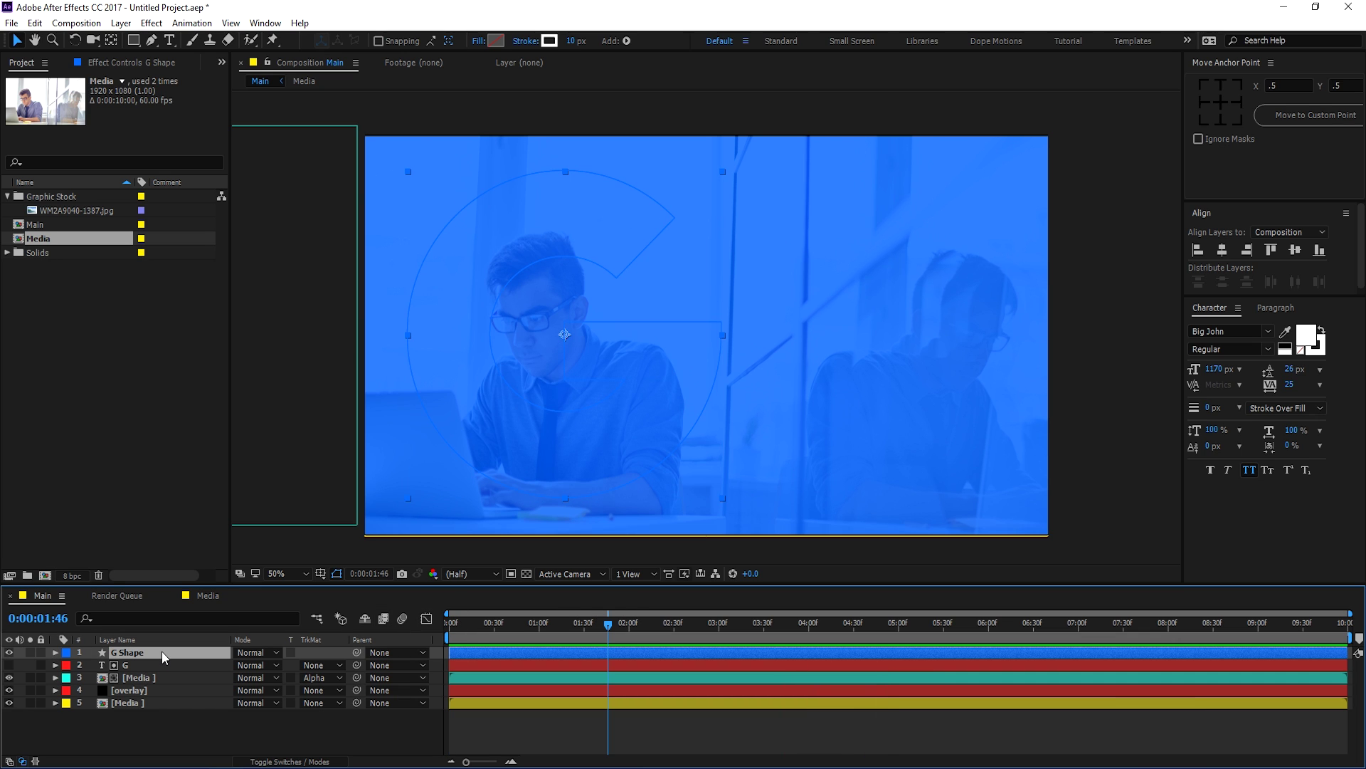
pyautogui.press('u')
pyautogui.moveTo(599, 626)
pyautogui.mouseDown()
pyautogui.moveTo(562, 623)
pyautogui.moveTo(610, 625)
pyautogui.mouseUp()
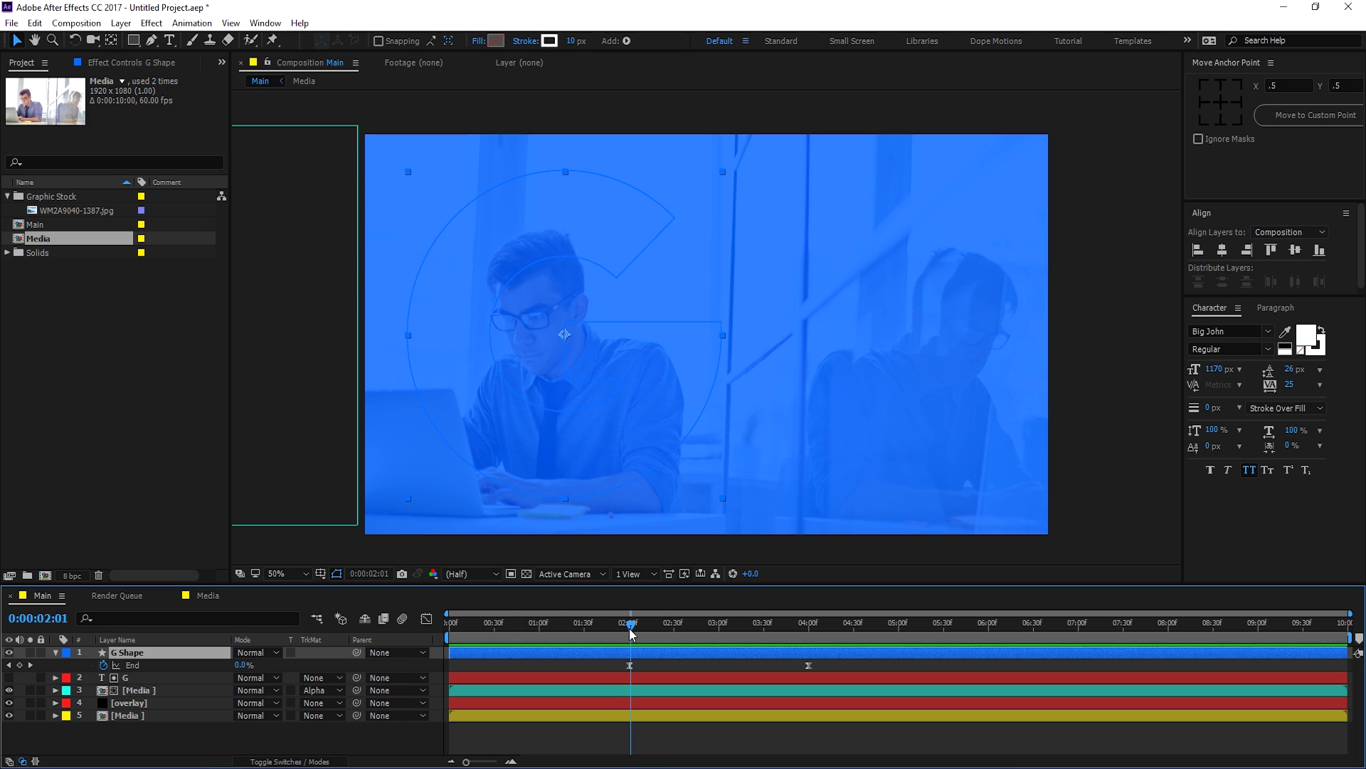
pyautogui.click(760, 634)
pyautogui.moveTo(808, 665)
pyautogui.mouseDown()
pyautogui.moveTo(584, 672)
pyautogui.moveTo(625, 668)
pyautogui.moveTo(602, 664)
pyautogui.moveTo(601, 637)
pyautogui.moveTo(660, 638)
pyautogui.moveTo(637, 646)
pyautogui.moveTo(645, 622)
pyautogui.moveTo(716, 622)
pyautogui.moveTo(602, 609)
pyautogui.moveTo(641, 604)
pyautogui.mouseUp()
pyautogui.click(600, 752)
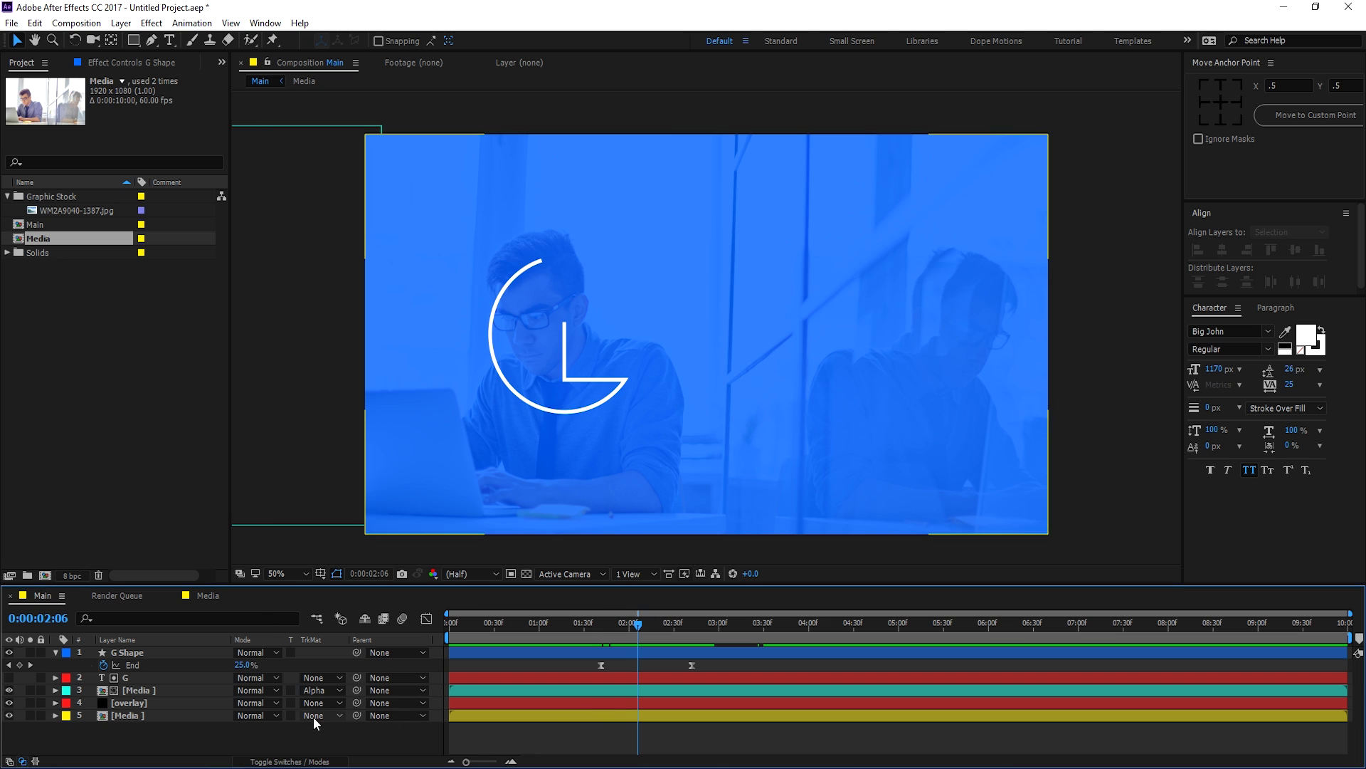
# Step: Add a Scale keyframe of 100% at the start of the composition on the lowest Media layer
pyautogui.click(133, 718)
pyautogui.press('s')
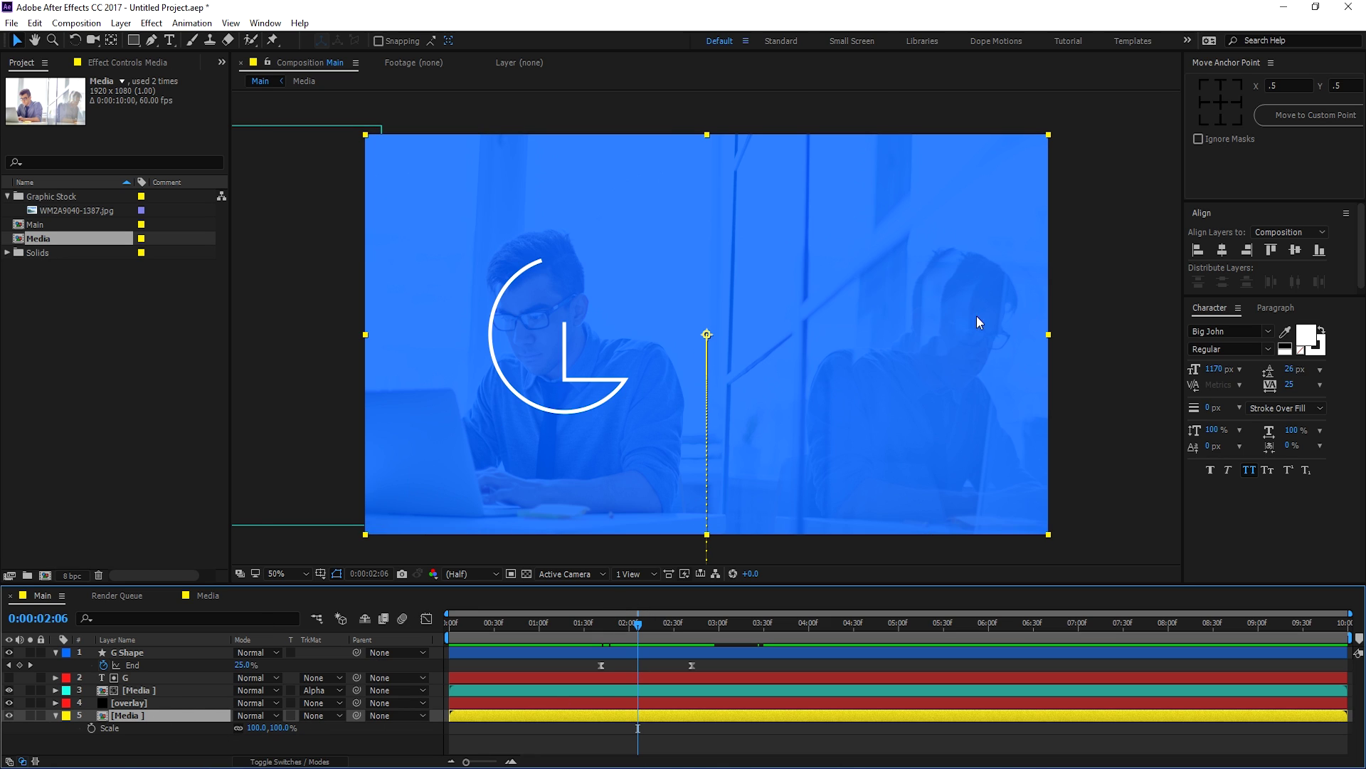
pyautogui.press('Home')
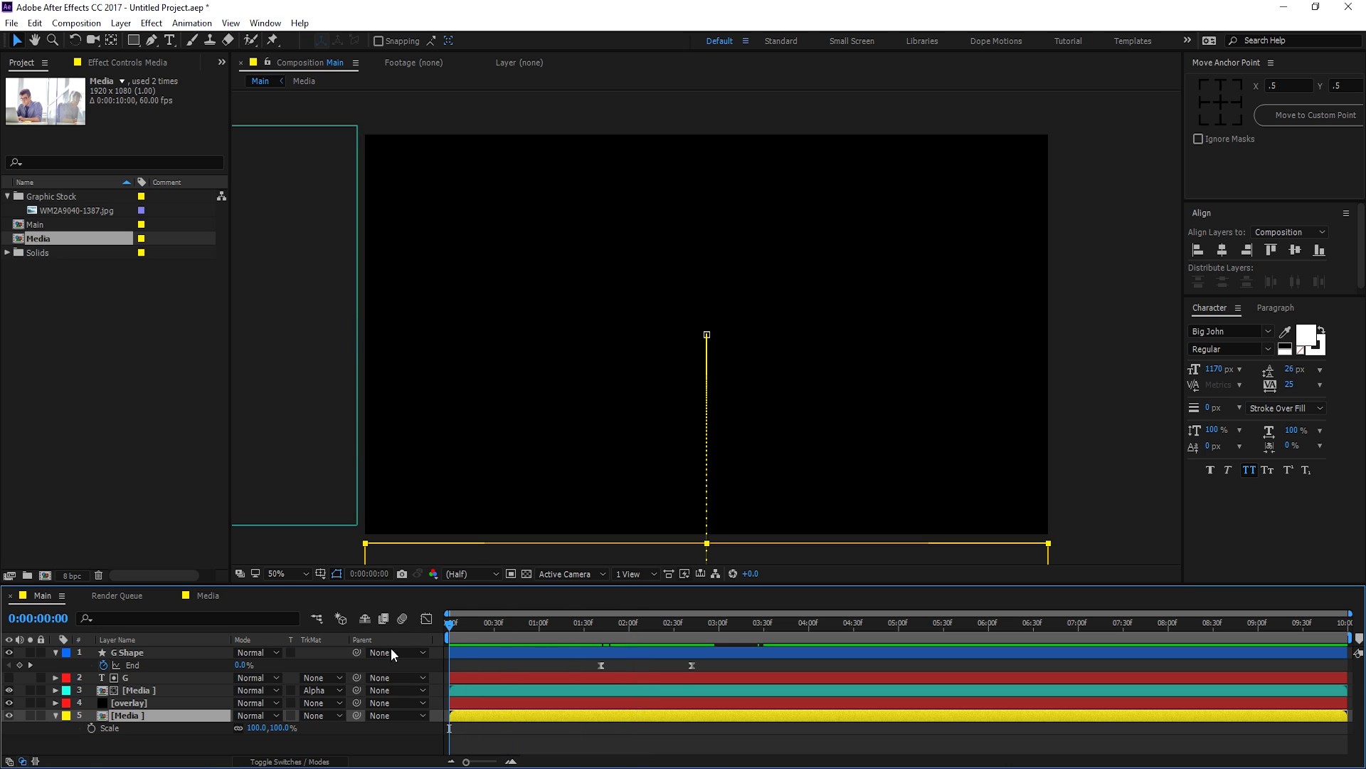
pyautogui.click(91, 728)
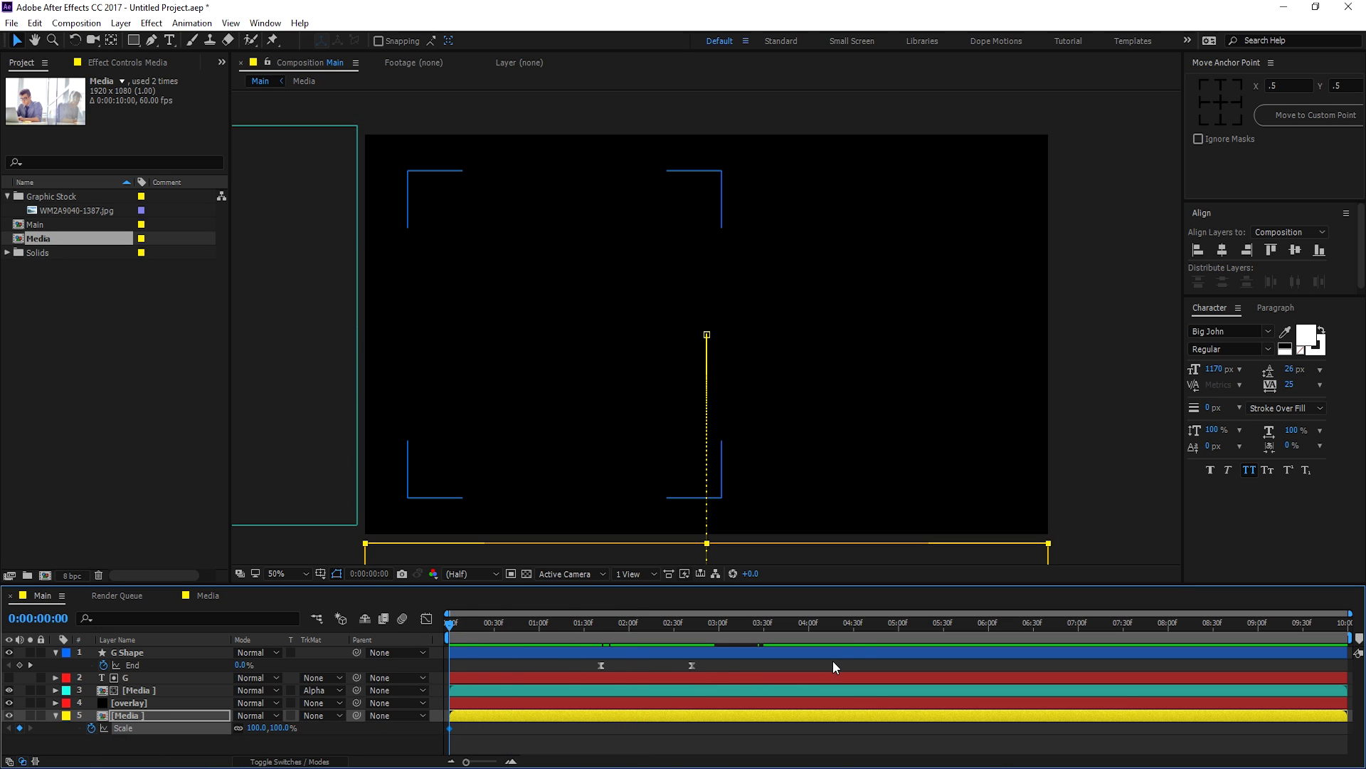
# Step: Set the lowest Media layer's scale to 110% at 6:00
pyautogui.moveTo(878, 628); pyautogui.dragTo(989, 637)
pyautogui.click(989, 637)
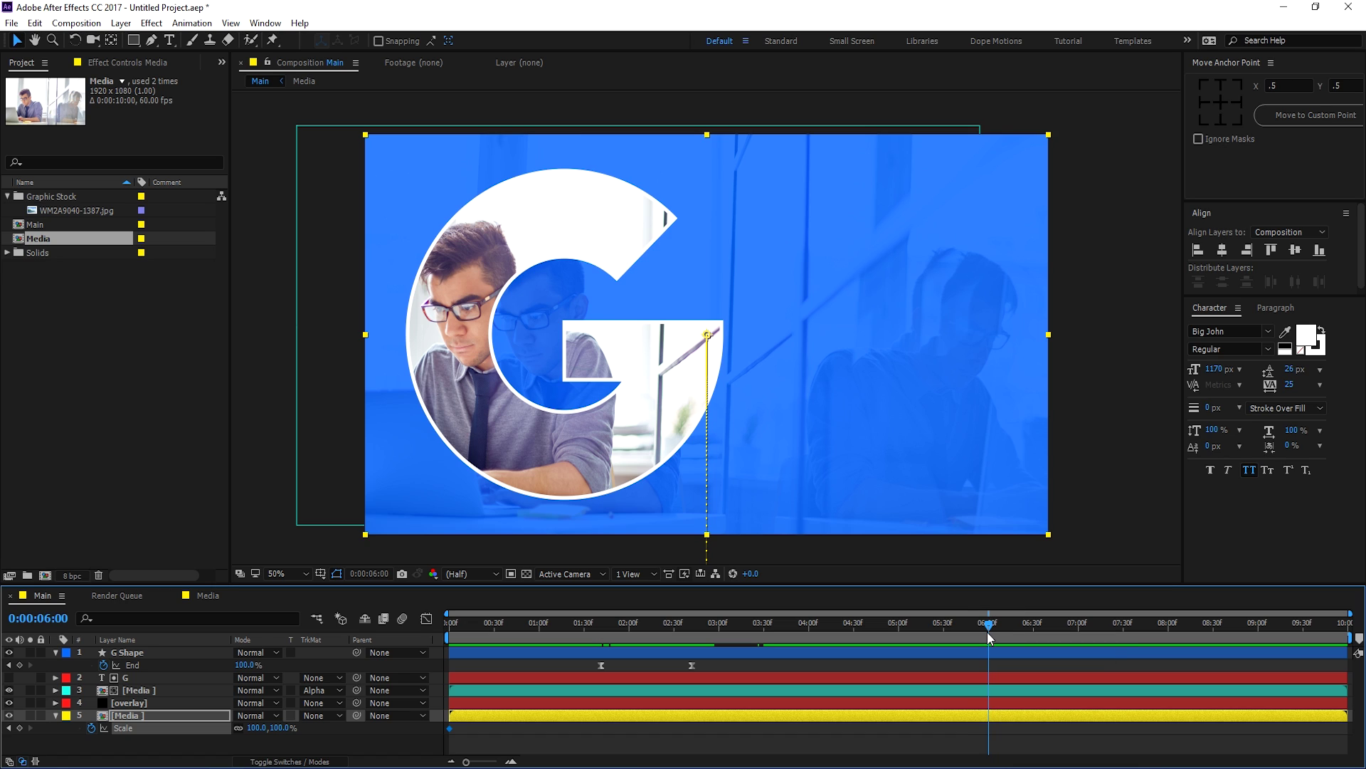
pyautogui.click(280, 728)
pyautogui.write('110')
pyautogui.click(336, 740)
# Step: Preview the scaling animation and examine the upper edge of the sliding background photo
pyautogui.click(492, 625)
pyautogui.press('space')
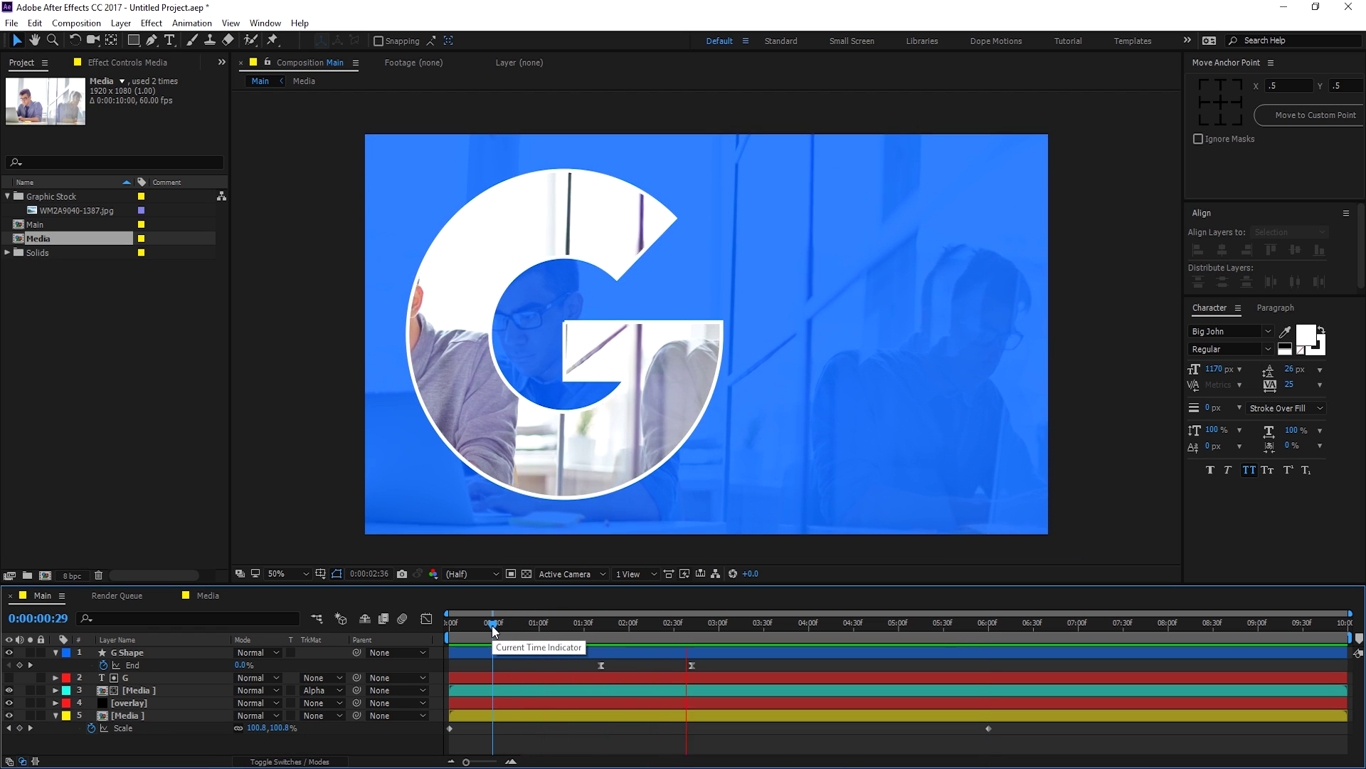
pyautogui.moveTo(492, 625); pyautogui.dragTo(521, 629)
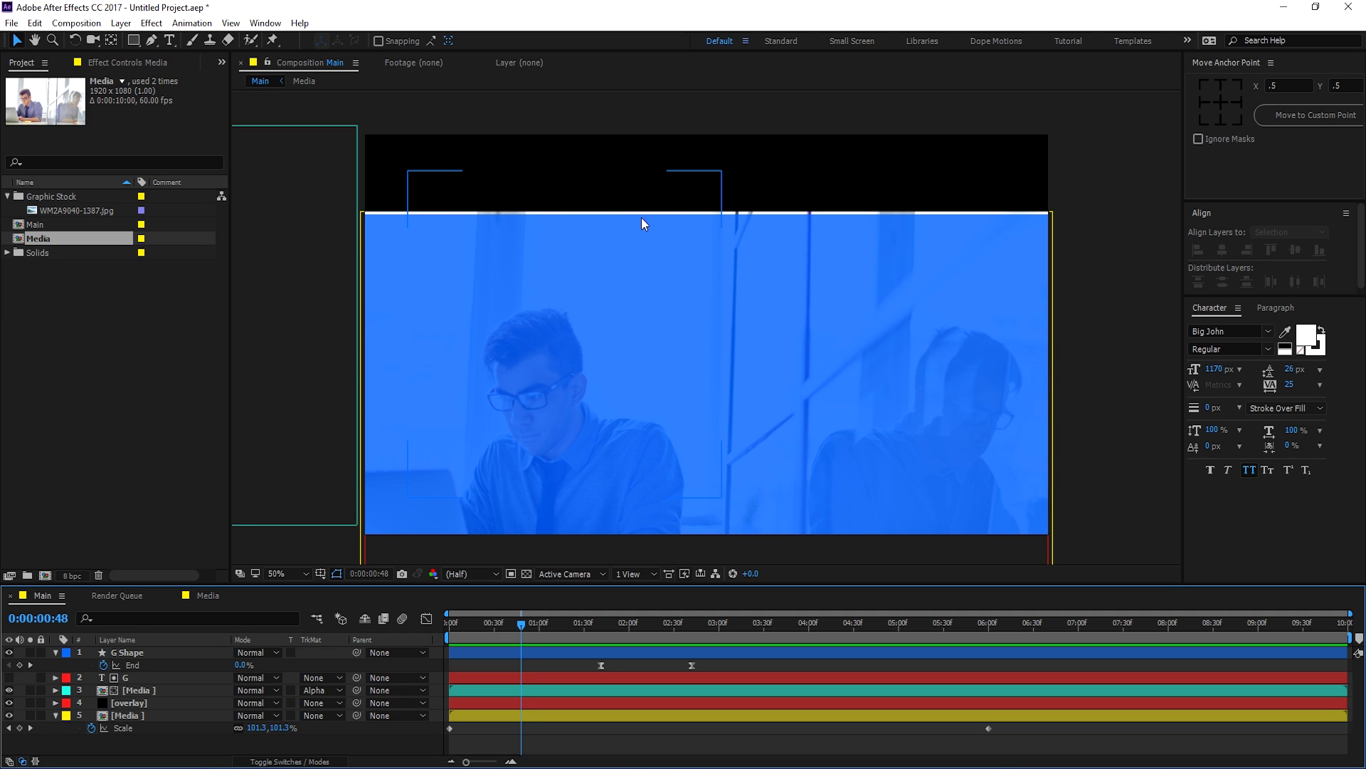
# Step: Copy the lowest Media layer's Scale keyframes to the overlay layer, starting at the beginning of the composition
pyautogui.click(626, 218)
pyautogui.moveTo(1039, 749); pyautogui.dragTo(498, 709)
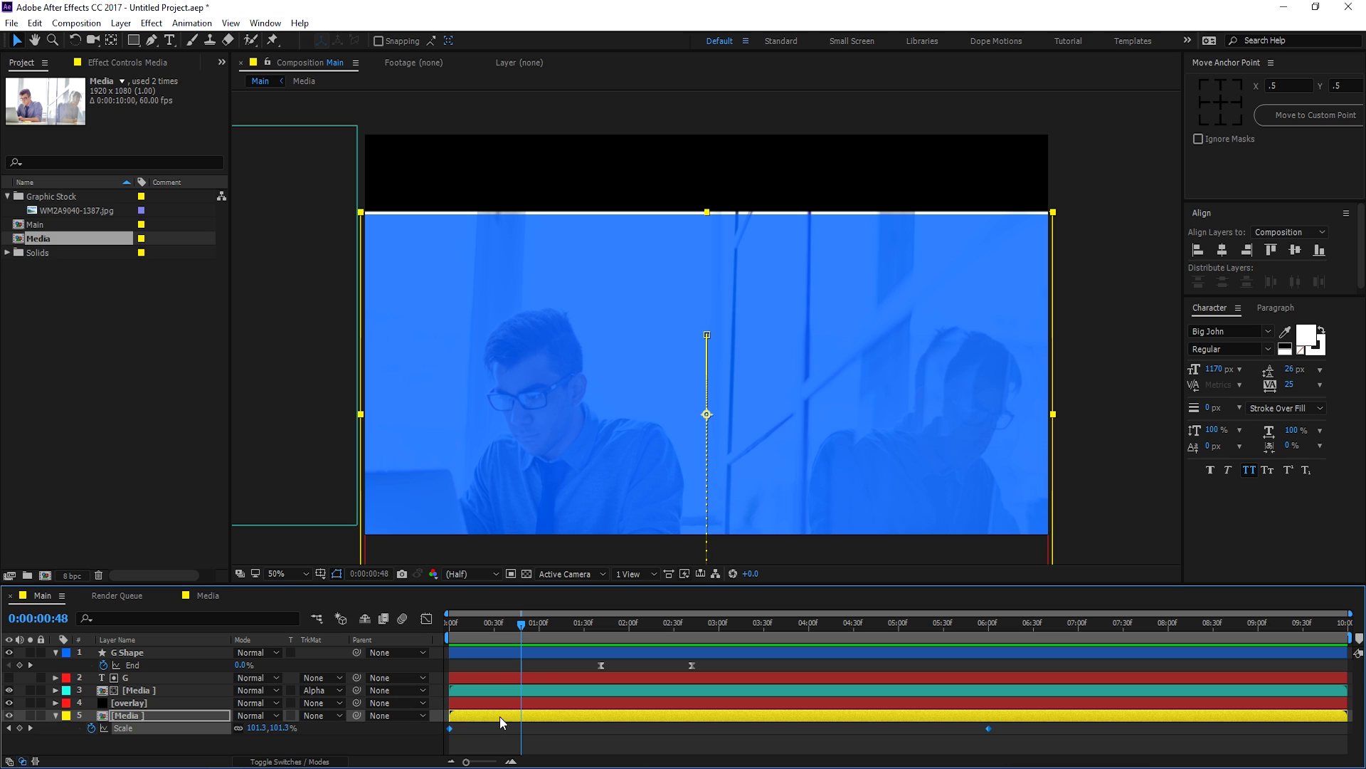
pyautogui.press('Home')
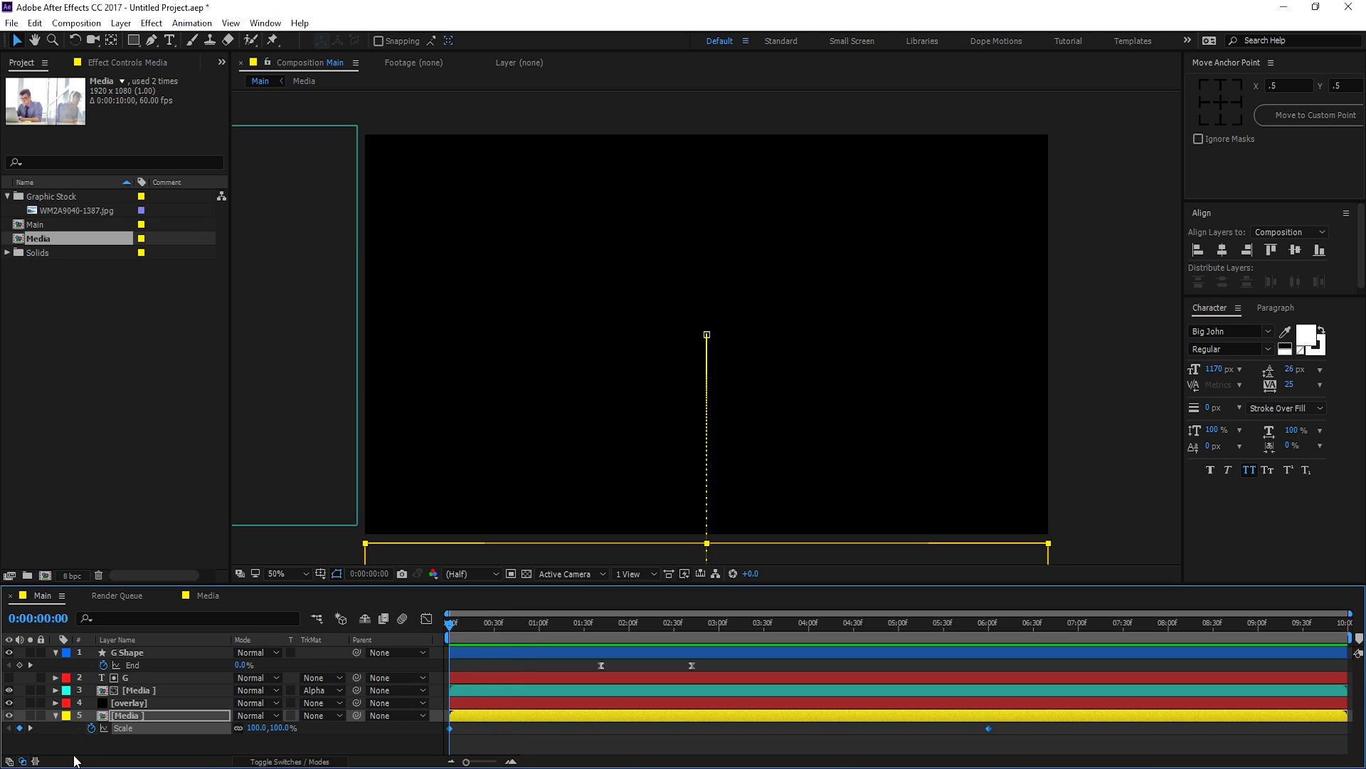
pyautogui.click(124, 703)
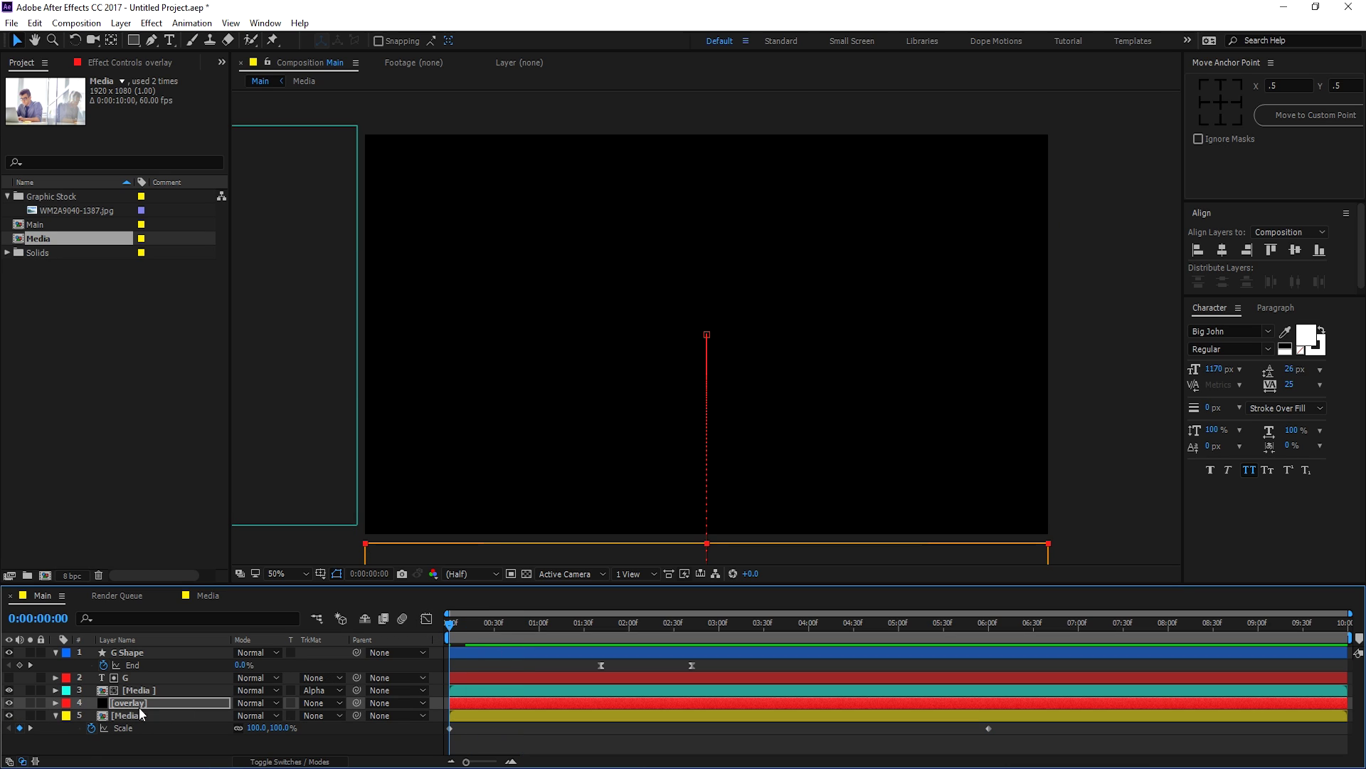
pyautogui.click(56, 715)
pyautogui.click(103, 728)
pyautogui.moveTo(484, 625); pyautogui.dragTo(848, 689)
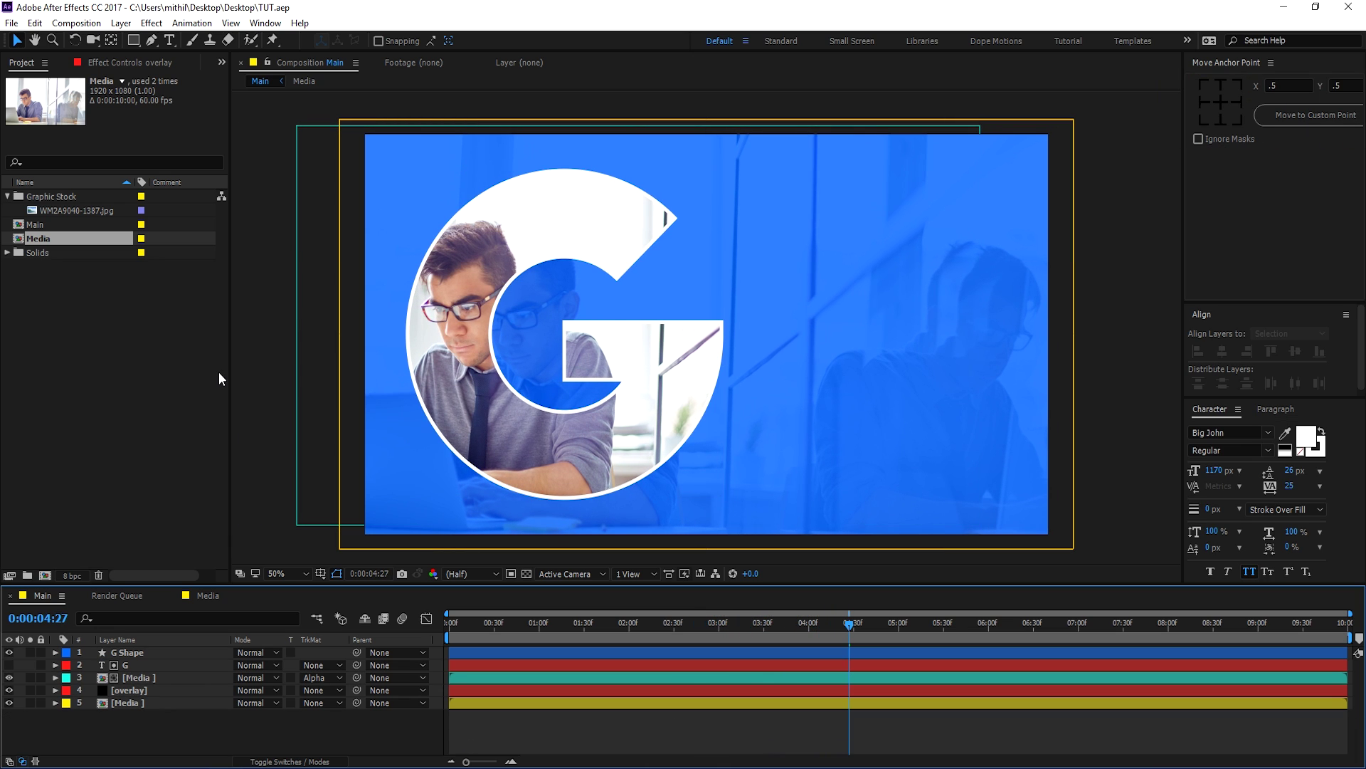
# Step: Add a text layer reading Global beside the letter G with a font size of 138 px
pyautogui.click(173, 41)
pyautogui.click(765, 242)
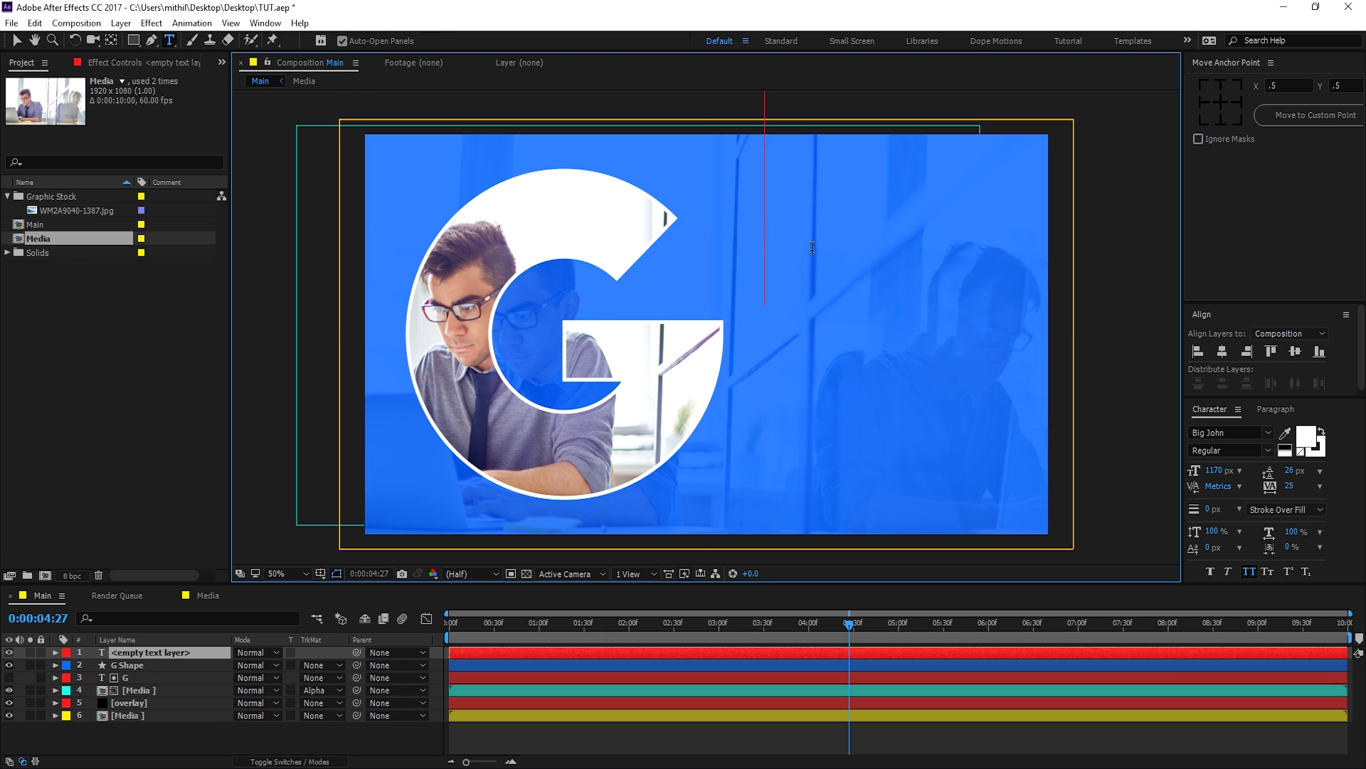
pyautogui.moveTo(1214, 476); pyautogui.dragTo(1038, 486)
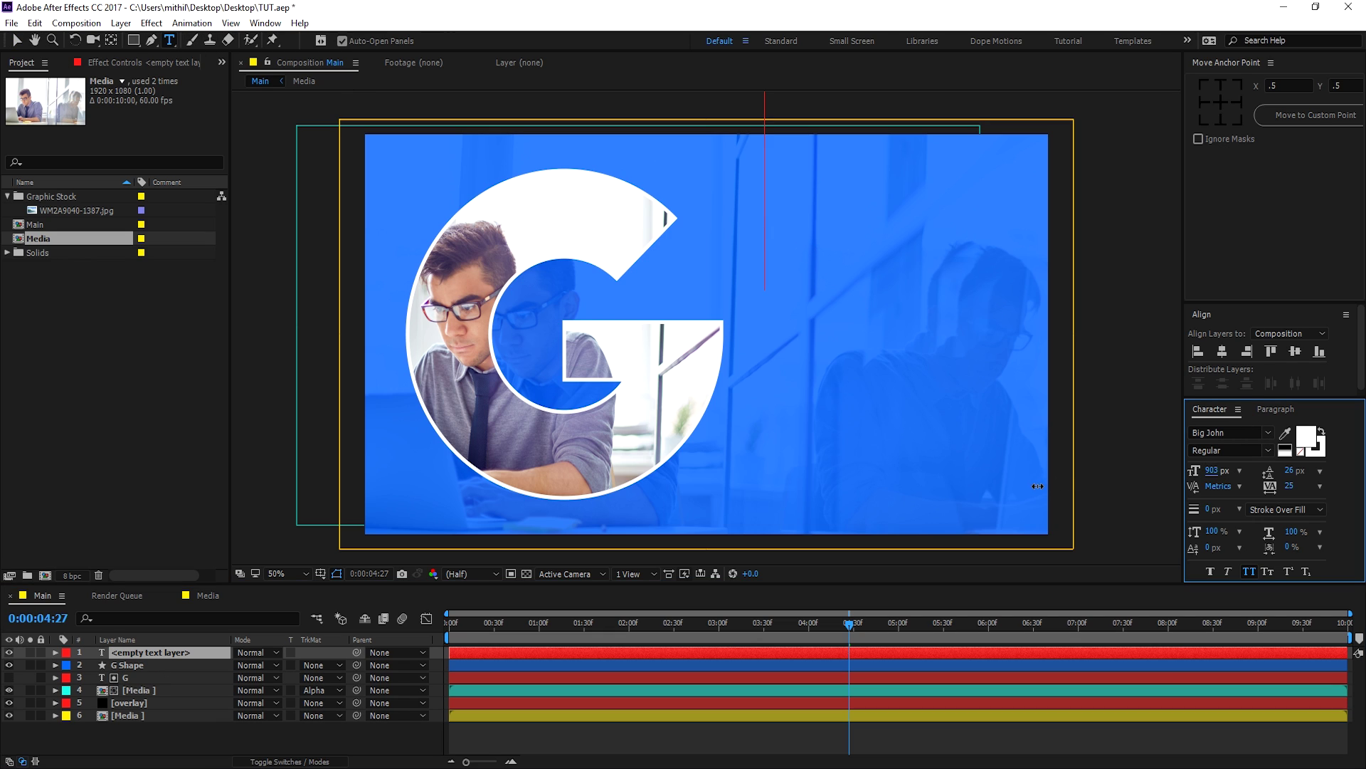
pyautogui.moveTo(1212, 470); pyautogui.dragTo(1101, 477)
pyautogui.moveTo(1215, 479); pyautogui.dragTo(1061, 474)
pyautogui.moveTo(1210, 473); pyautogui.dragTo(1069, 469)
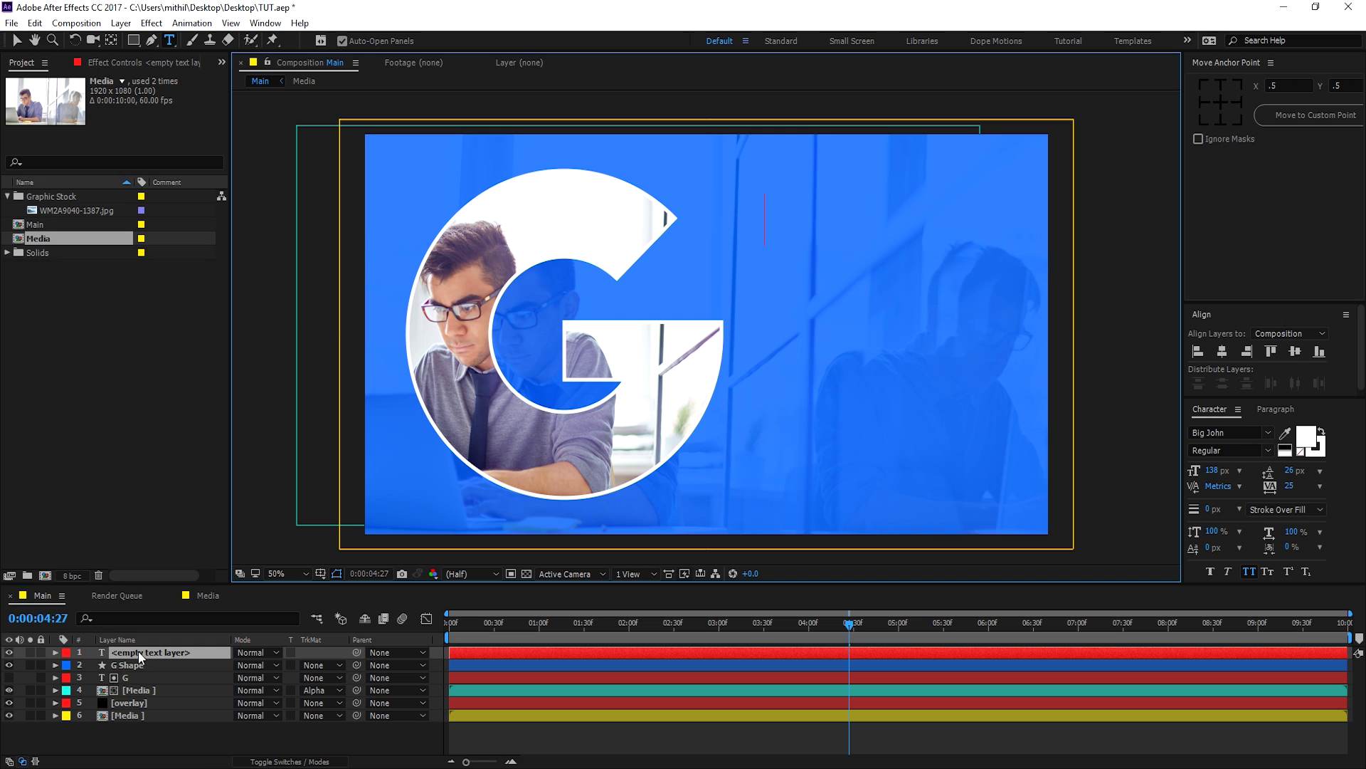
pyautogui.write('Globa')
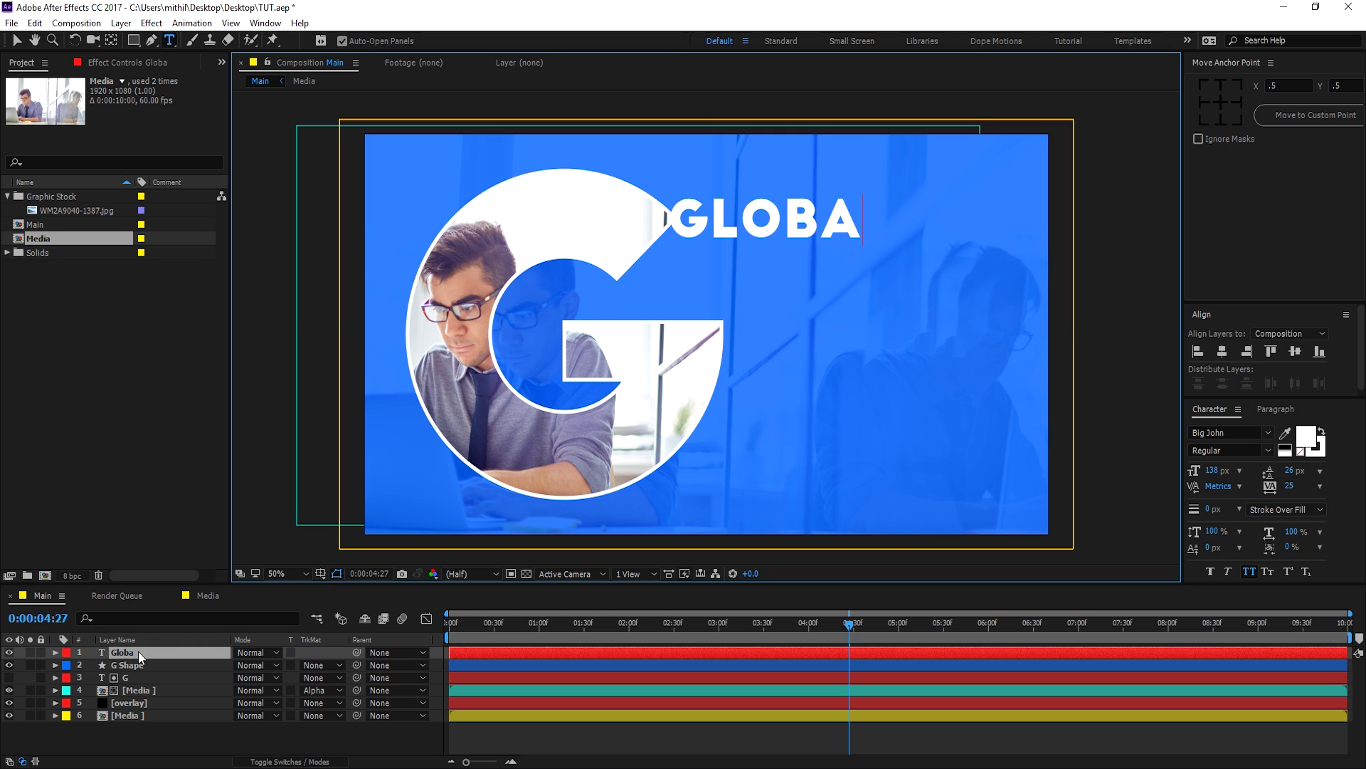
pyautogui.write('L')
# Step: Set the Global text's font size to 96 px and move it into the upper blue area right of the letter G
pyautogui.click(14, 41)
pyautogui.moveTo(844, 221); pyautogui.dragTo(895, 228)
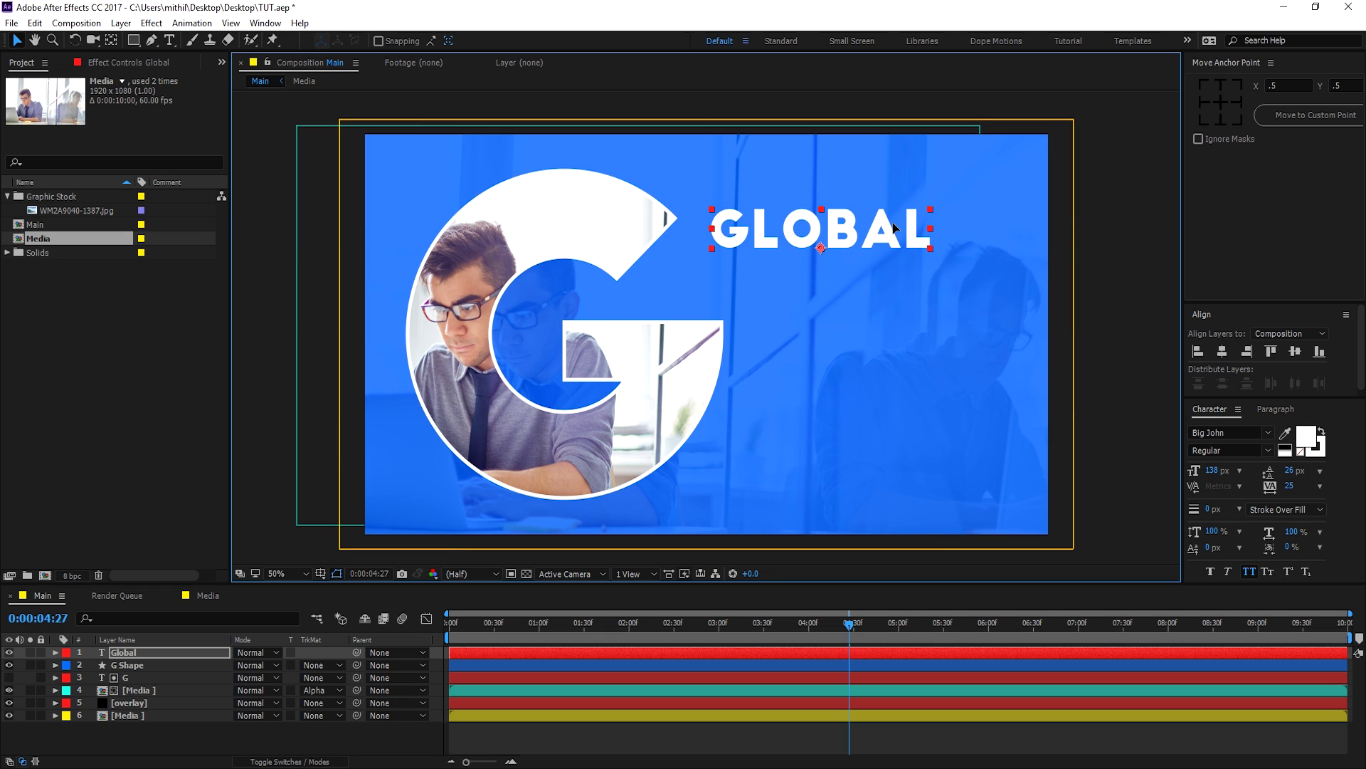
pyautogui.moveTo(1223, 468); pyautogui.dragTo(1185, 470)
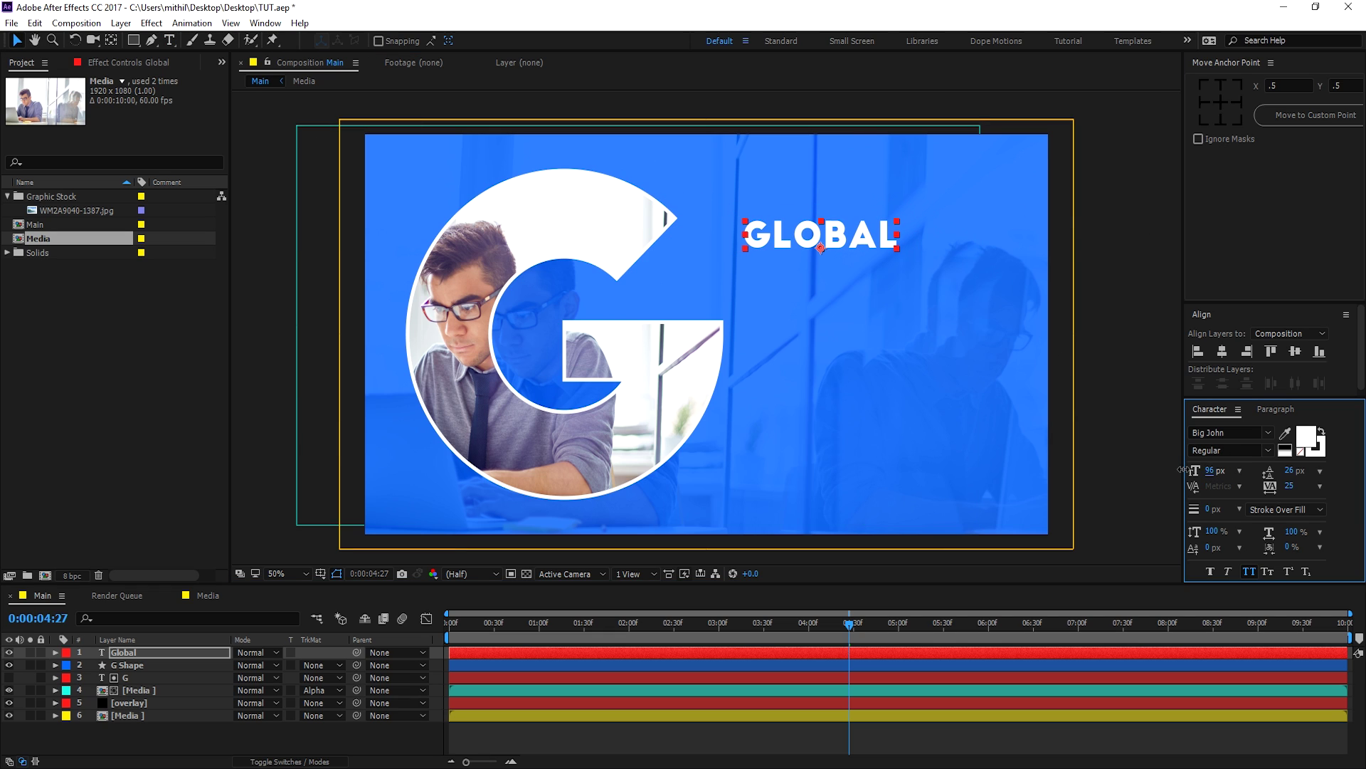
pyautogui.moveTo(837, 242); pyautogui.dragTo(894, 242)
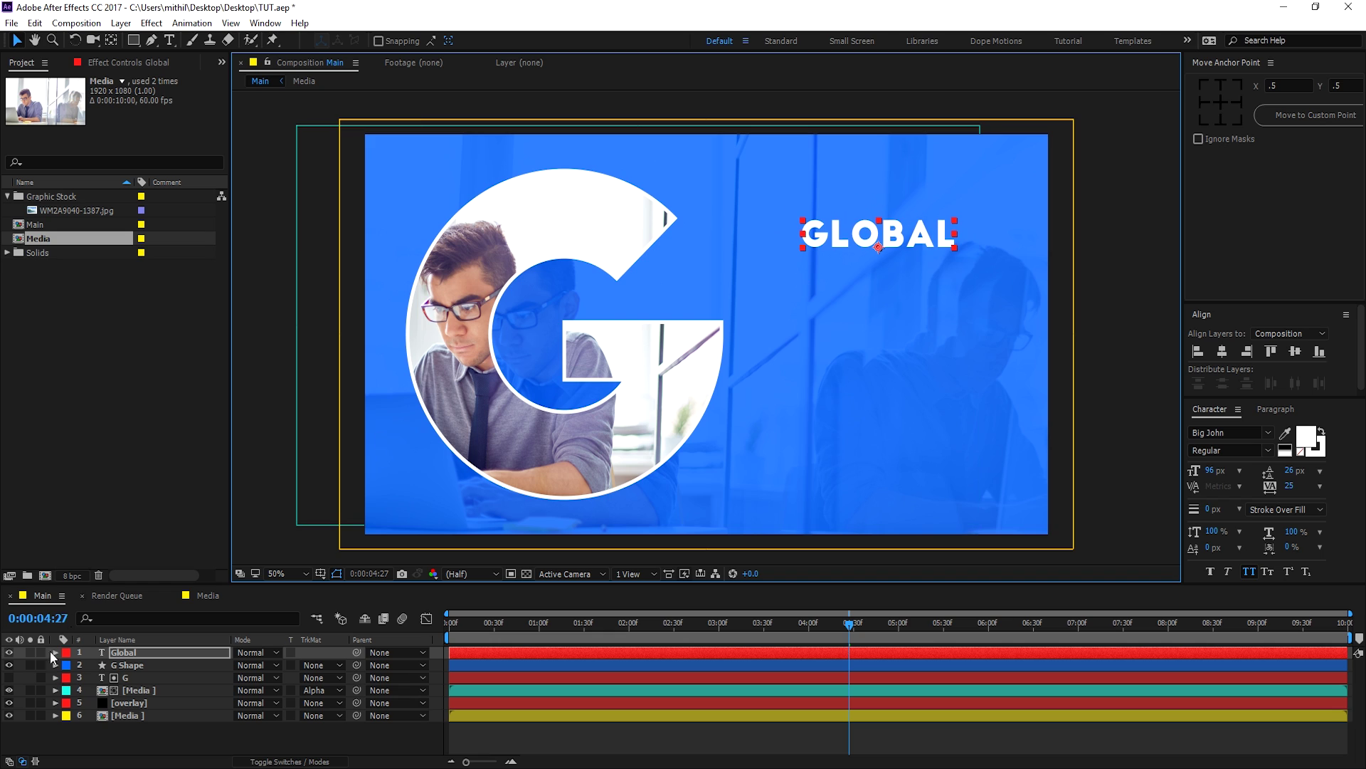
# Step: Duplicate the Global text layer
pyautogui.click(143, 657)
pyautogui.hotkey('ctrl', 'd')
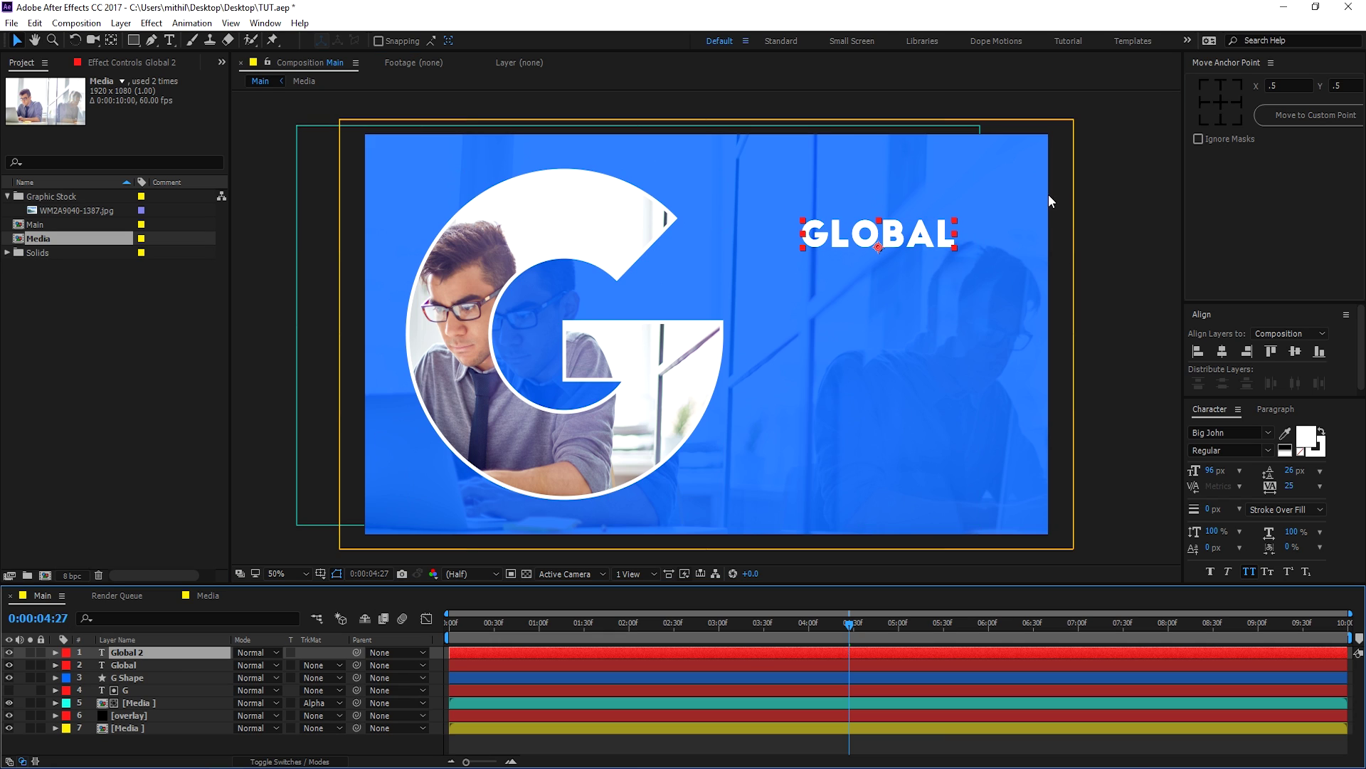
# Step: Place the duplicated text layer just below GLOBAL, change its text to BUSINESS GUIDE and shift it toward the letter G
pyautogui.moveTo(894, 232); pyautogui.dragTo(894, 268)
pyautogui.doubleClick(125, 652)
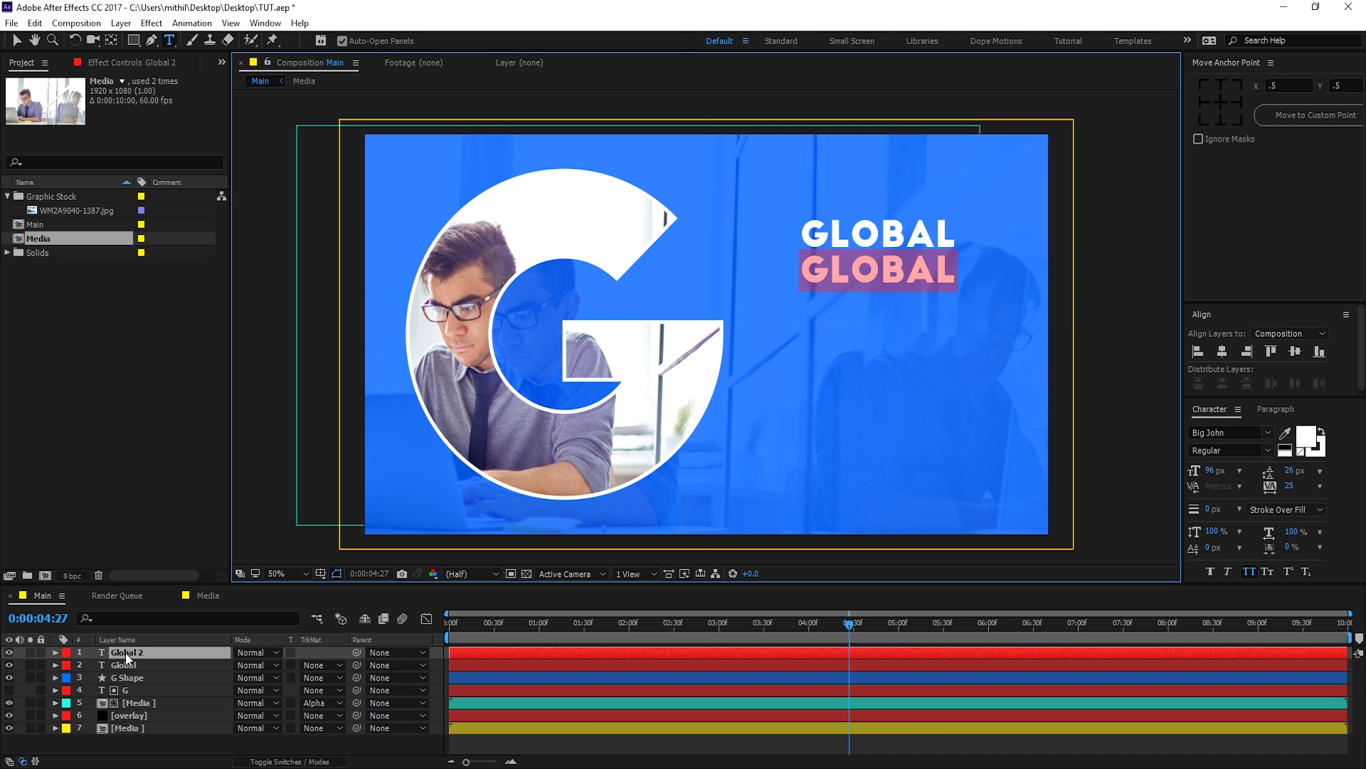
pyautogui.write('BUSINESS GUIDE')
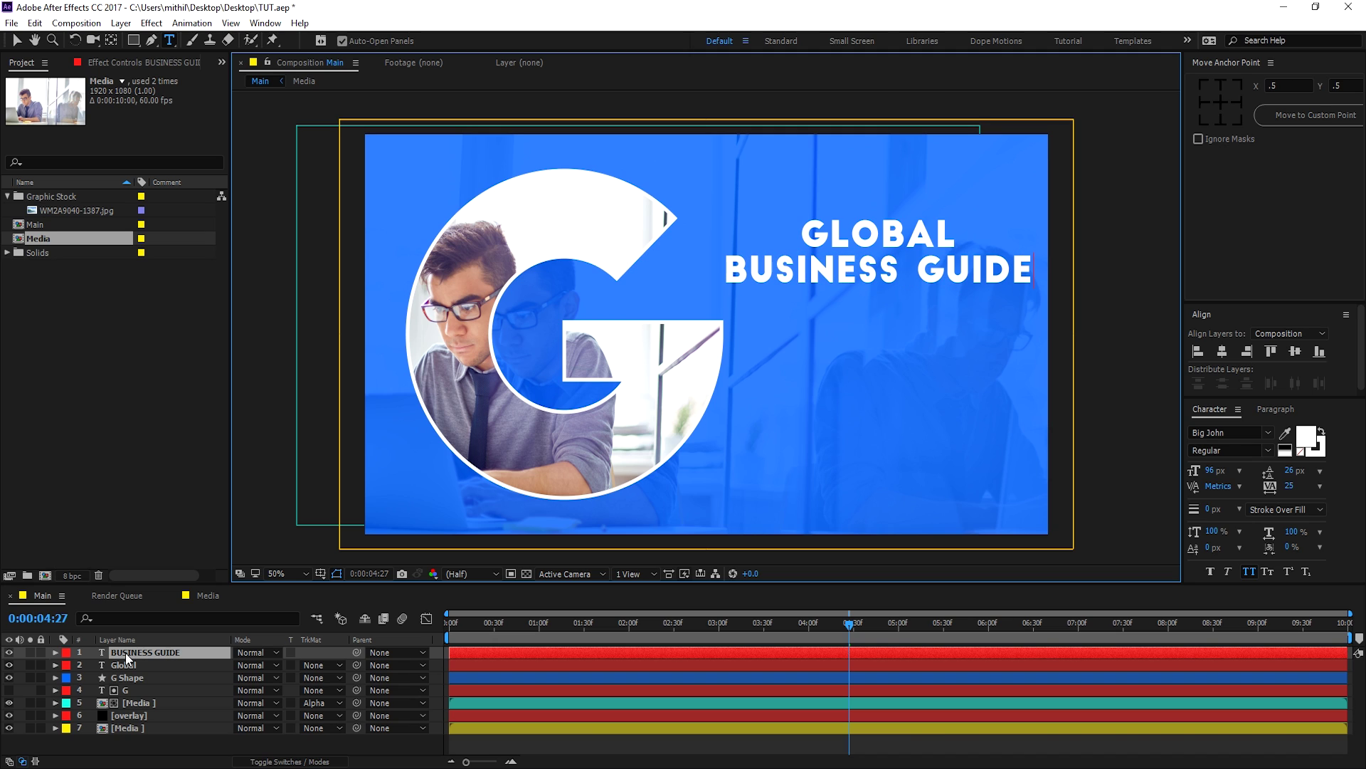
pyautogui.click(16, 42)
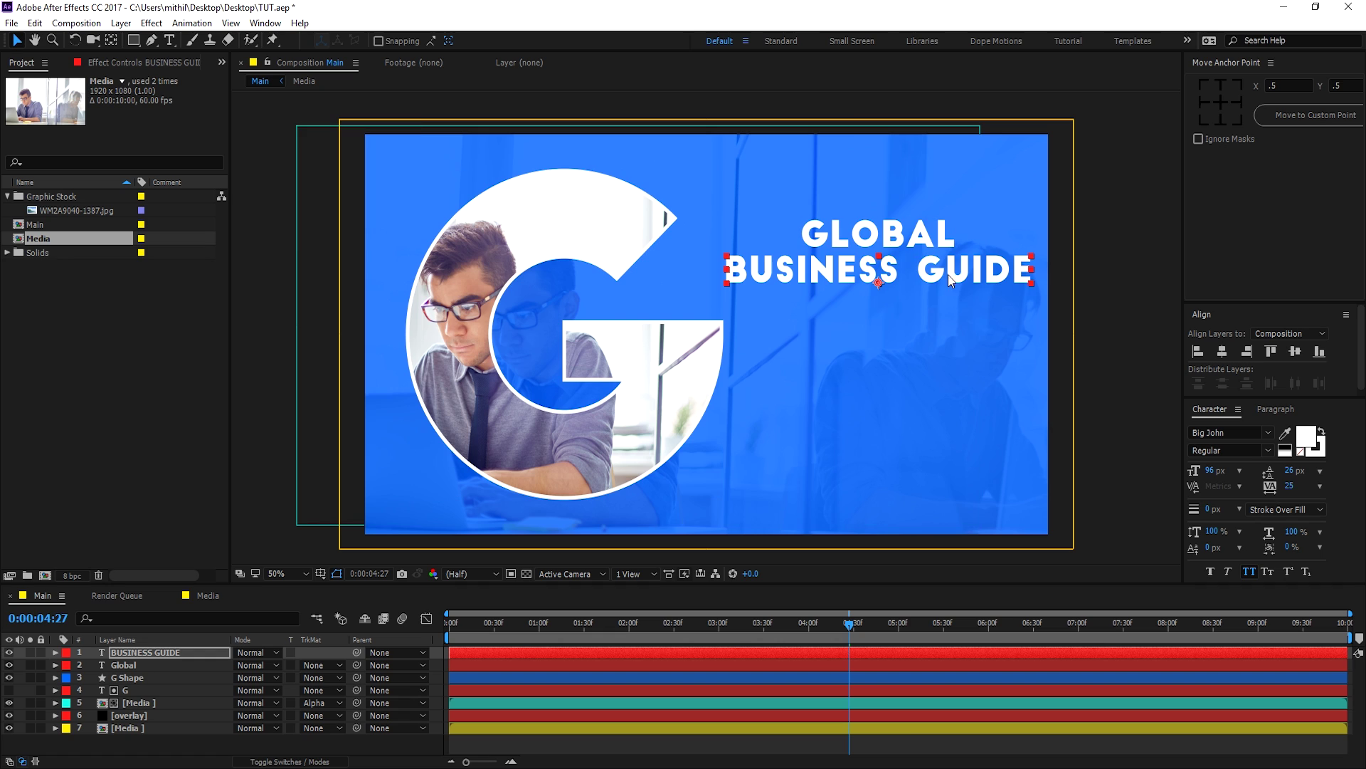
pyautogui.moveTo(938, 277); pyautogui.dragTo(897, 279)
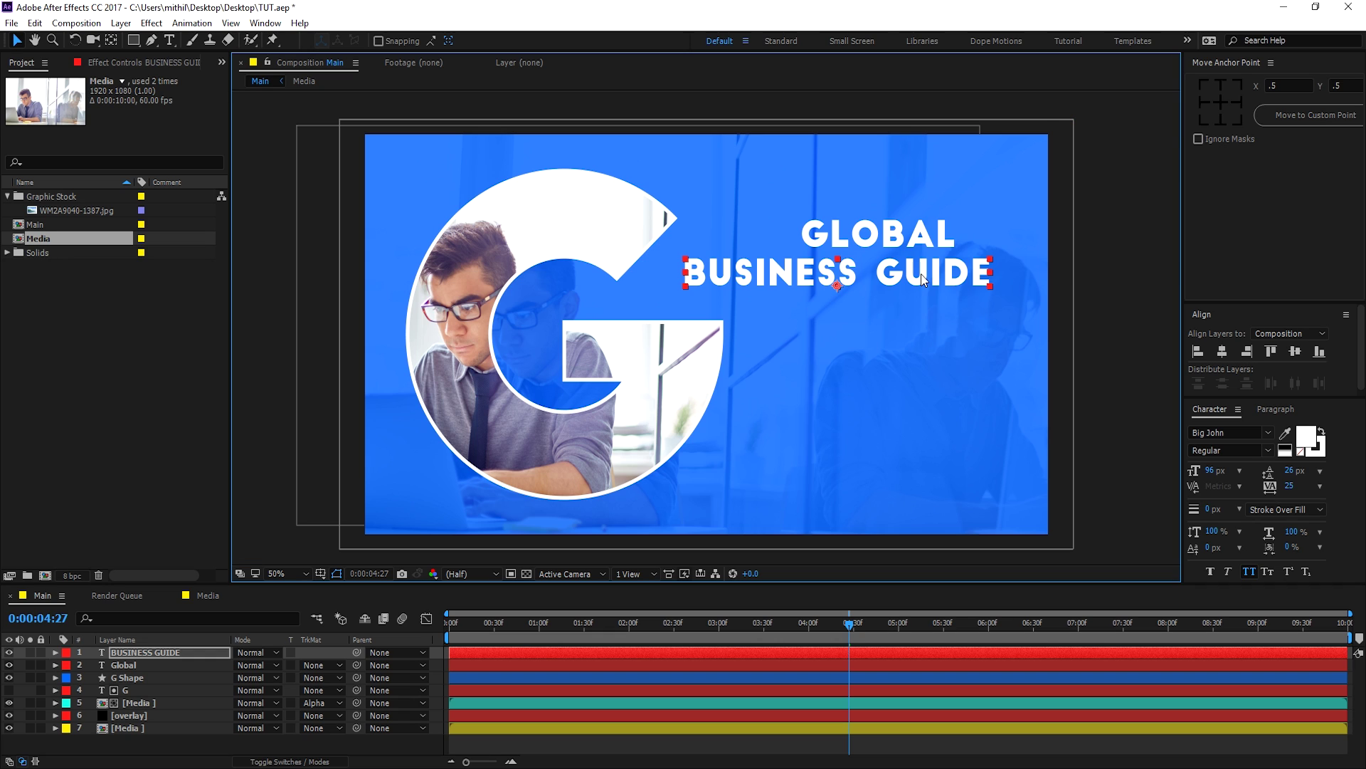
# Step: Format both the BUSINESS GUIDE and Global text layers with the UniSansHeavy font, an 81 px font size and 13 tracking
pyautogui.keyDown('shift'); pyautogui.click(154, 657); pyautogui.keyUp('shift')
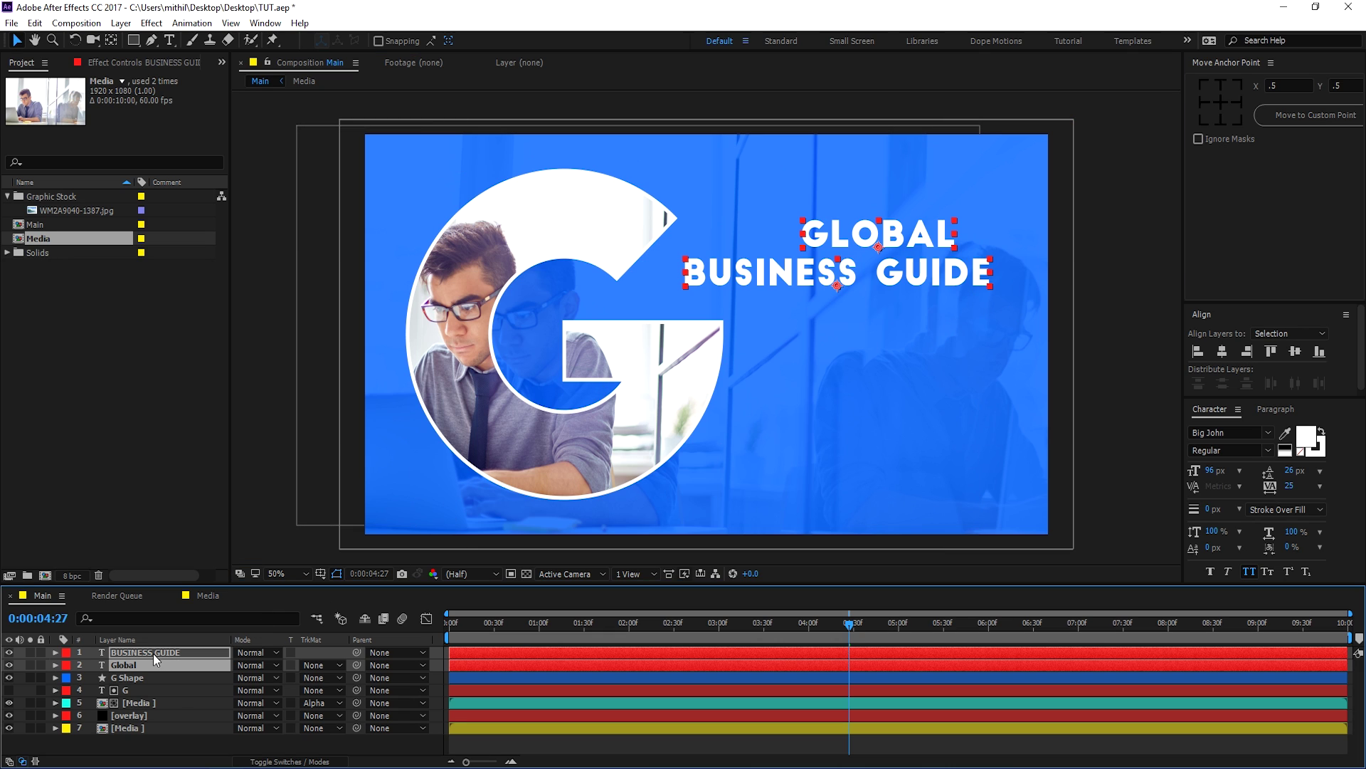
pyautogui.click(1235, 430)
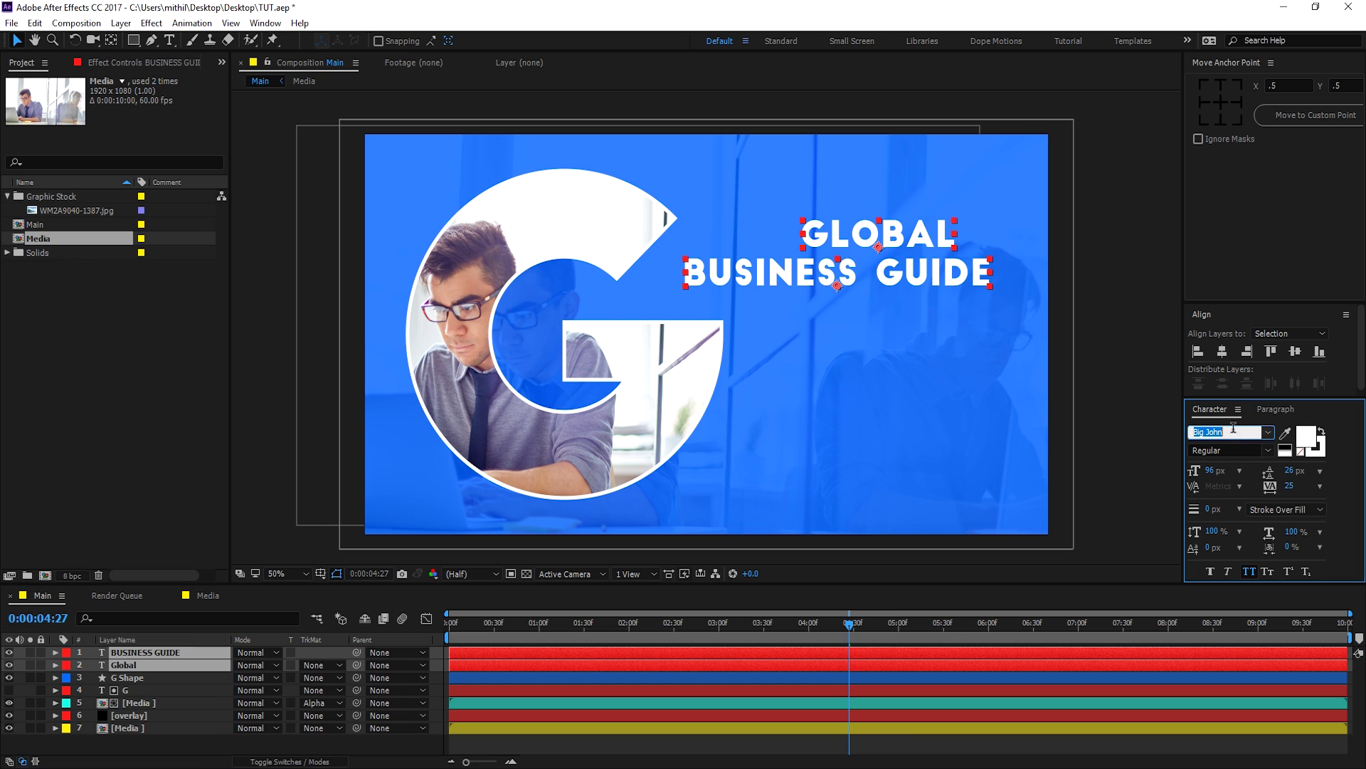
pyautogui.write('Uni Sans')
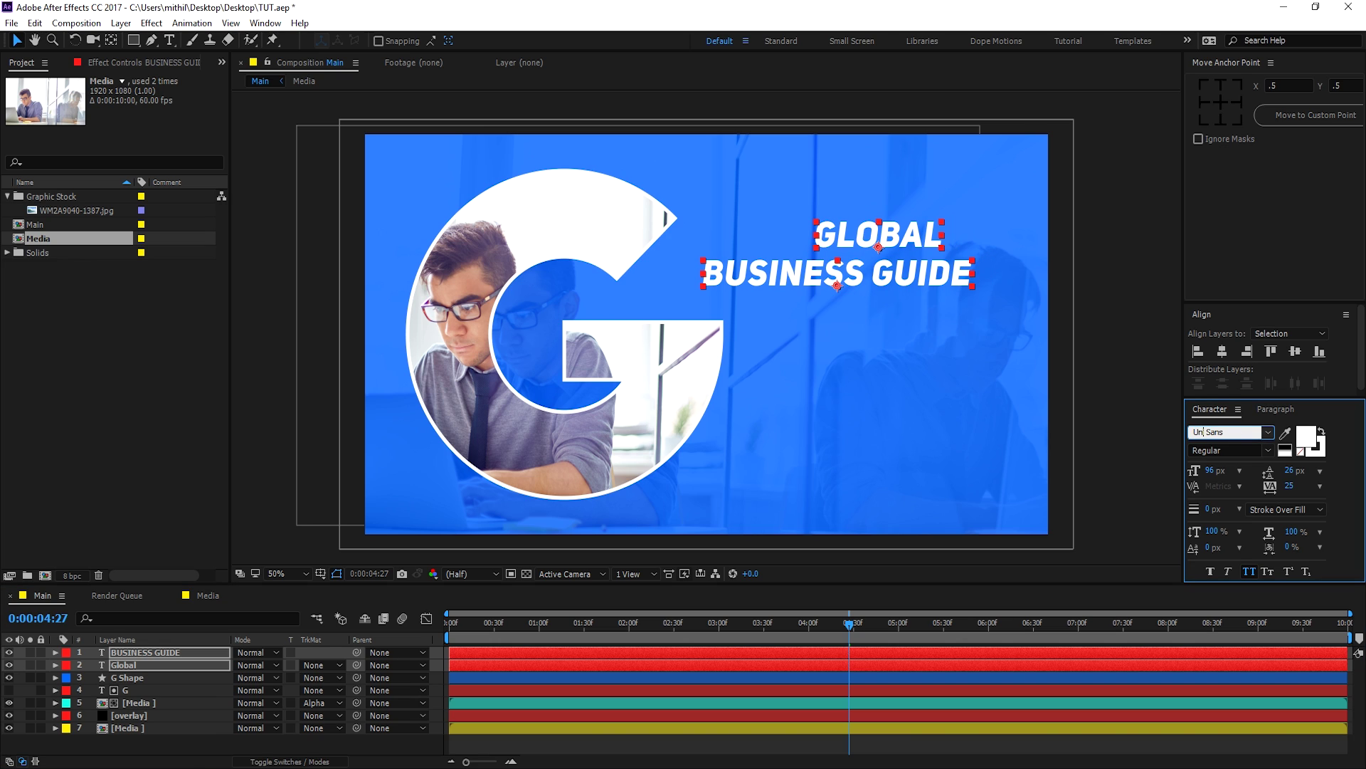
pyautogui.click(1267, 432)
pyautogui.click(1239, 510)
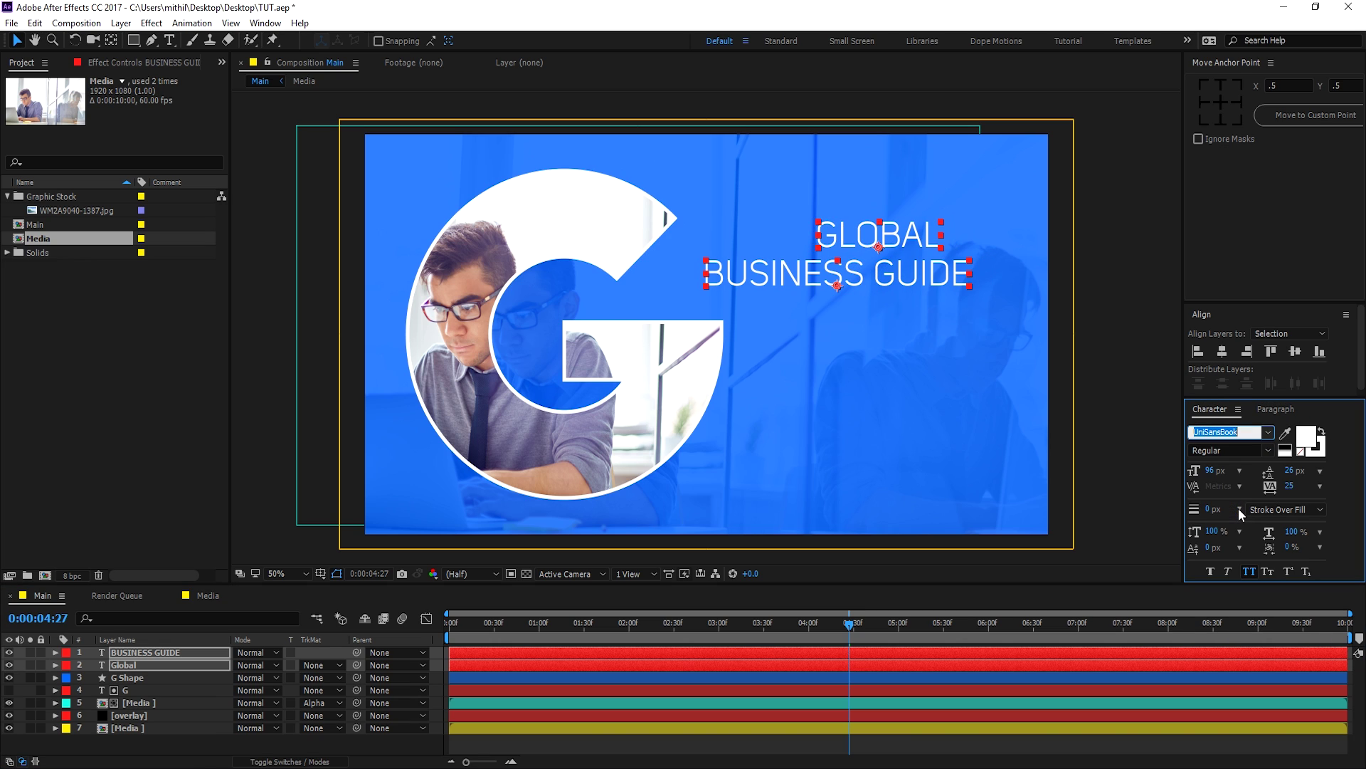
pyautogui.click(1268, 432)
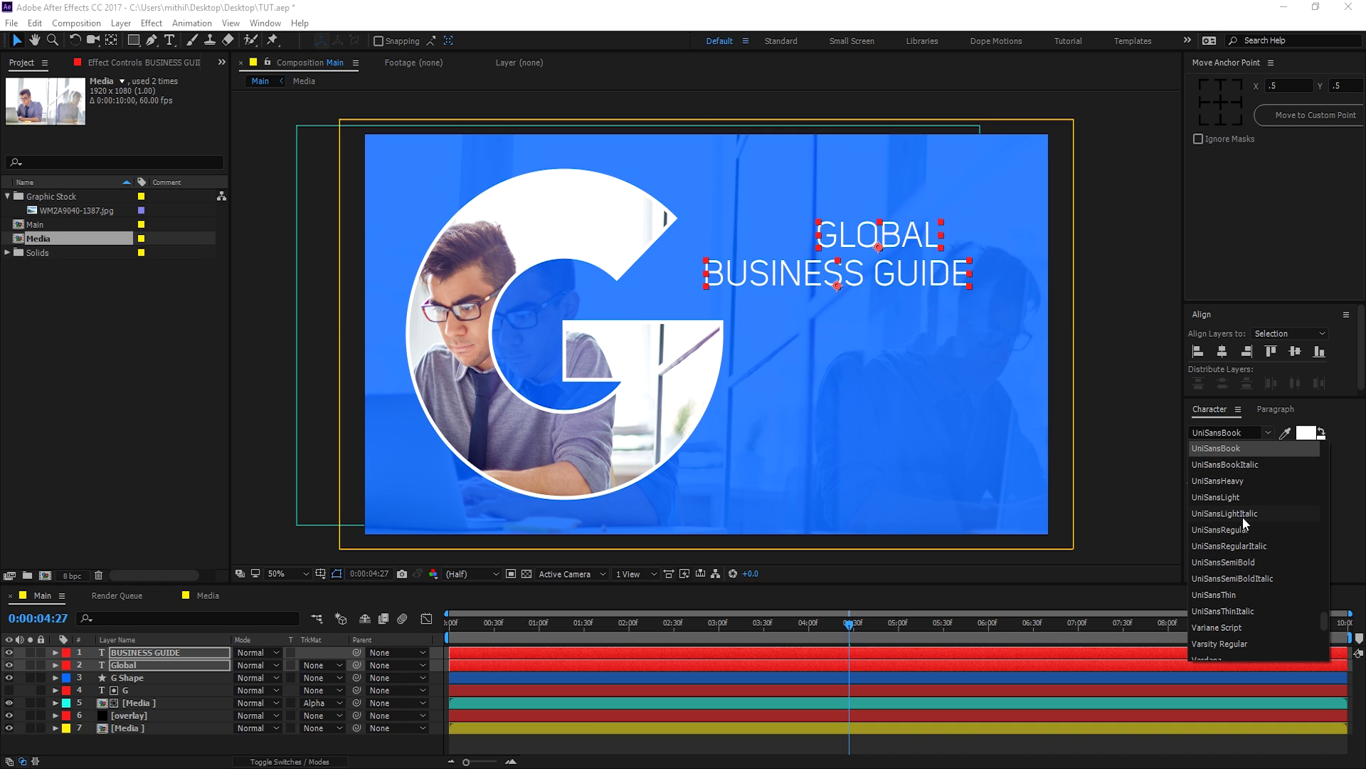
pyautogui.click(1241, 563)
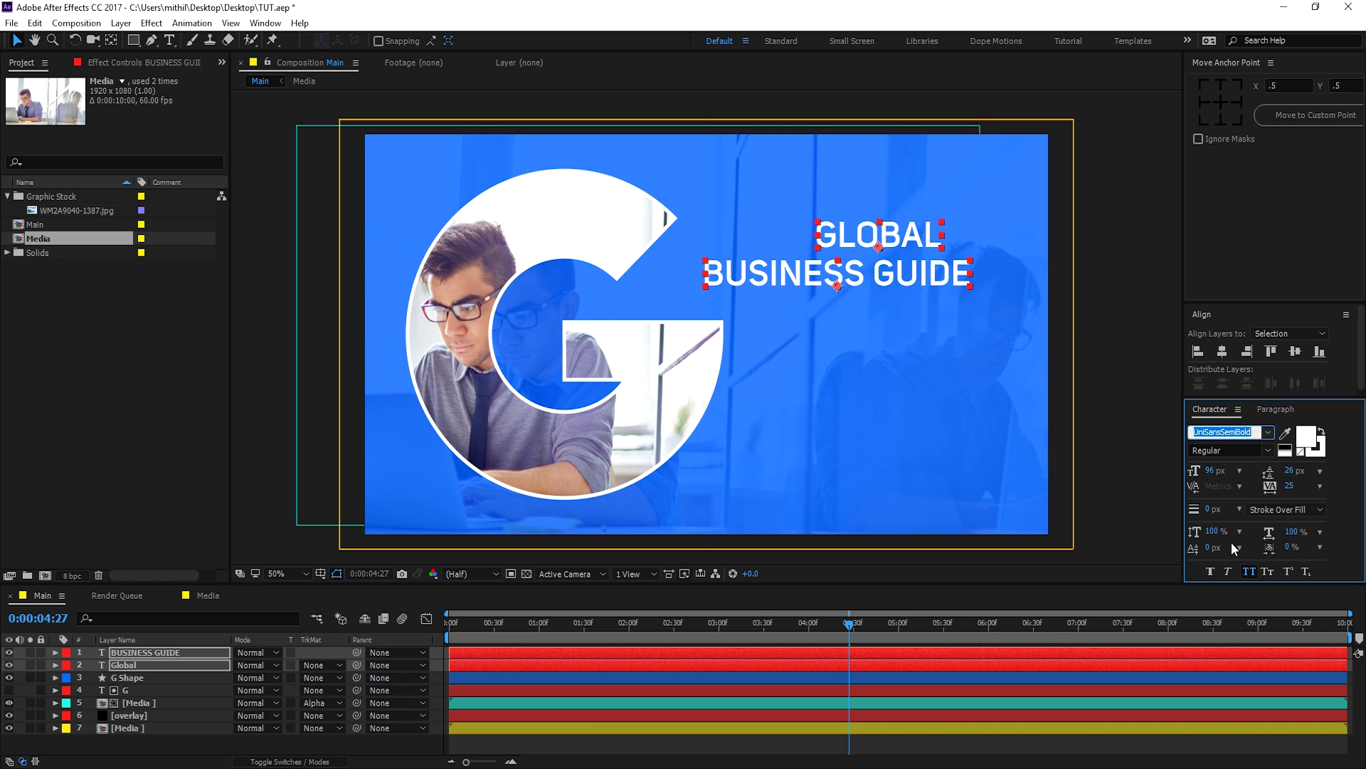
pyautogui.click(1267, 432)
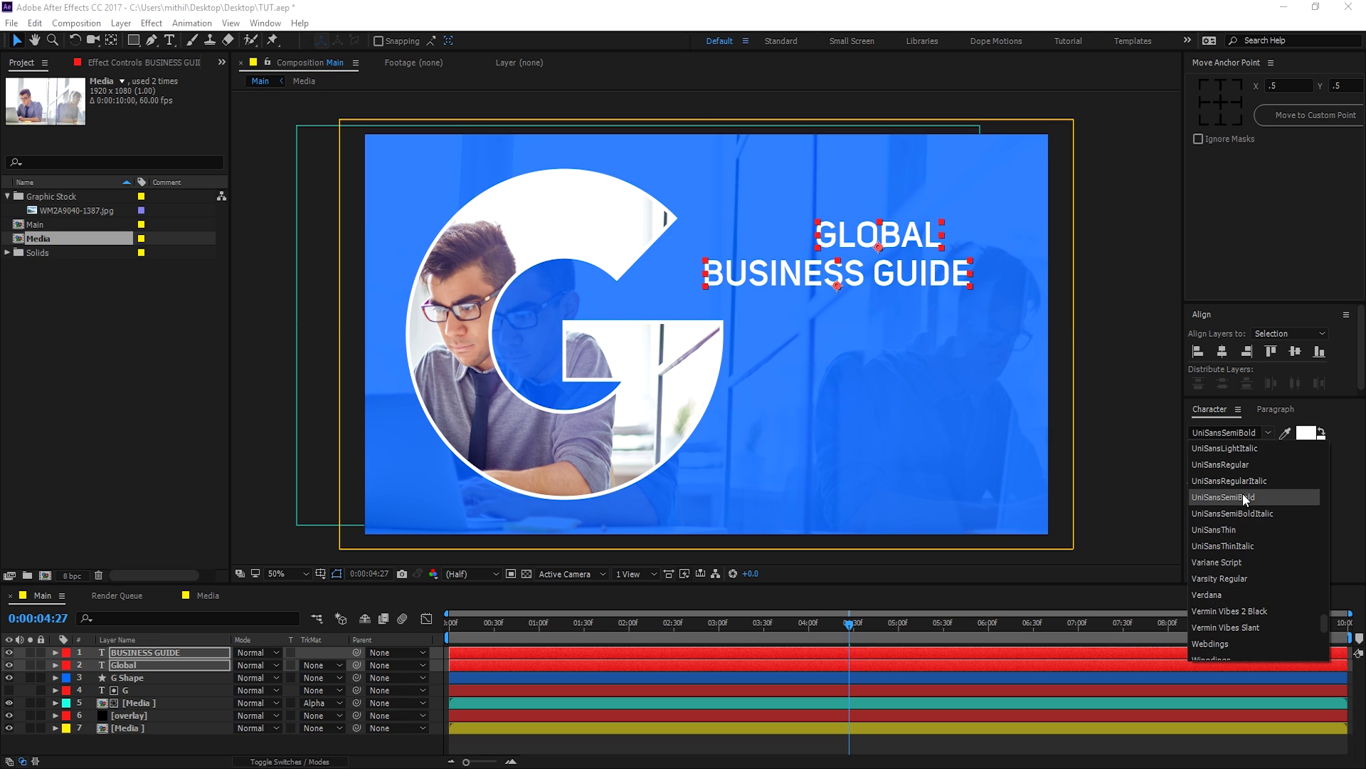
pyautogui.click(1236, 464)
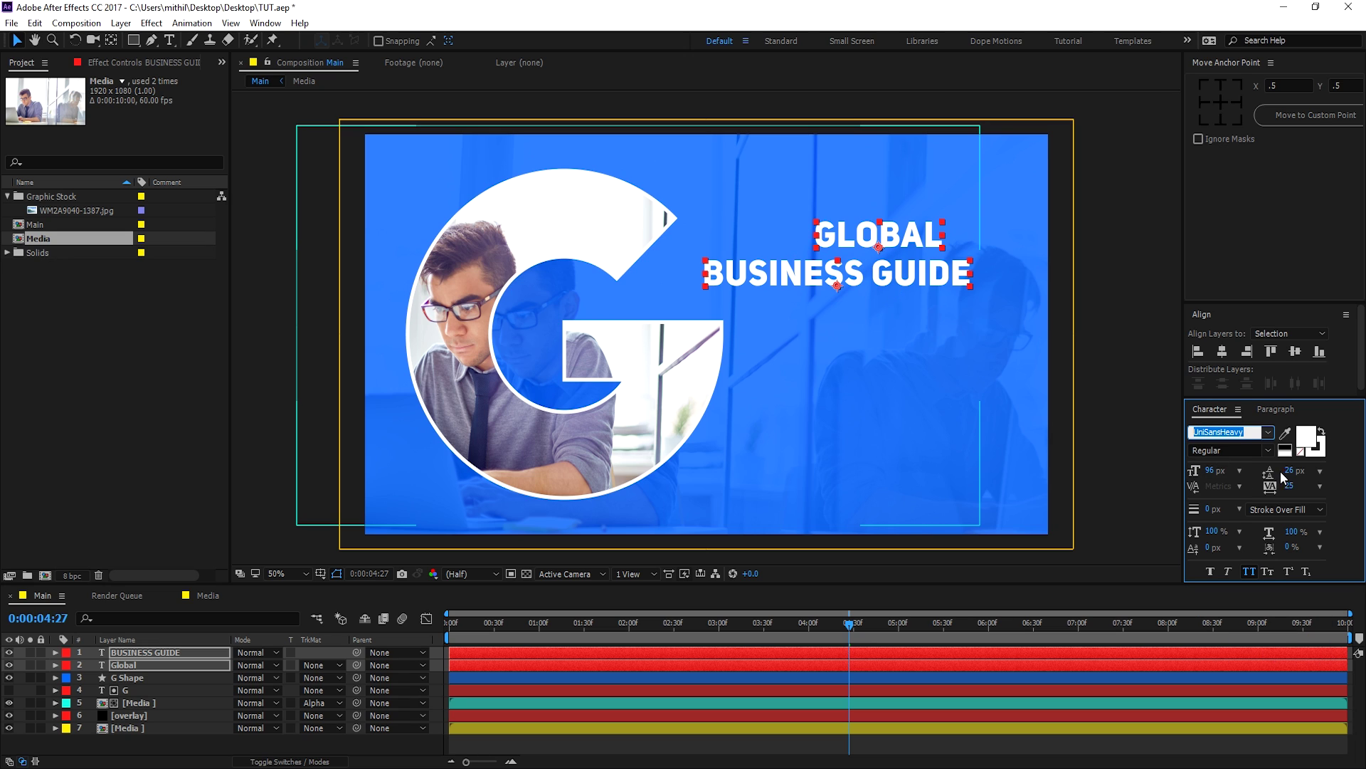
pyautogui.moveTo(1210, 470); pyautogui.dragTo(1198, 473)
pyautogui.moveTo(1286, 485); pyautogui.dragTo(983, 358)
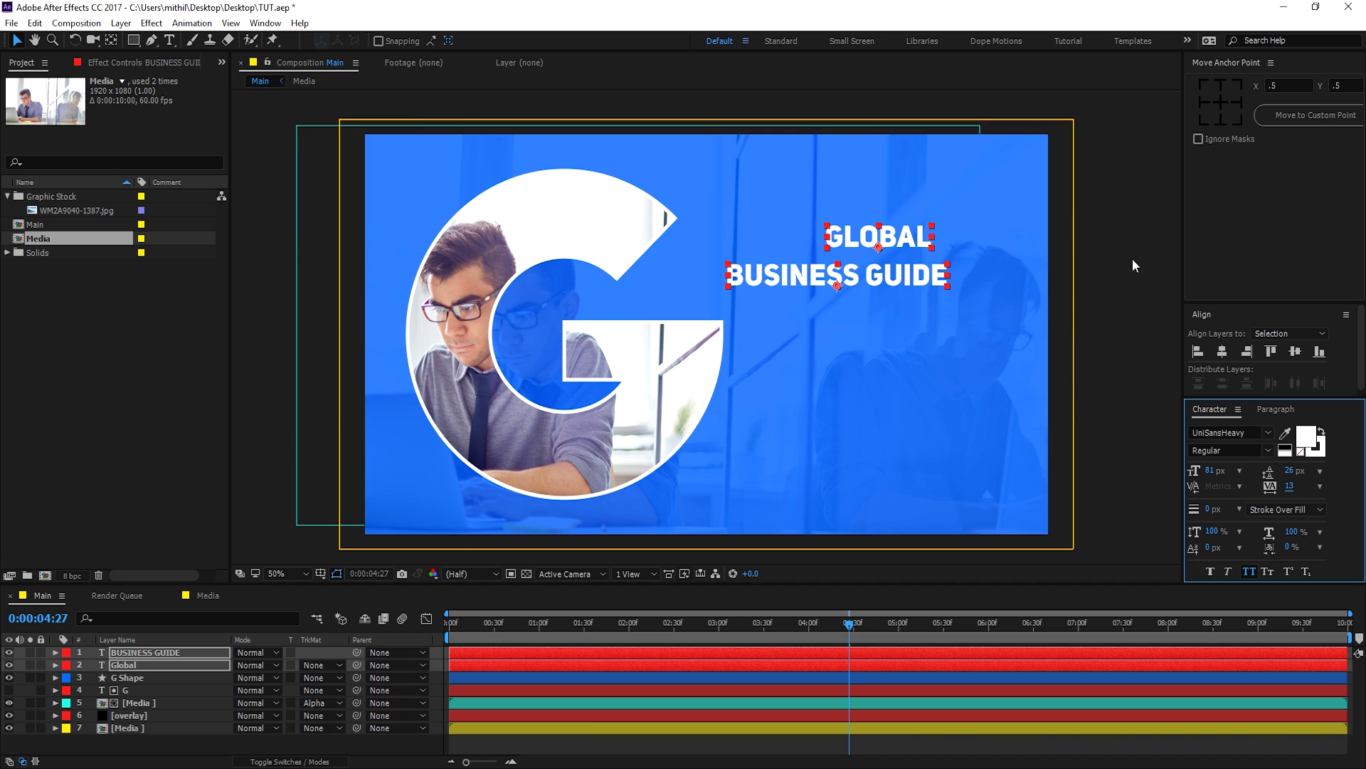
# Step: Show the title/action safe guides and move both text layers together until BUSINESS GUIDE ends at the right title-safe margin
pyautogui.click(321, 574)
pyautogui.click(374, 588)
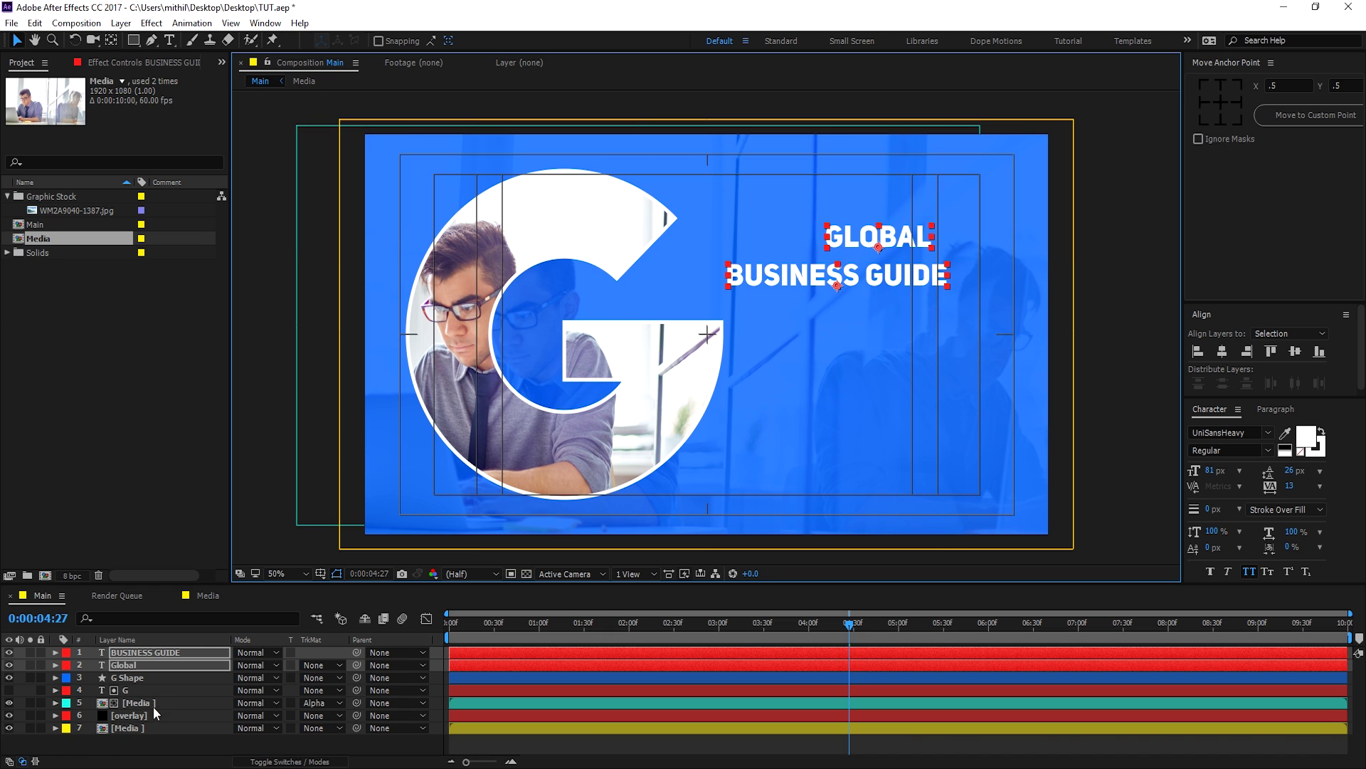
pyautogui.moveTo(902, 278); pyautogui.dragTo(926, 277)
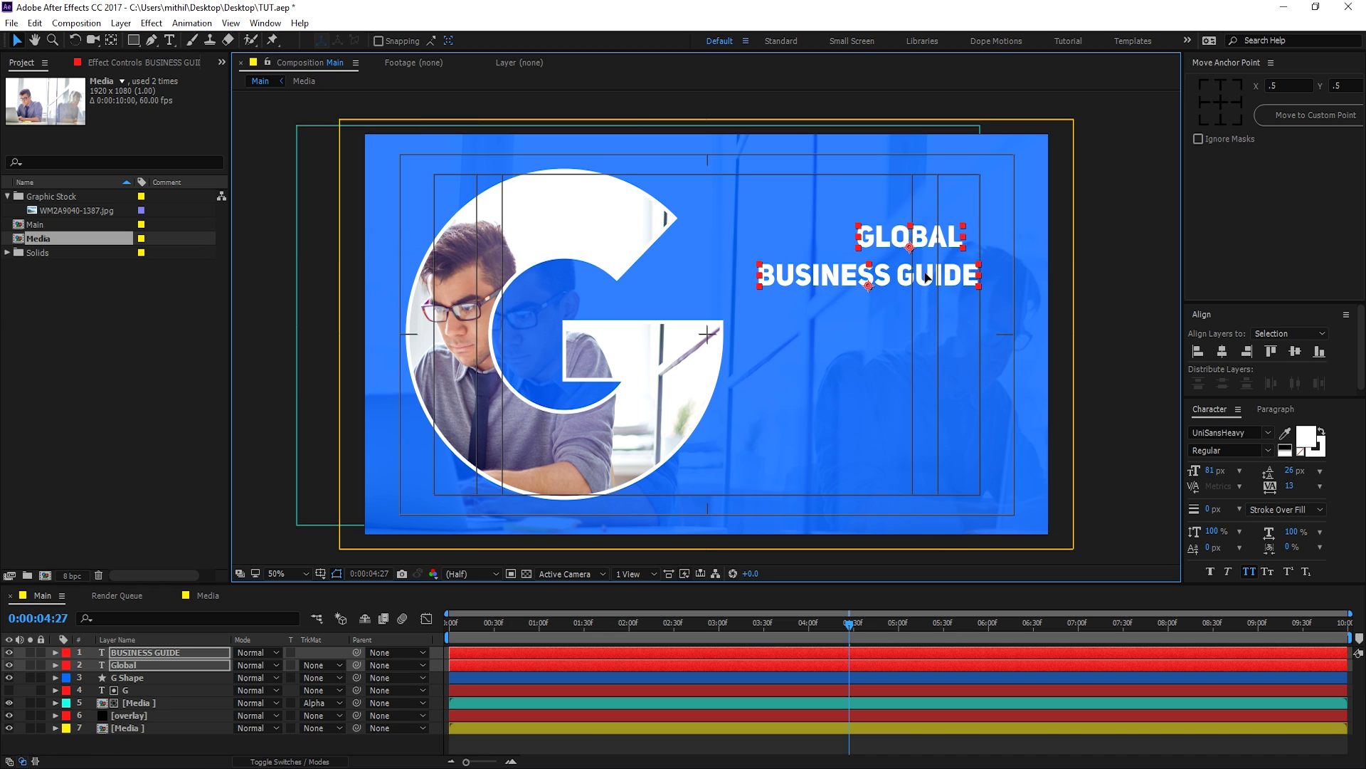
pyautogui.click(156, 754)
# Step: Move GLOBAL closer above BUSINESS GUIDE with their right edges flush, and hide the title/action safe guides
pyautogui.click(146, 651)
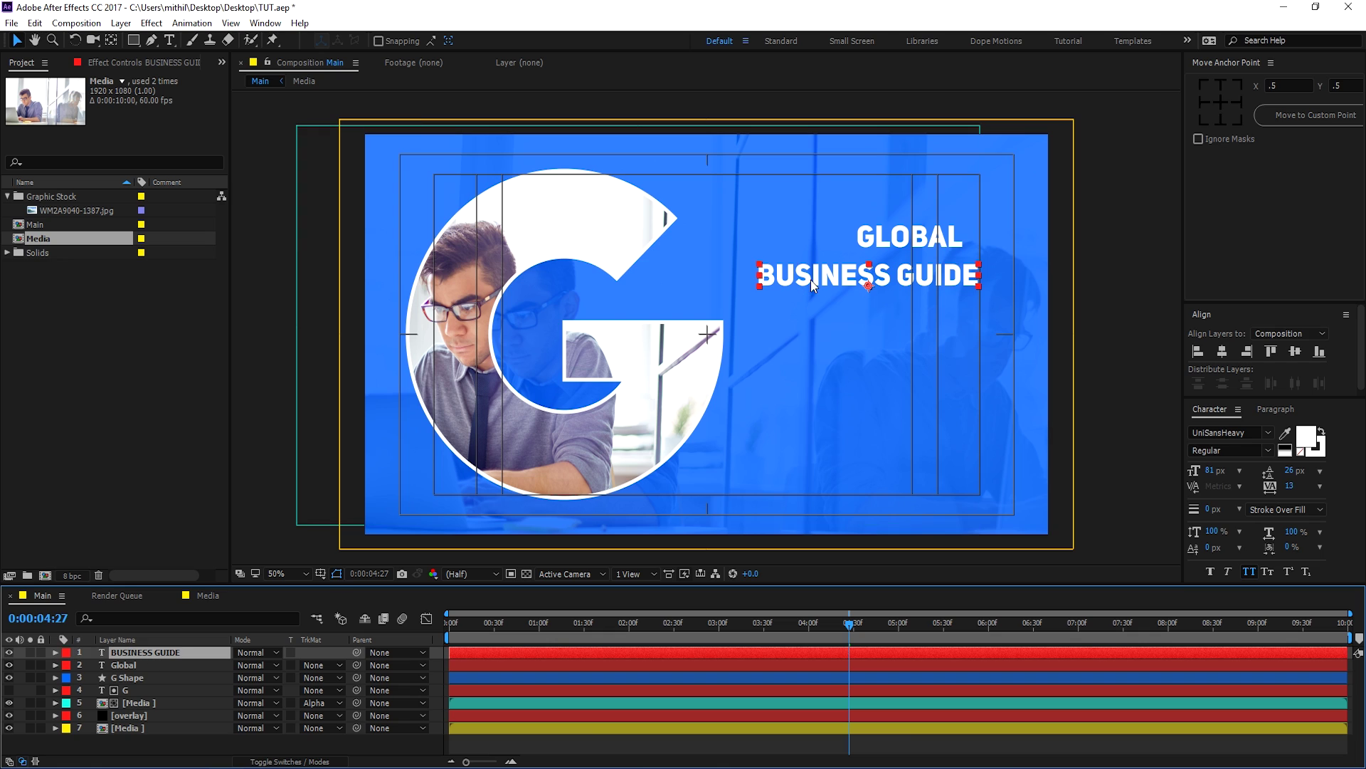
pyautogui.click(885, 242)
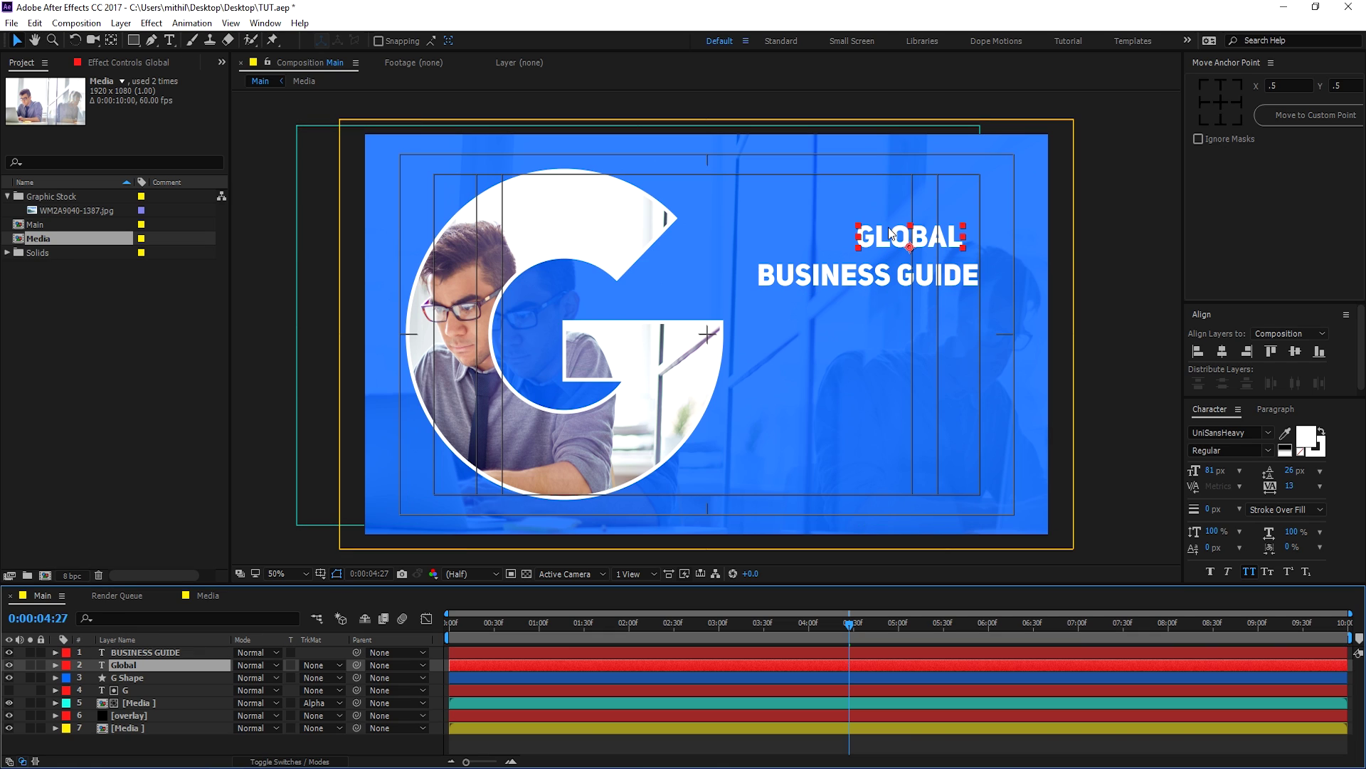
pyautogui.moveTo(912, 238); pyautogui.dragTo(922, 247)
pyautogui.click(327, 559)
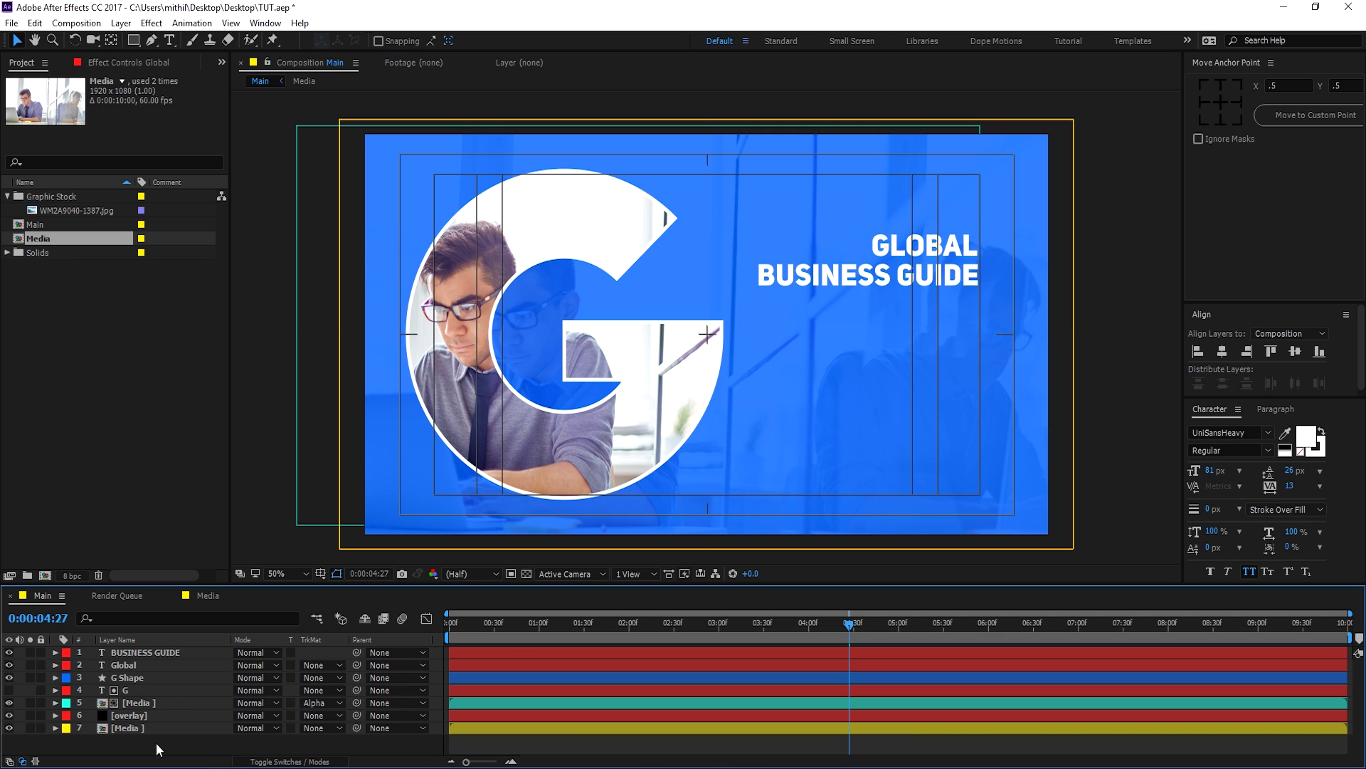
pyautogui.click(337, 574)
pyautogui.click(348, 598)
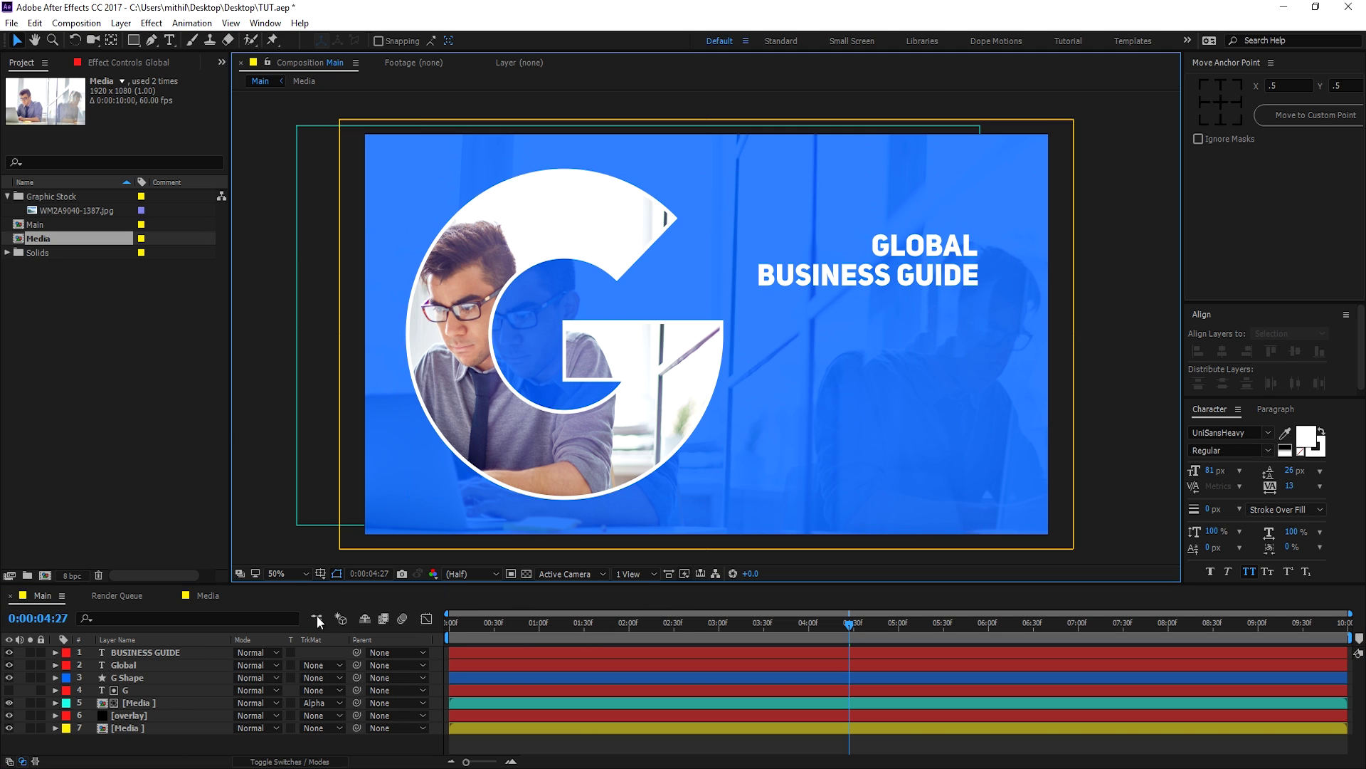
pyautogui.click(160, 750)
# Step: Add Position keyframes to both the BUSINESS GUIDE and Global text layers at 0:00:04:00
pyautogui.moveTo(847, 624); pyautogui.dragTo(808, 635)
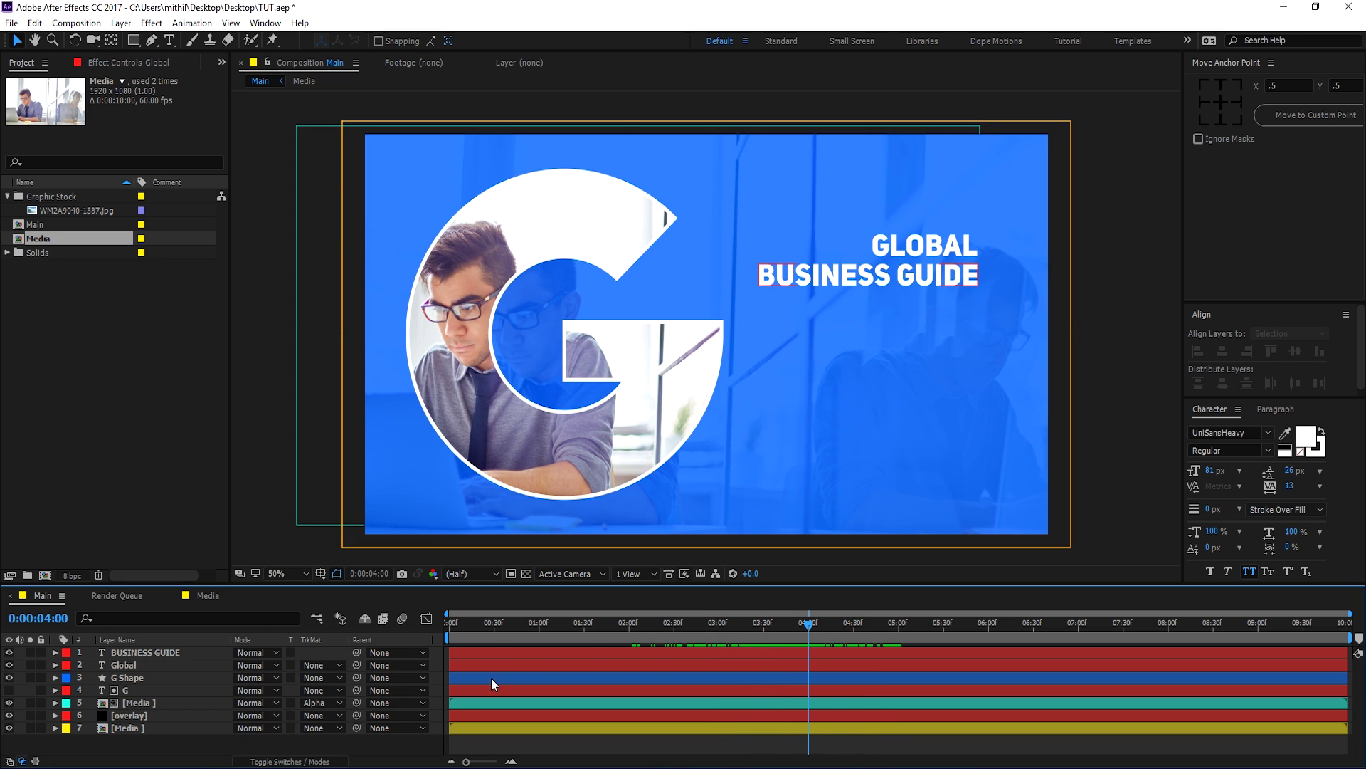
pyautogui.click(126, 656)
pyautogui.keyDown('shift'); pyautogui.click(126, 662); pyautogui.keyUp('shift')
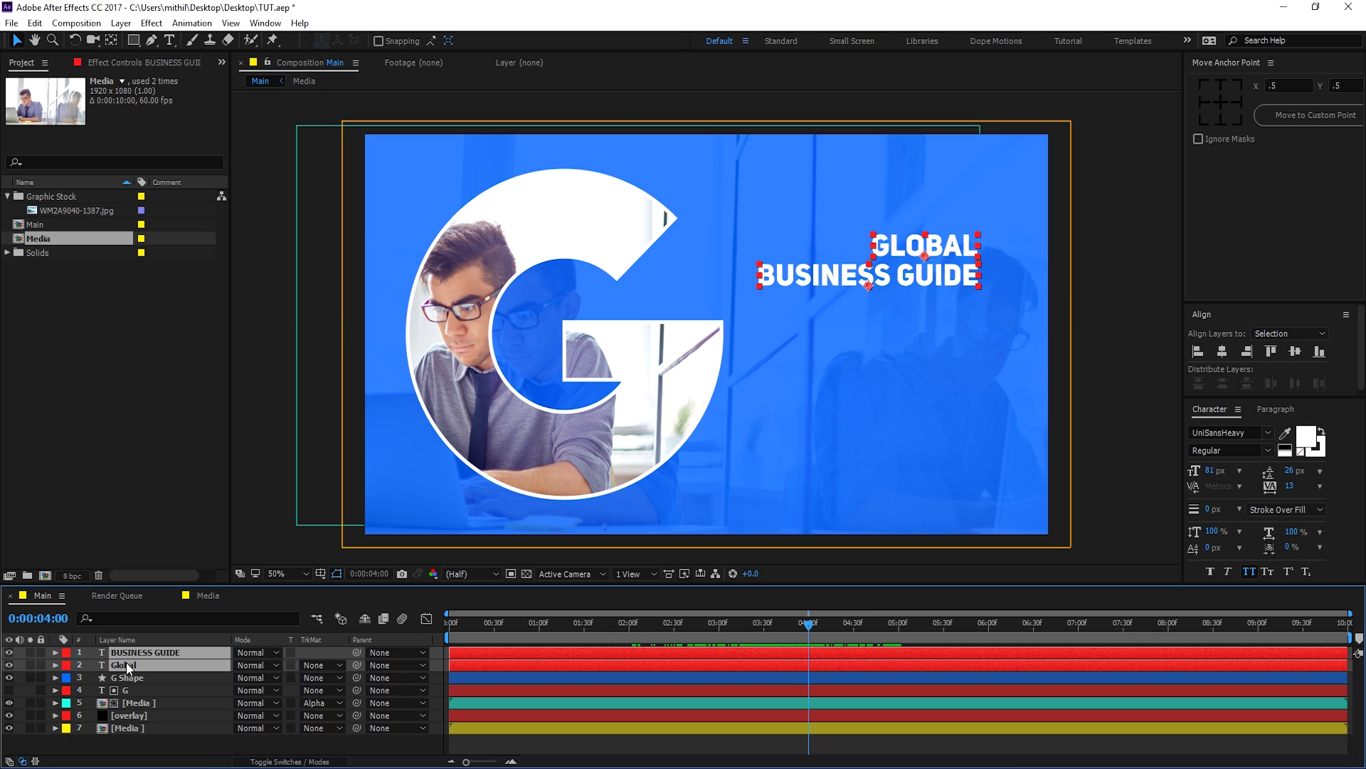
pyautogui.press('p')
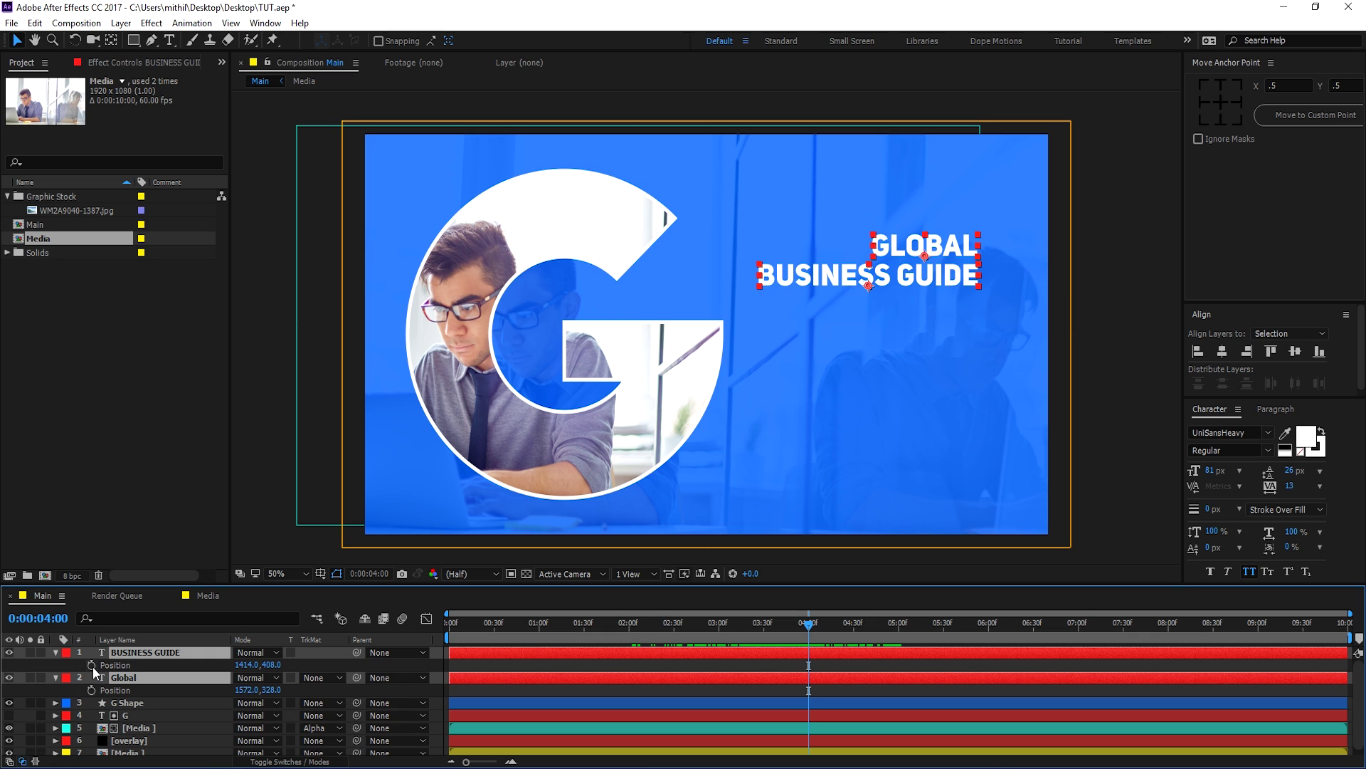
pyautogui.click(92, 665)
# Step: At 0:00:03:00, move both text layers horizontally off the frame's right side and ease all their Position keyframes
pyautogui.moveTo(791, 619); pyautogui.dragTo(719, 625)
pyautogui.click(891, 279)
pyautogui.moveTo(891, 279); pyautogui.dragTo(1187, 286)
pyautogui.moveTo(708, 659); pyautogui.dragTo(837, 703)
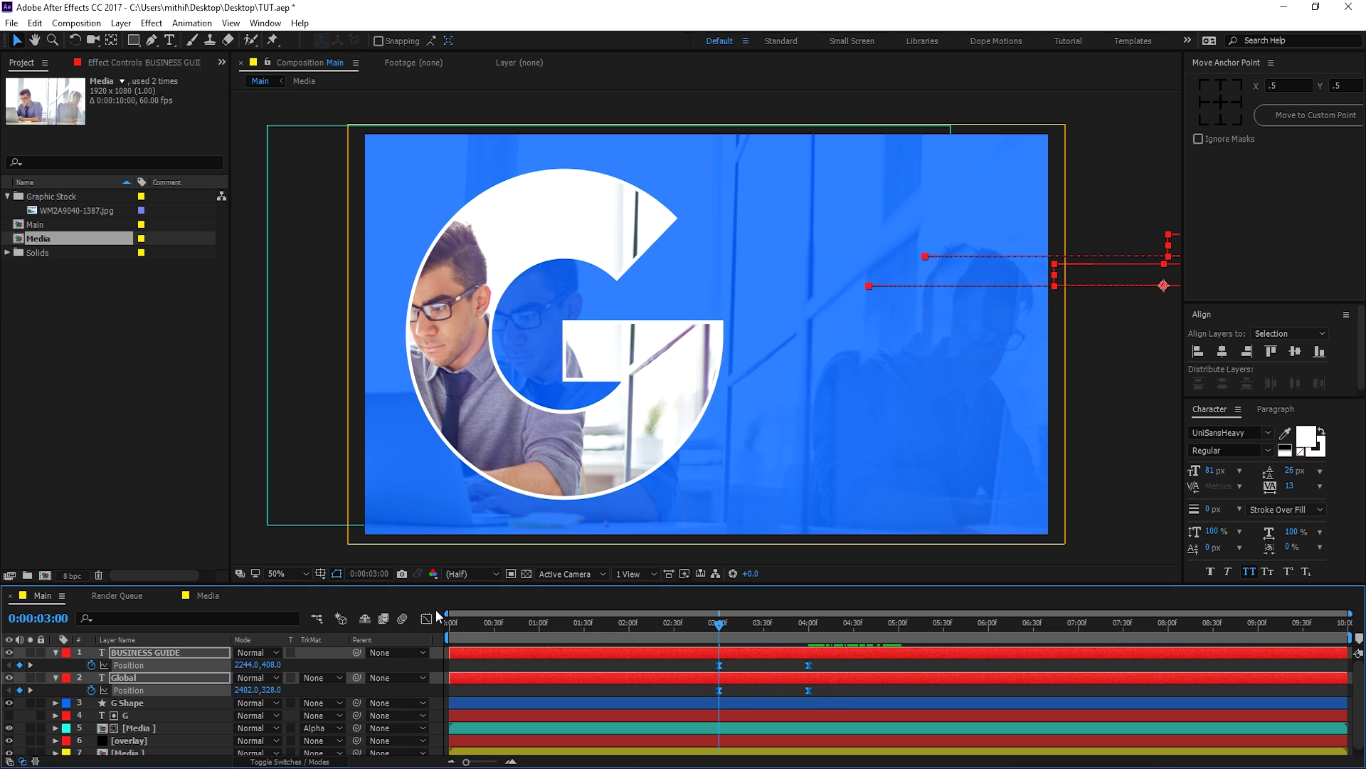
# Step: Increase the end keyframes' incoming ease on both texts' Position speed curves so the slide-in slows gradually, and preview it
pyautogui.click(426, 618)
pyautogui.click(812, 725)
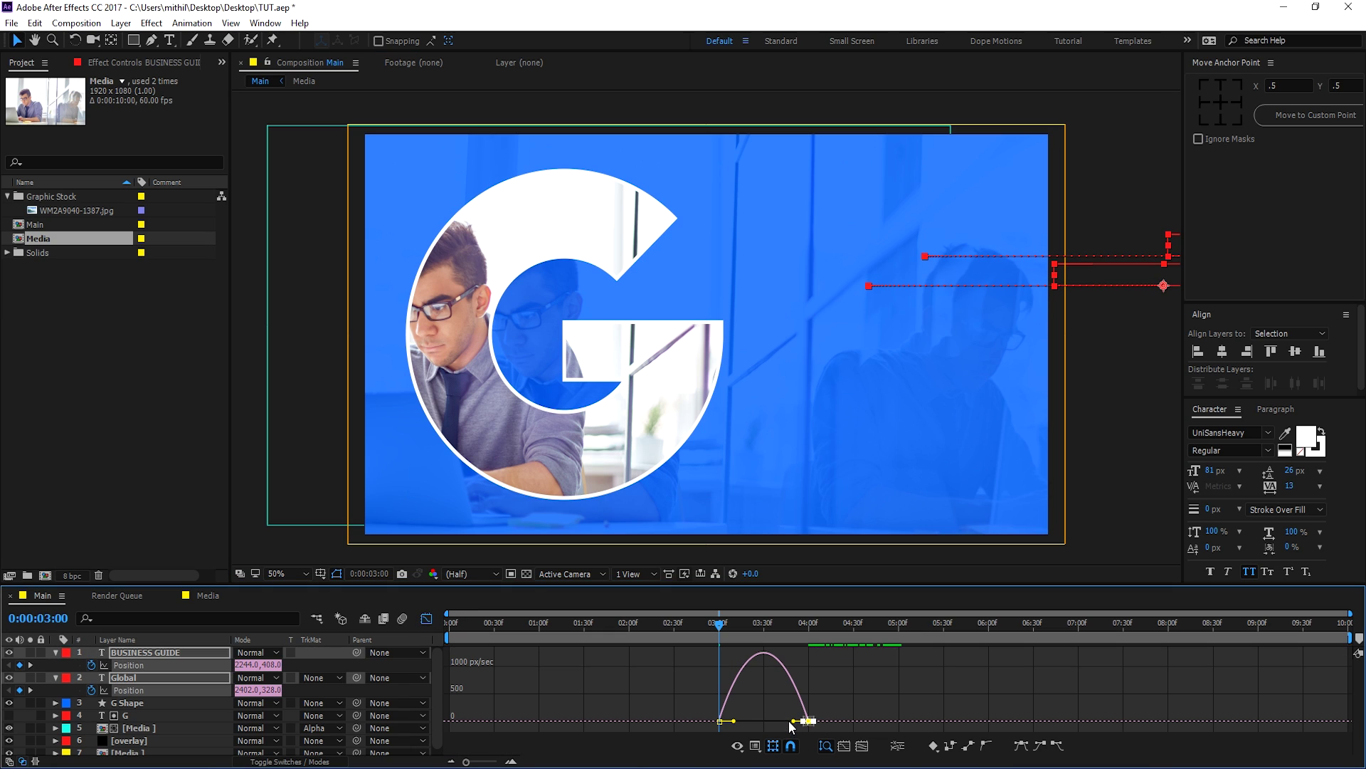
pyautogui.moveTo(793, 721); pyautogui.dragTo(744, 721)
pyautogui.click(426, 619)
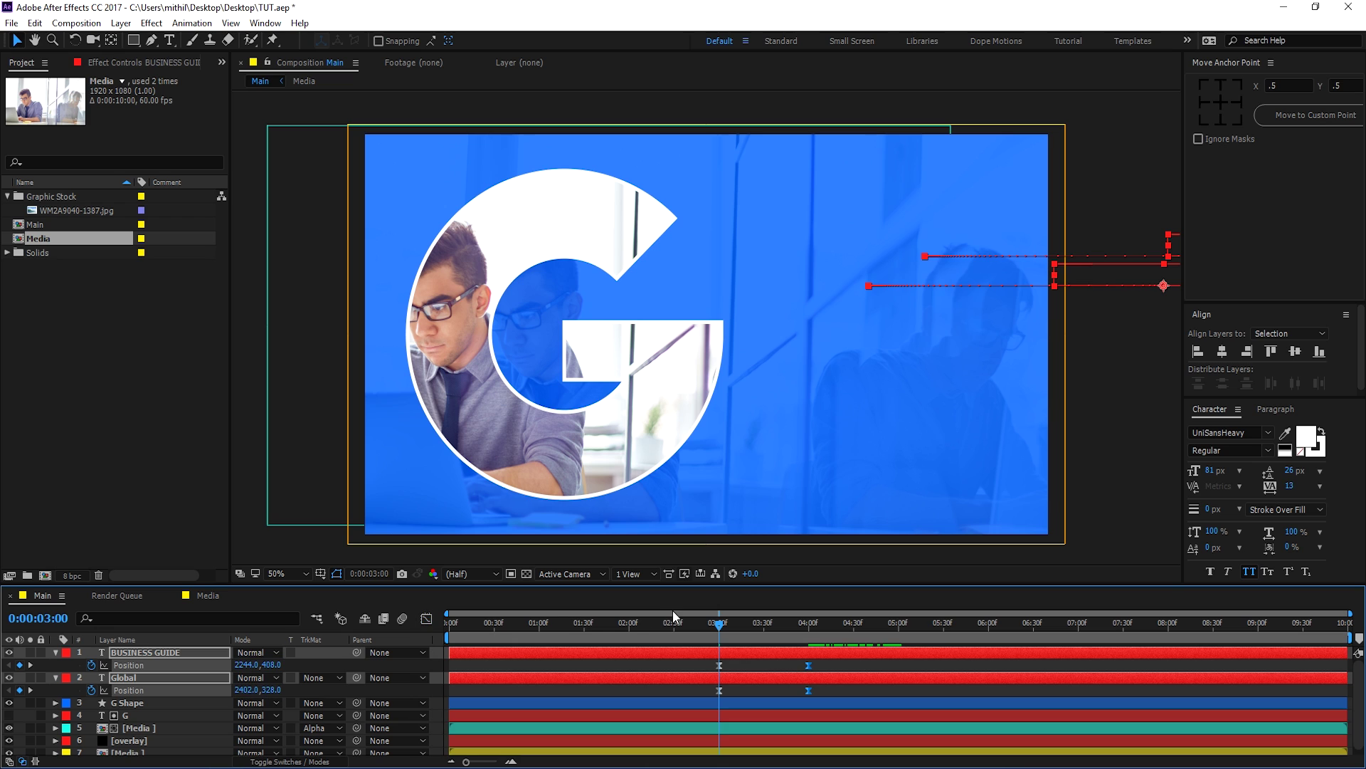
pyautogui.press('space')
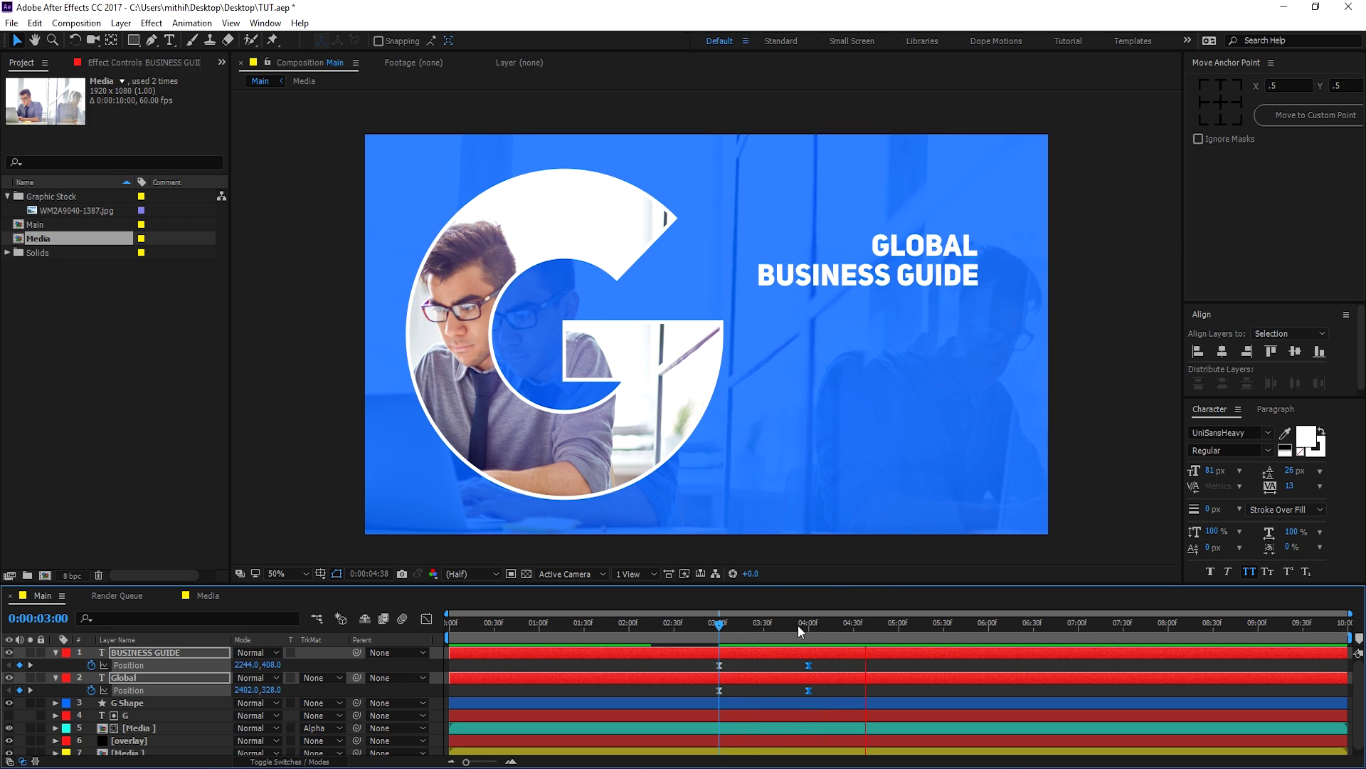
# Step: Move the ending Position keyframes of both text layers to about 0:00:04:30 and preview the slower slide-in
pyautogui.click(841, 625)
pyautogui.moveTo(843, 626); pyautogui.dragTo(855, 631)
pyautogui.moveTo(791, 662); pyautogui.dragTo(858, 672)
pyautogui.moveTo(719, 622); pyautogui.dragTo(712, 622)
pyautogui.press('space')
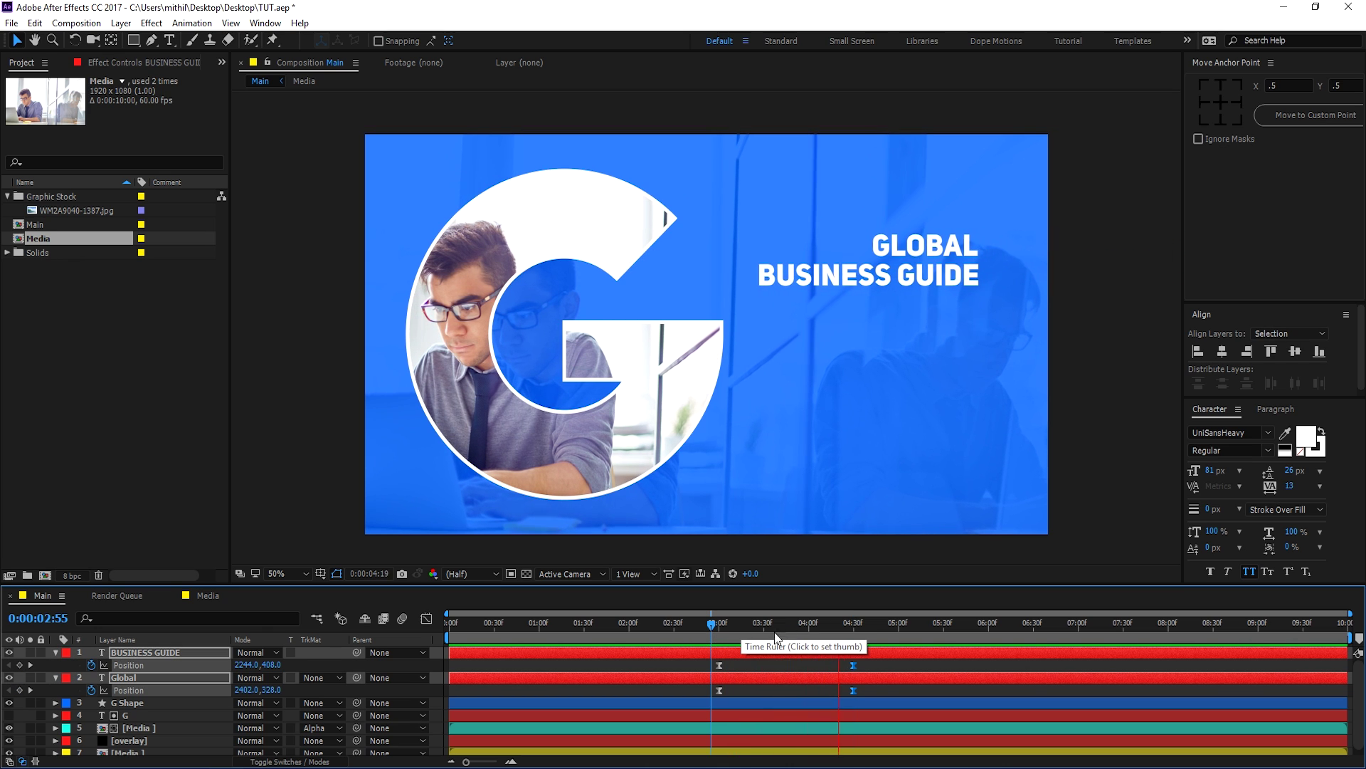
pyautogui.click(756, 662)
pyautogui.moveTo(719, 632); pyautogui.dragTo(729, 630)
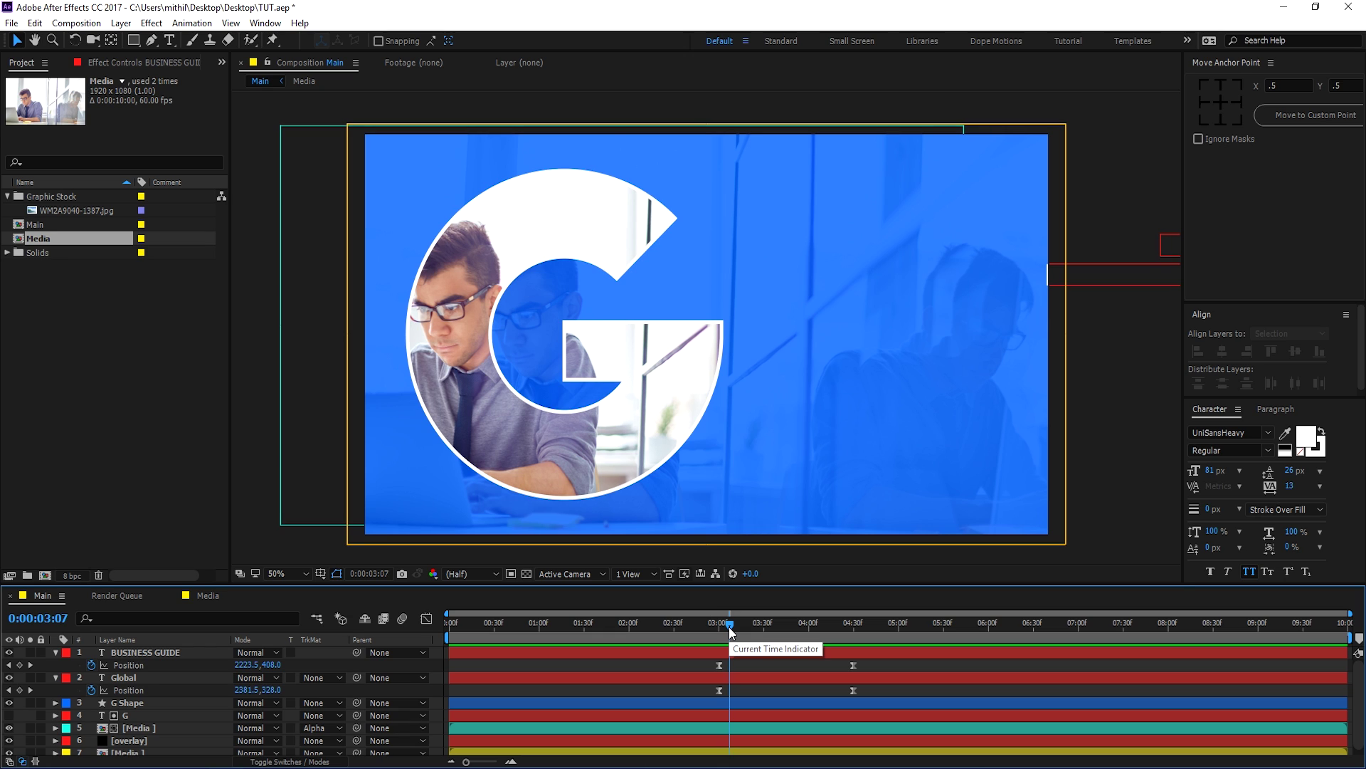
pyautogui.moveTo(776, 623); pyautogui.dragTo(801, 624)
# Step: Try delaying both BUSINESS GUIDE Position keyframes slightly behind the Global layer's keyframes, preview the stagger, and undo the shift
pyautogui.click(144, 654)
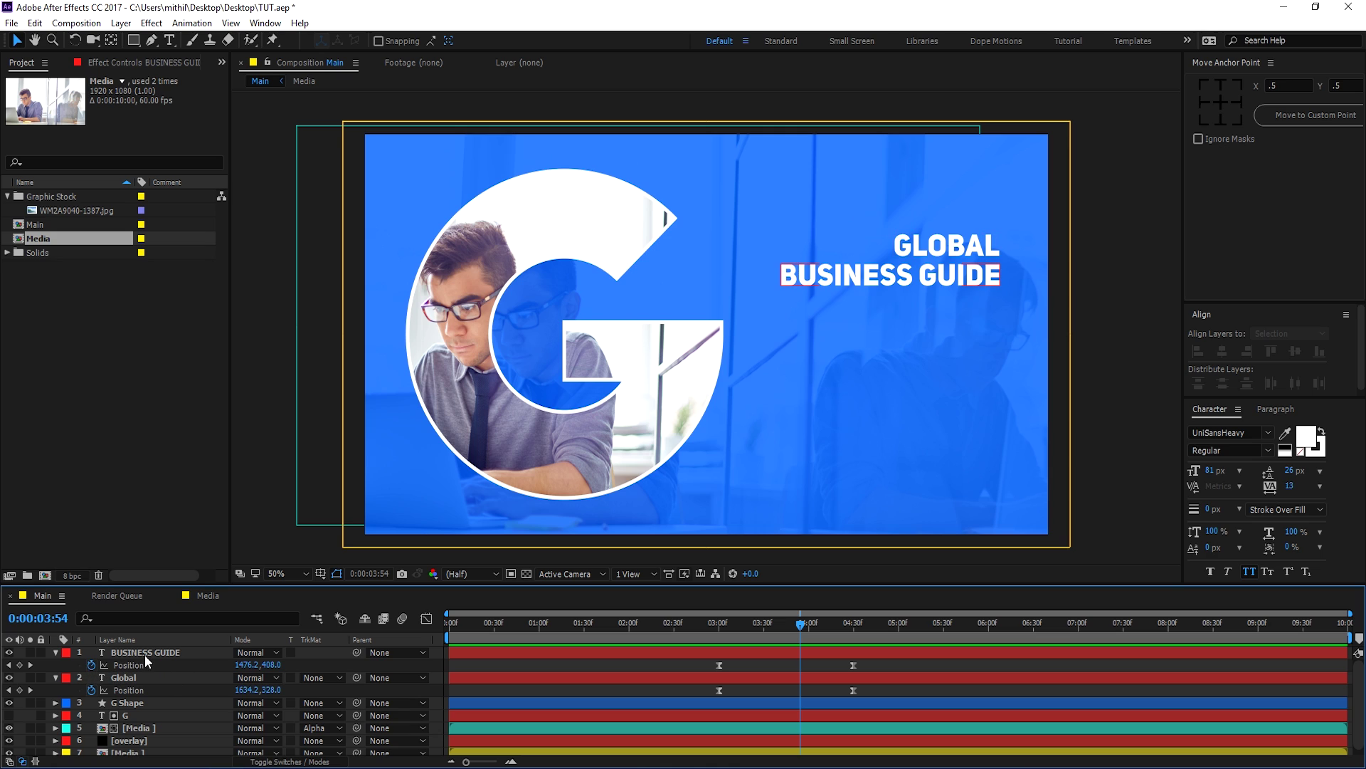
pyautogui.click(719, 664)
pyautogui.keyDown('shift'); pyautogui.click(854, 665); pyautogui.keyUp('shift')
pyautogui.moveTo(853, 667); pyautogui.dragTo(871, 668)
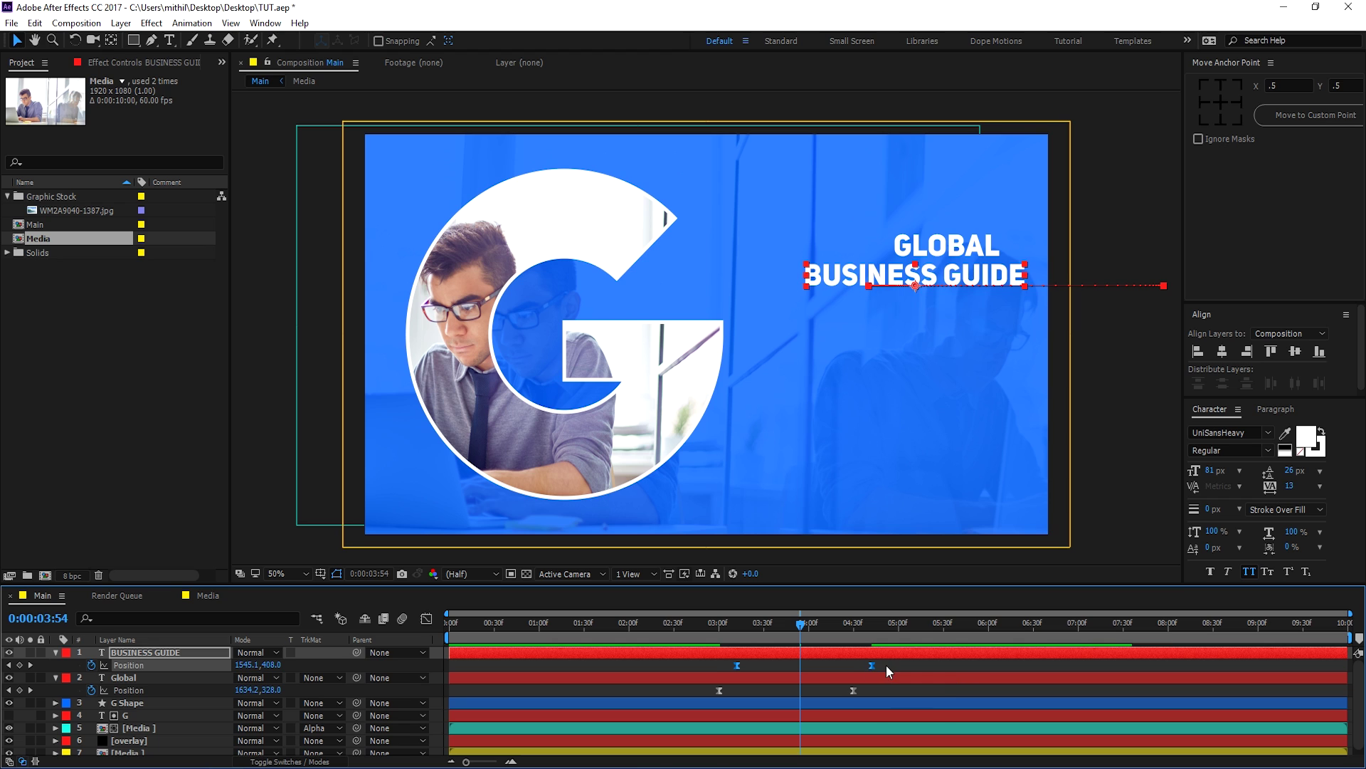
pyautogui.click(714, 625)
pyautogui.press('space')
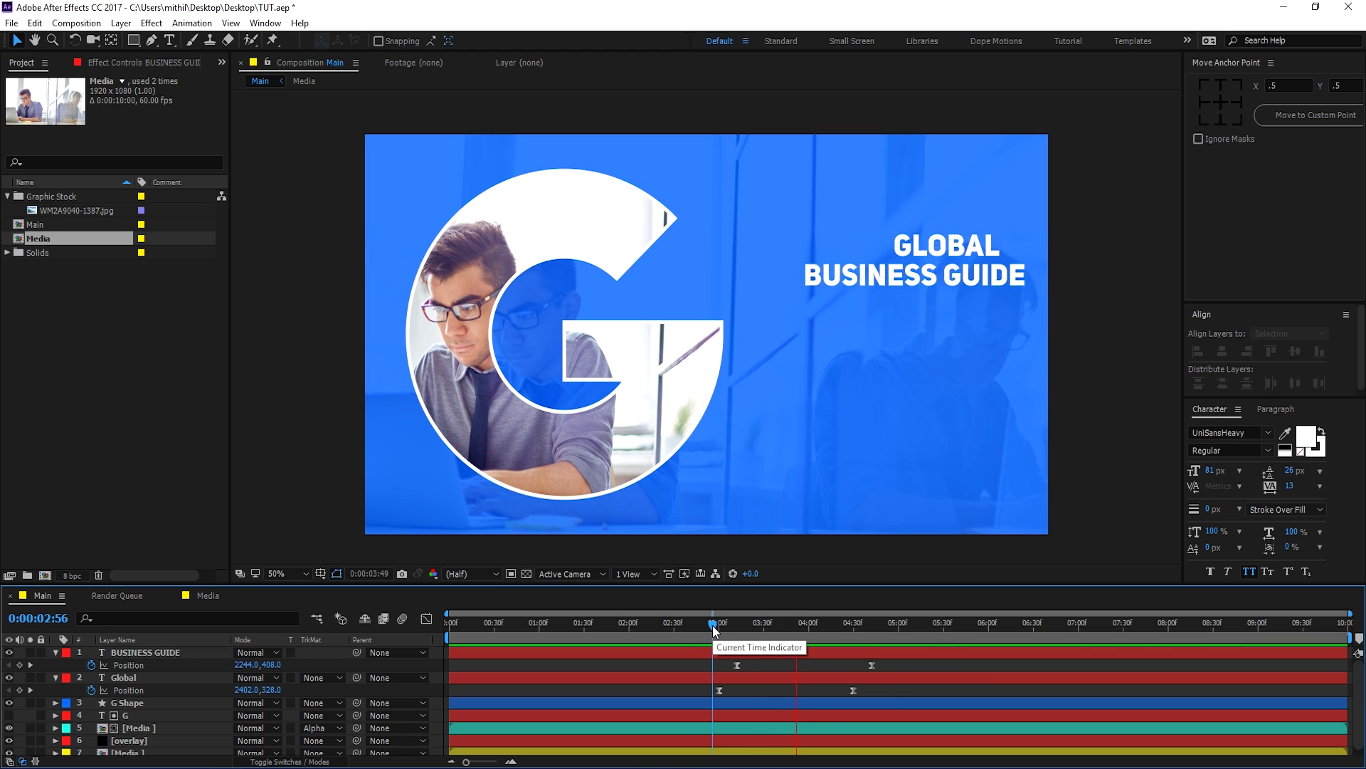
pyautogui.press('space')
pyautogui.moveTo(718, 622)
pyautogui.mouseDown()
pyautogui.moveTo(830, 643)
pyautogui.moveTo(727, 636)
pyautogui.mouseUp()
pyautogui.hotkey('ctrl', 'z')
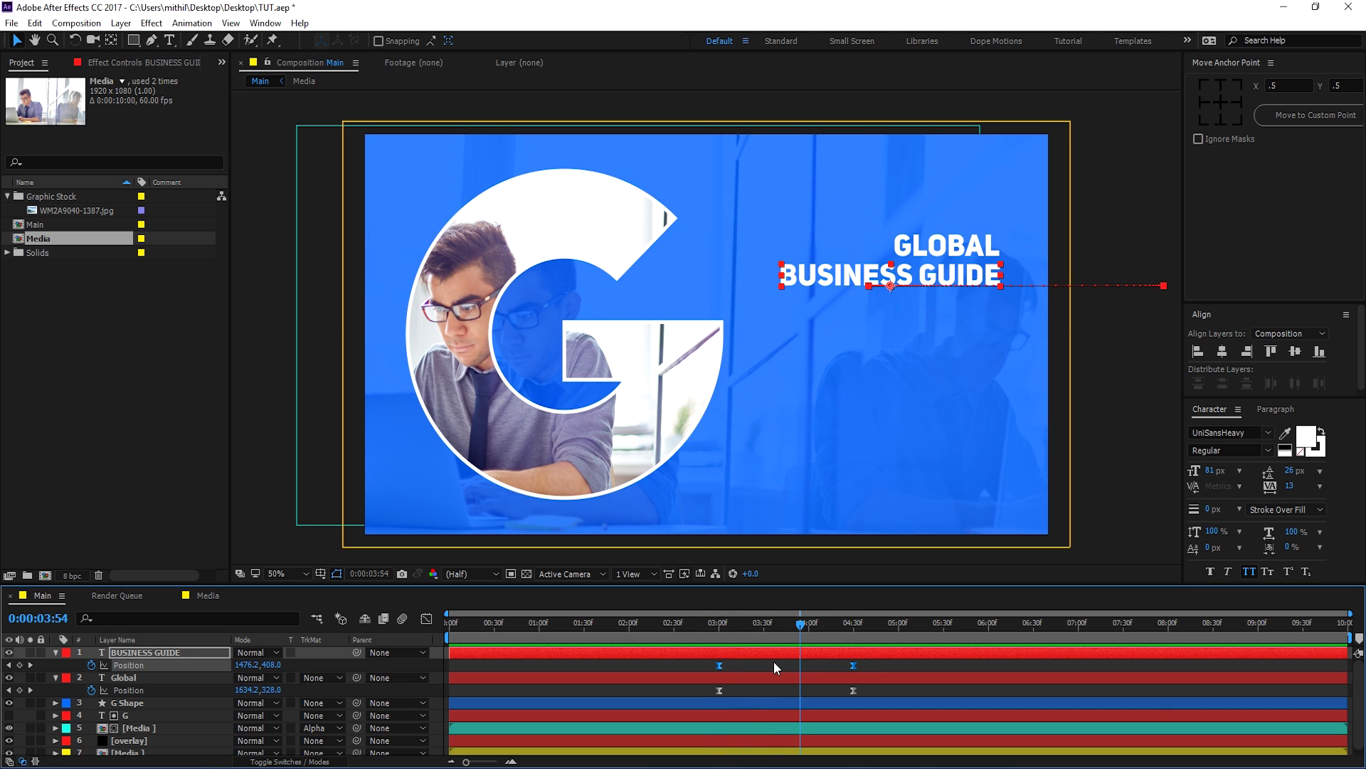
# Step: Delay only the Global layer's first Position keyframe by about a quarter second and preview the staggered slide-in
pyautogui.click(774, 663)
pyautogui.moveTo(720, 690); pyautogui.dragTo(743, 691)
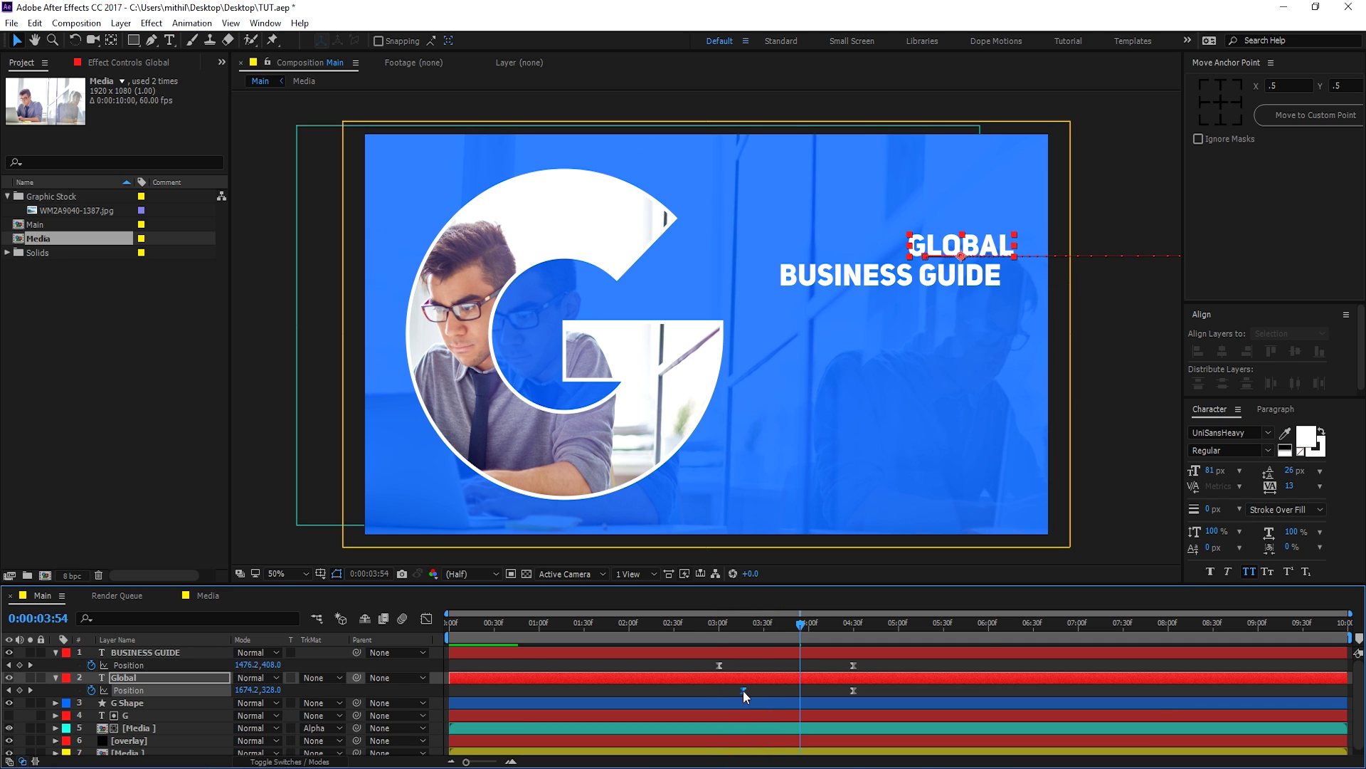
pyautogui.click(710, 626)
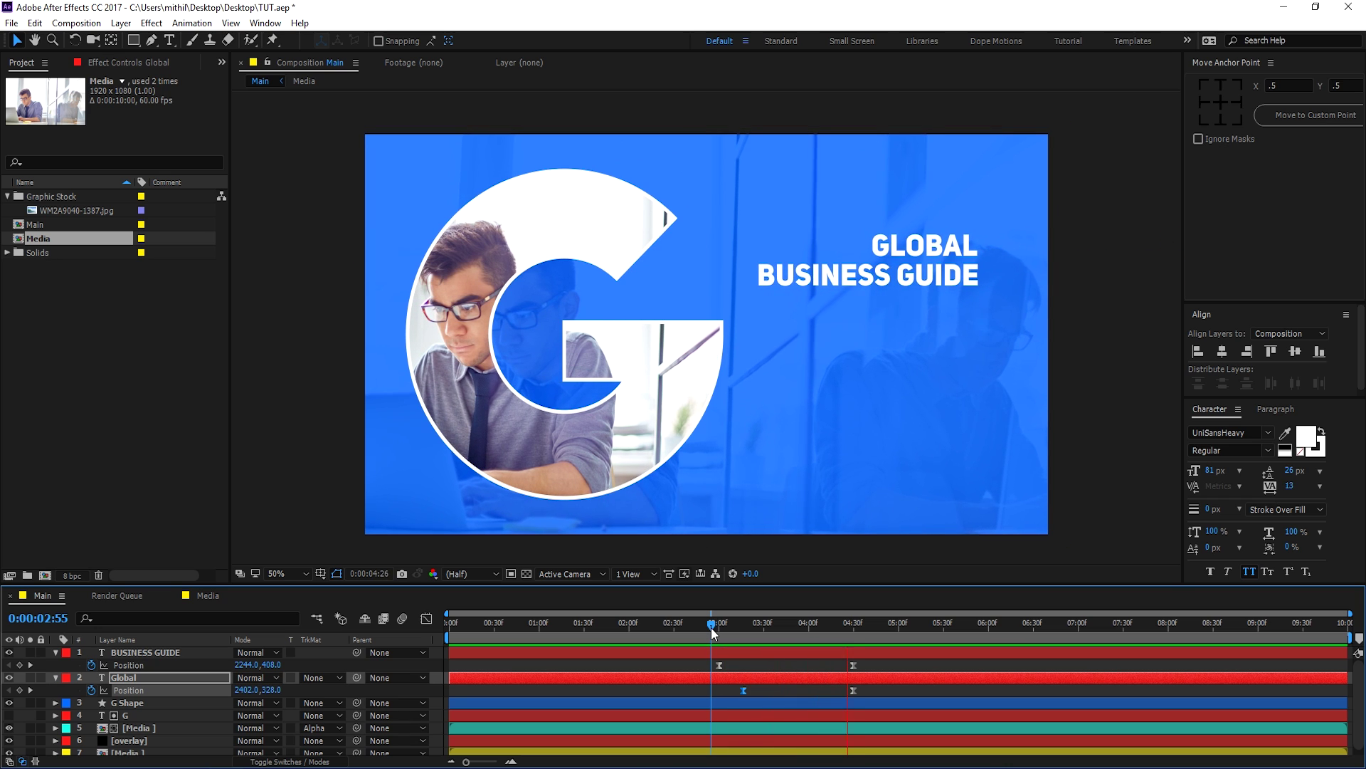
pyautogui.press('space')
pyautogui.click(851, 665)
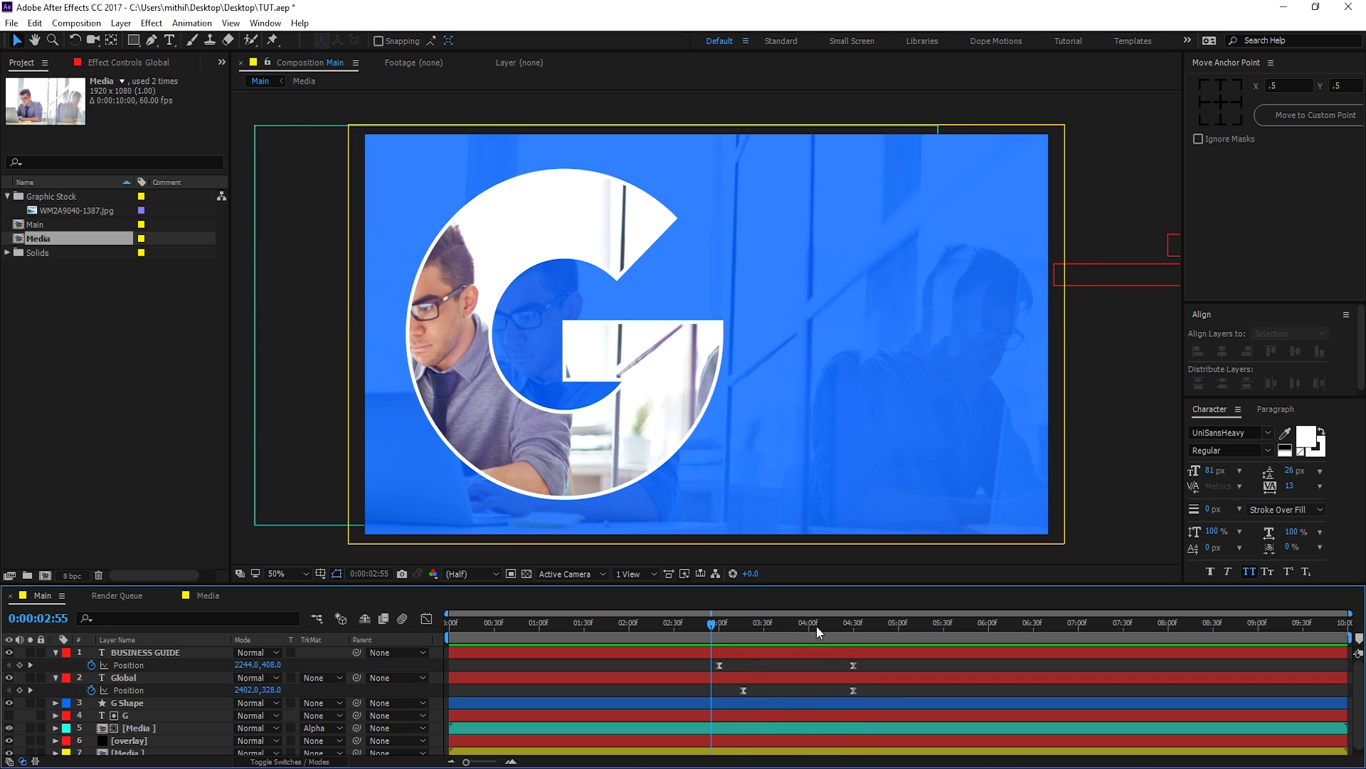
# Step: Draw a small rectangle just above the GLOBAL text as a new shape layer at about 0:00:04:38, with no layer selected
pyautogui.moveTo(815, 626); pyautogui.dragTo(865, 625)
pyautogui.click(897, 680)
pyautogui.click(135, 40)
pyautogui.moveTo(918, 196); pyautogui.dragTo(961, 220)
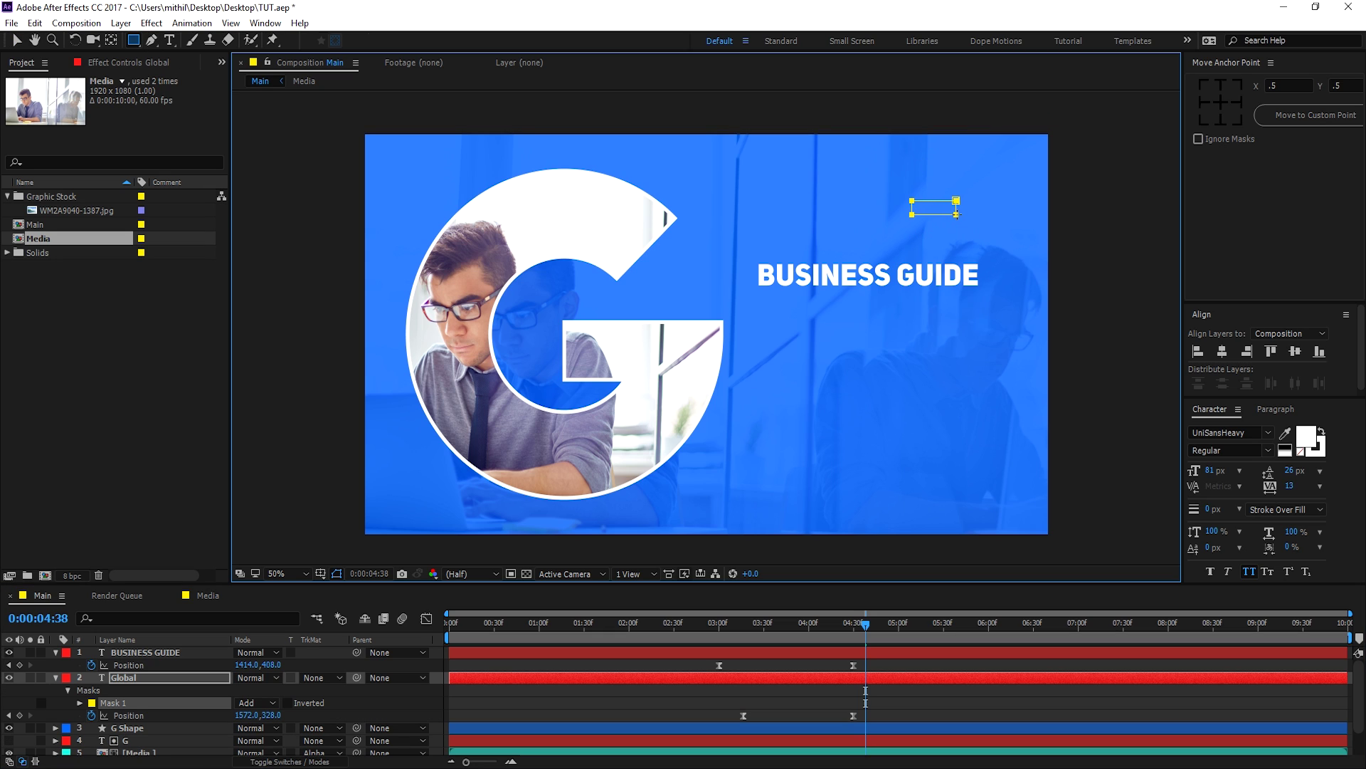
pyautogui.hotkey('ctrl', 'z')
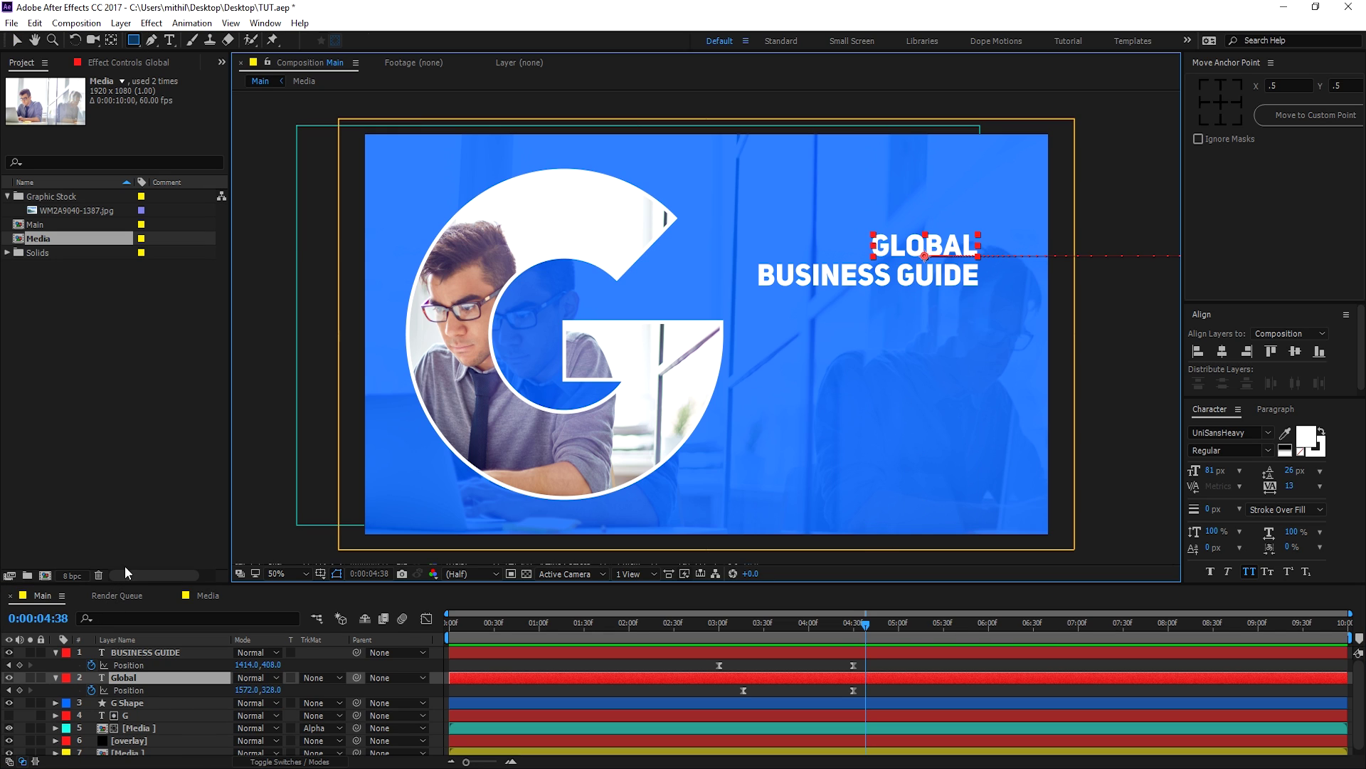
pyautogui.moveTo(119, 588); pyautogui.dragTo(119, 527)
pyautogui.press('F2')
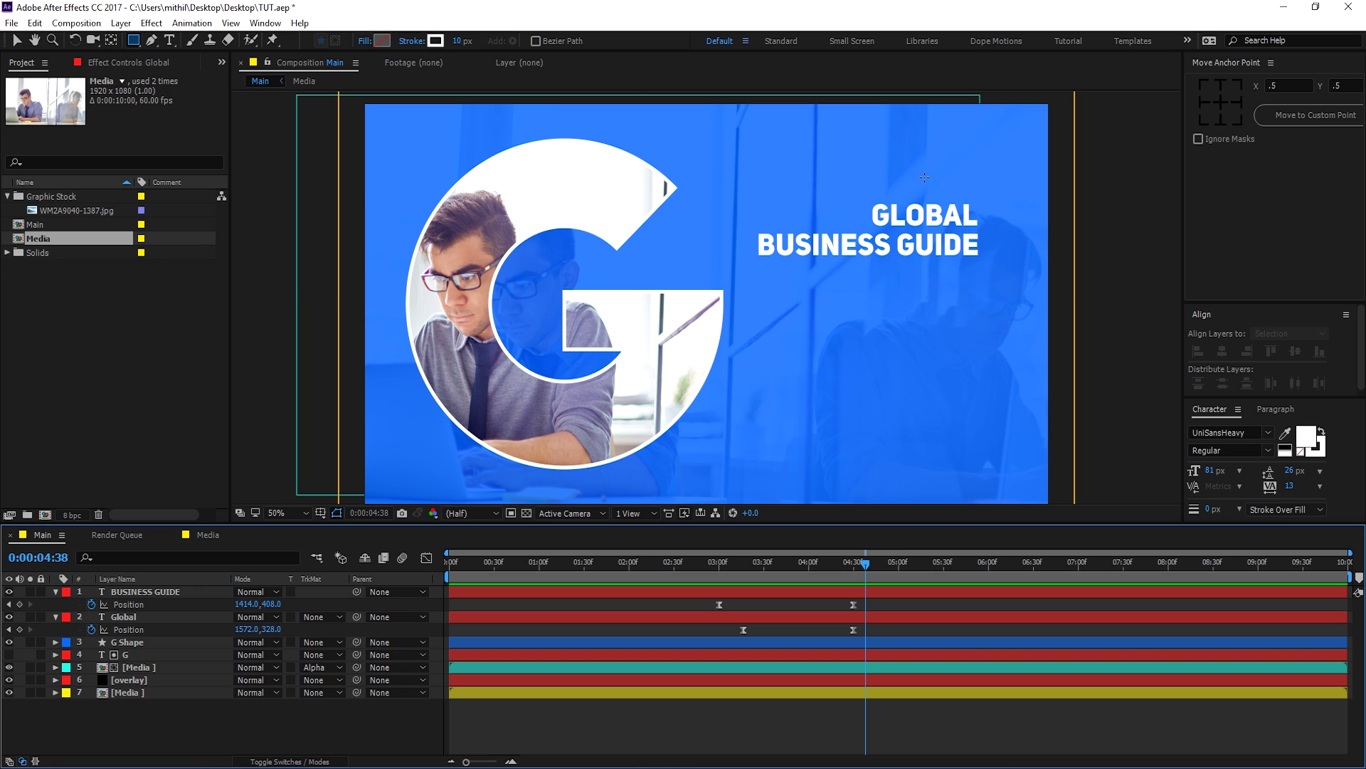
pyautogui.moveTo(923, 177); pyautogui.dragTo(966, 193)
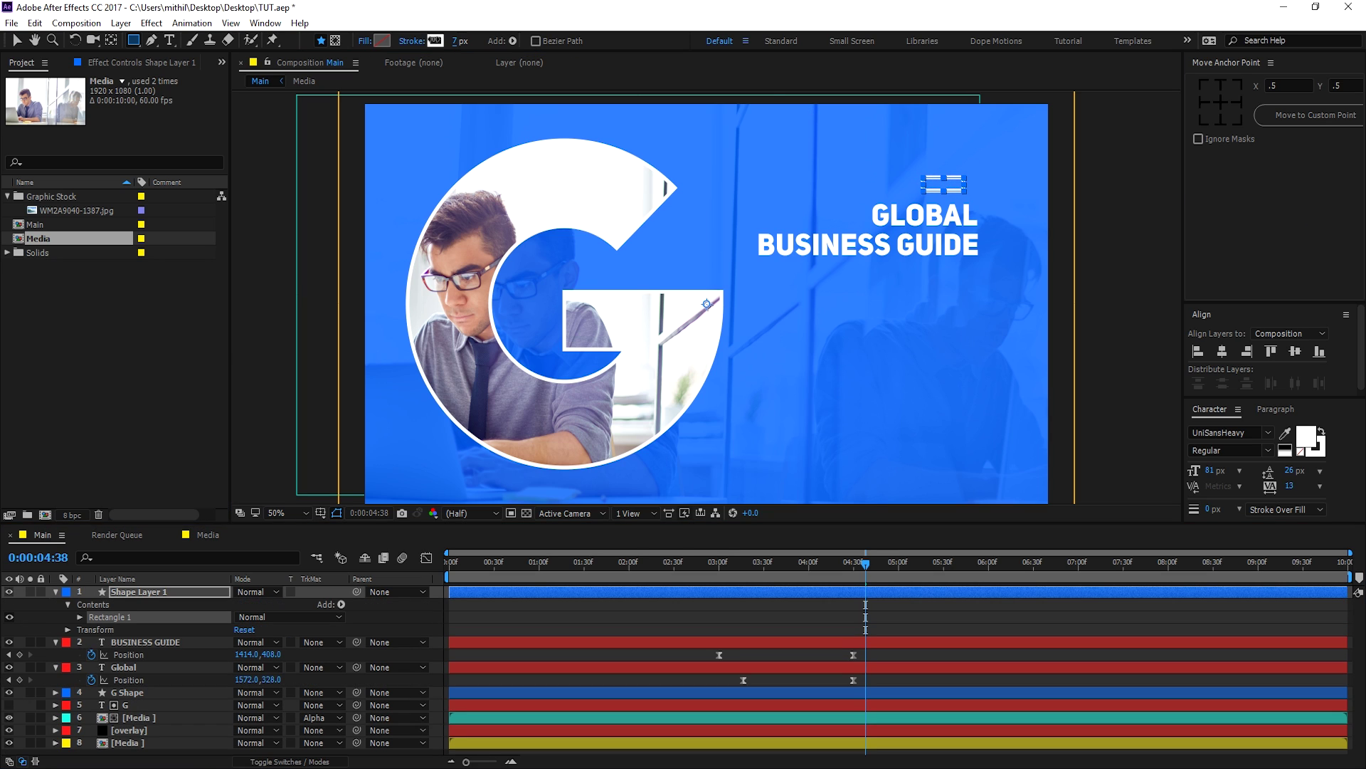
# Step: Give the small rectangle a 0 px stroke and a solid white fill, and center its anchor point
pyautogui.moveTo(447, 40); pyautogui.dragTo(333, 48)
pyautogui.click(364, 42)
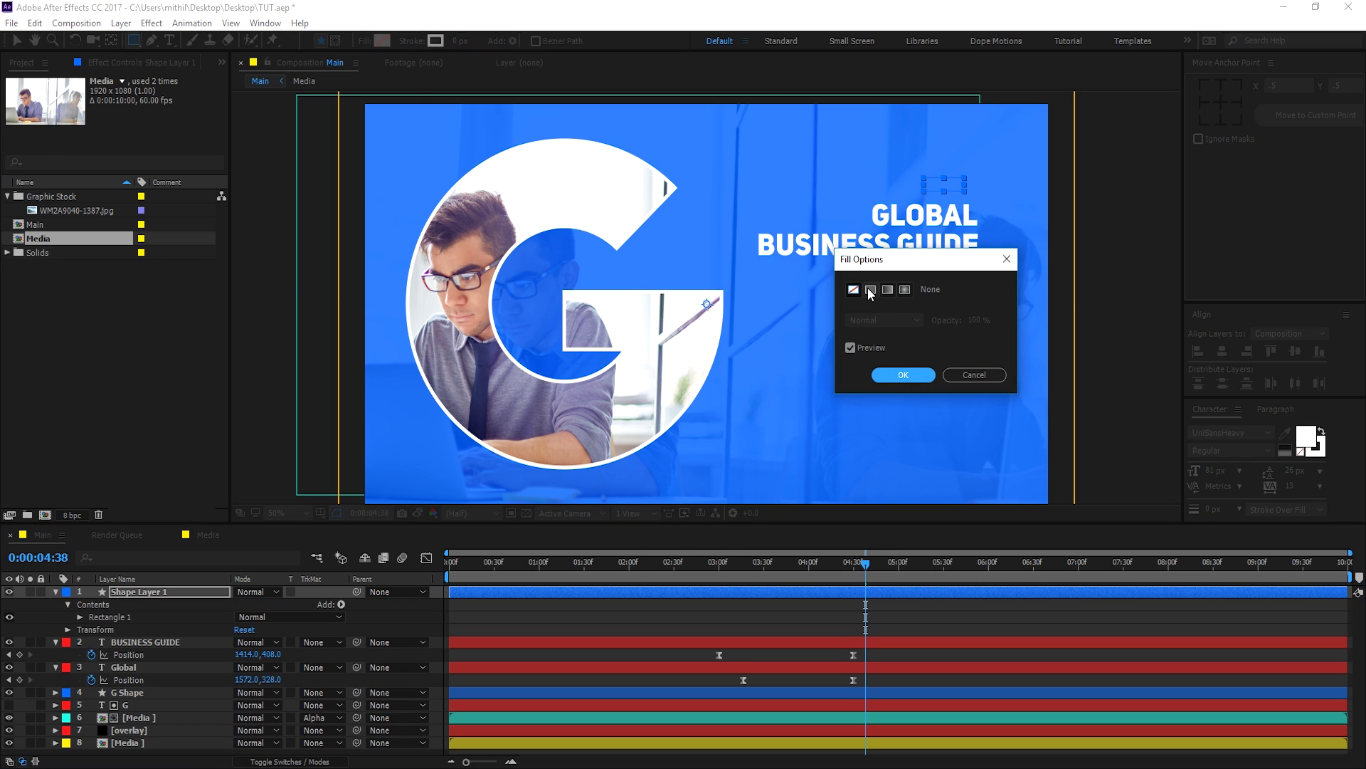
pyautogui.click(870, 289)
pyautogui.click(895, 369)
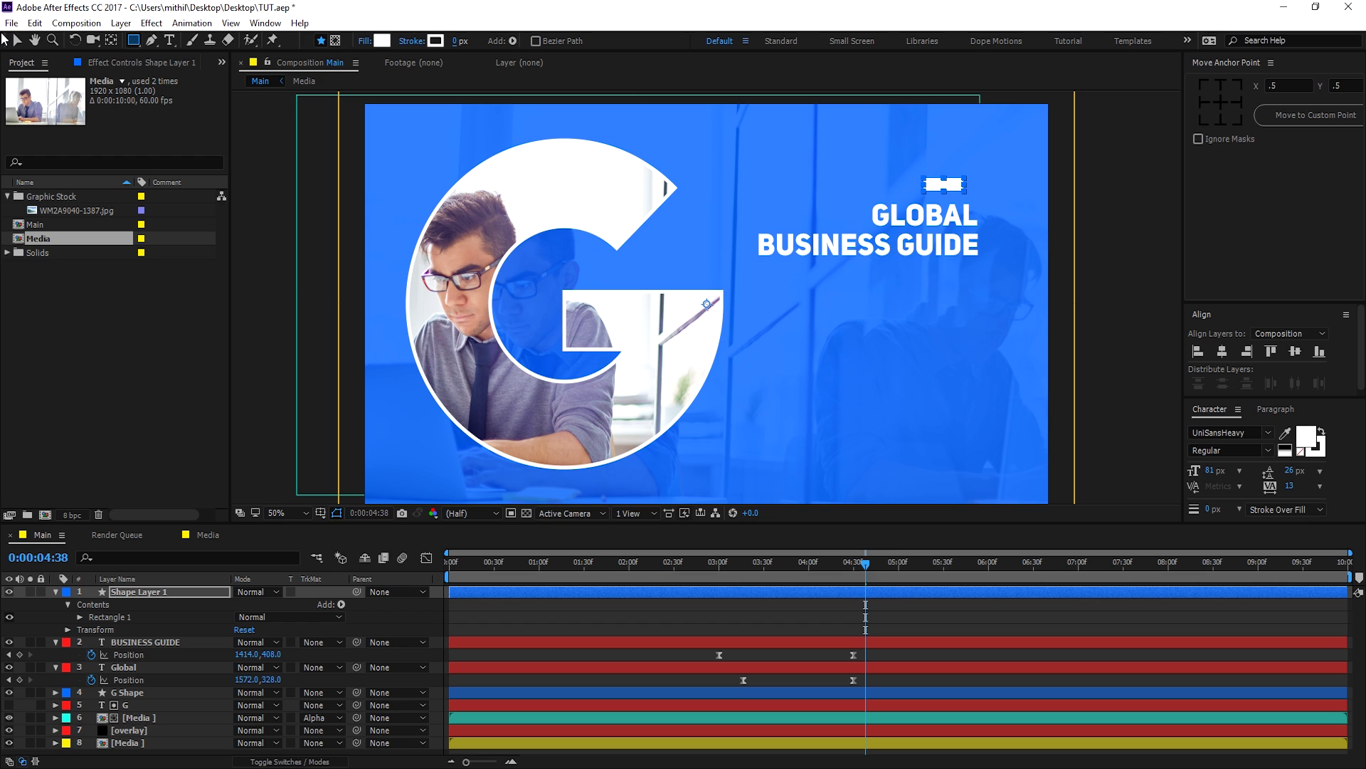
pyautogui.click(1220, 102)
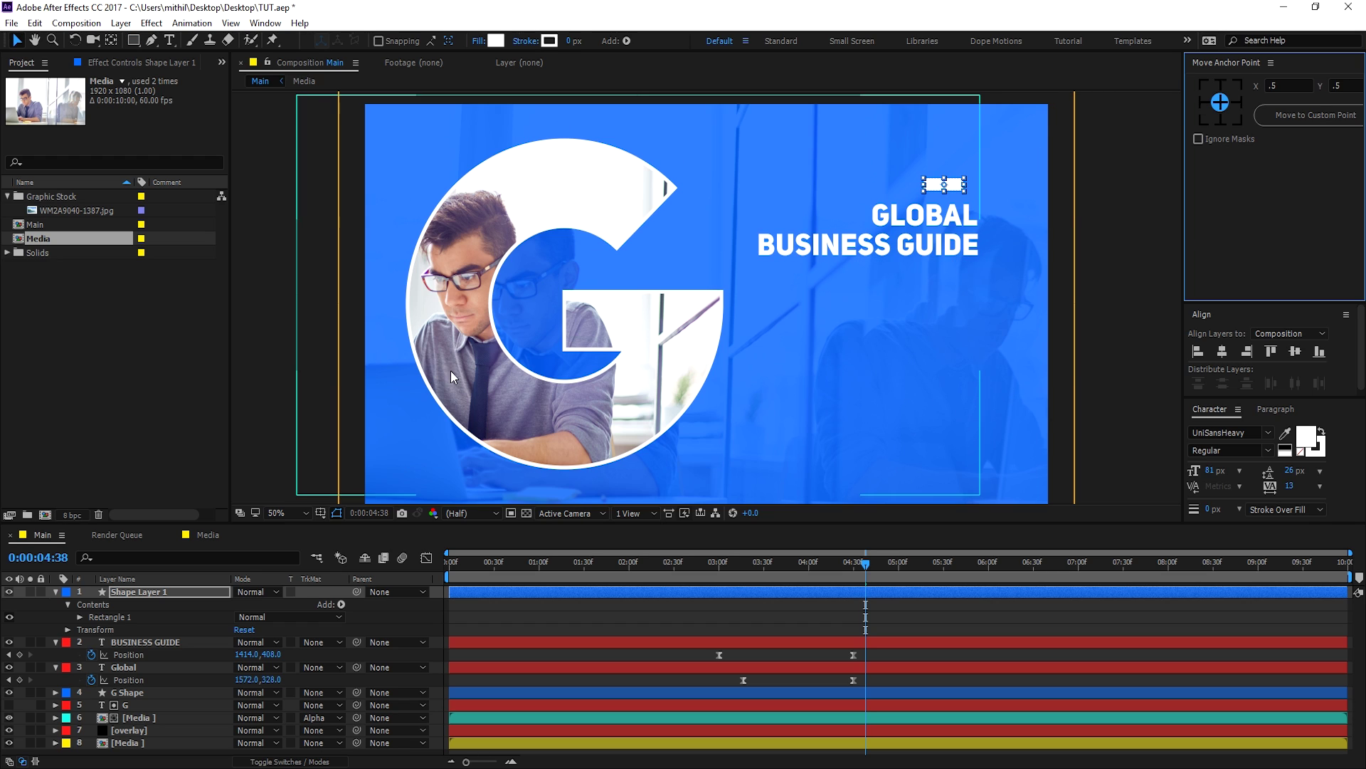
# Step: Scale the small rectangle to 64% by 56% to make a thin bar, and hide the layer controls
pyautogui.press('s')
pyautogui.click(249, 603)
pyautogui.moveTo(245, 602)
pyautogui.mouseDown()
pyautogui.moveTo(233, 603)
pyautogui.moveTo(265, 603)
pyautogui.moveTo(251, 604)
pyautogui.mouseUp()
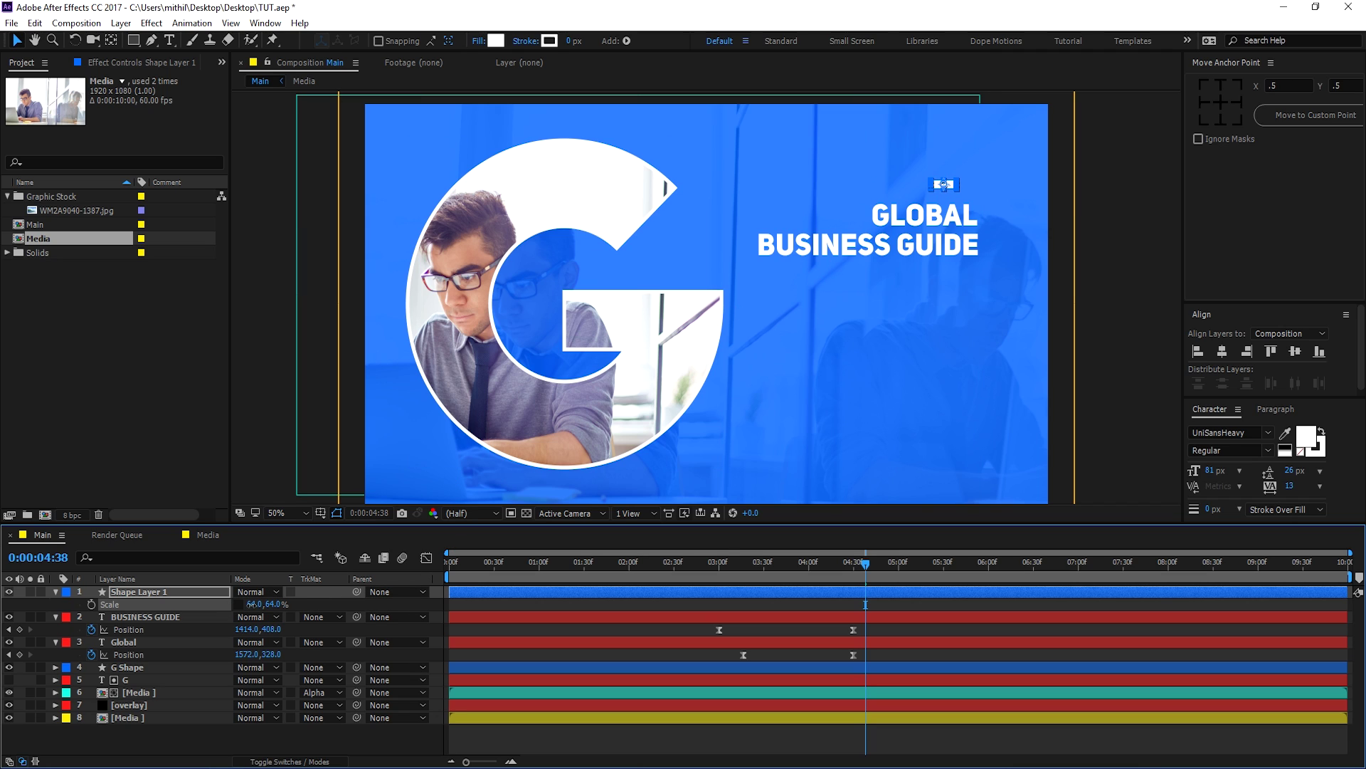
pyautogui.hotkey('ctrl', 'shift', 'h')
pyautogui.click(937, 381)
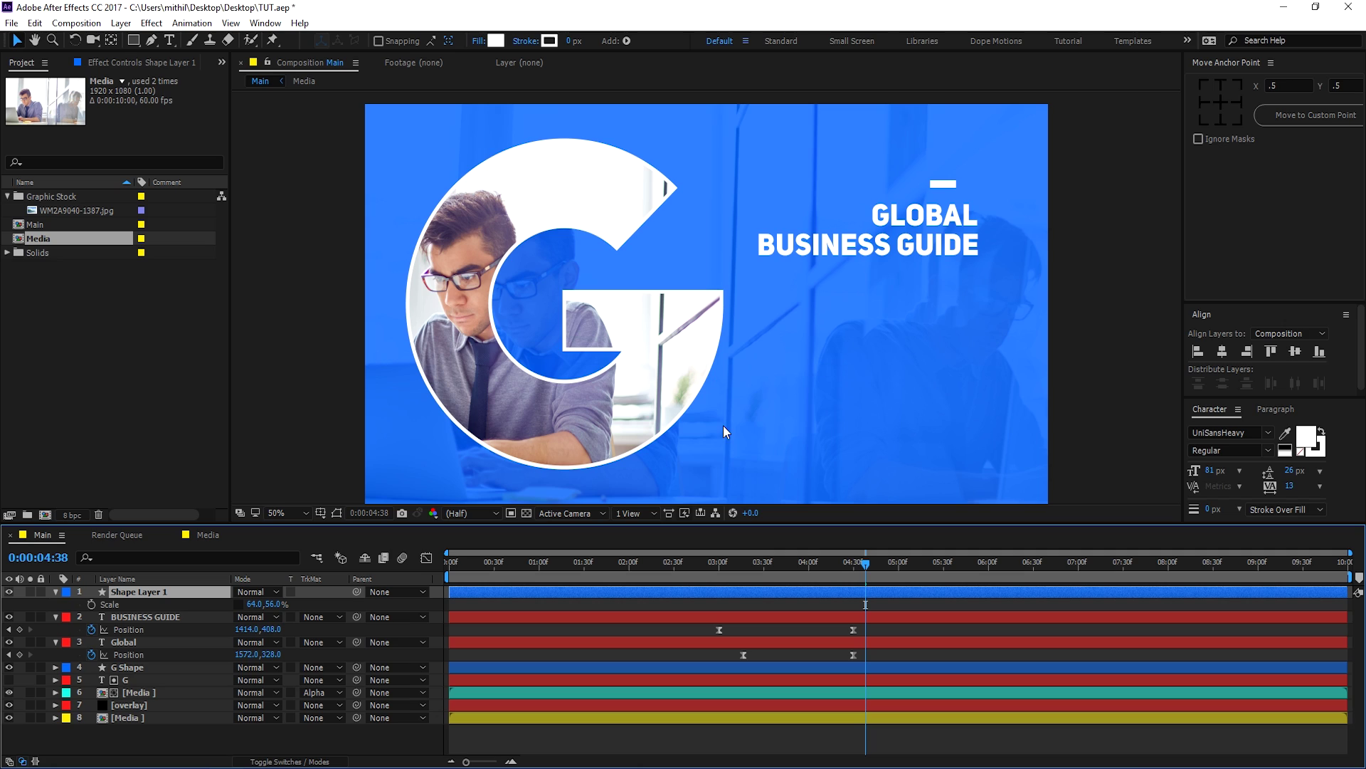
# Step: Show the title/action safe guides and place the bar above GLOBAL between the two vertical guide lines crossing the title
pyautogui.press("'")
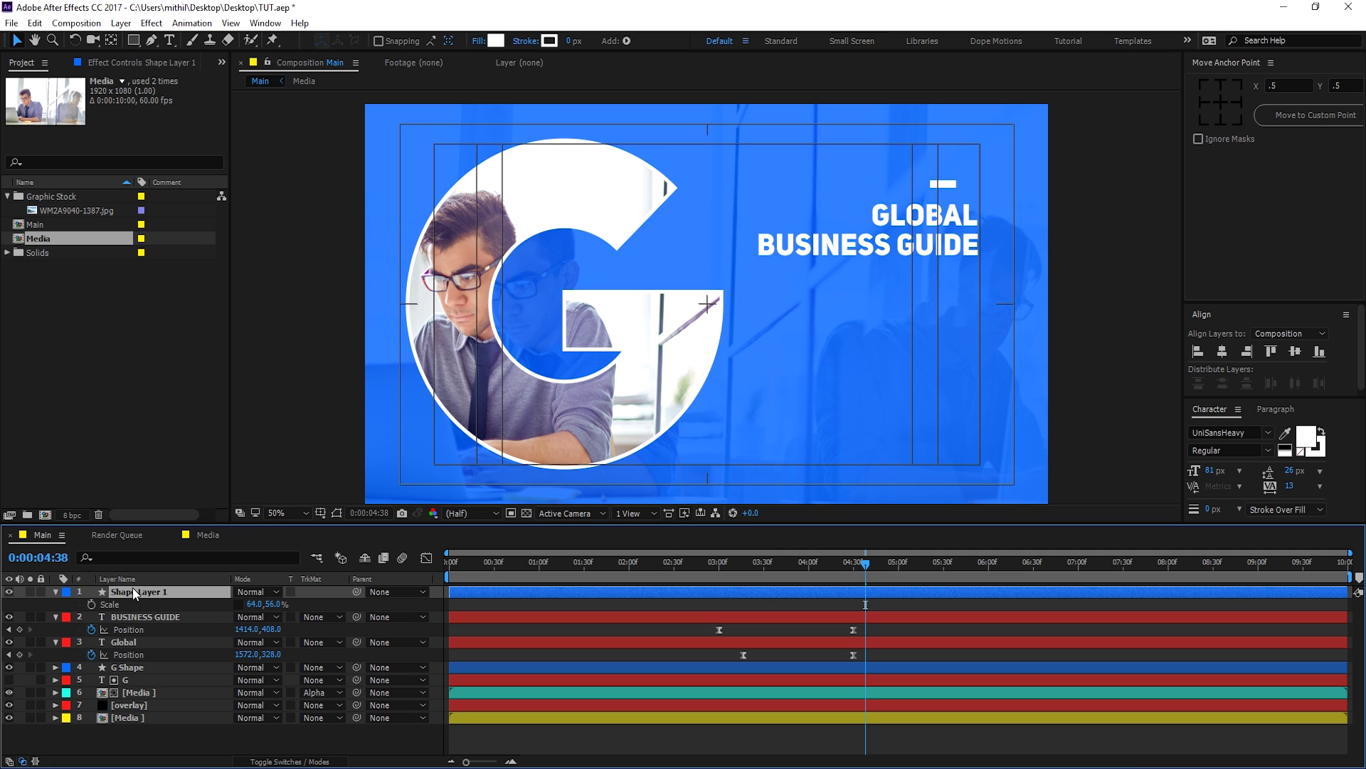
pyautogui.press('Return')
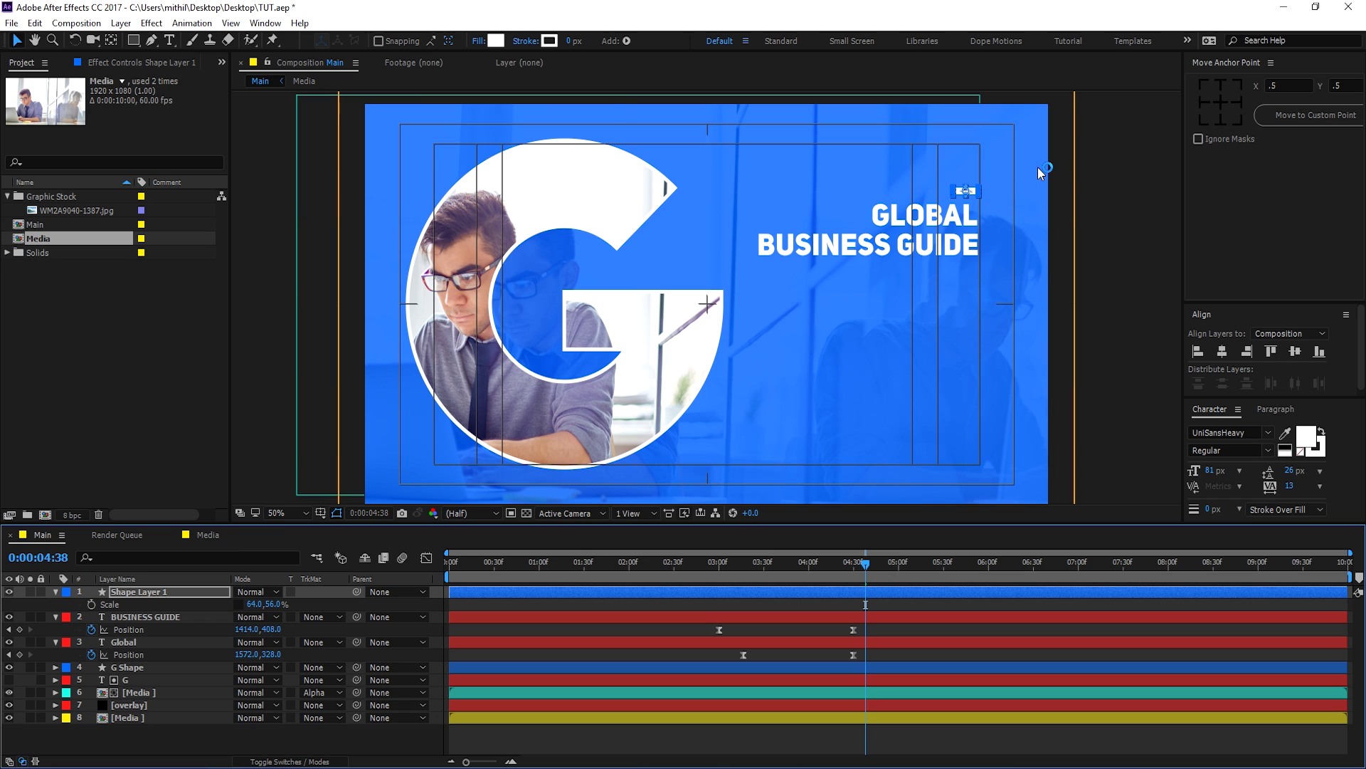
pyautogui.press('.')
pyautogui.moveTo(1139, 168); pyautogui.dragTo(790, 335)
pyautogui.press('v')
pyautogui.moveTo(872, 279); pyautogui.dragTo(790, 278)
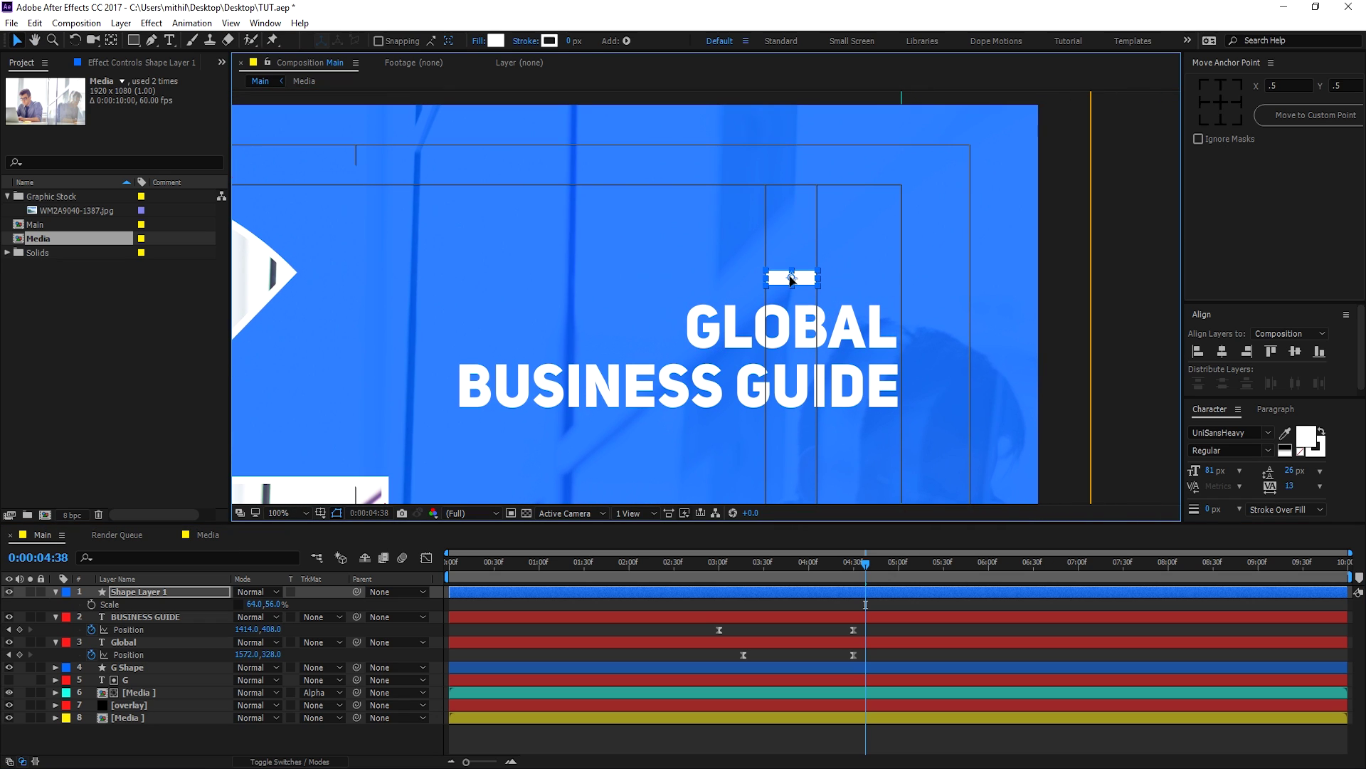
# Step: Duplicate the bar's shape layer and place the copy straight below the BUSINESS GUIDE text
pyautogui.click(133, 596)
pyautogui.hotkey('ctrl', 'd')
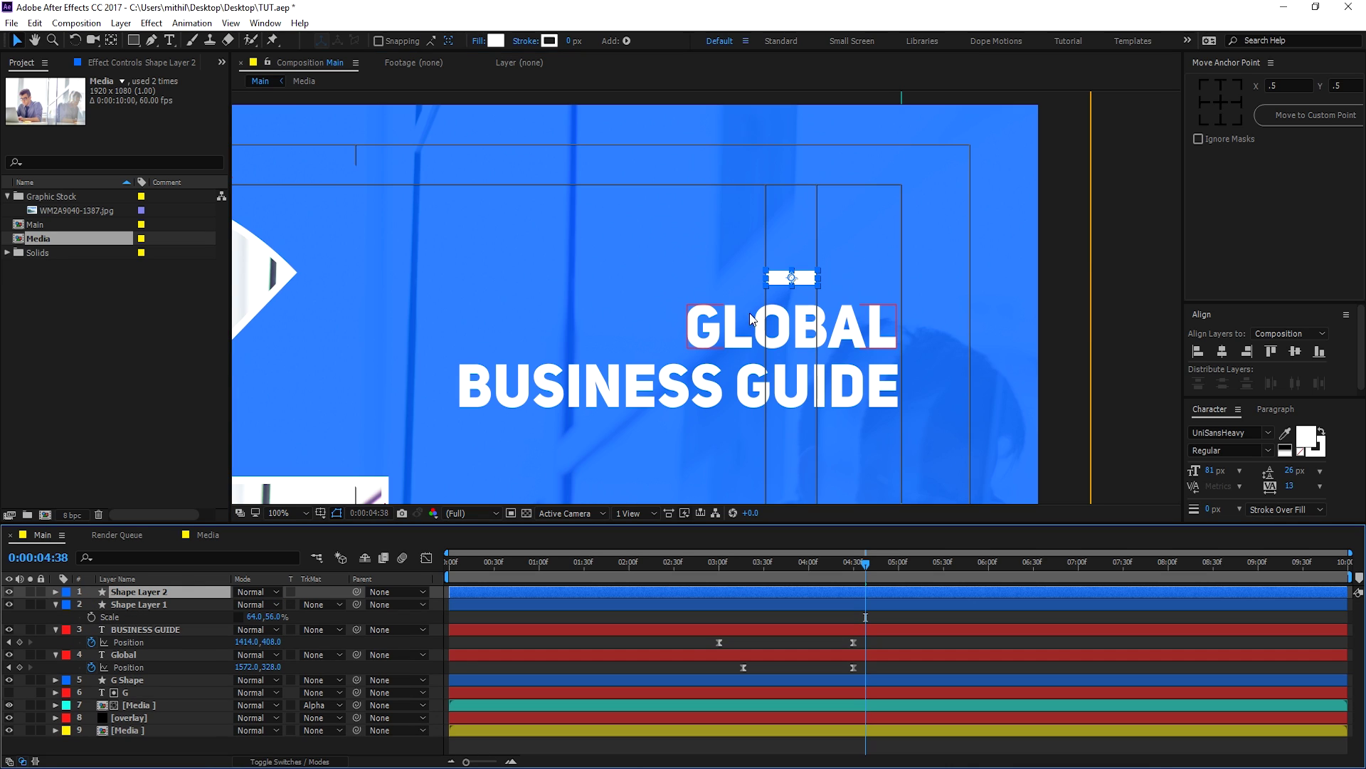
pyautogui.moveTo(783, 279); pyautogui.dragTo(781, 379)
pyautogui.moveTo(781, 445); pyautogui.dragTo(779, 440)
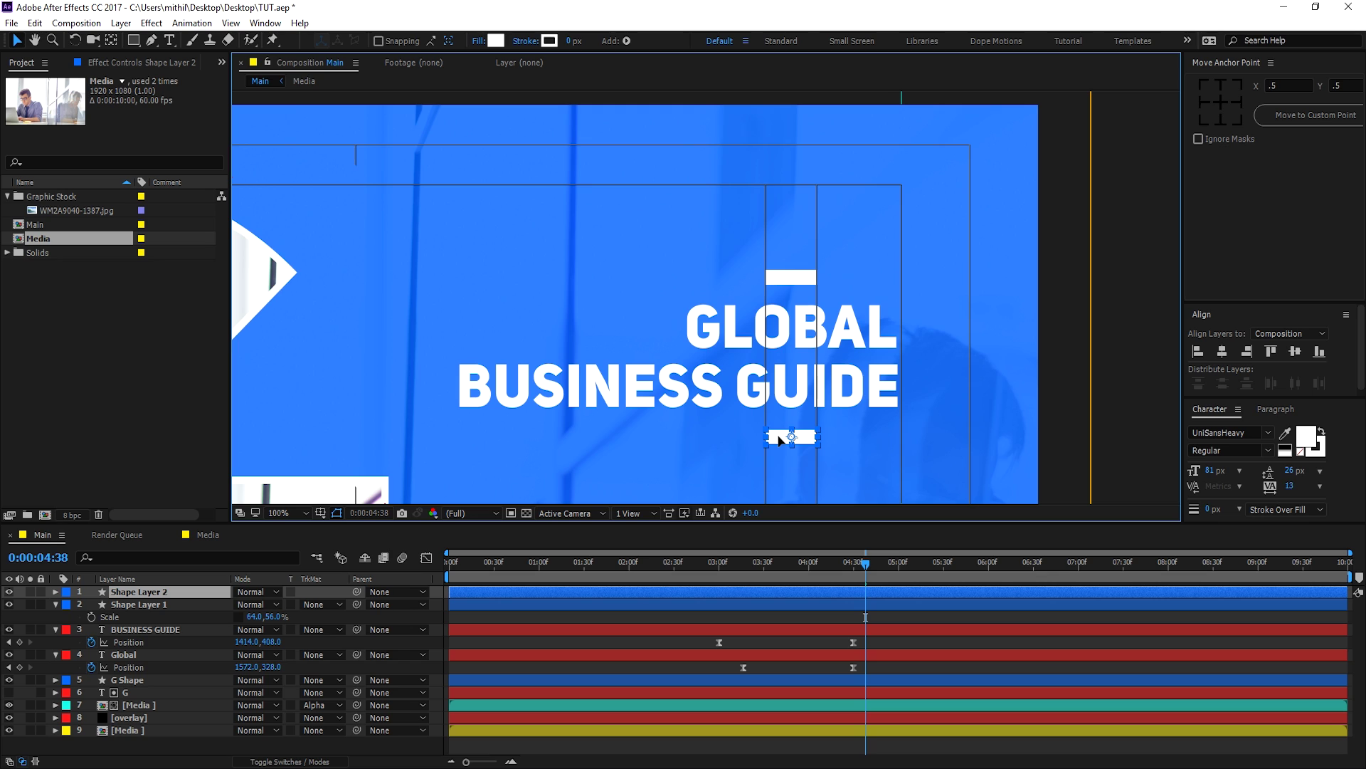
pyautogui.press('Return')
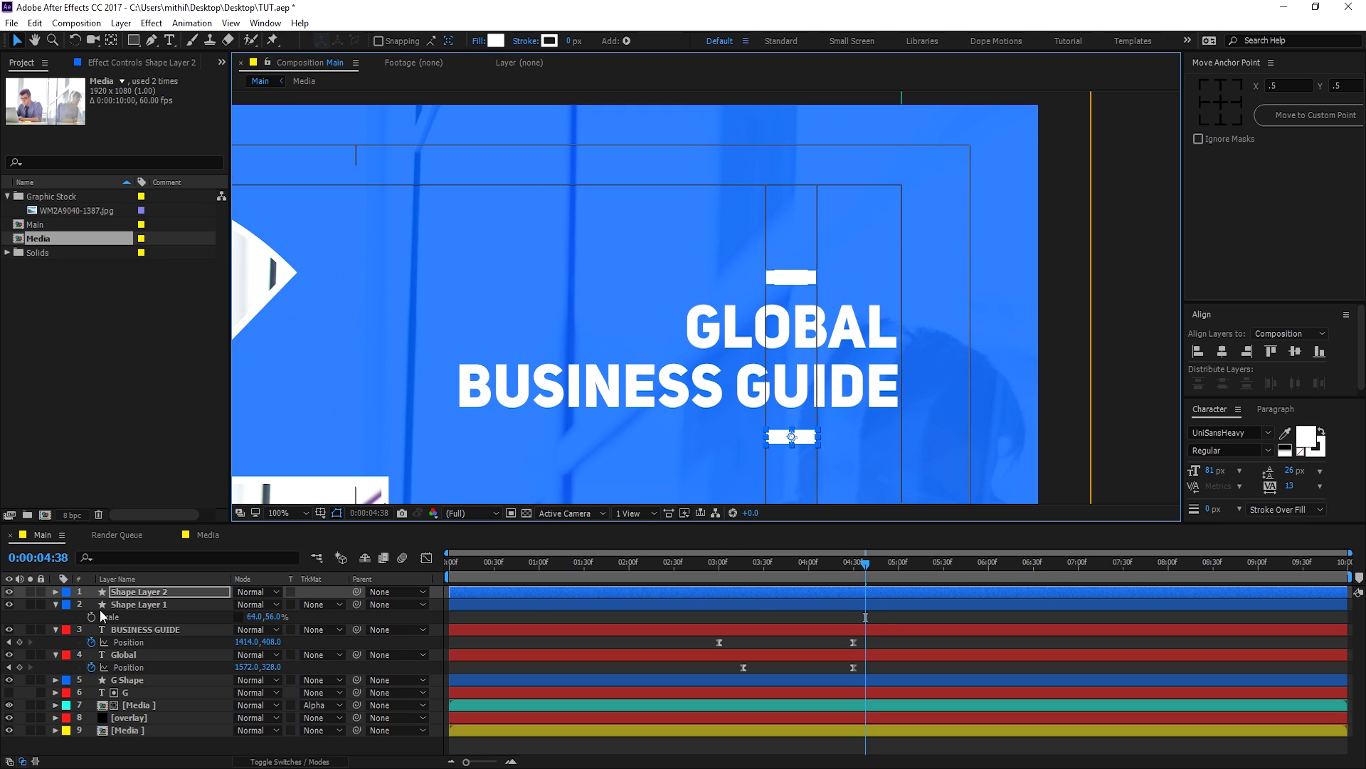
# Step: Parent both bar layers to the BUSINESS GUIDE layer and preview the slide-in from 0:00:03:00
pyautogui.keyDown('ctrl'); pyautogui.click(132, 606); pyautogui.keyUp('ctrl')
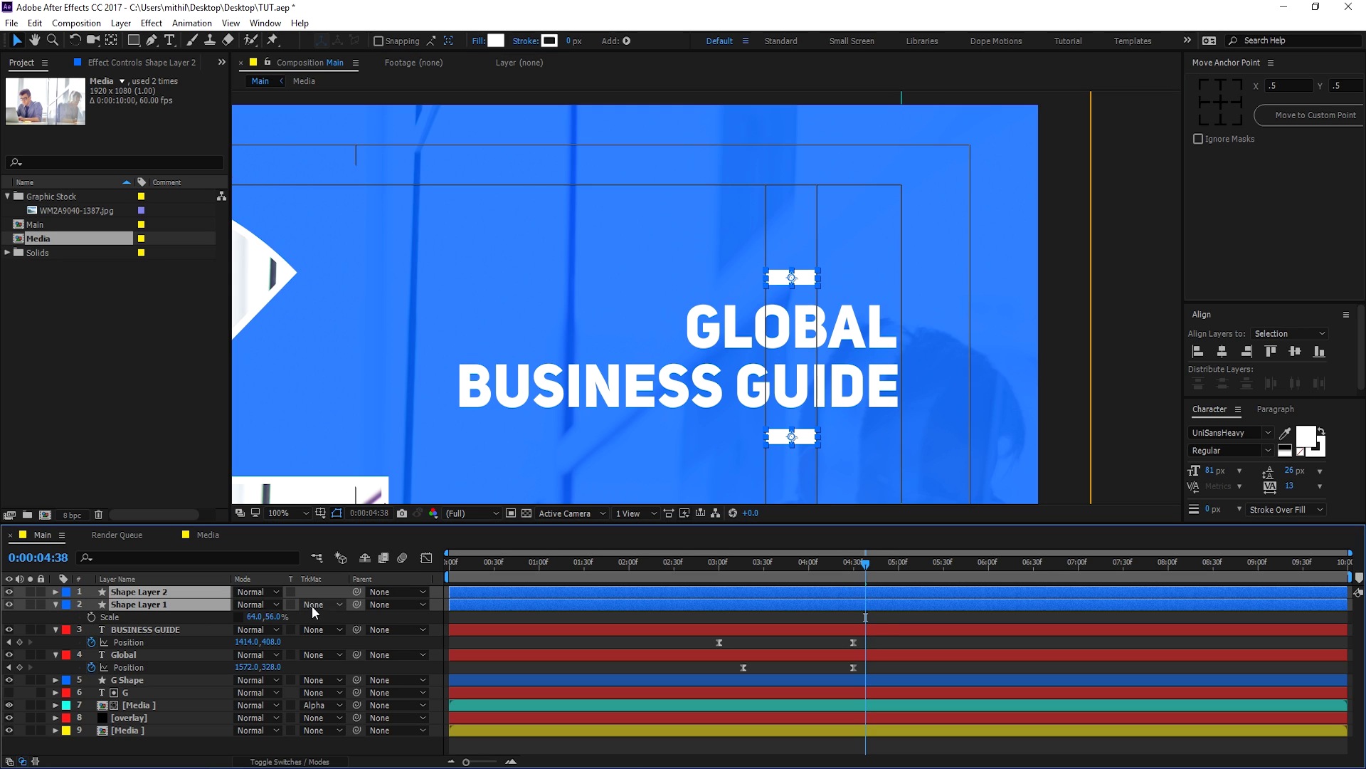
pyautogui.moveTo(356, 591); pyautogui.dragTo(158, 631)
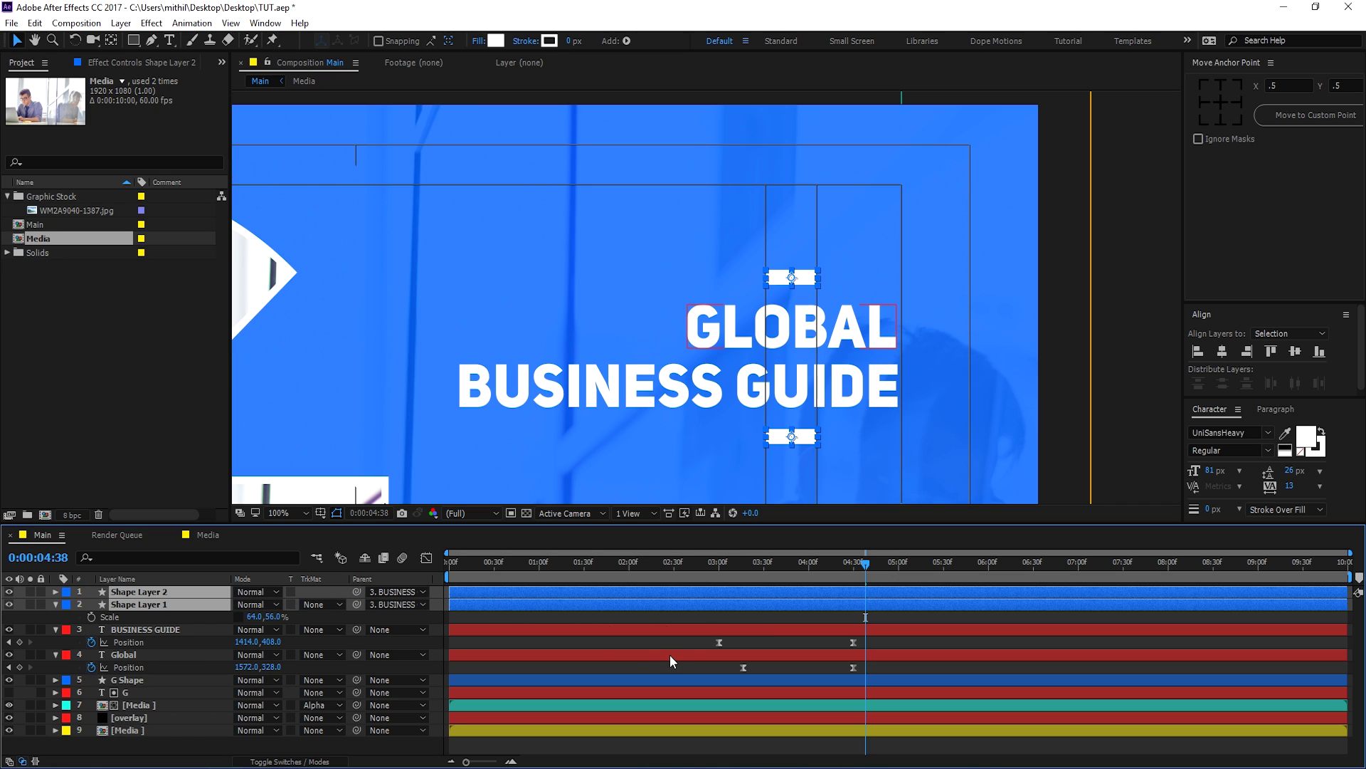
pyautogui.click(719, 563)
pyautogui.press('space')
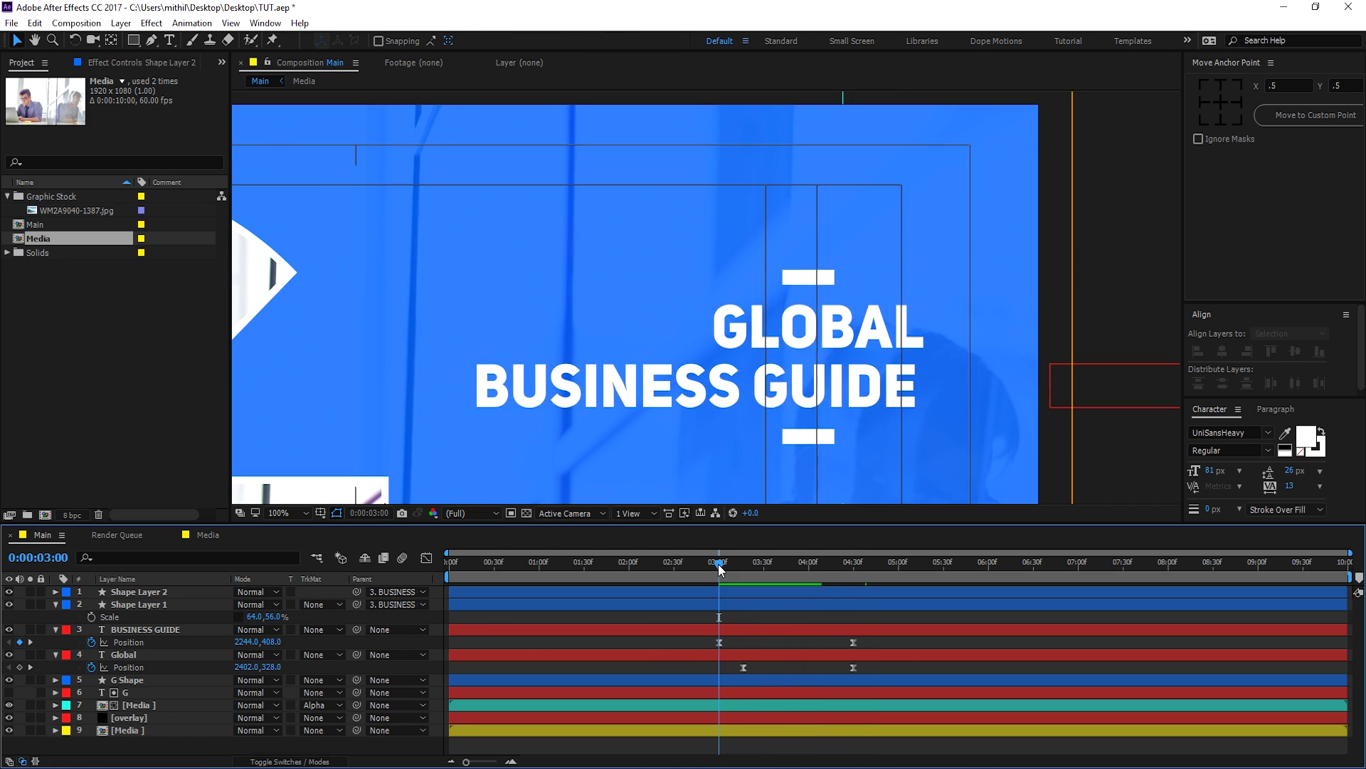
pyautogui.press('space')
pyautogui.press('space')
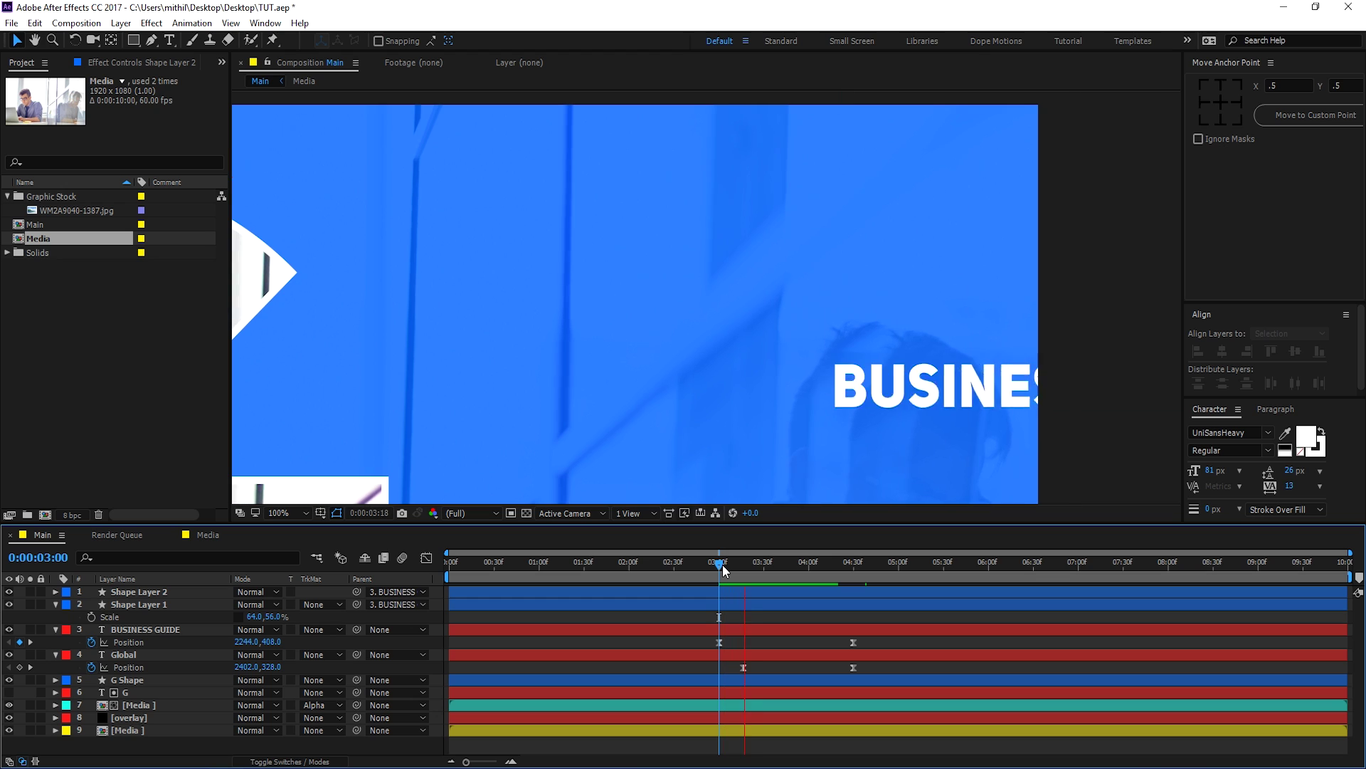
pyautogui.press('space')
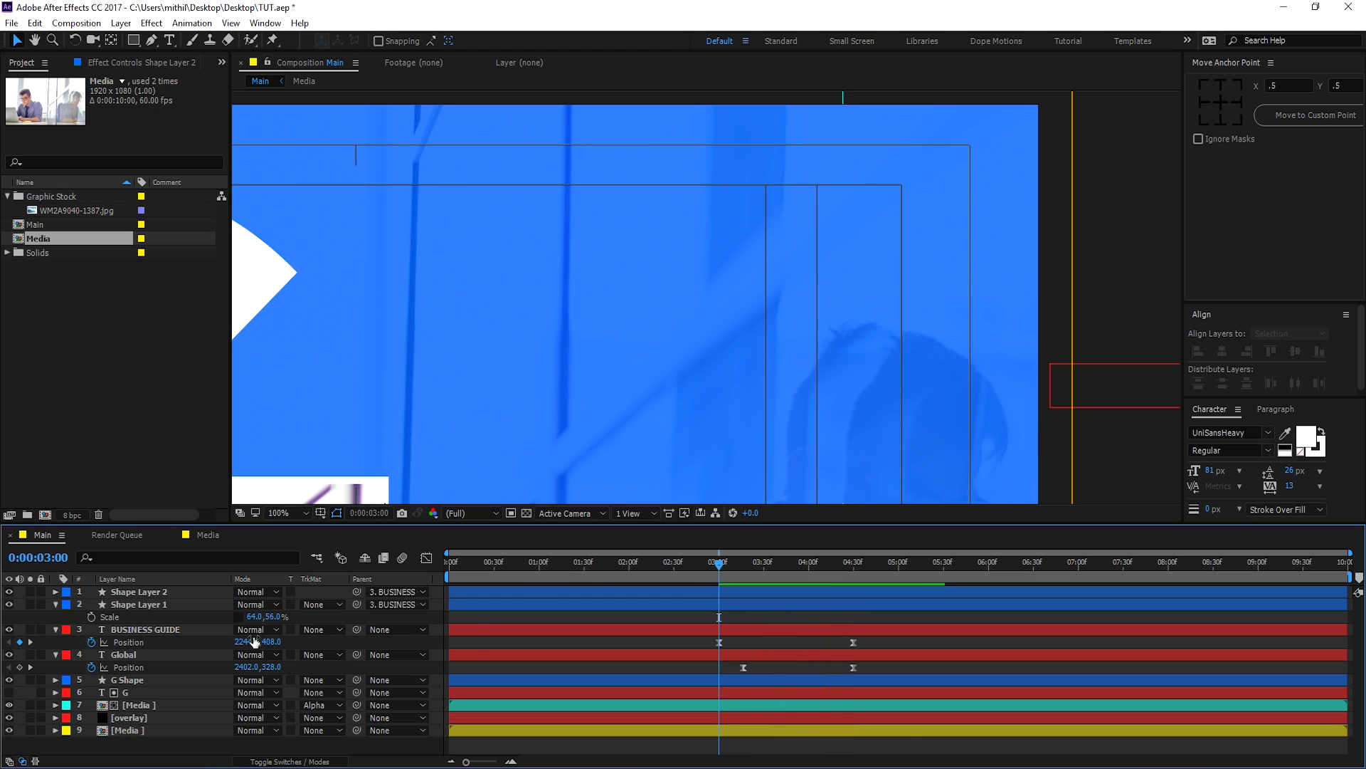
# Step: Collapse all layers' properties, hide the safe guides, and preview the whole animation from the start
pyautogui.hotkey('ctrl', 'a')
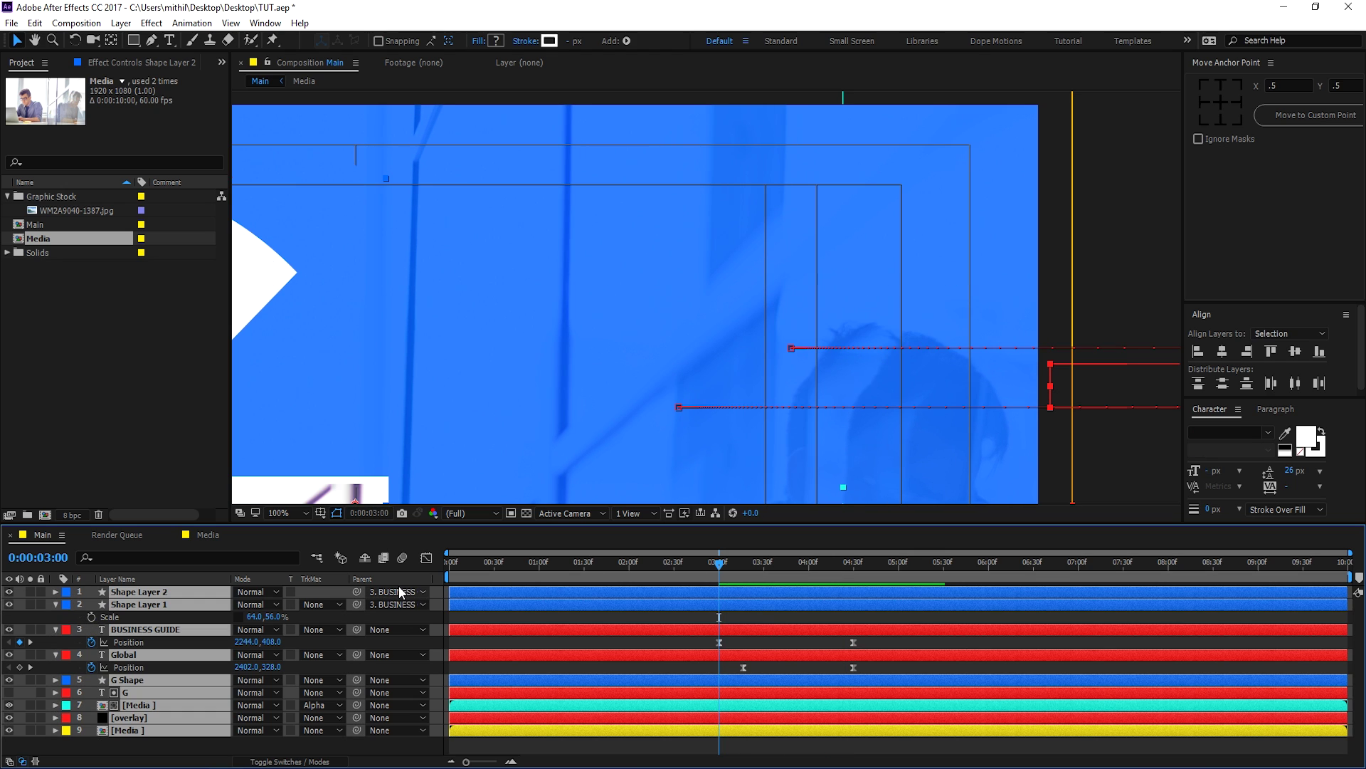
pyautogui.hotkey('ctrl', '`')
pyautogui.hotkey('ctrl', 'shift', 'a')
pyautogui.scroll(-4, 586, 384)
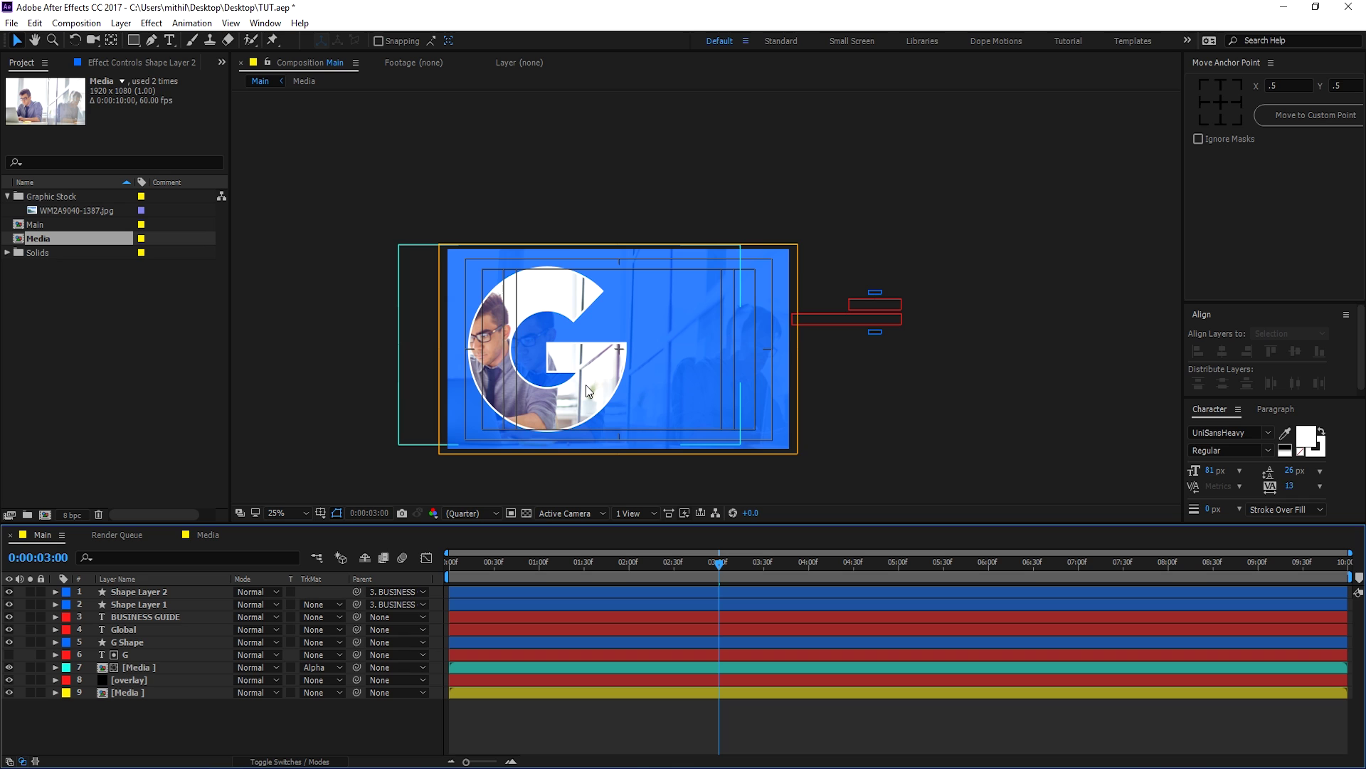
pyautogui.moveTo(586, 390); pyautogui.dragTo(721, 295)
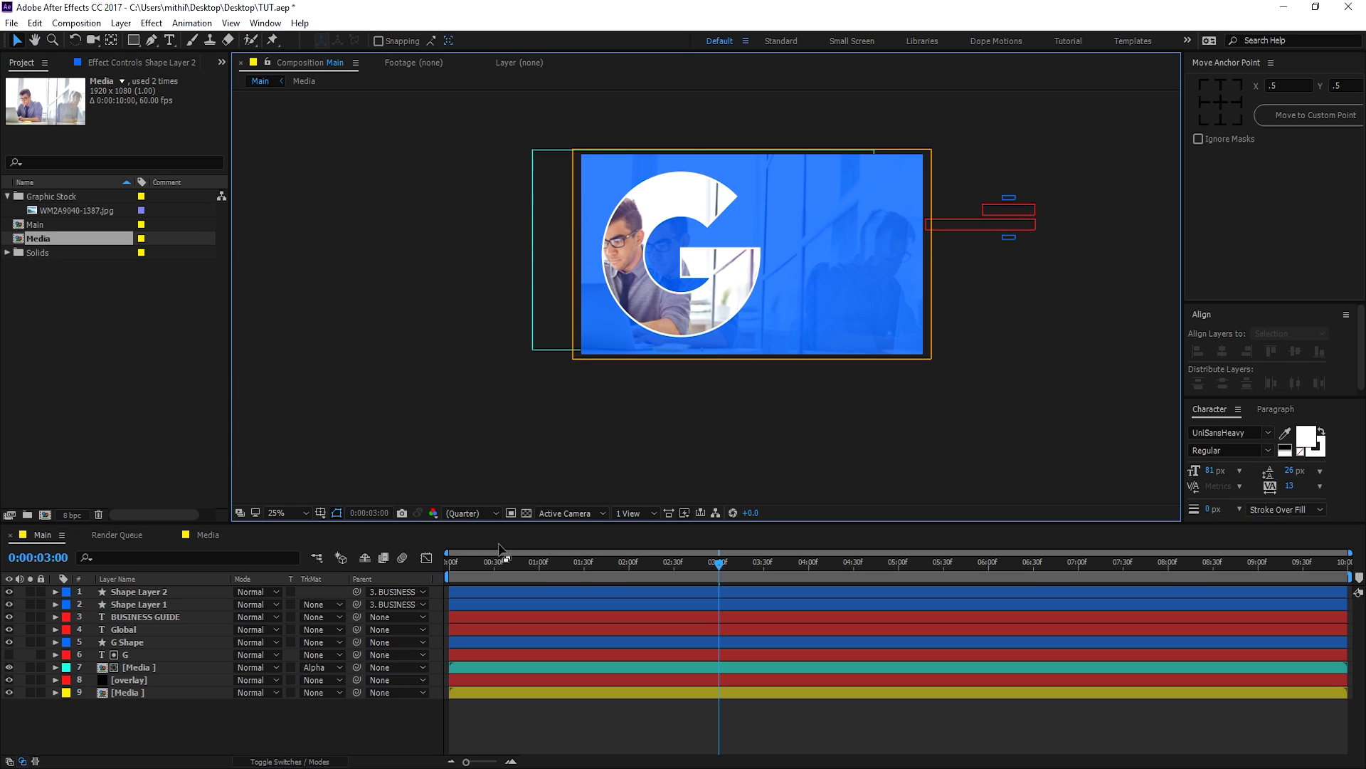
pyautogui.press('Home')
pyautogui.press('space')
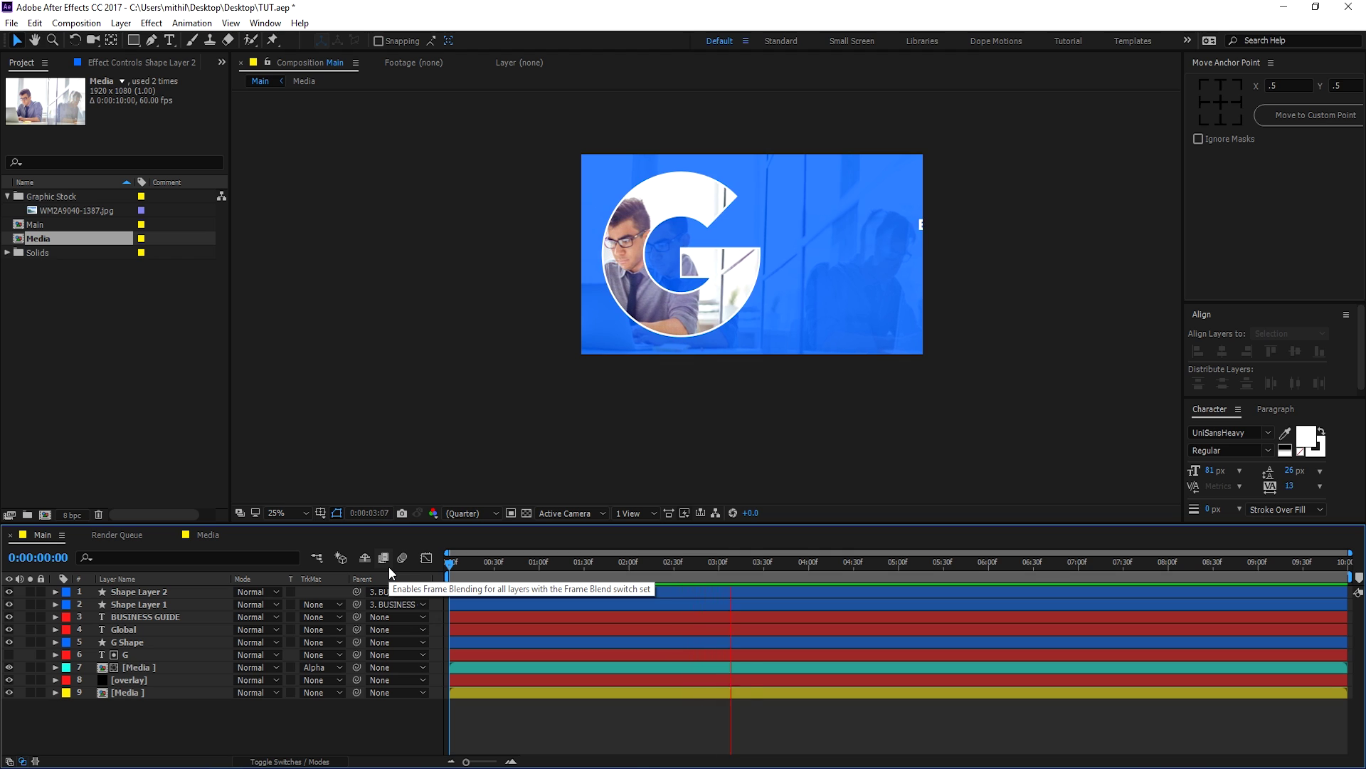
pyautogui.click(503, 562)
pyautogui.moveTo(471, 563); pyautogui.dragTo(438, 565)
pyautogui.press('space')
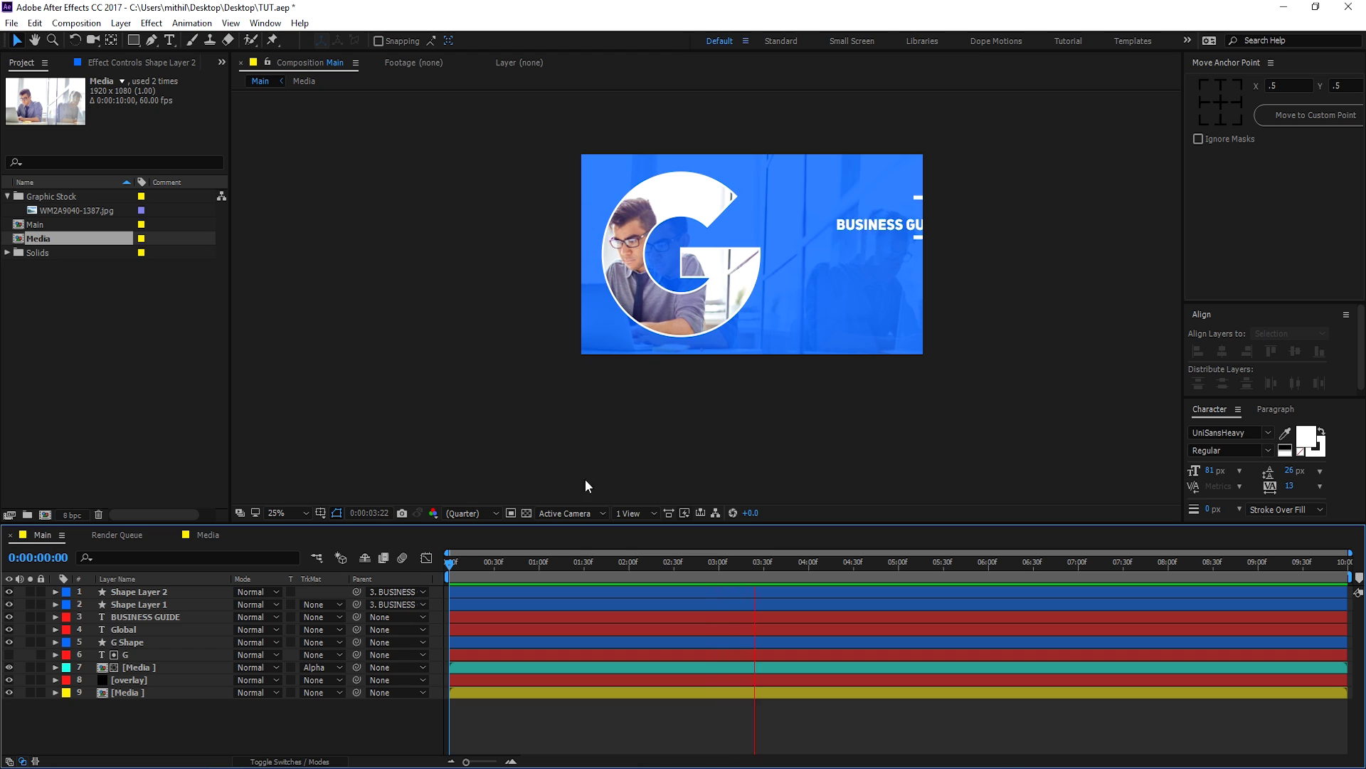
# Step: Move the G Shape layer's last End keyframe to about 0:00:04:00 and preview the slower outline drawing
pyautogui.click(553, 564)
pyautogui.click(138, 652)
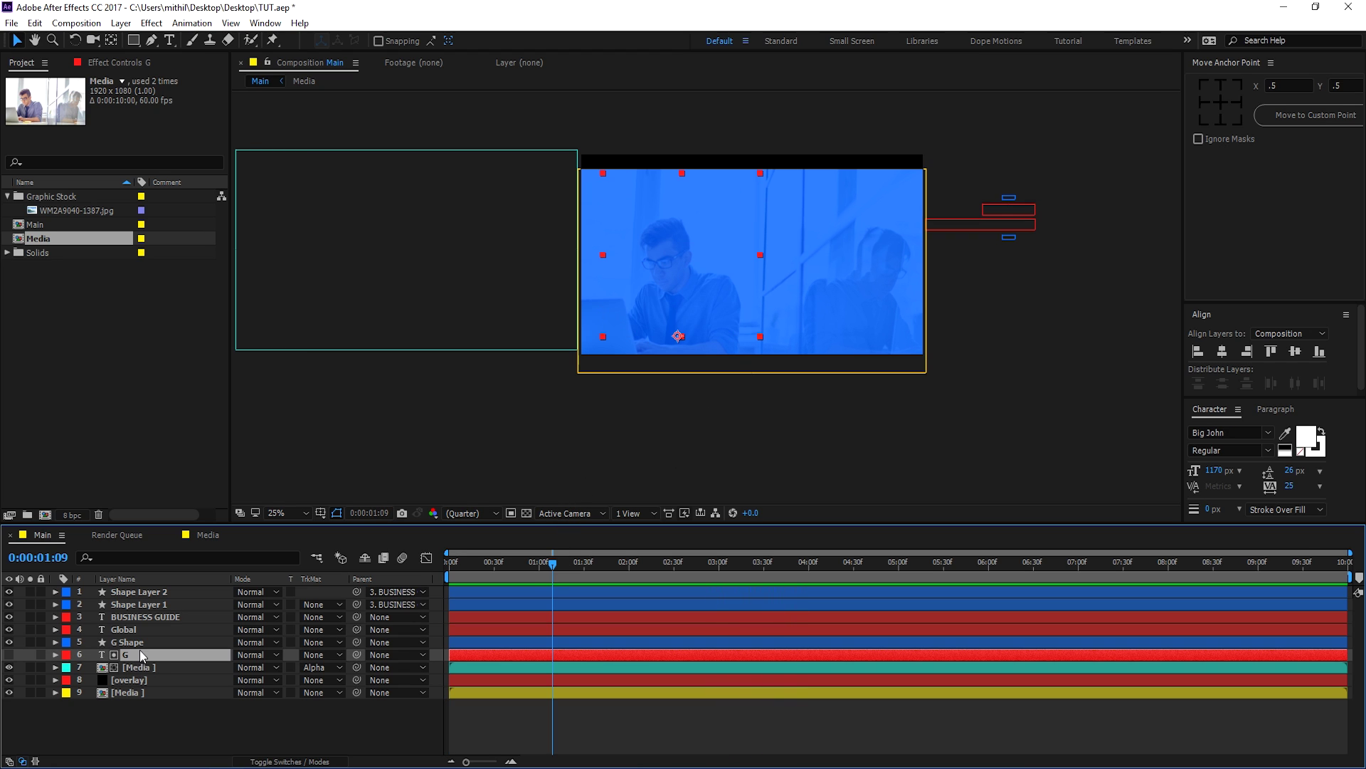
pyautogui.click(132, 645)
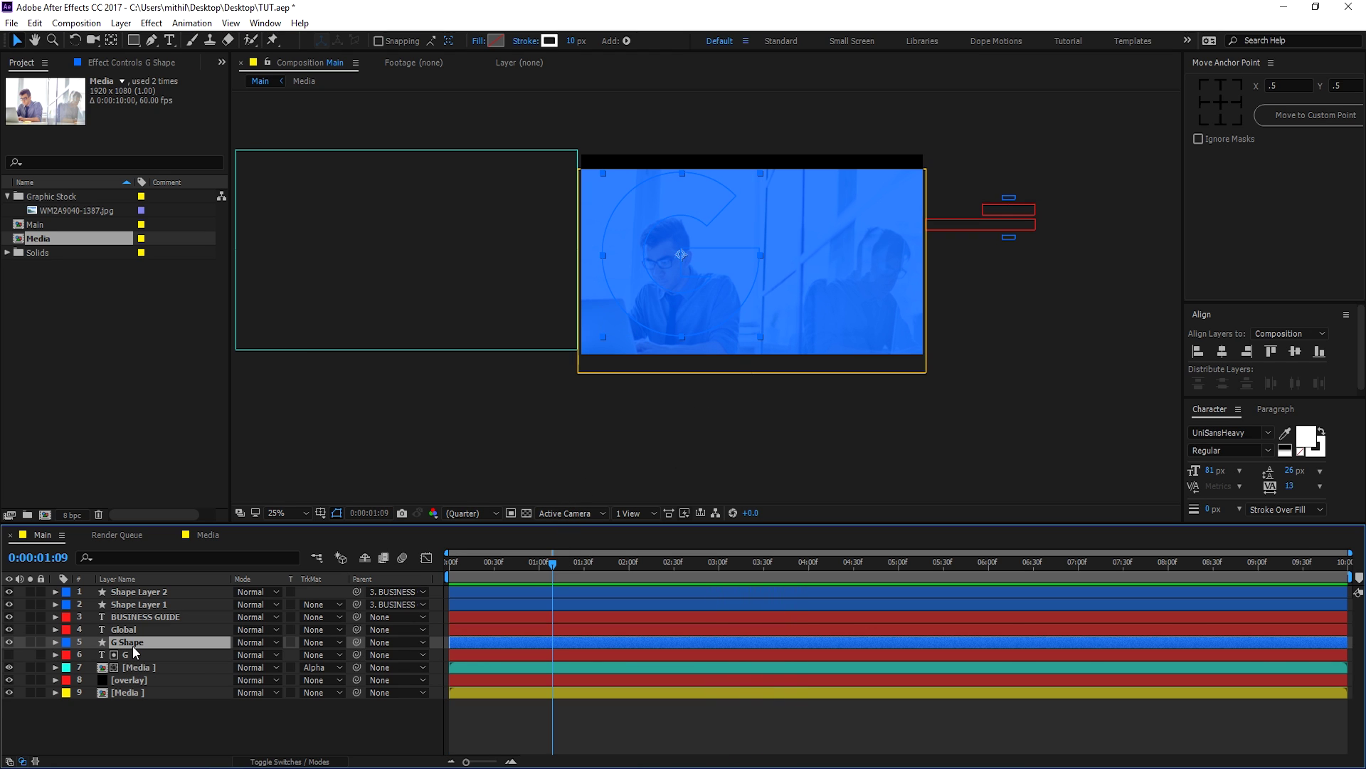
pyautogui.press('u')
pyautogui.moveTo(690, 656); pyautogui.dragTo(811, 655)
pyautogui.press('space')
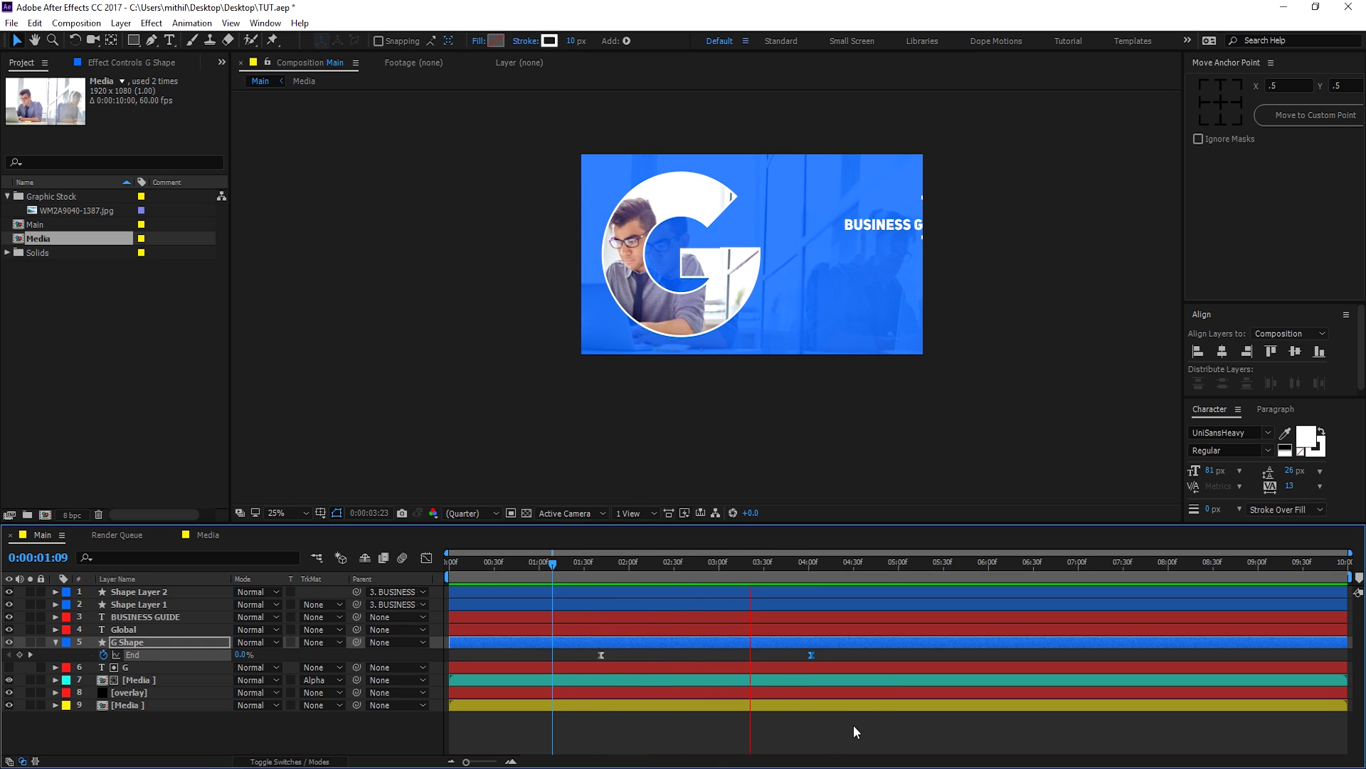
pyautogui.press('space')
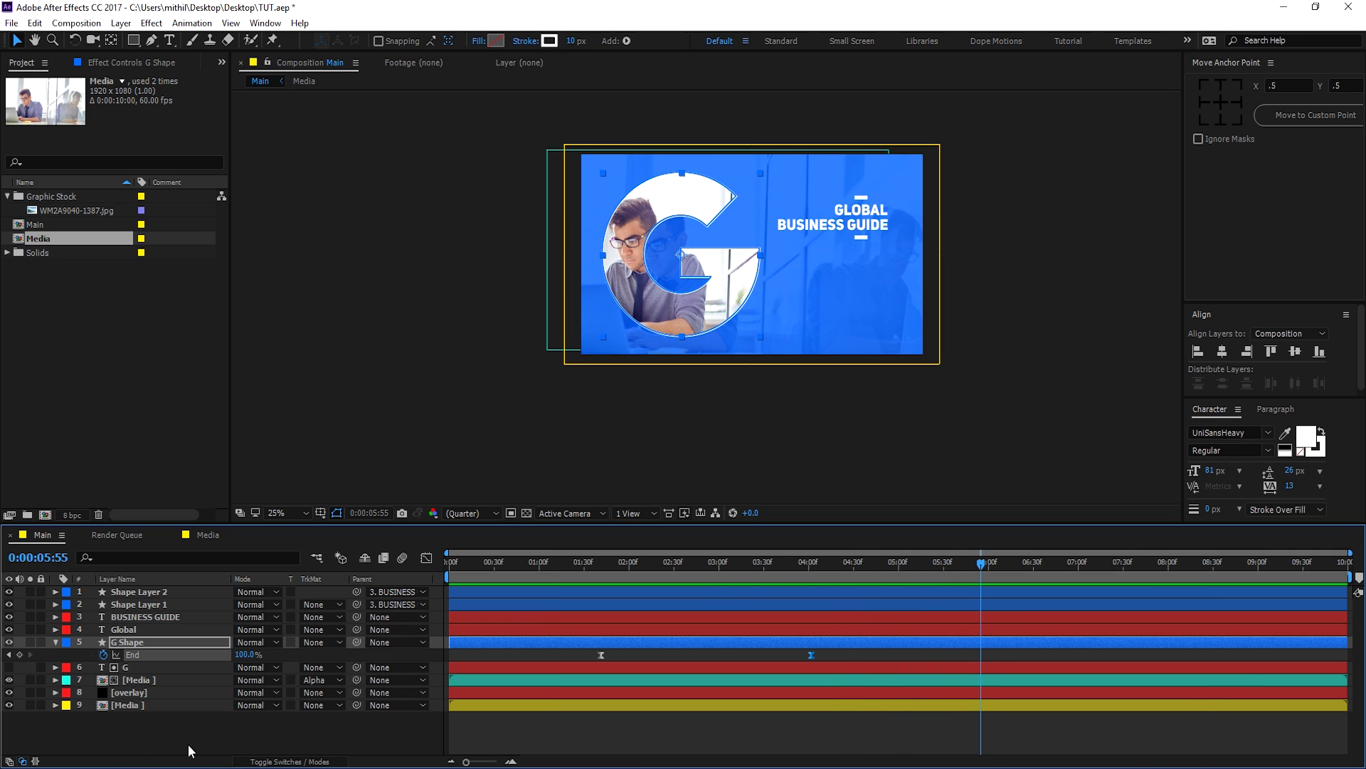
# Step: Collapse the G Shape properties and draw a wide rectangle below the title as a new shape layer at 0:00:05:55
pyautogui.click(191, 752)
pyautogui.press('u')
pyautogui.scroll(2, 848, 305)
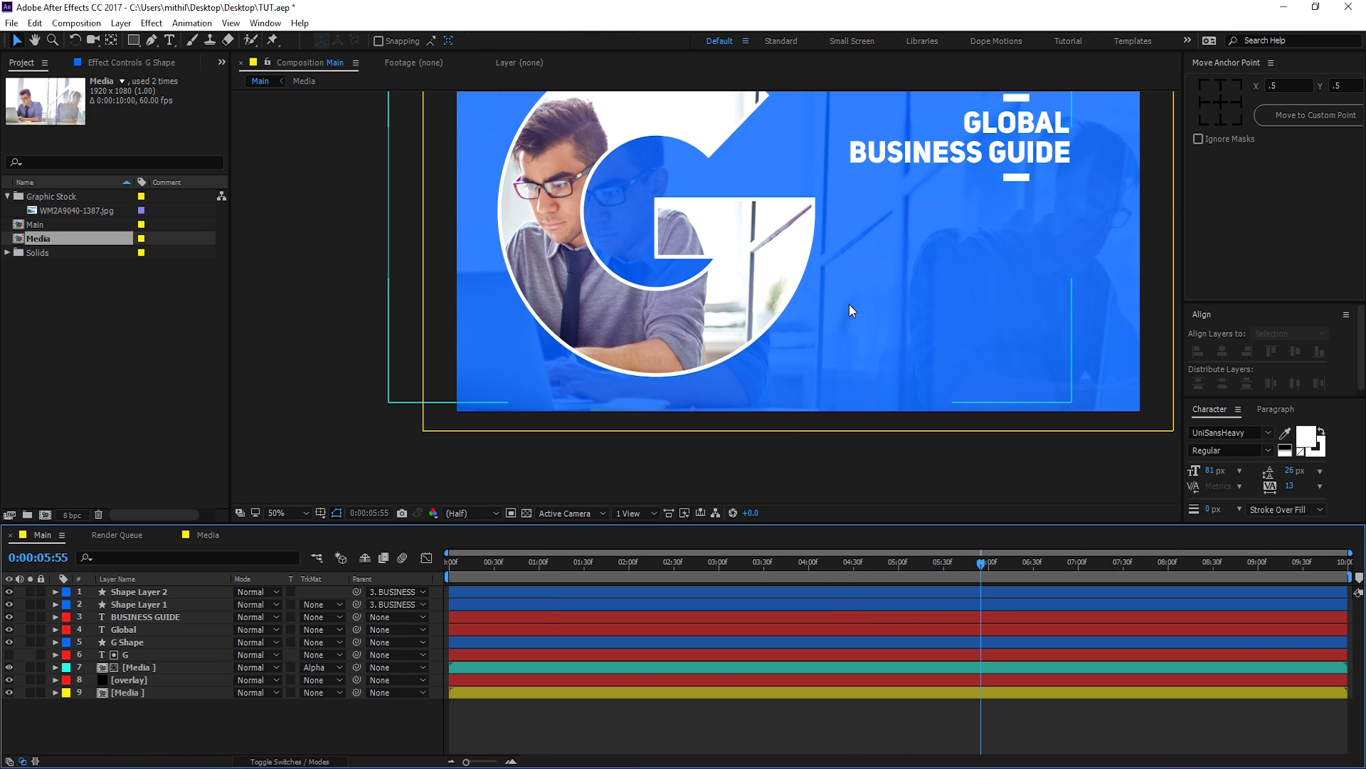
pyautogui.moveTo(721, 353); pyautogui.dragTo(686, 378)
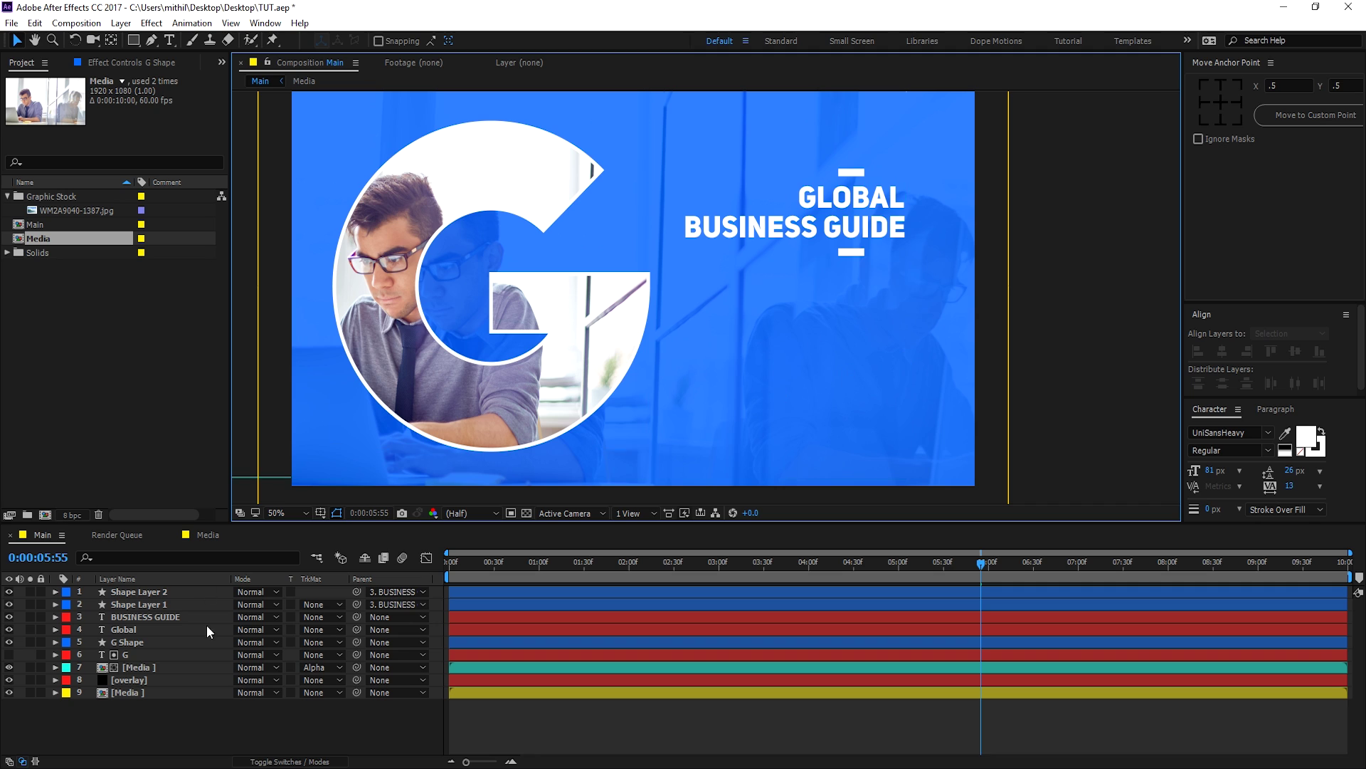
pyautogui.press('v')
pyautogui.click(133, 40)
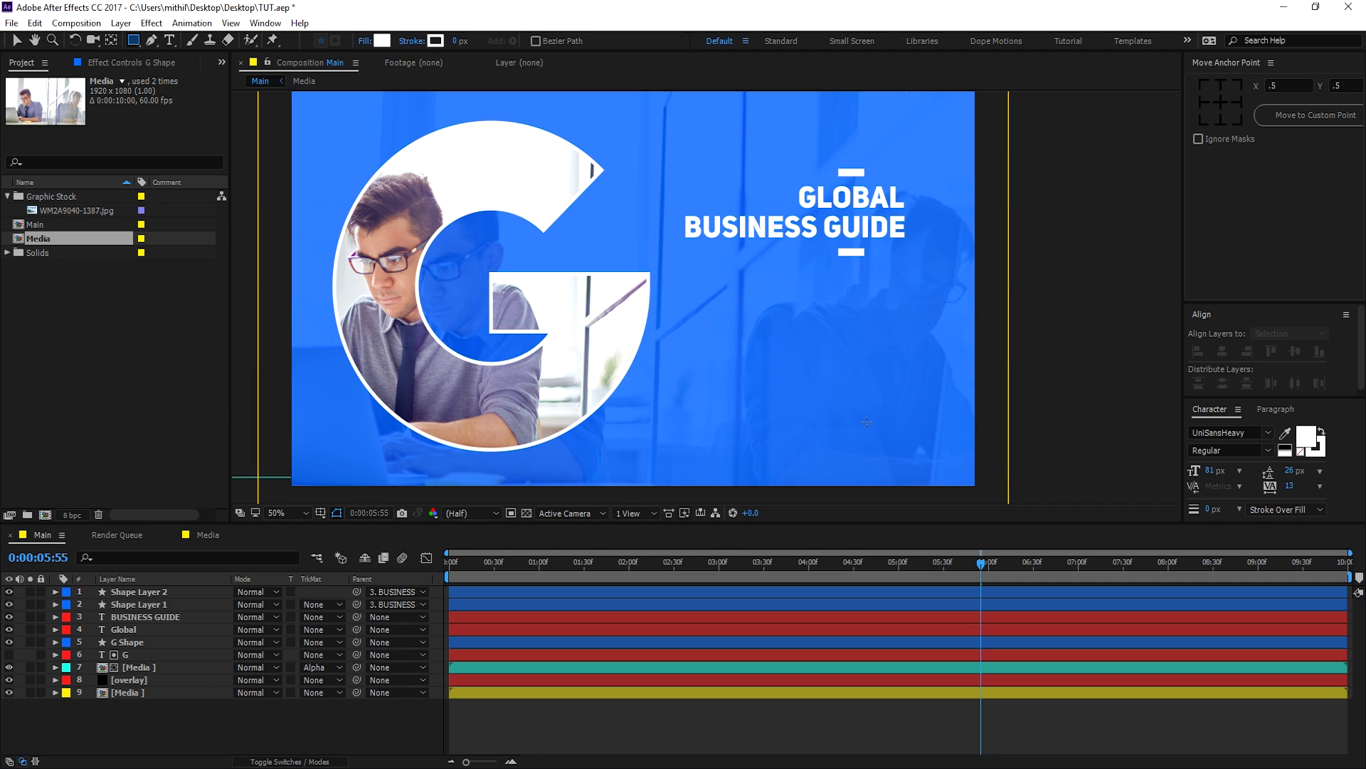
pyautogui.moveTo(748, 345); pyautogui.dragTo(911, 395)
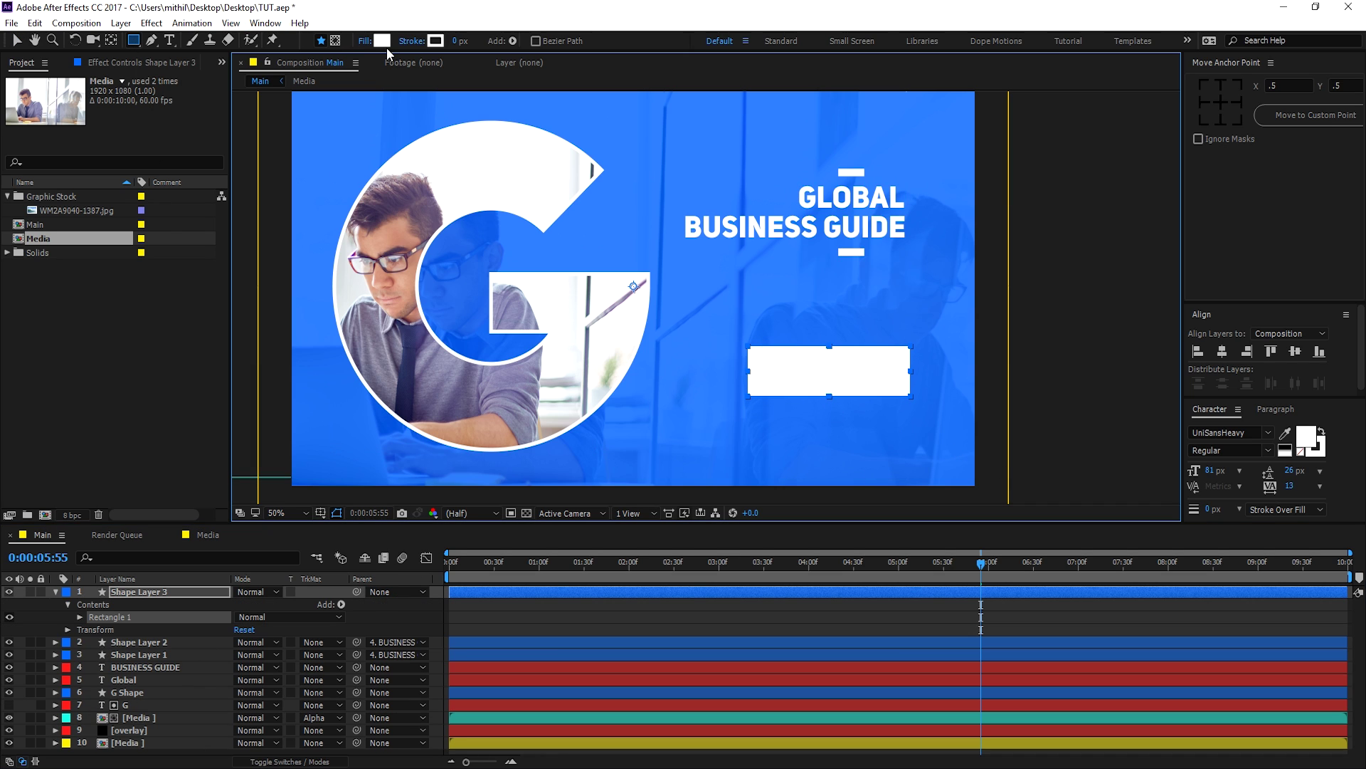
# Step: Set the wide rectangle's fill to None
pyautogui.click(361, 41)
pyautogui.click(855, 290)
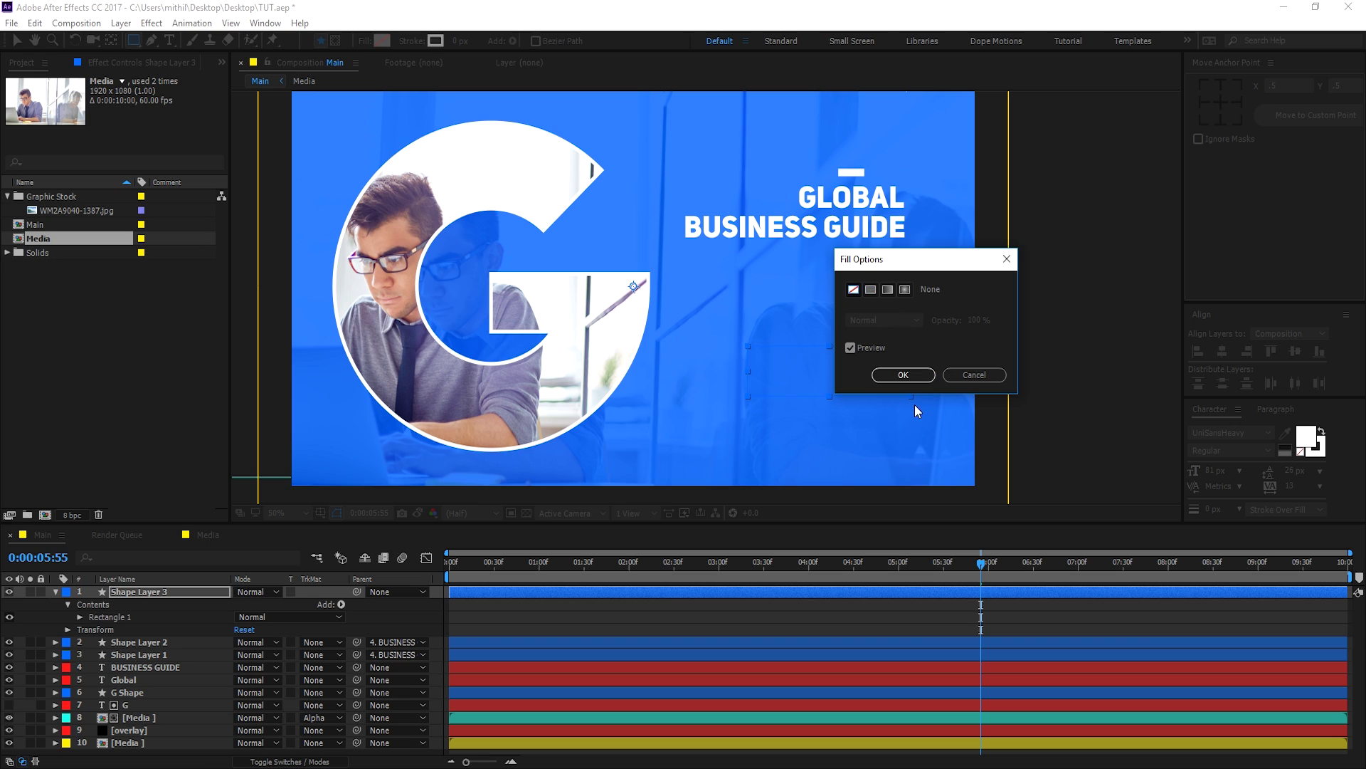
pyautogui.click(906, 376)
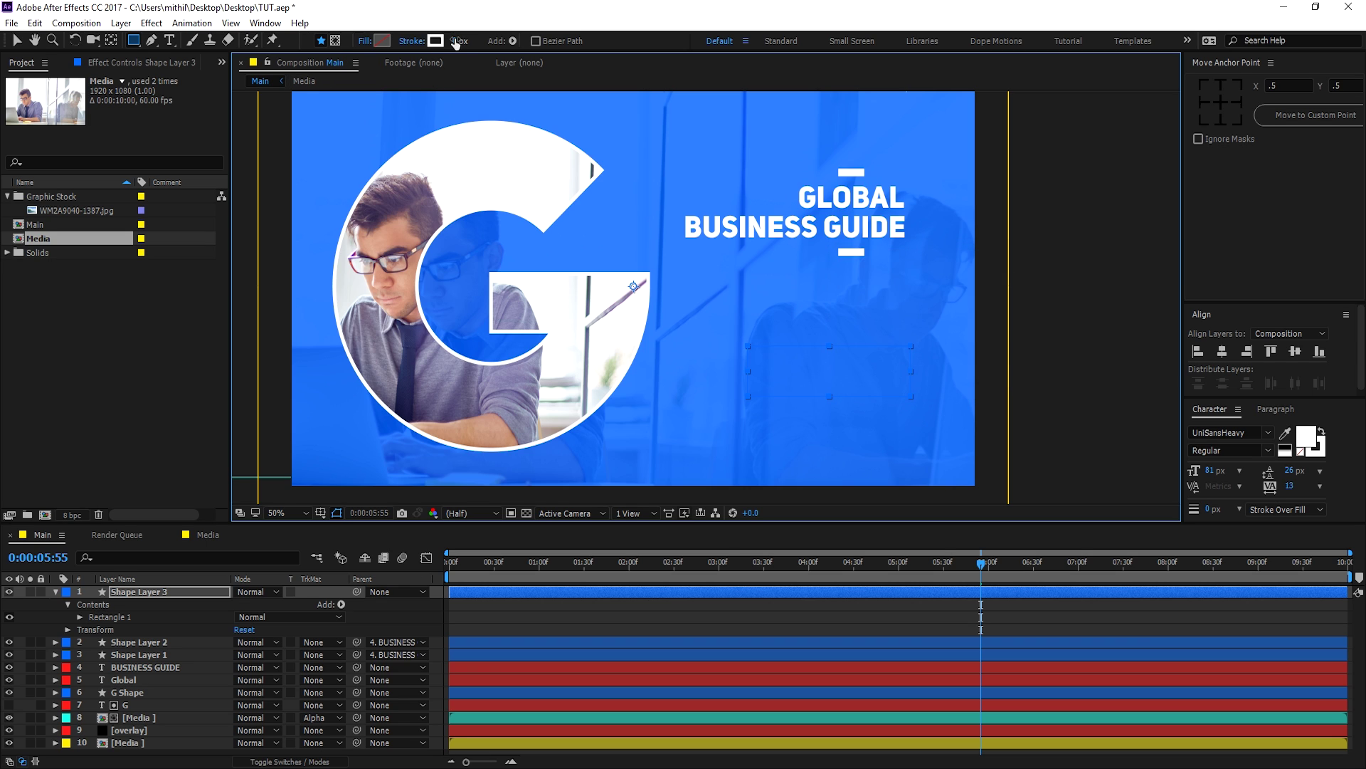
# Step: Set the wide rectangle's stroke width to 5 px
pyautogui.moveTo(455, 44); pyautogui.dragTo(467, 45)
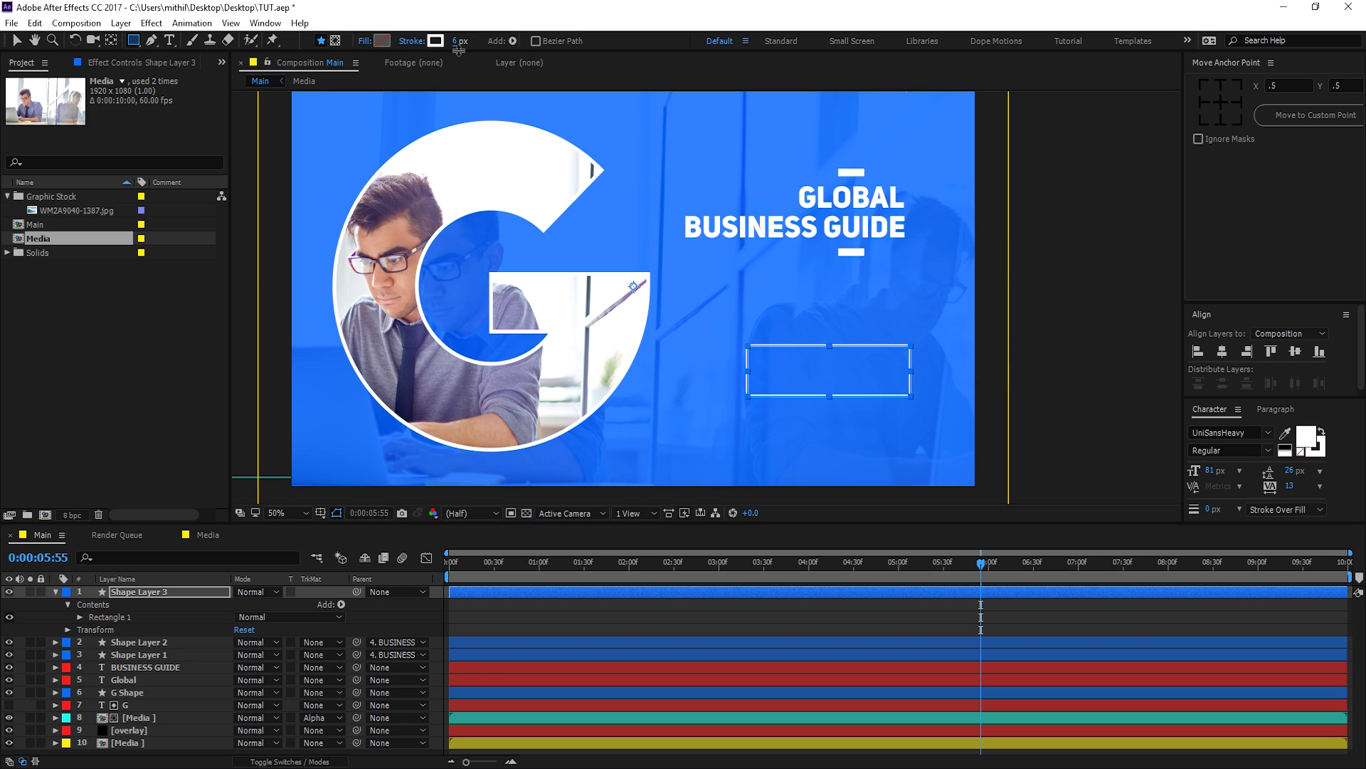
pyautogui.click(459, 44)
pyautogui.write('5')
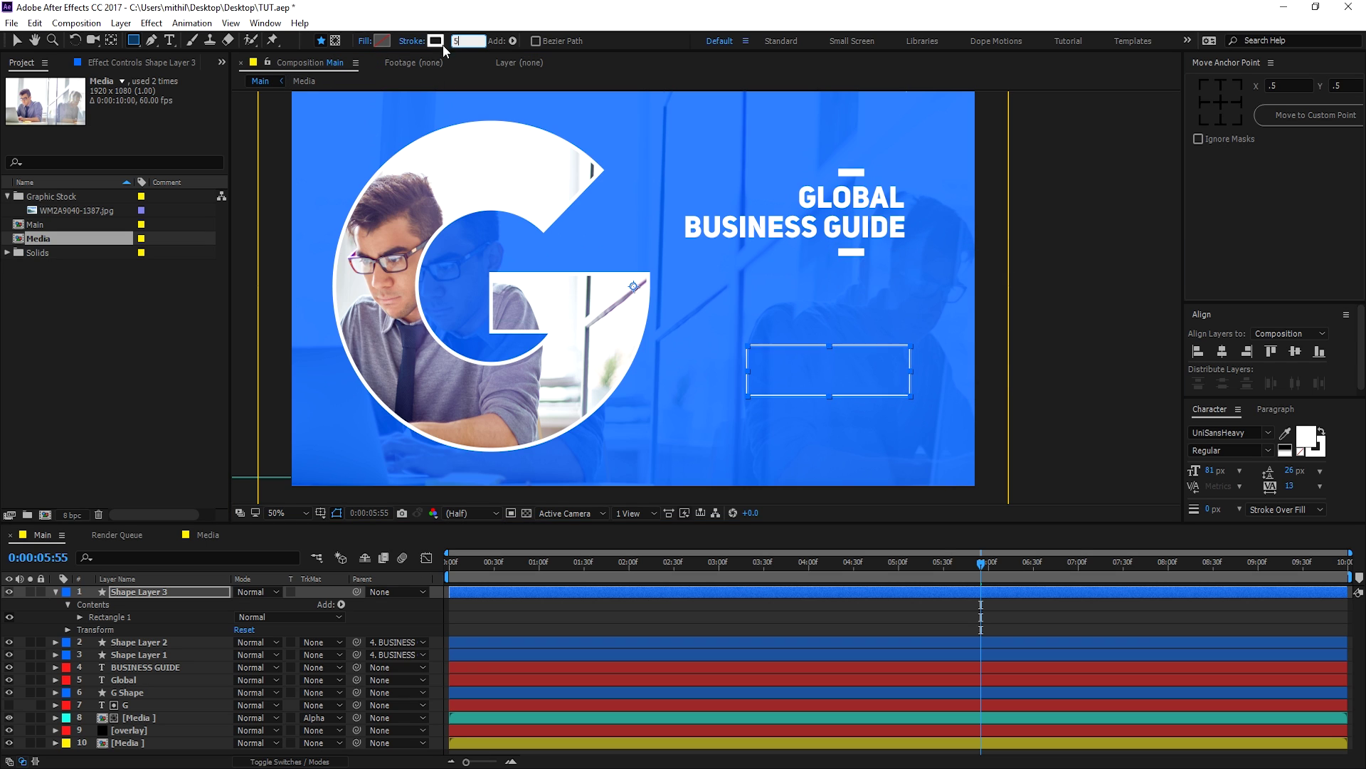
# Step: Add Trim Paths to the wide rectangle and centre its layer's anchor point
pyautogui.click(16, 40)
pyautogui.click(341, 604)
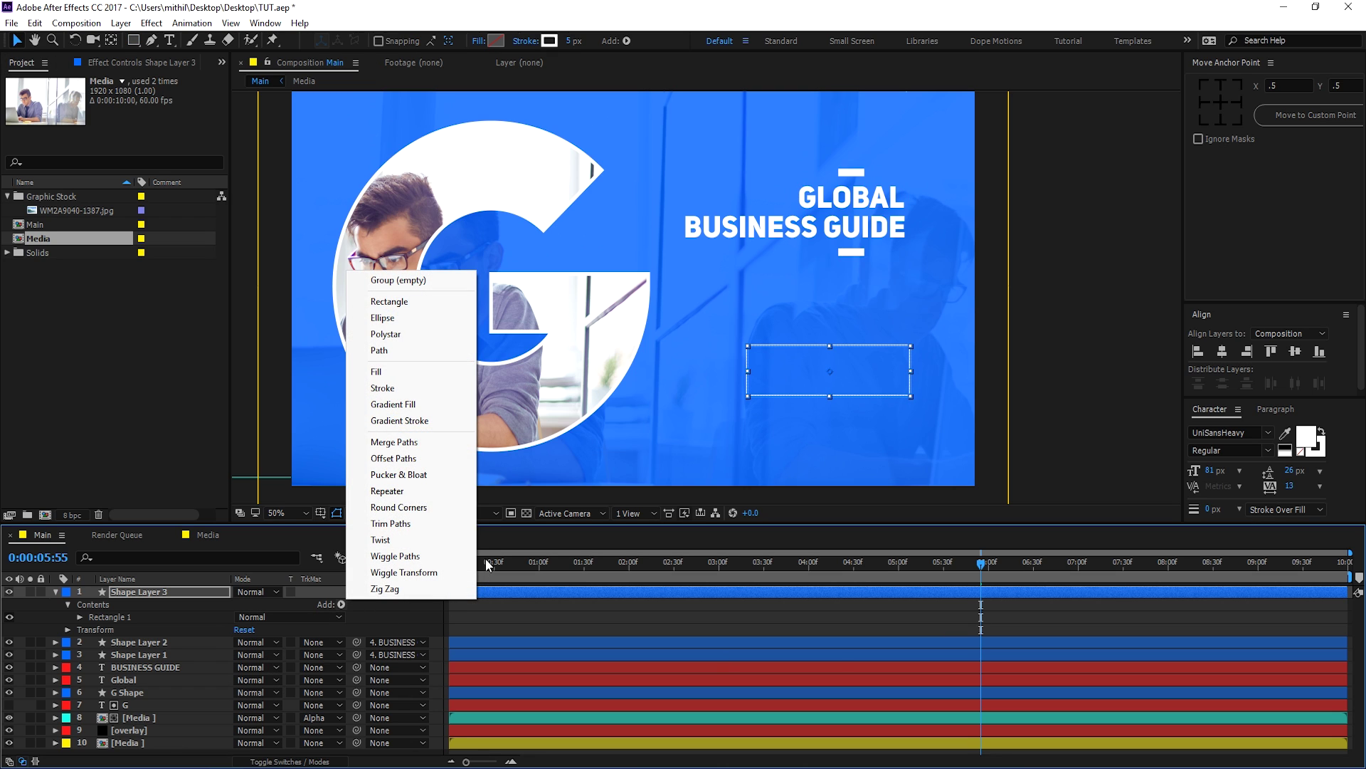
pyautogui.click(391, 523)
pyautogui.click(1220, 107)
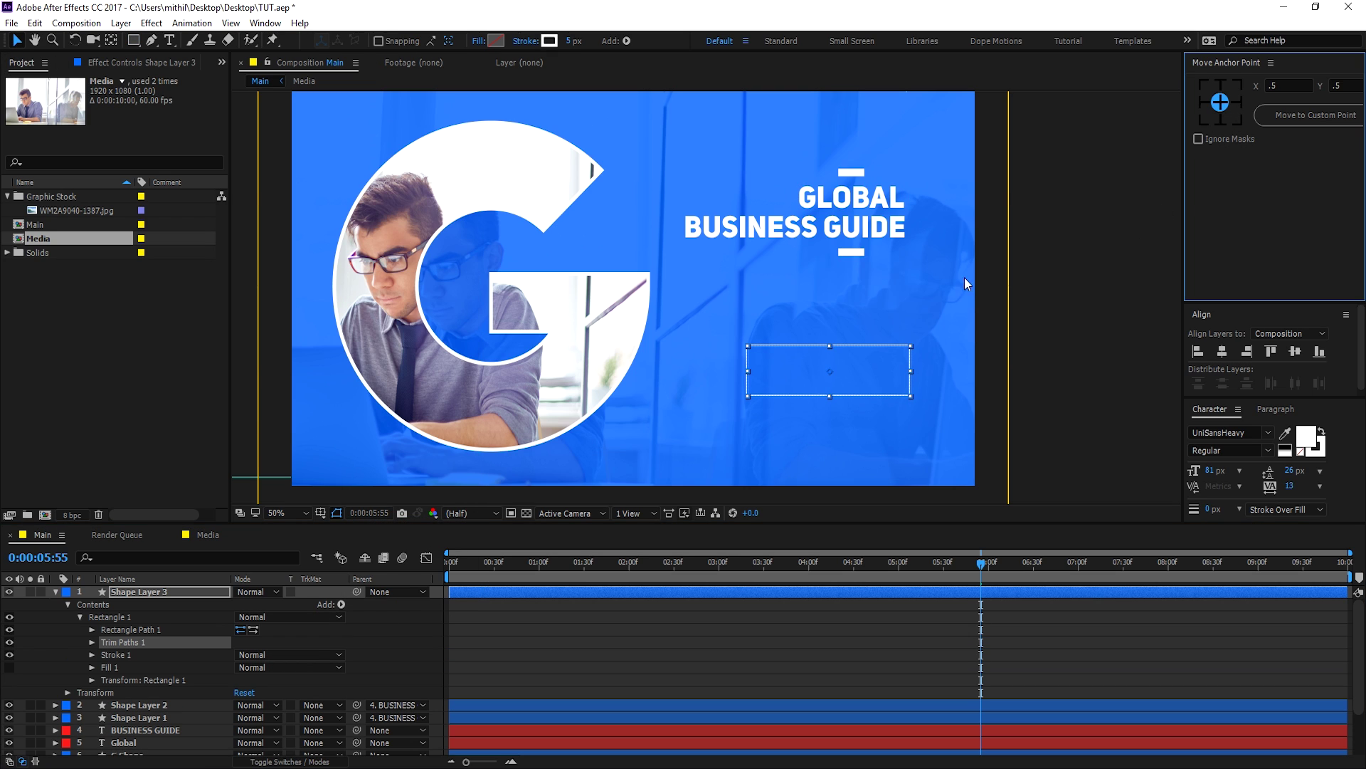
# Step: Move the wide rectangle so its right edge lines up with the title's right edge, using the safe guides for reference
pyautogui.moveTo(823, 378); pyautogui.dragTo(812, 375)
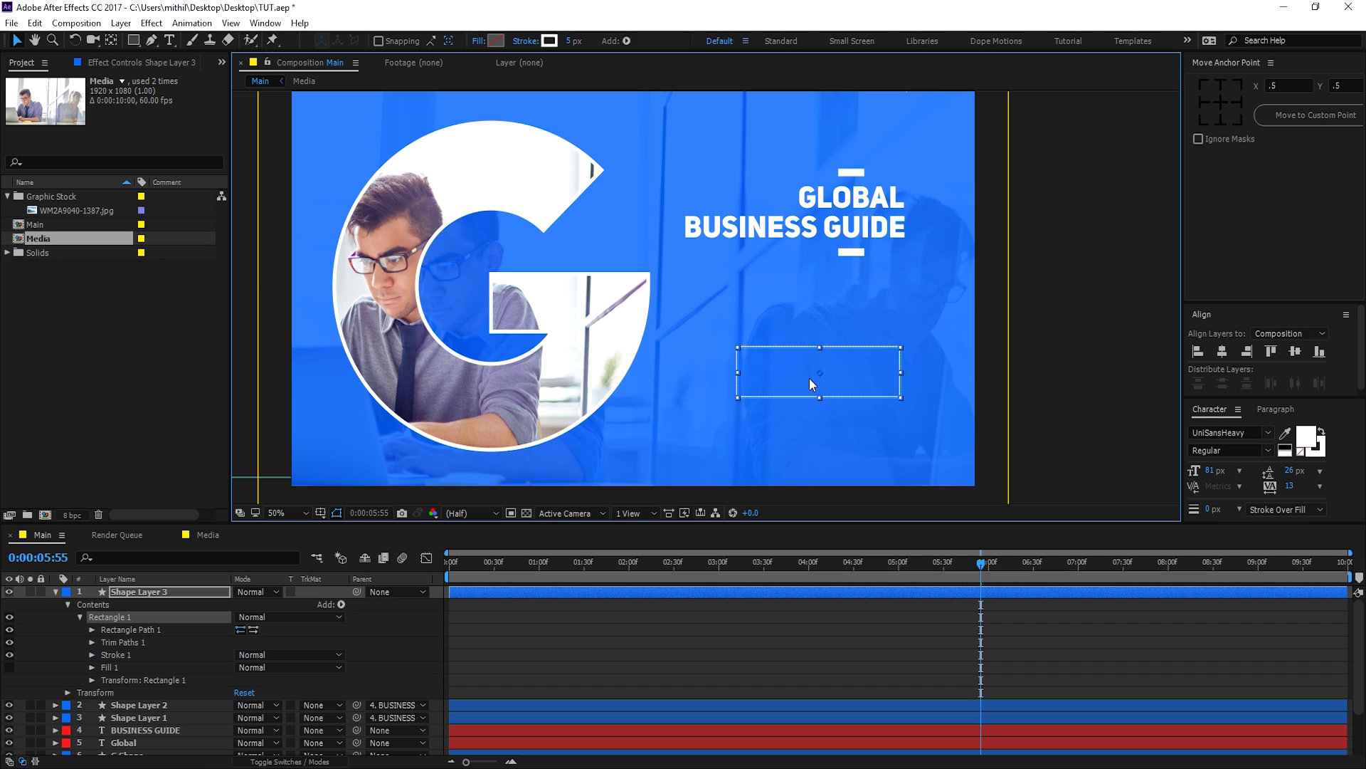
pyautogui.press("'")
pyautogui.hotkey('shift', 'Right')
pyautogui.press('Right')
pyautogui.press('Right')
pyautogui.press("'")
pyautogui.click(736, 629)
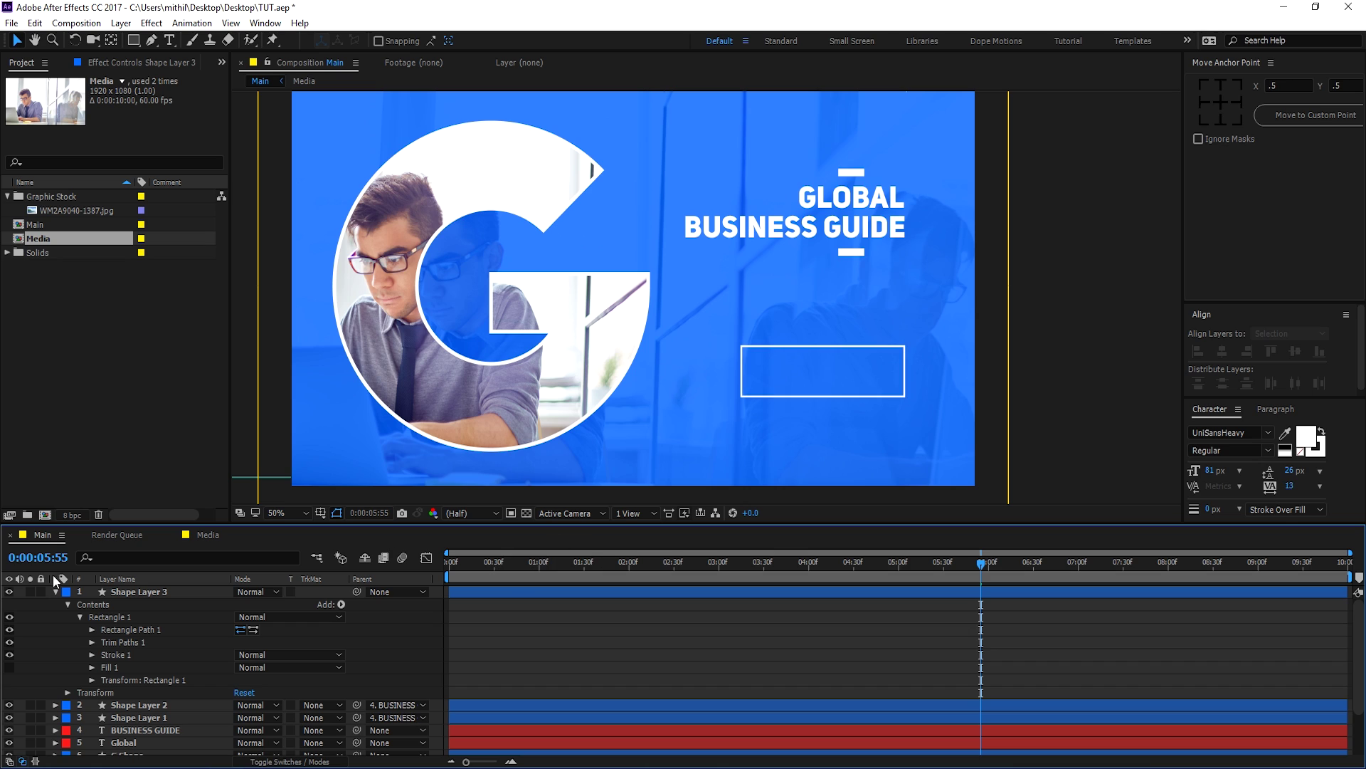
# Step: Keyframe the rectangle's Trim Paths End at 0% and Offset at 0° at 0:00:04:00
pyautogui.click(91, 642)
pyautogui.click(223, 668)
pyautogui.moveTo(222, 668); pyautogui.dragTo(153, 672)
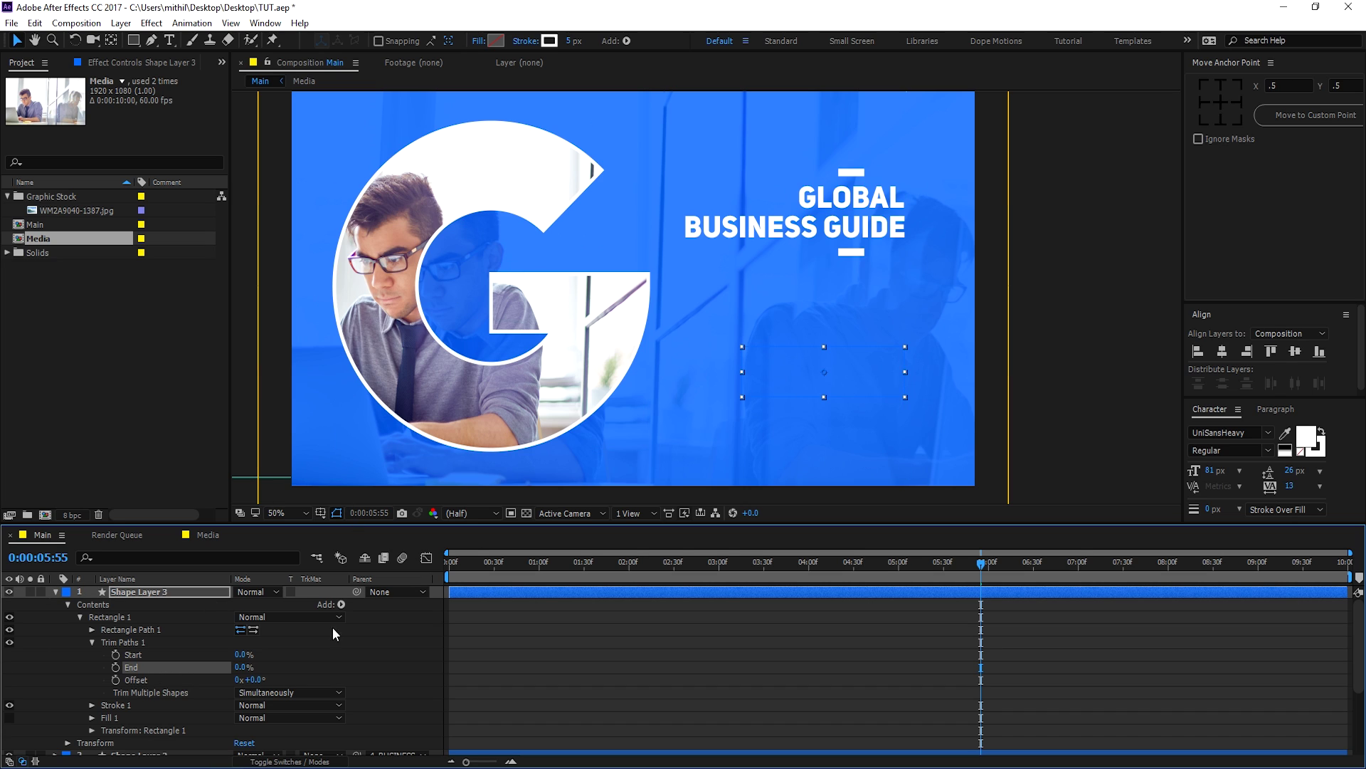
pyautogui.moveTo(242, 667)
pyautogui.mouseDown()
pyautogui.moveTo(284, 665)
pyautogui.moveTo(229, 666)
pyautogui.mouseUp()
pyautogui.moveTo(900, 566); pyautogui.dragTo(811, 565)
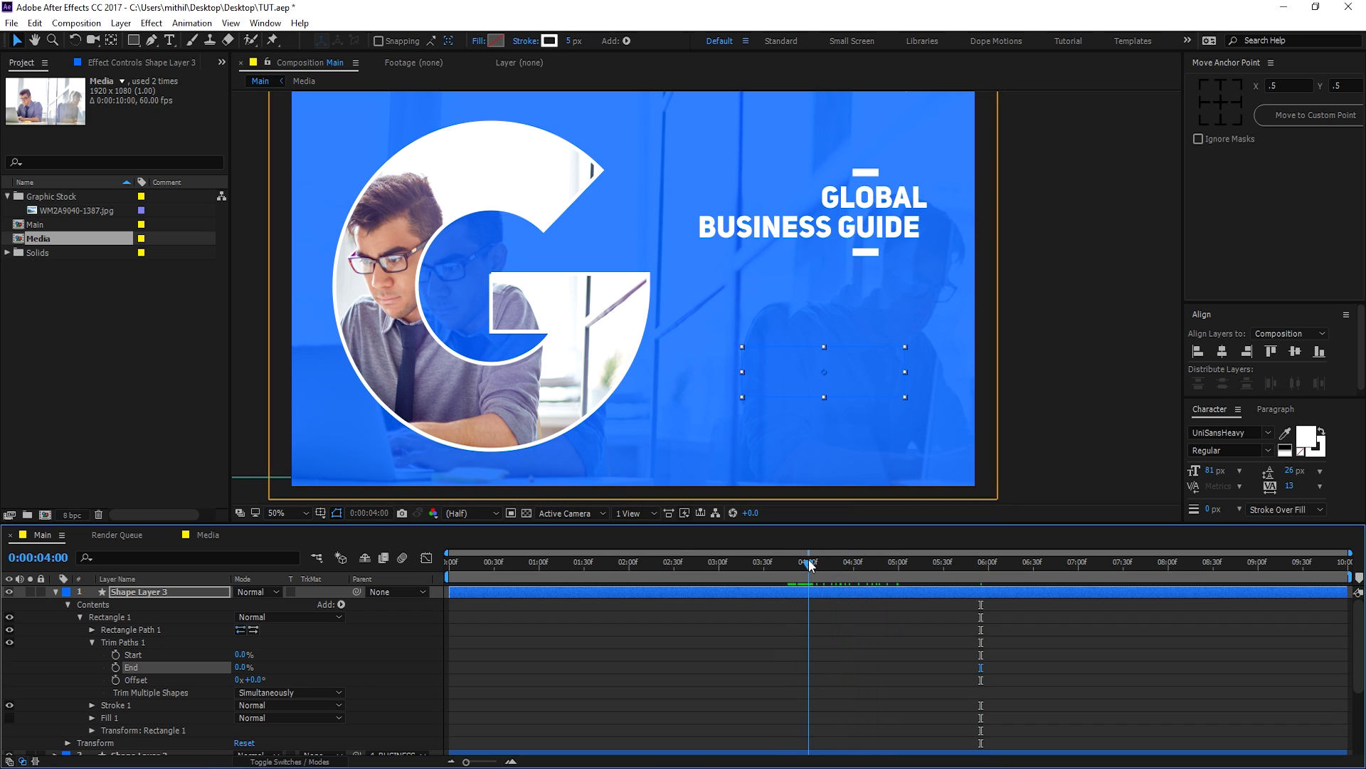
pyautogui.click(115, 668)
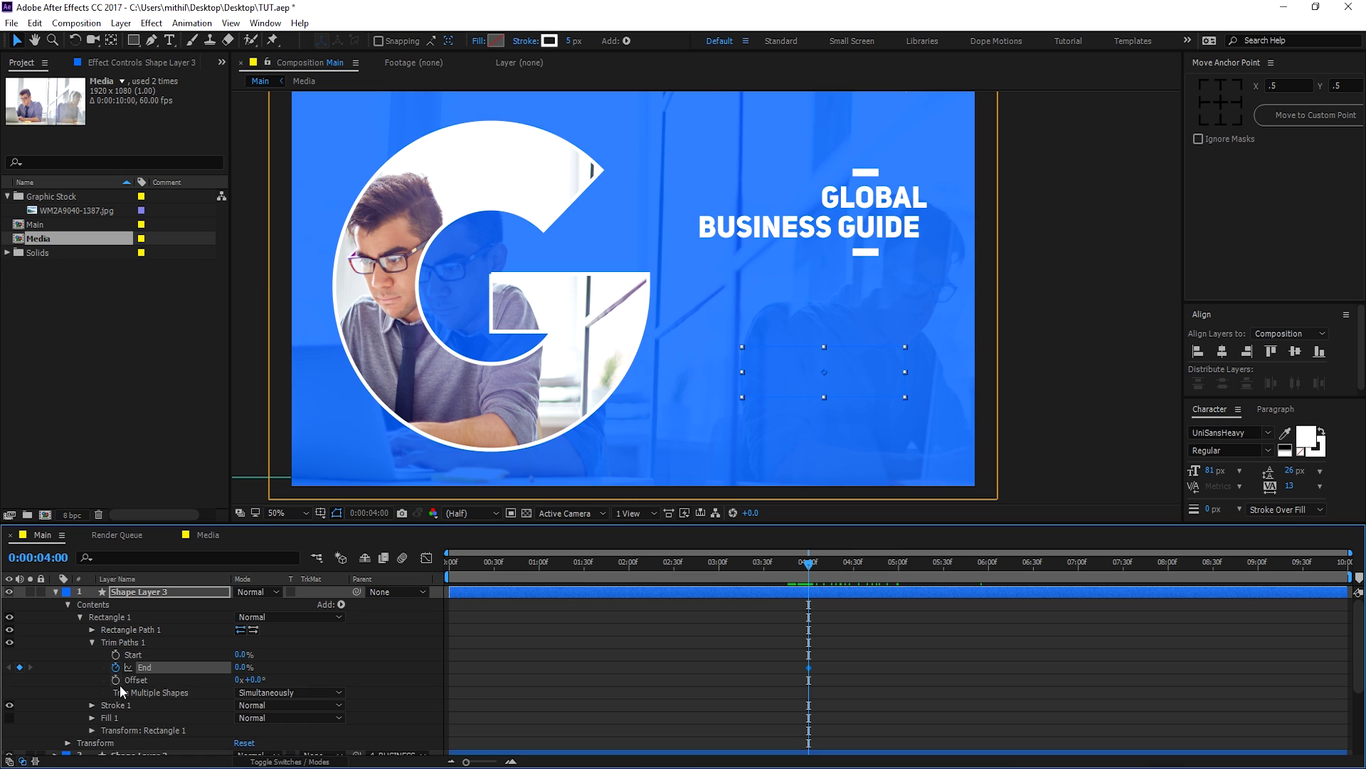
pyautogui.click(116, 680)
# Step: At 0:00:05:00, set the rectangle's Trim Paths End to 100% and Offset to 45°
pyautogui.moveTo(821, 569); pyautogui.dragTo(901, 578)
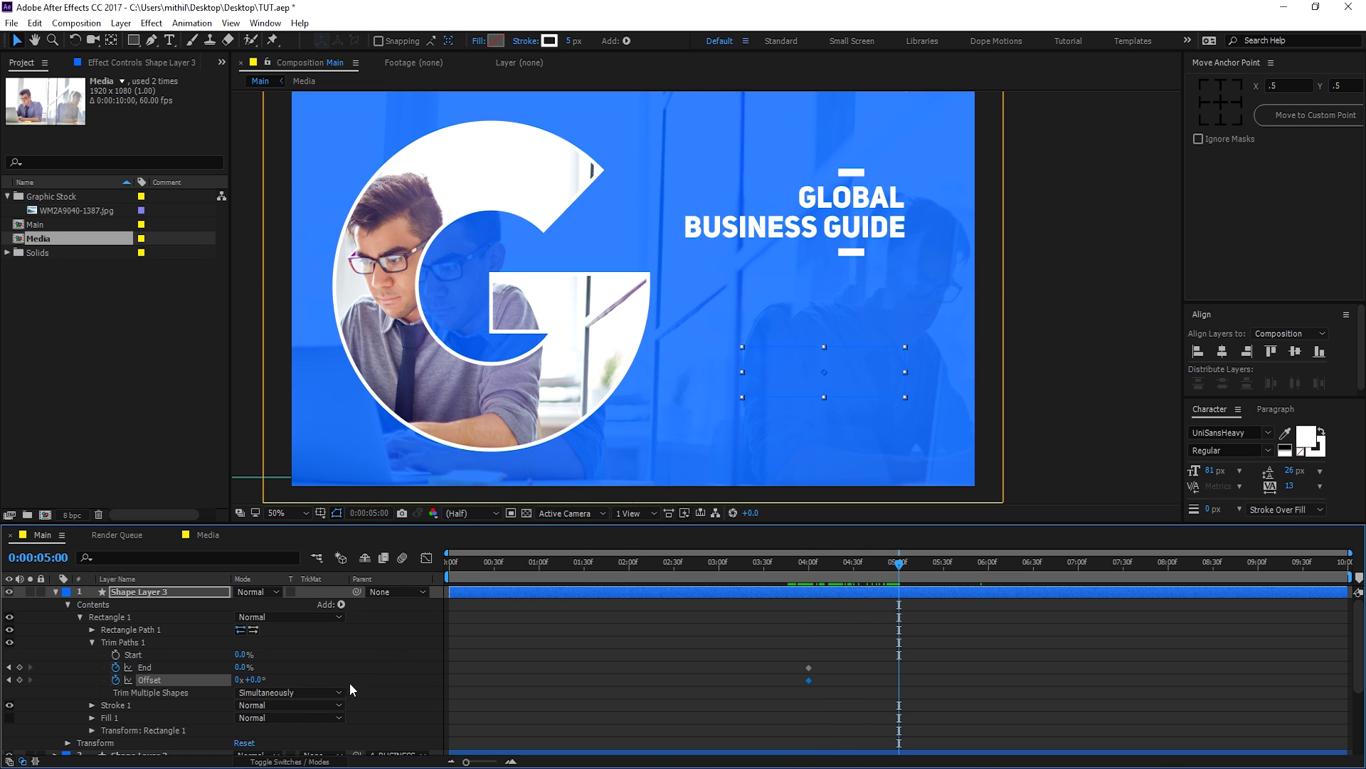
pyautogui.moveTo(243, 666); pyautogui.dragTo(341, 663)
pyautogui.click(254, 680)
pyautogui.click(843, 619)
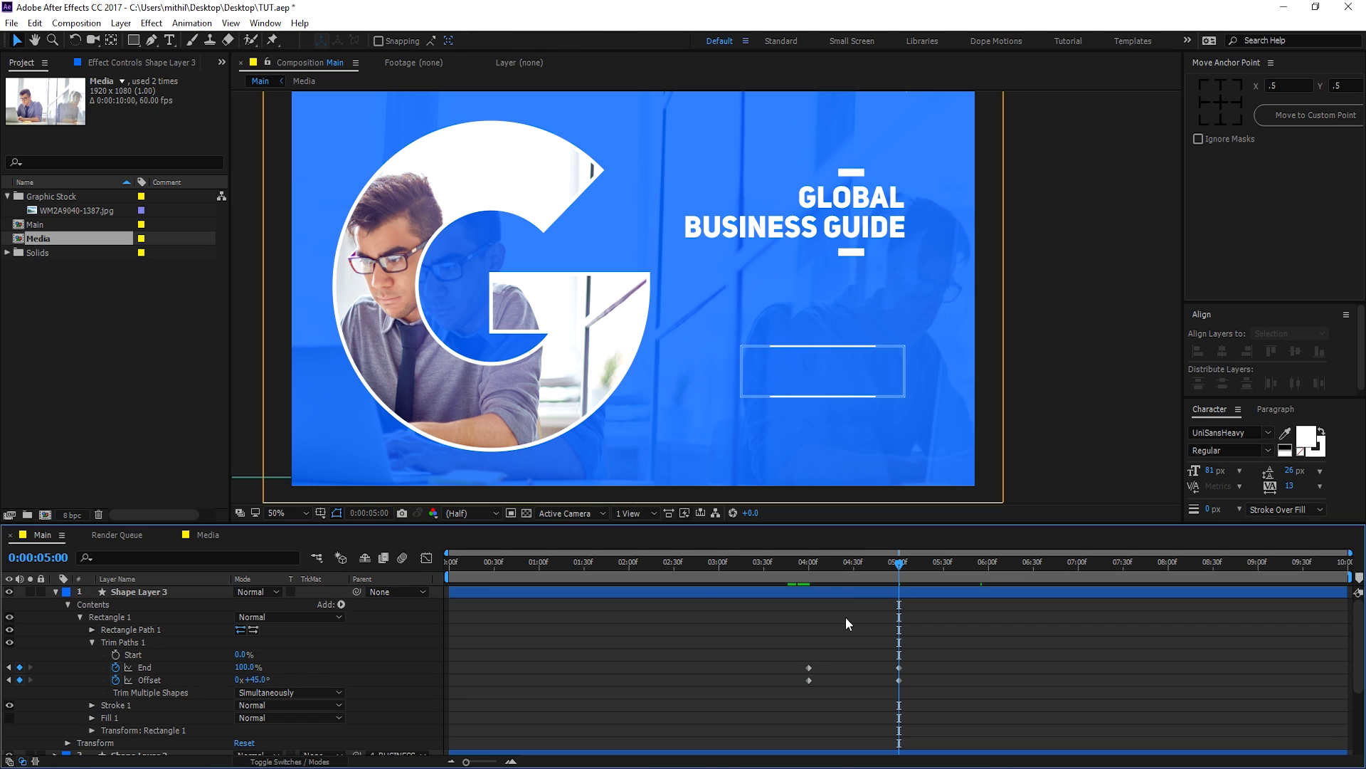
# Step: Ease the rectangle's End and Offset keyframes, shape their speed curves to peak early and slow down gradually, and preview the drawing animation
pyautogui.moveTo(797, 562); pyautogui.dragTo(911, 578)
pyautogui.moveTo(913, 661); pyautogui.dragTo(784, 702)
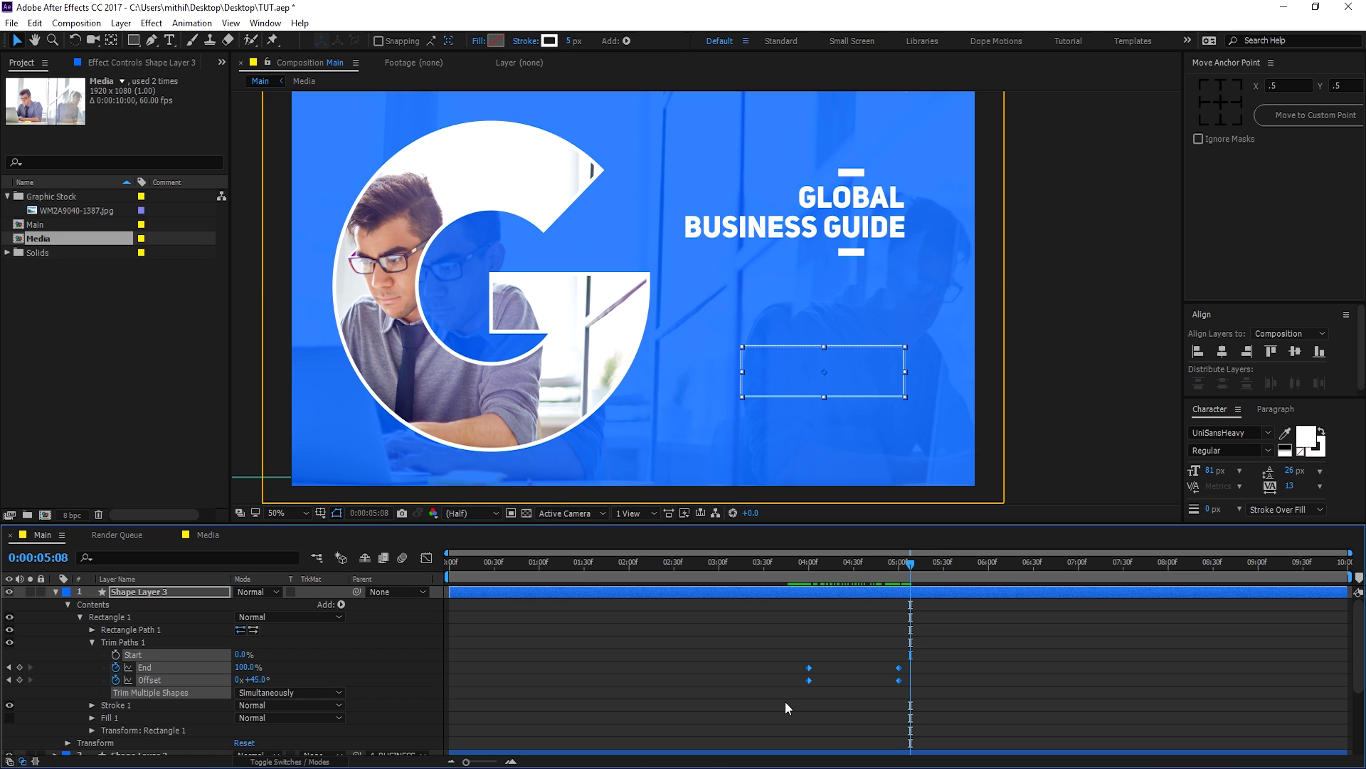
pyautogui.click(426, 557)
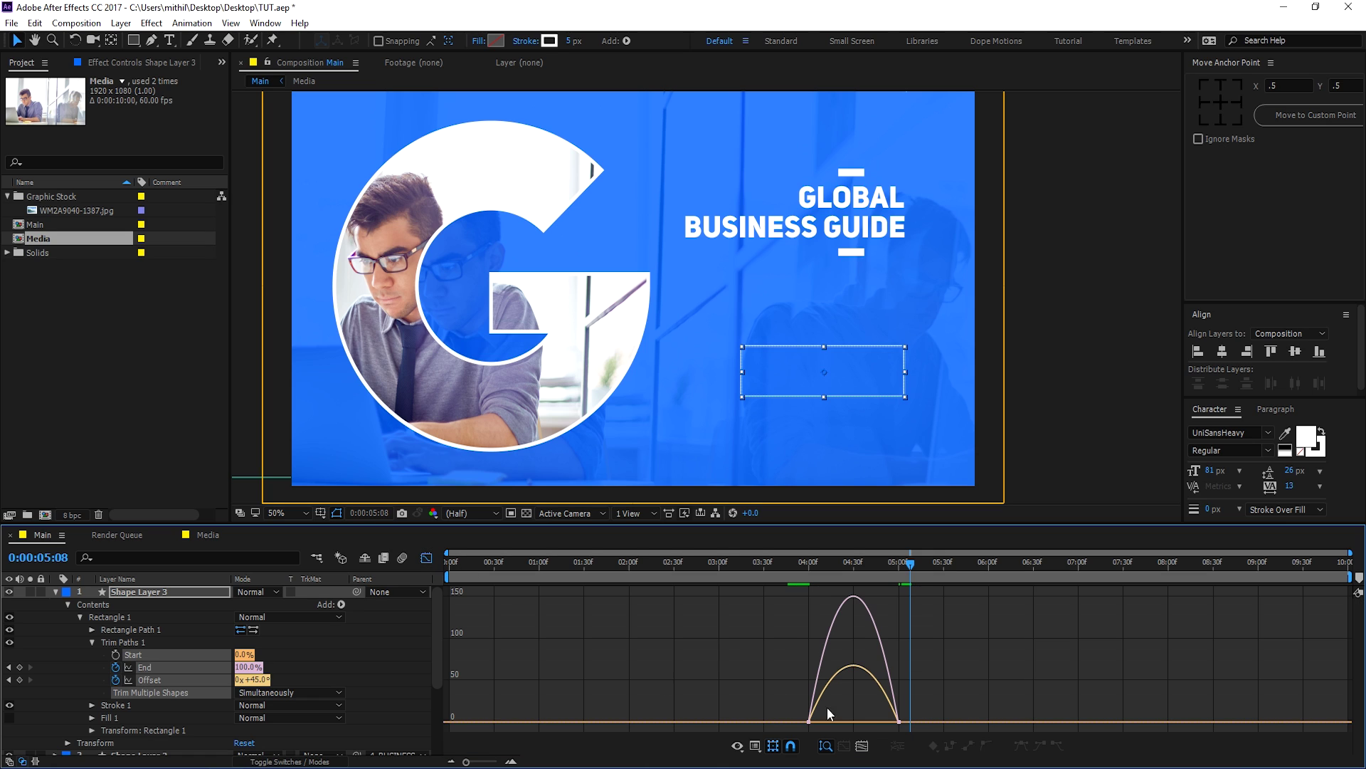
pyautogui.moveTo(915, 710); pyautogui.dragTo(853, 719)
pyautogui.click(798, 574)
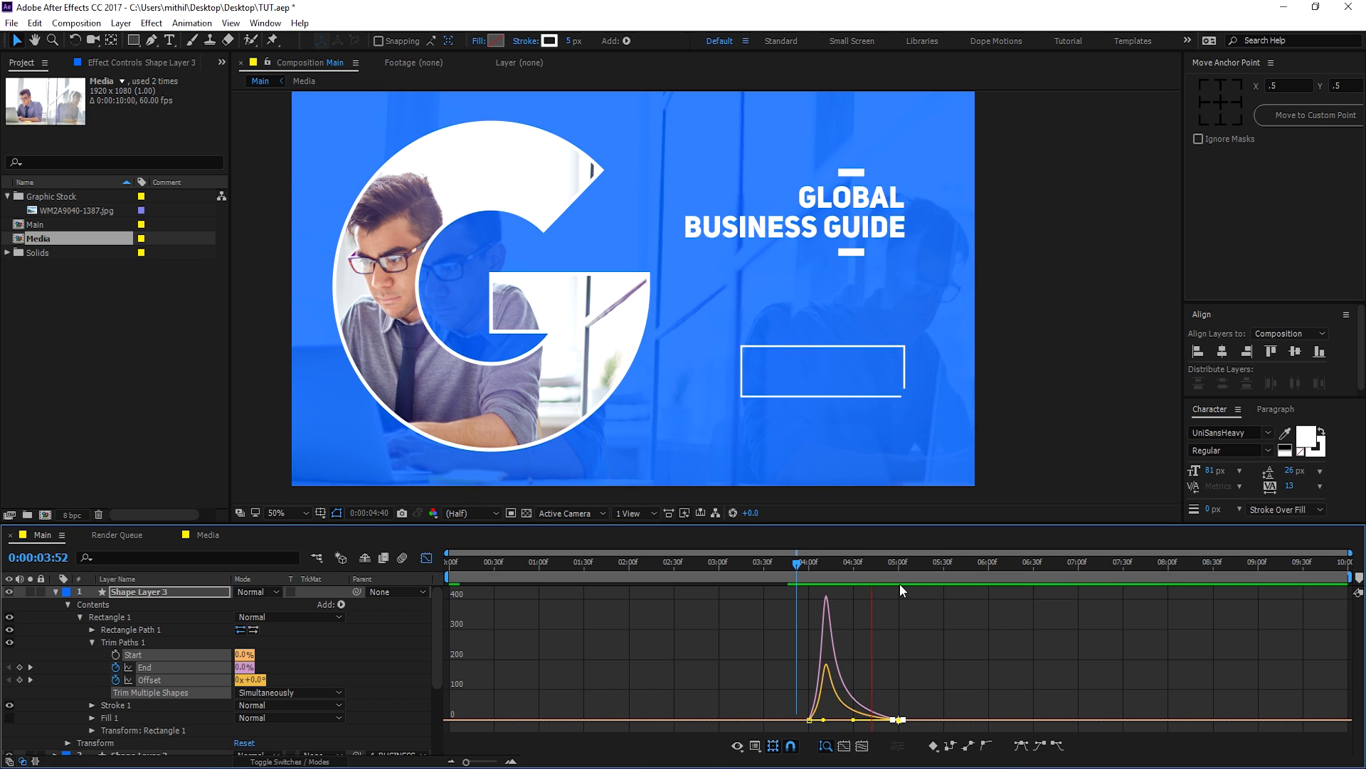
pyautogui.moveTo(841, 572); pyautogui.dragTo(899, 570)
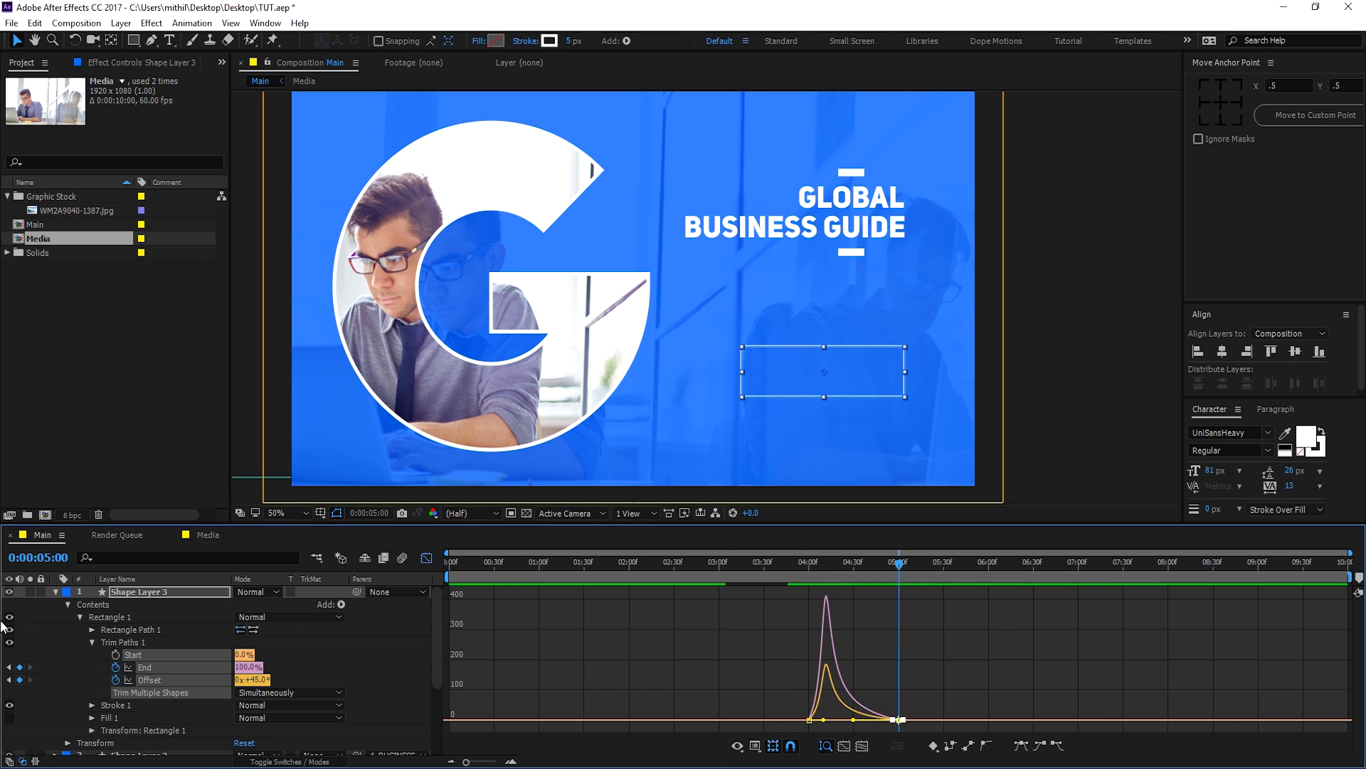
# Step: Collapse the rectangle layer's properties and add a new text layer reading DOPEMOTIONS.COM near the wide rectangle
pyautogui.click(55, 592)
pyautogui.press('F2')
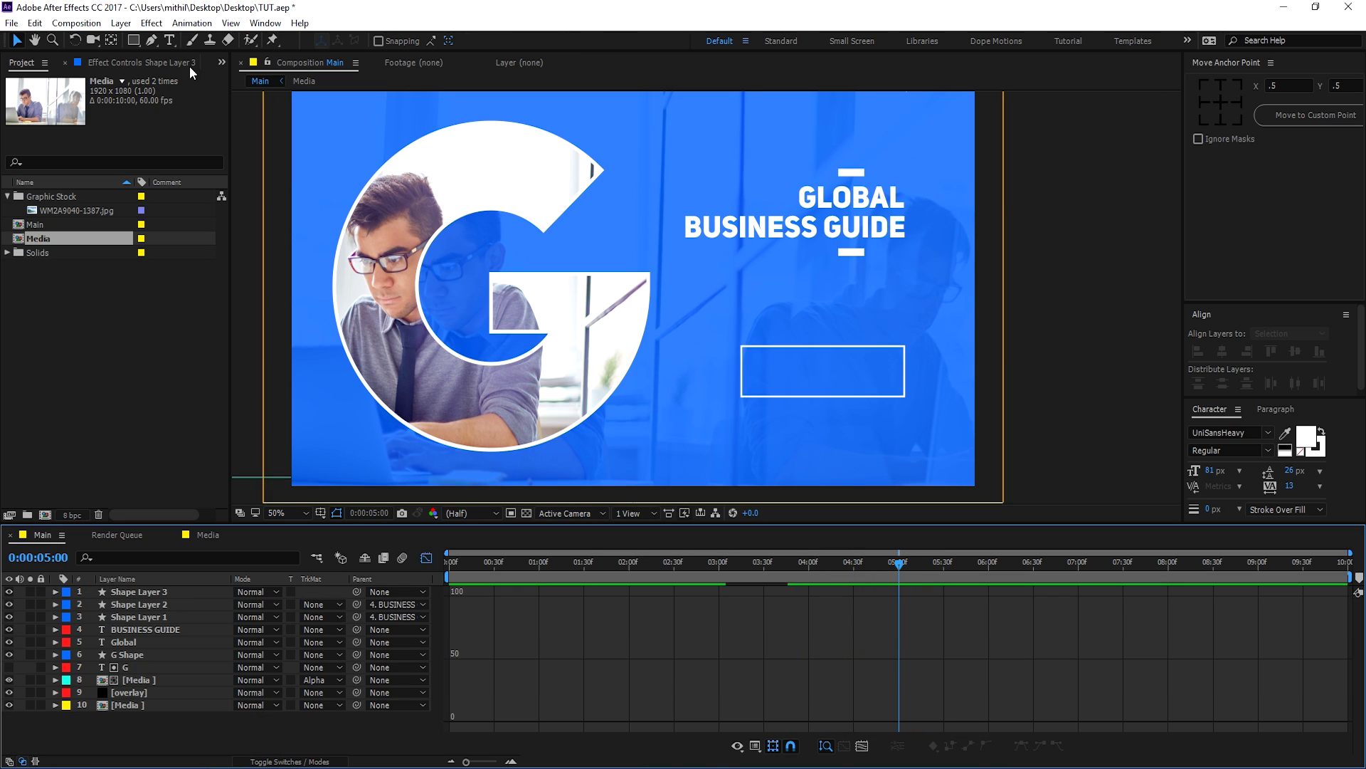
pyautogui.click(169, 41)
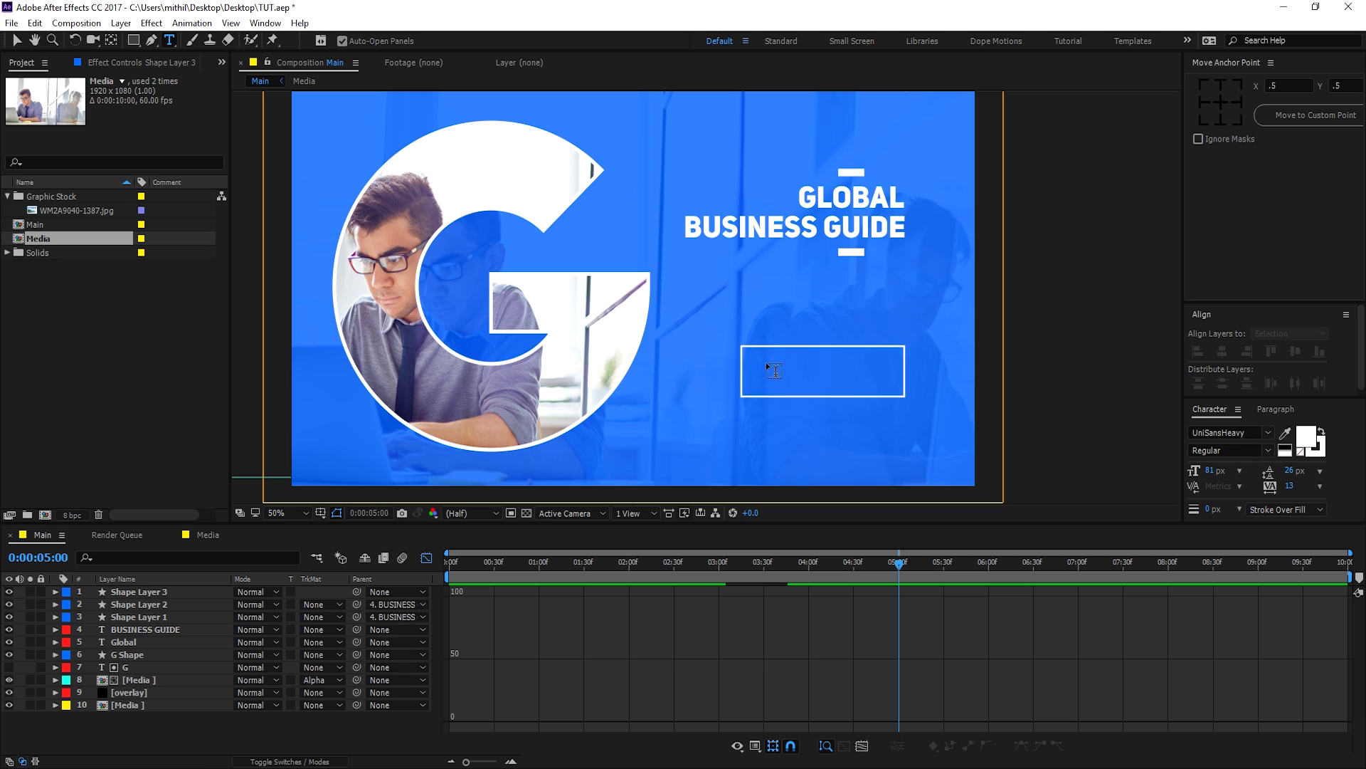
pyautogui.click(693, 388)
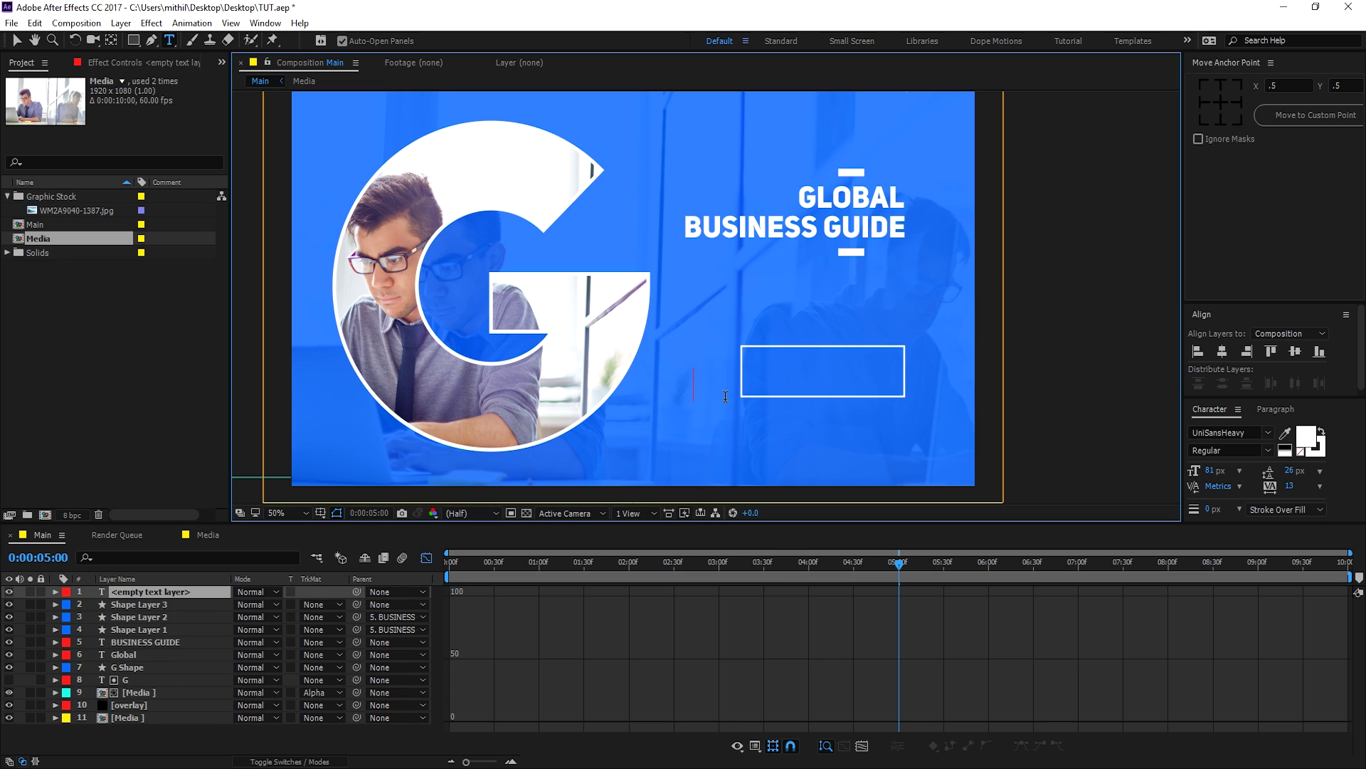
pyautogui.write('D')
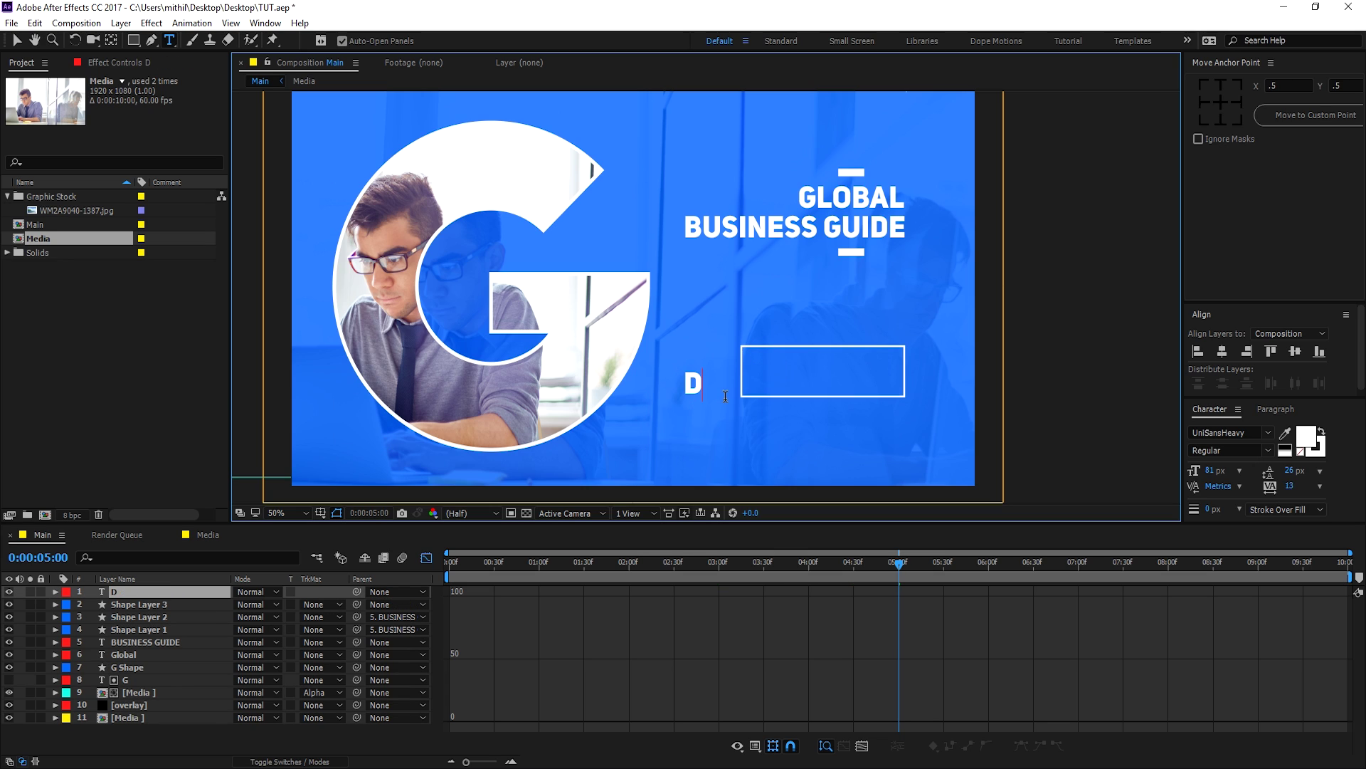
pyautogui.write('OPEMO')
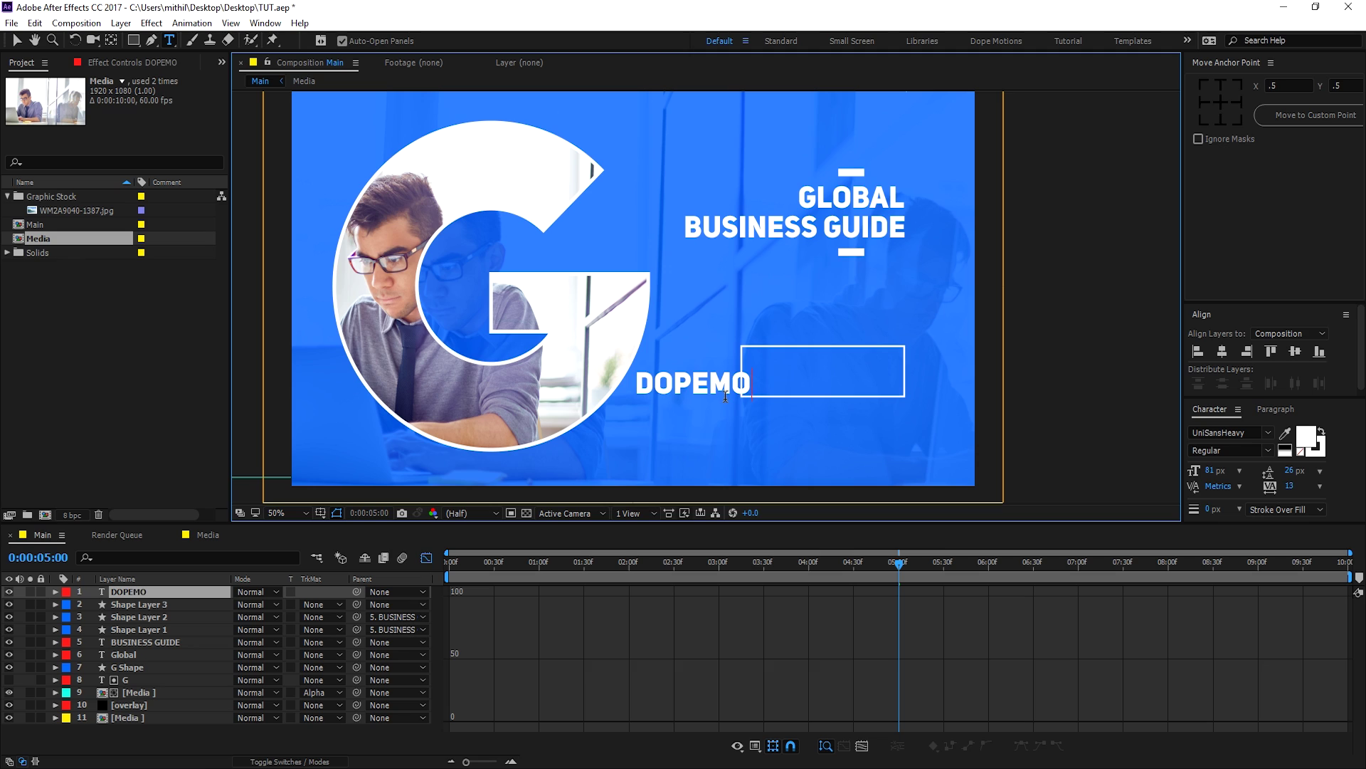
pyautogui.write('TIONS.COM')
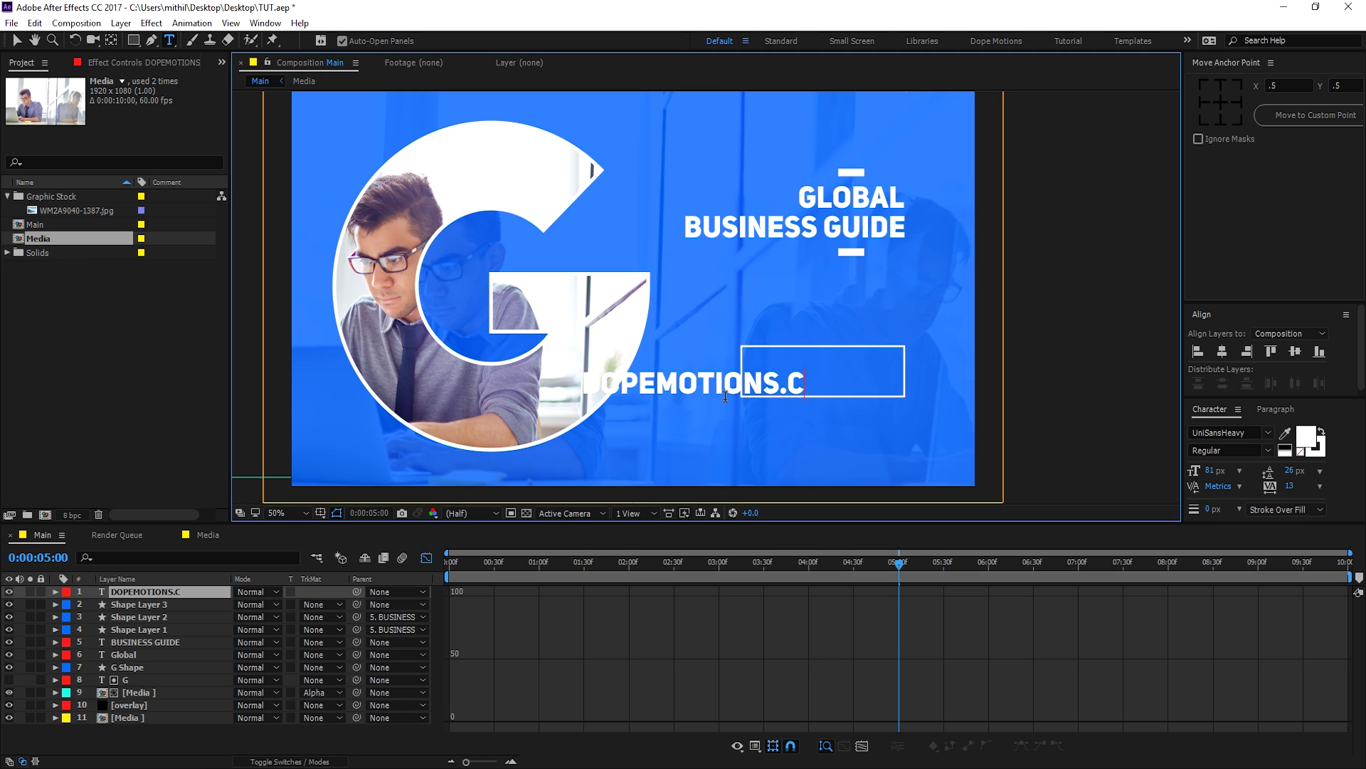
pyautogui.click(16, 40)
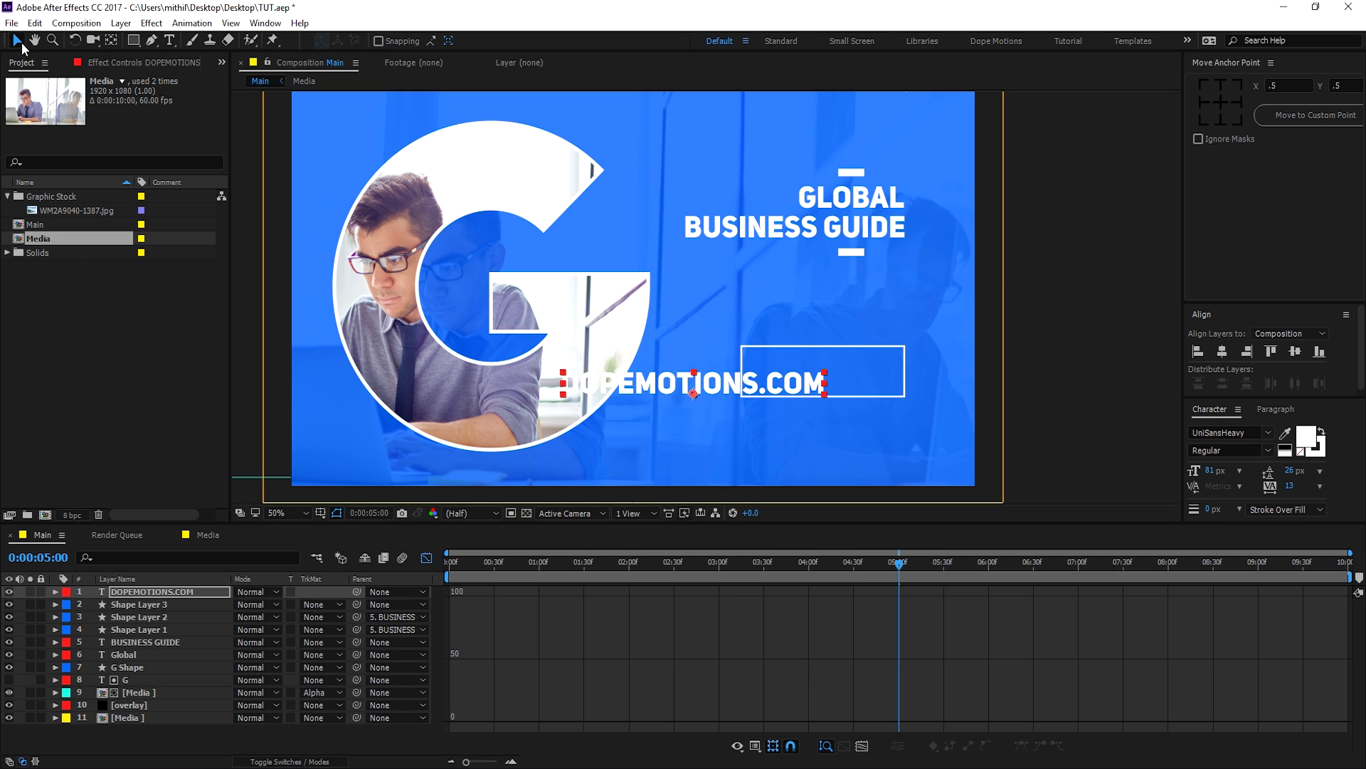
pyautogui.press('capslock')
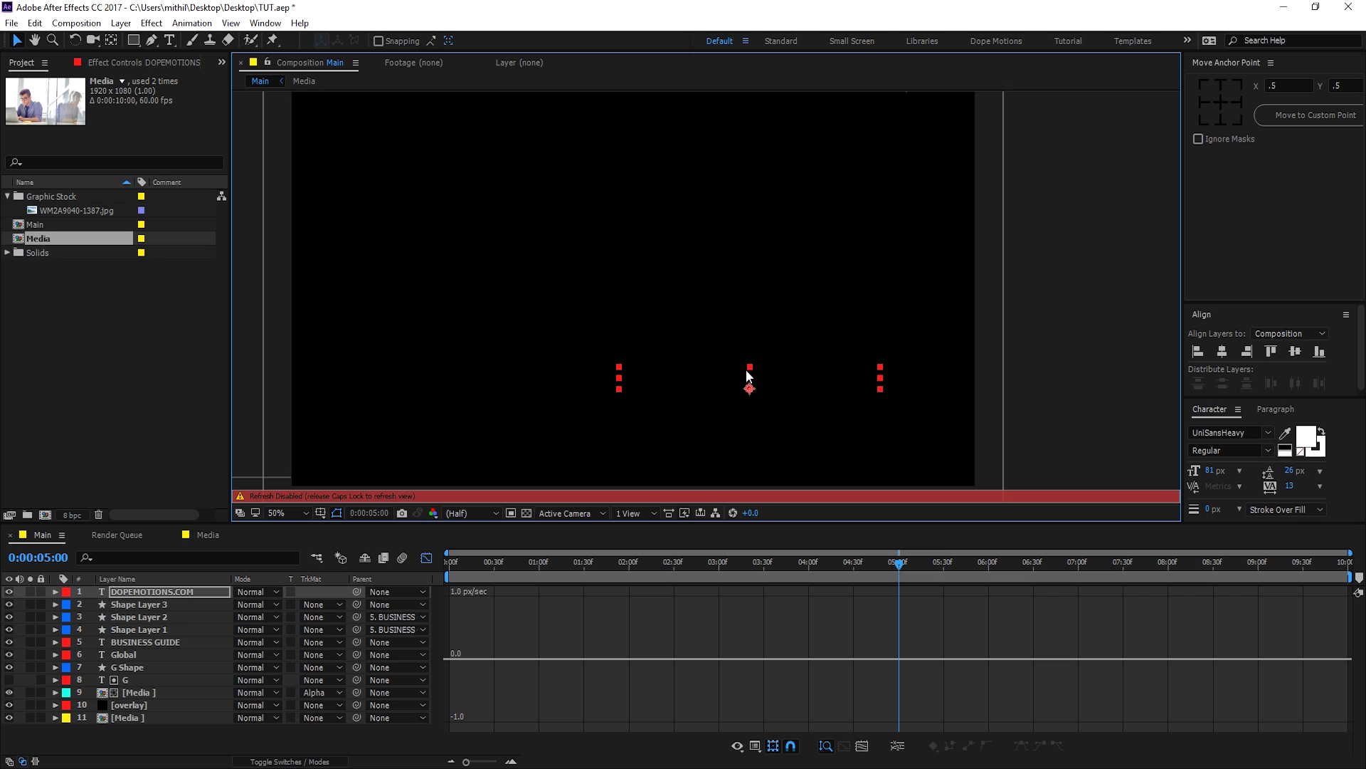
pyautogui.press('capslock')
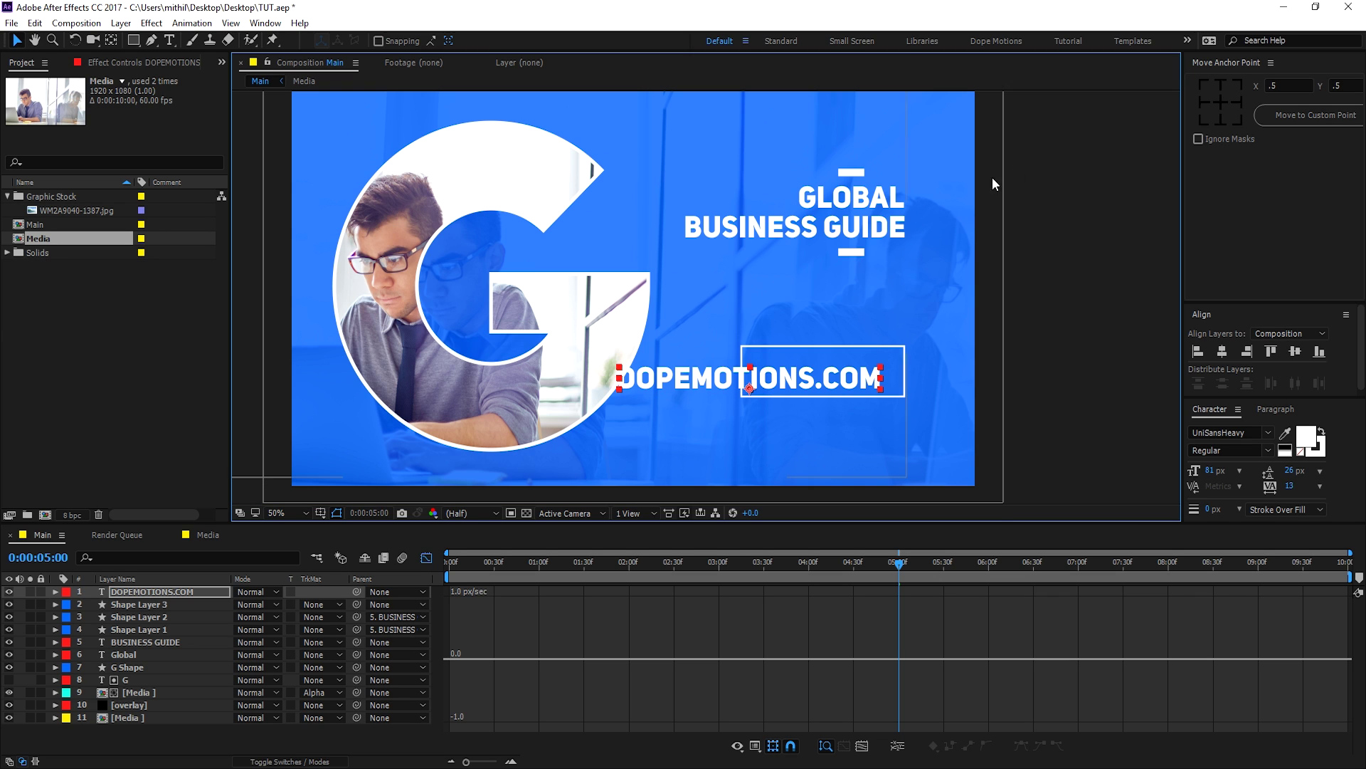
# Step: Try the UniSansLight and Varsity Regular fonts on the DOPEMOTIONS.COM text
pyautogui.click(1269, 432)
pyautogui.click(1219, 464)
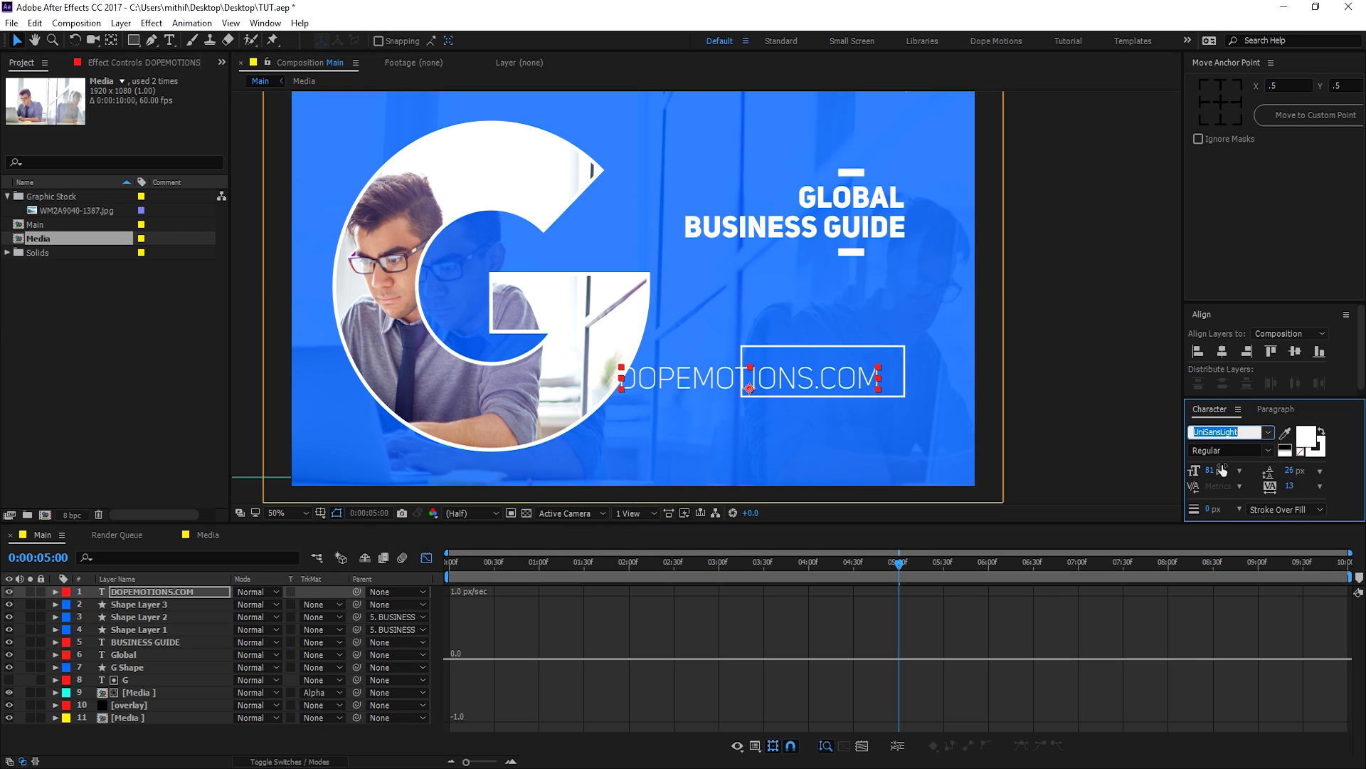
pyautogui.click(1259, 439)
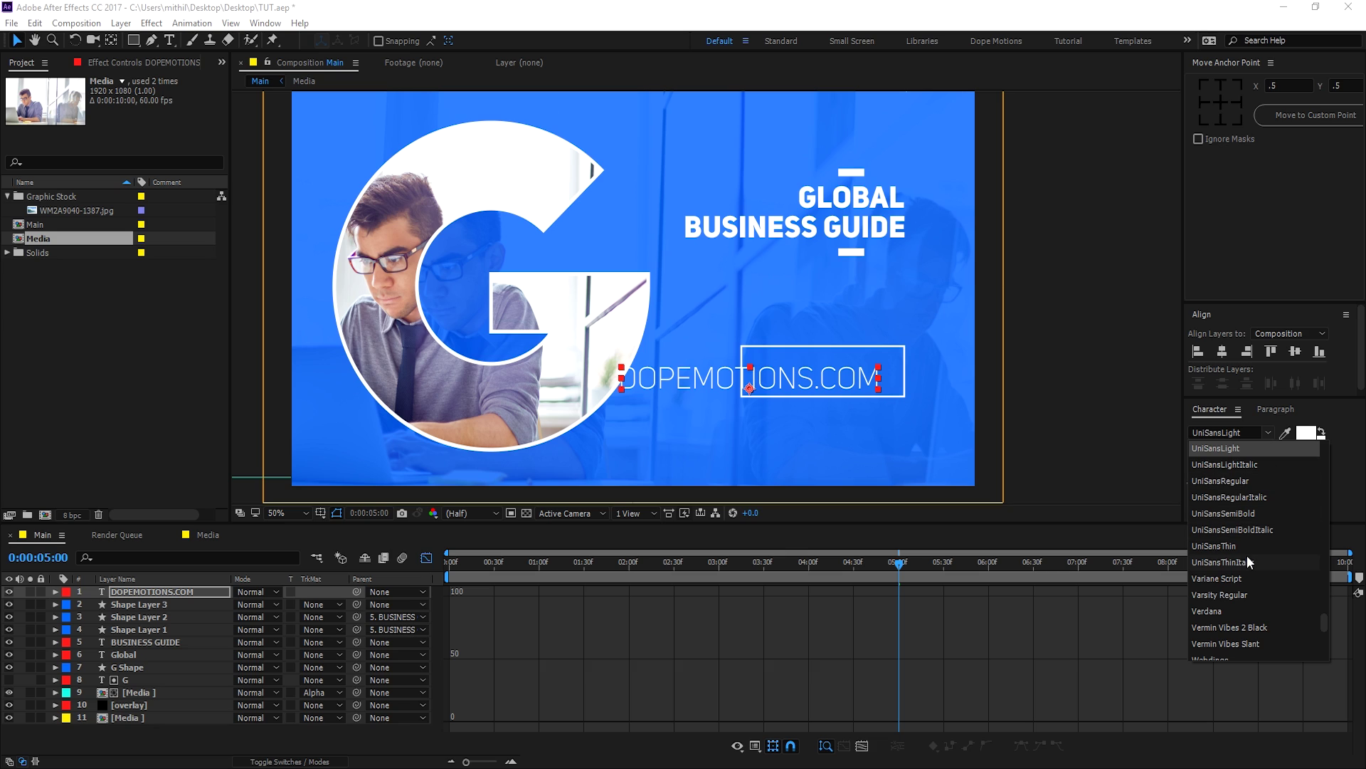
pyautogui.click(1239, 595)
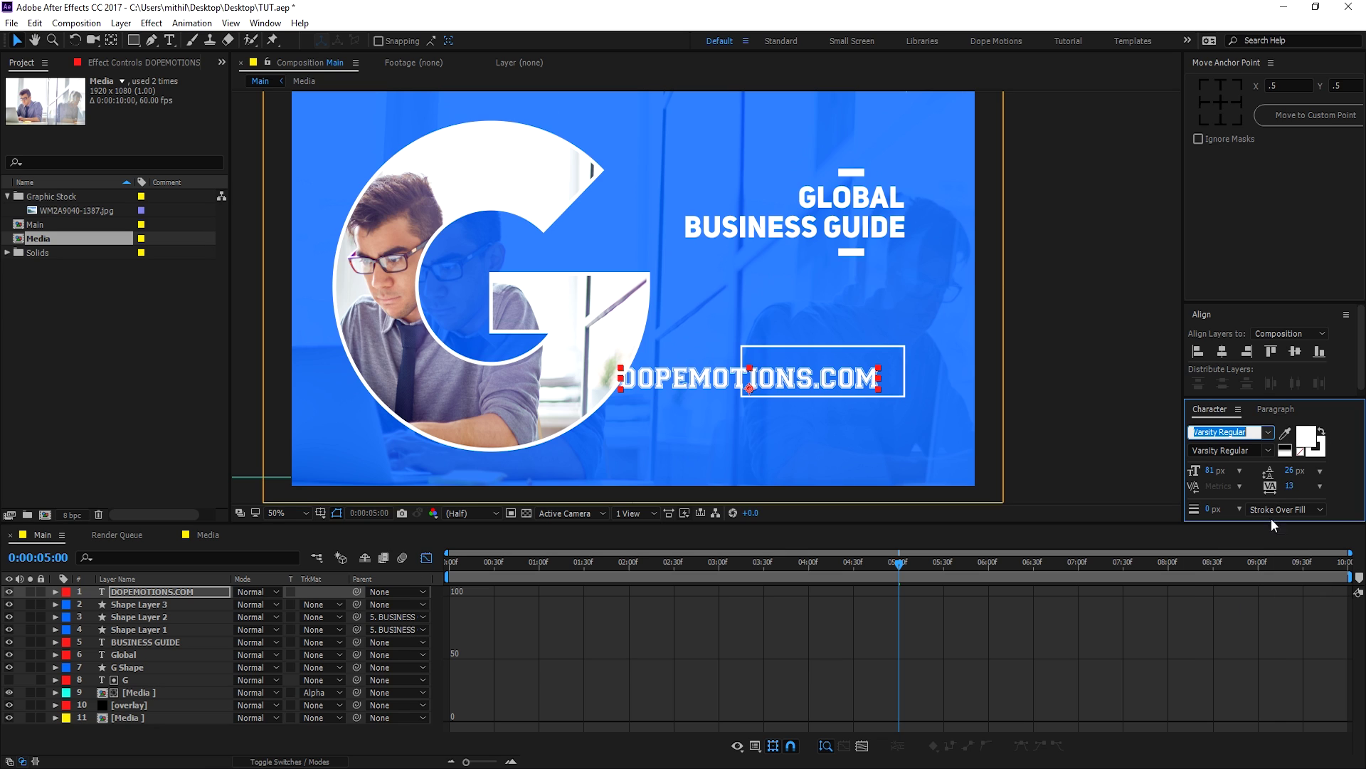
# Step: Set the DOPEMOTIONS.COM text to UniSansBook at 46 px and centre it inside the wide rectangle
pyautogui.click(1269, 432)
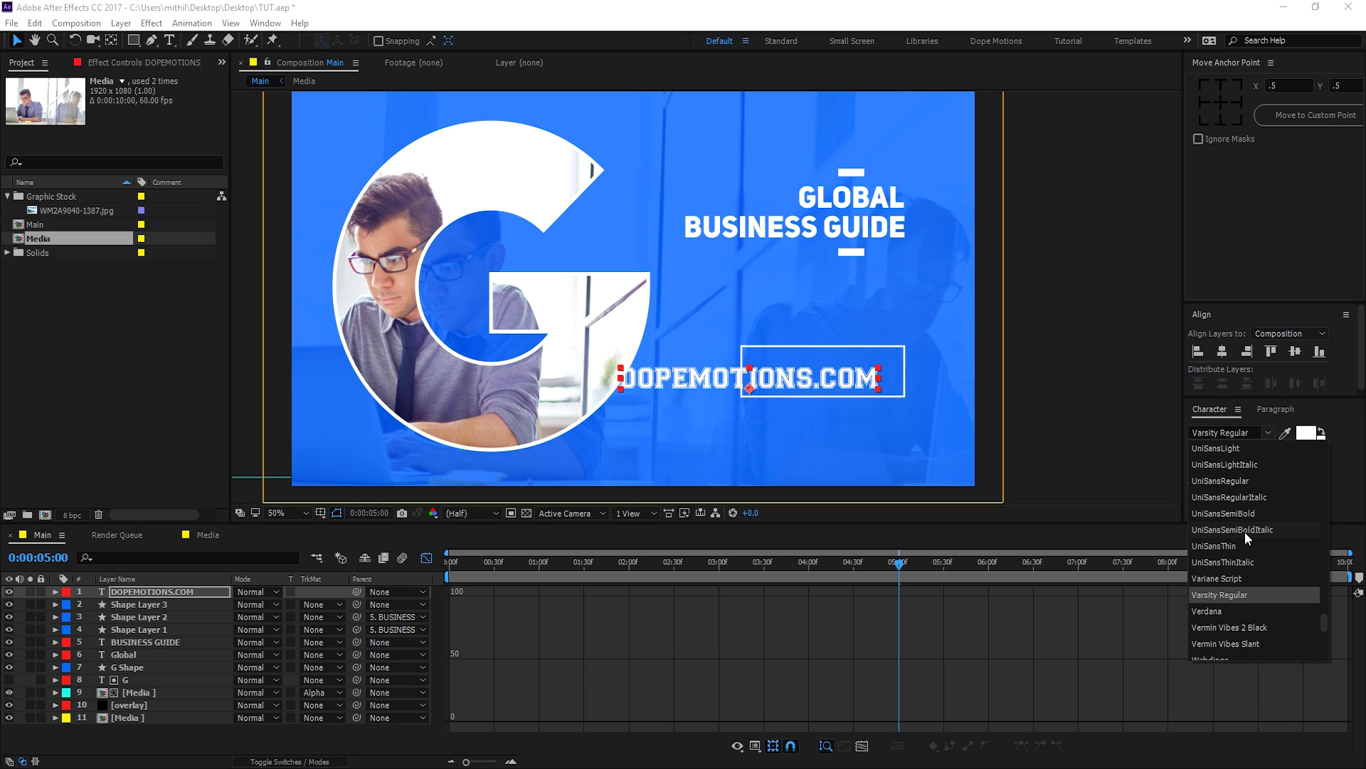
pyautogui.scroll(1, 1246, 538)
pyautogui.click(1236, 446)
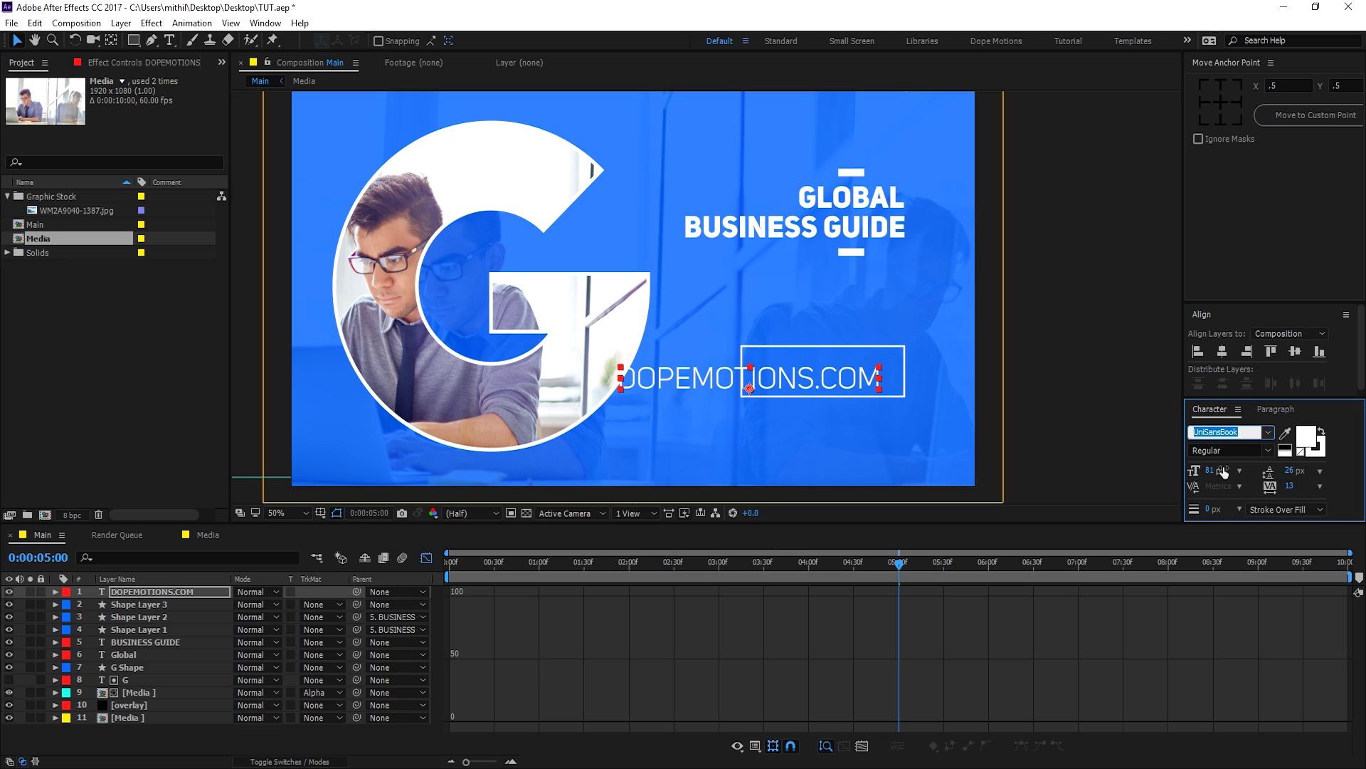
pyautogui.moveTo(1215, 476); pyautogui.dragTo(1189, 478)
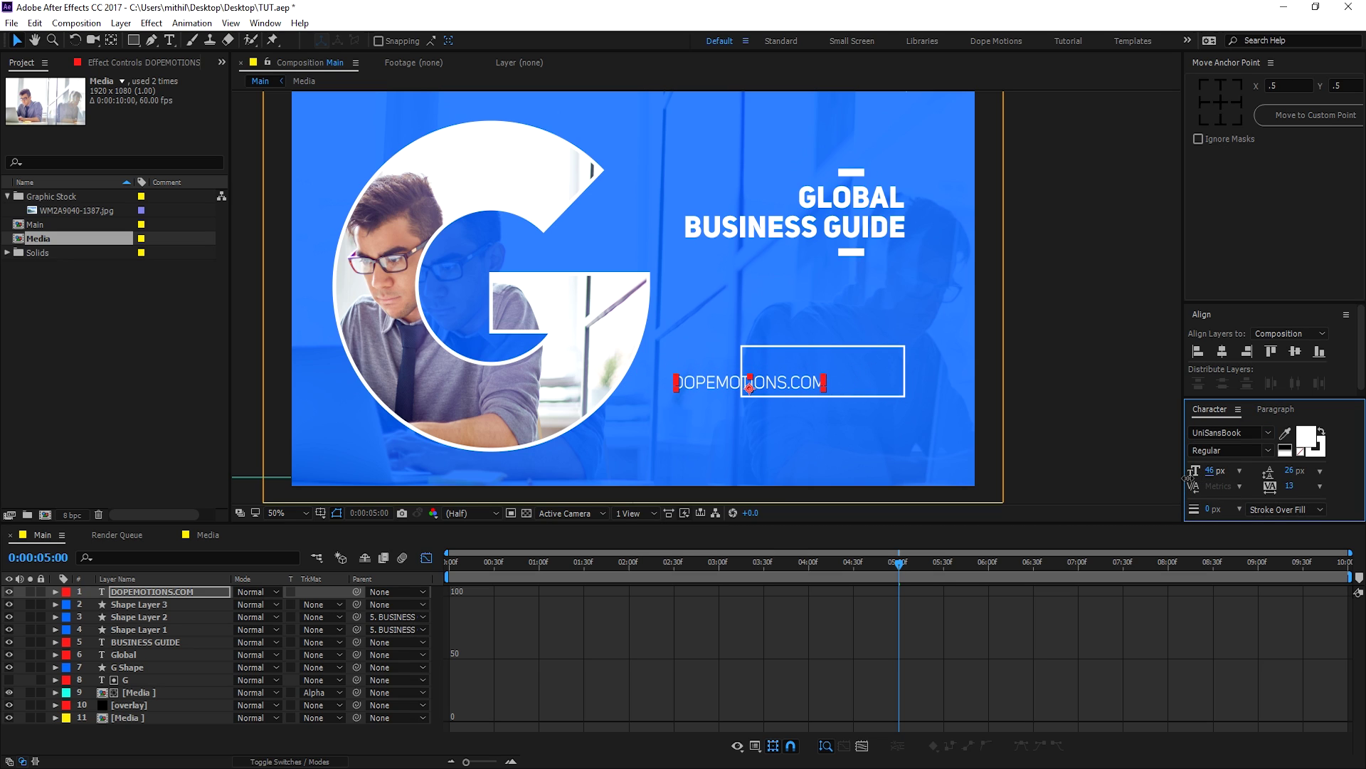
pyautogui.moveTo(783, 386); pyautogui.dragTo(856, 376)
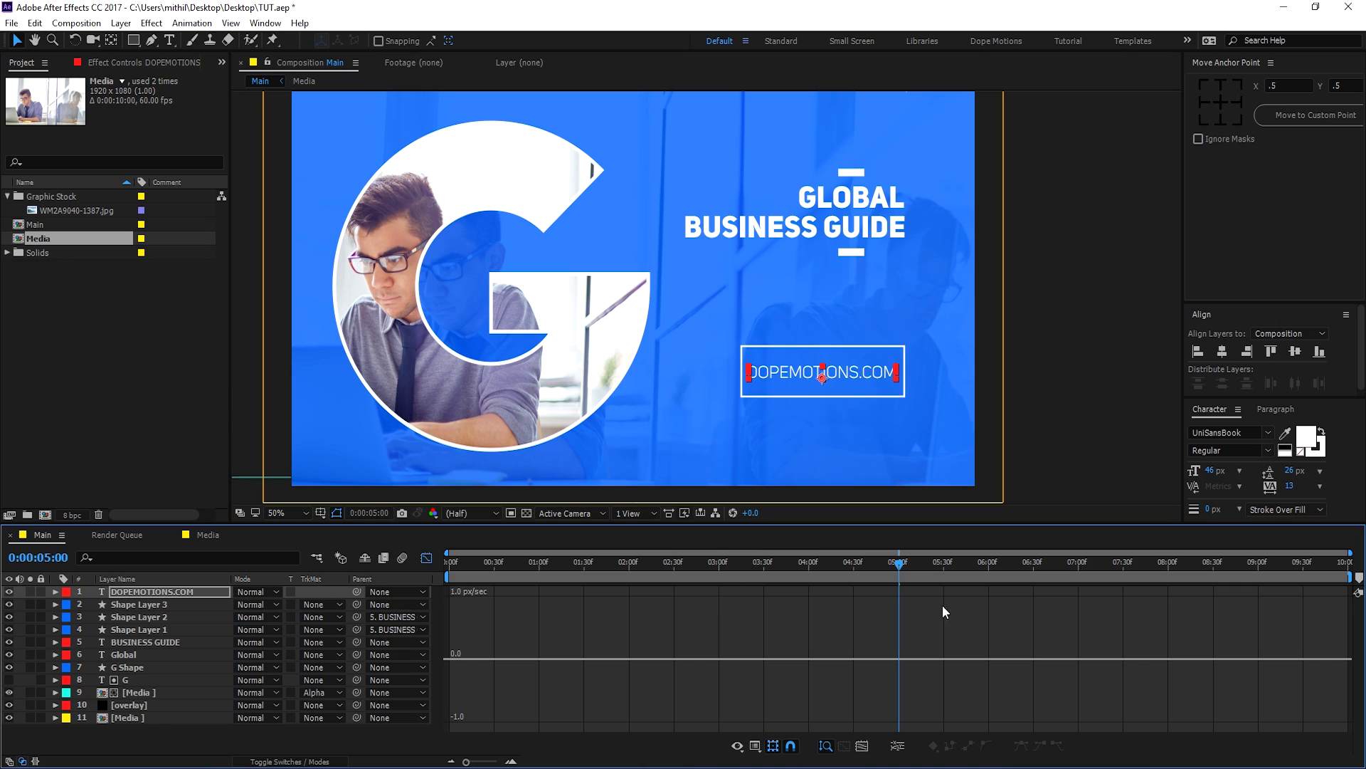
pyautogui.press('F2')
# Step: Change the DOPEMOTIONS.COM text to UniSansSemiBold at 37 px with a tracking of 141
pyautogui.click(157, 597)
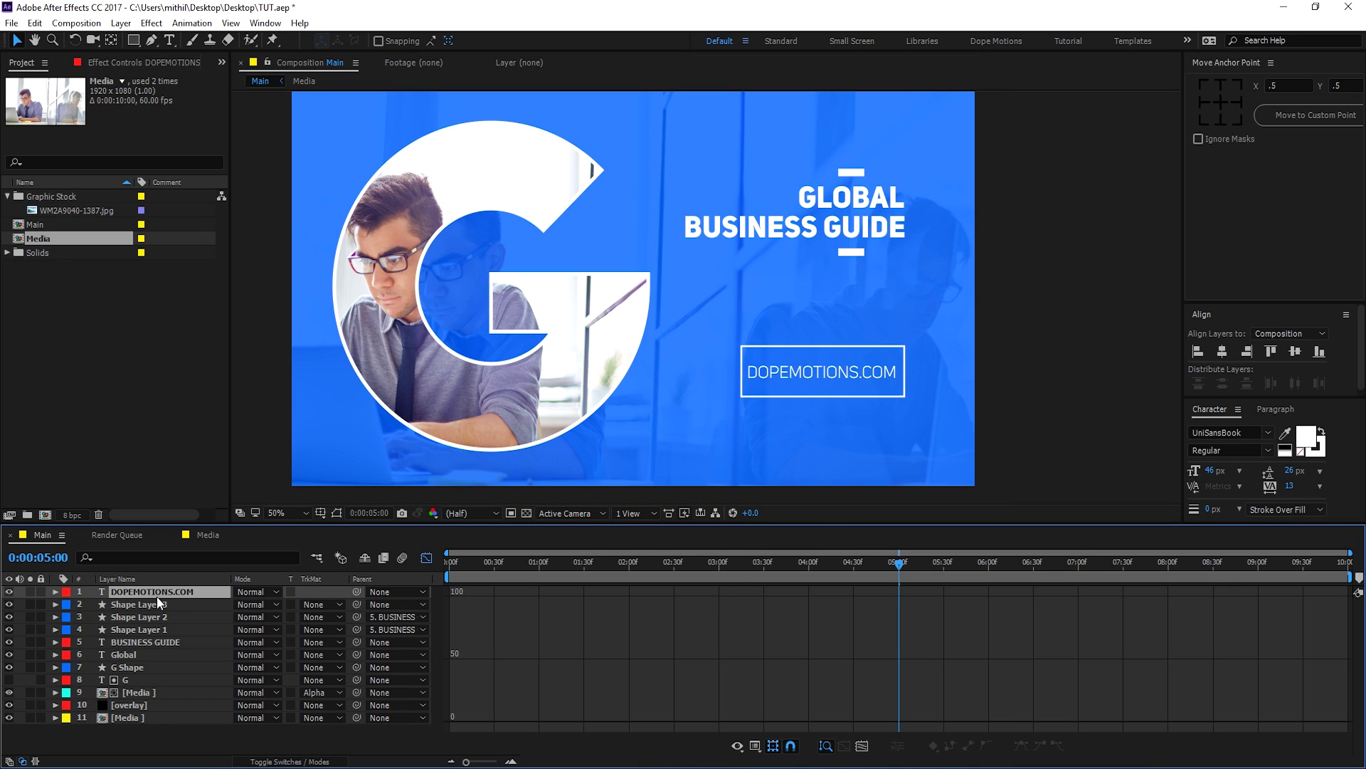
pyautogui.press('Return')
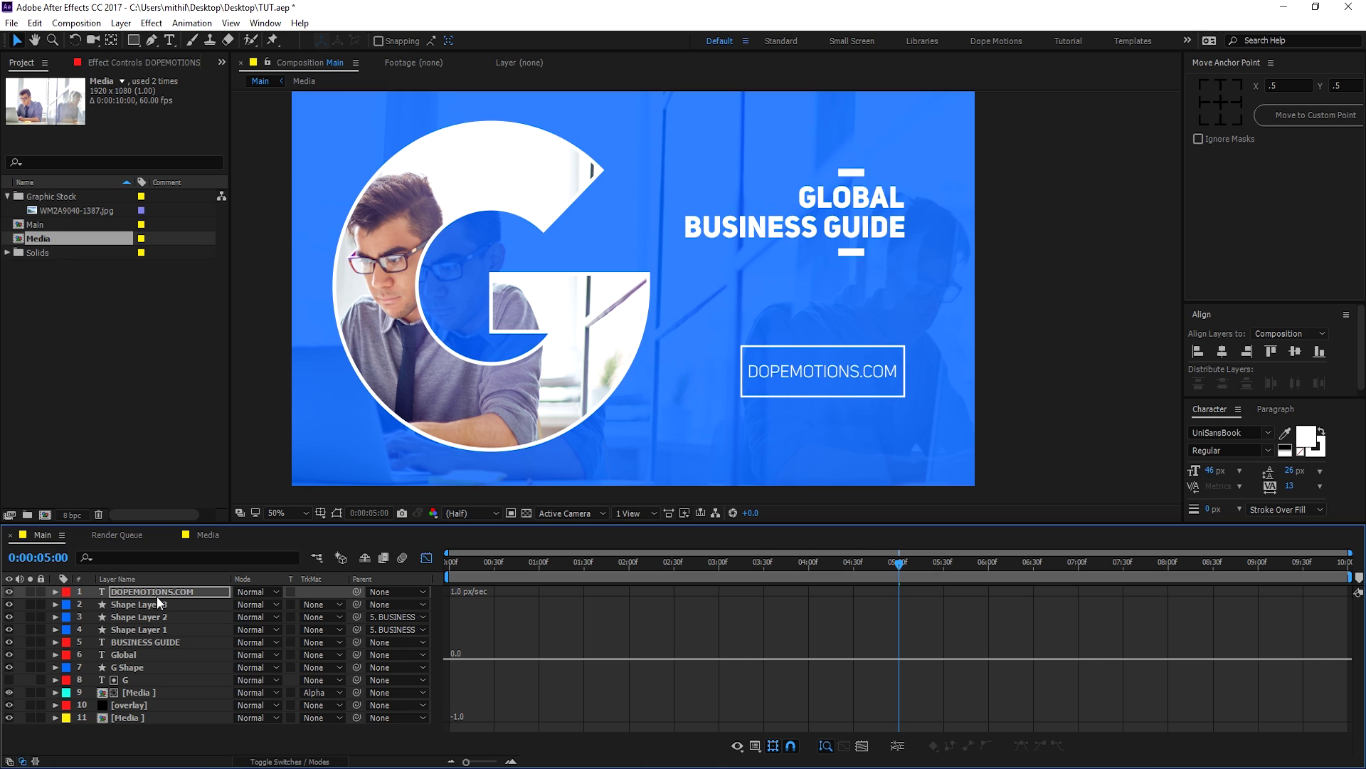
pyautogui.press('Return')
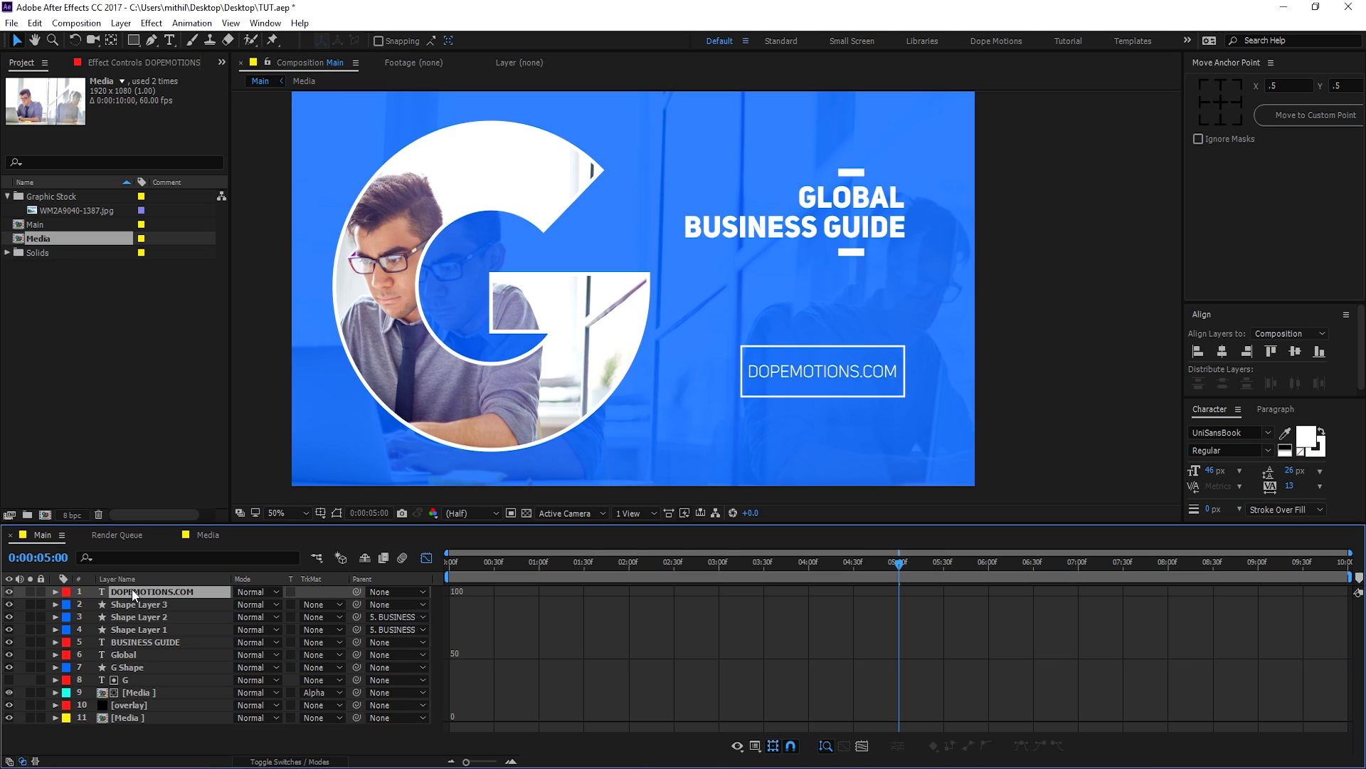
pyautogui.click(1268, 433)
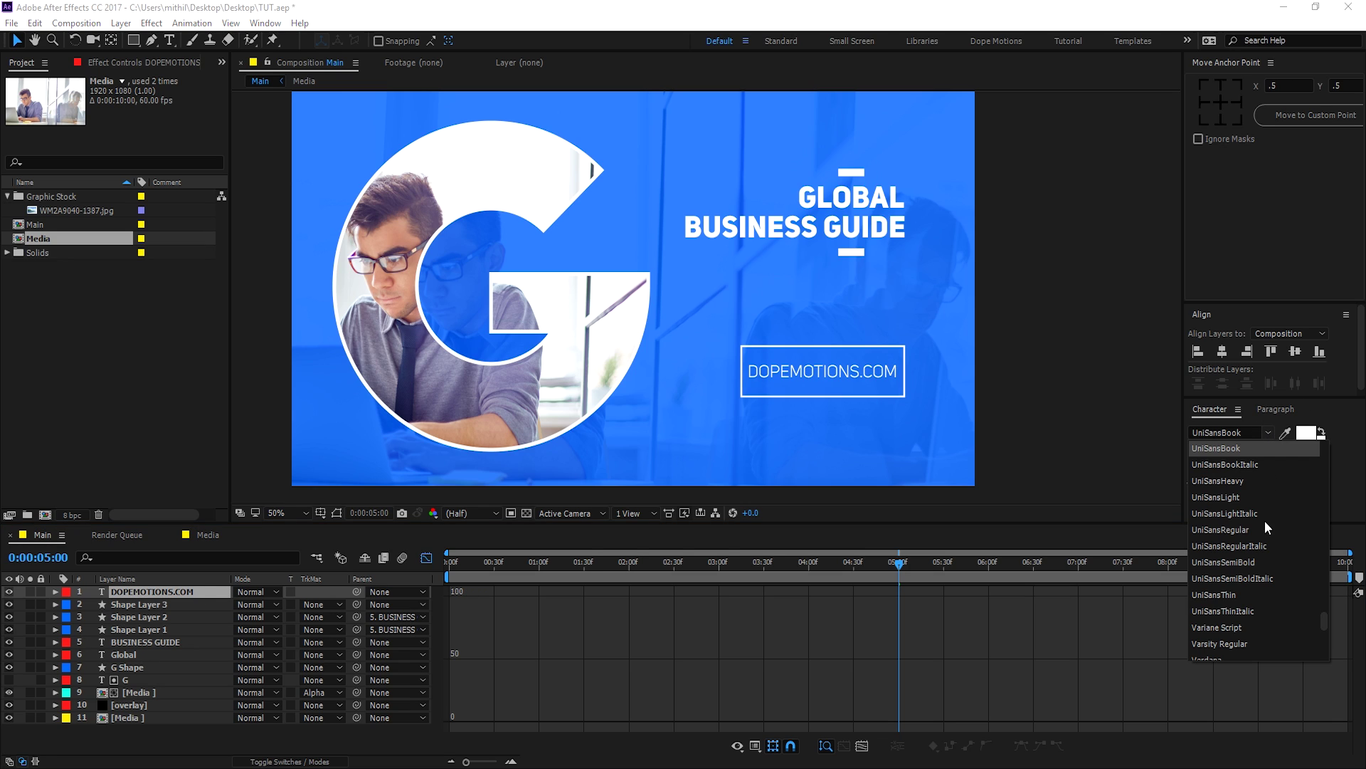
pyautogui.scroll(-1, 1259, 529)
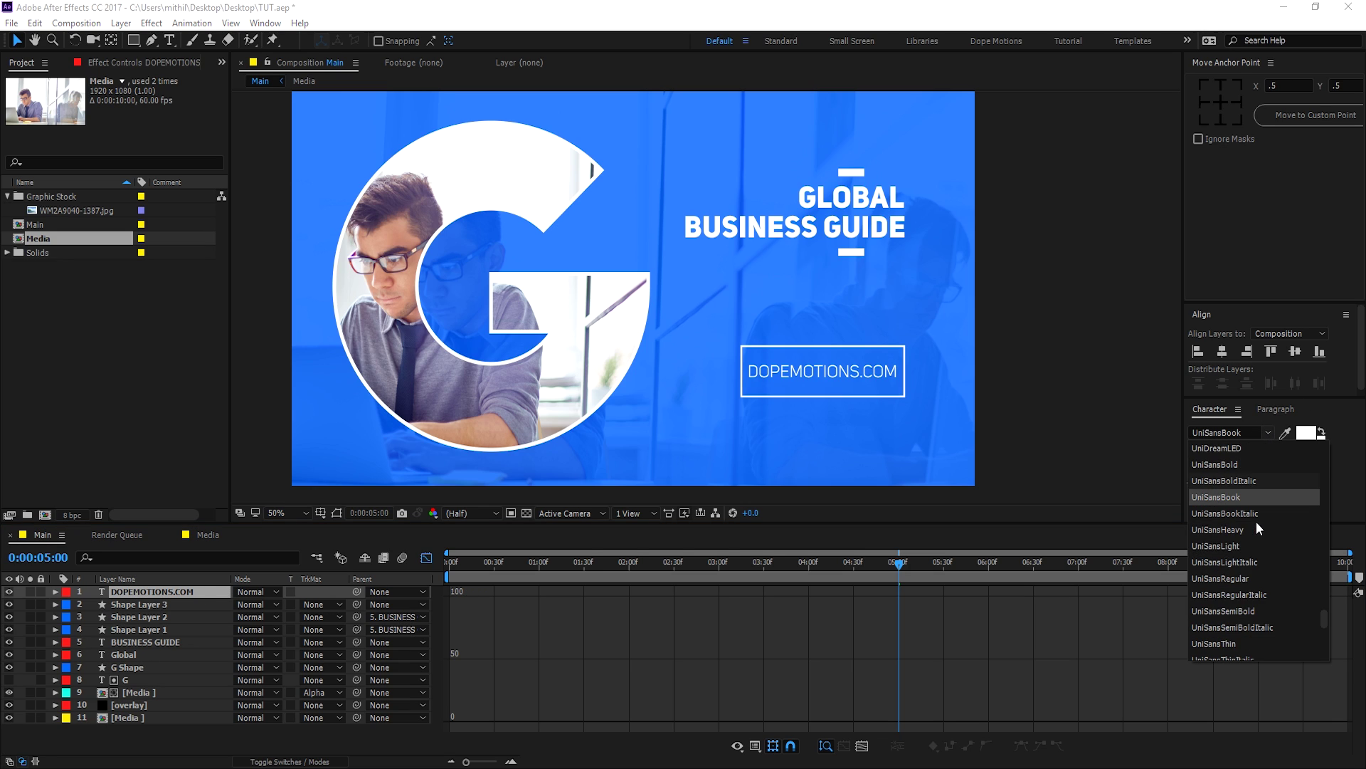
pyautogui.scroll(-1, 1258, 583)
pyautogui.click(1245, 566)
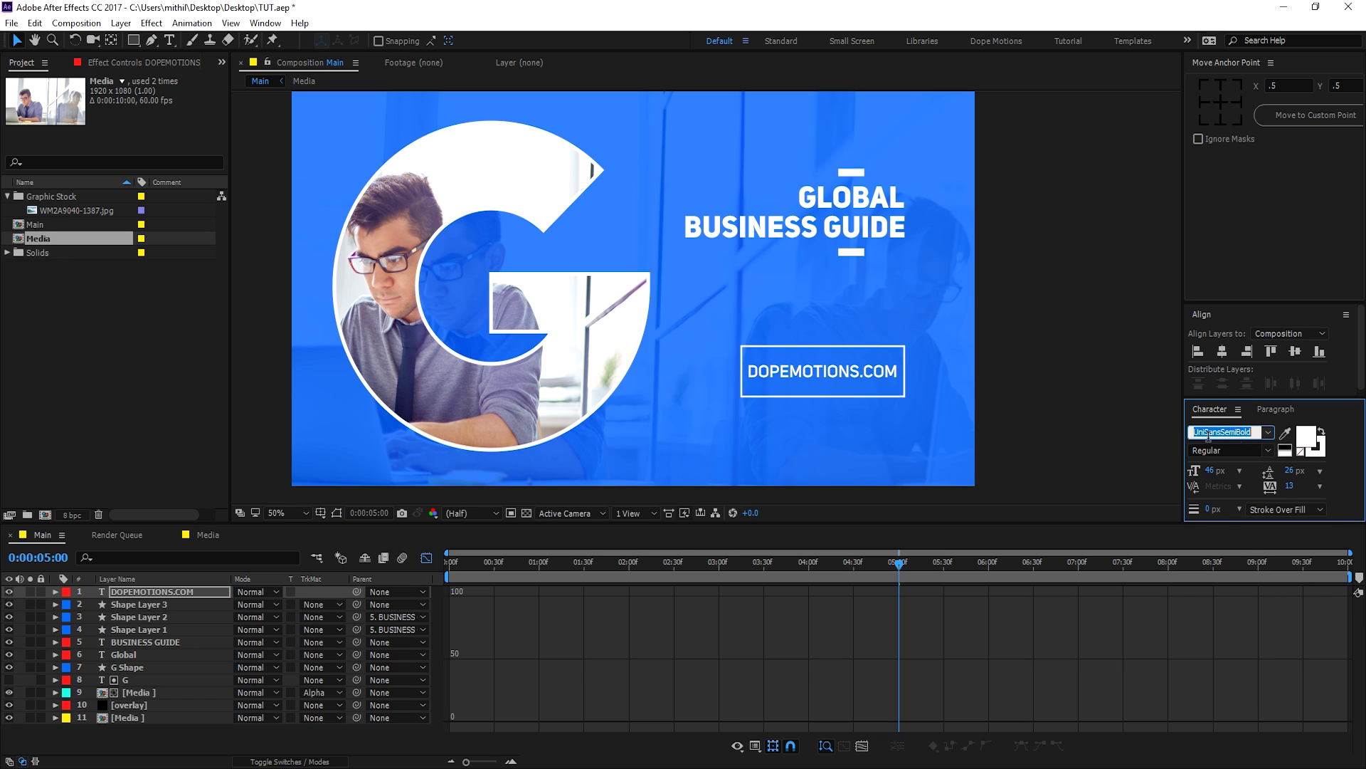
pyautogui.moveTo(1212, 468); pyautogui.dragTo(1205, 469)
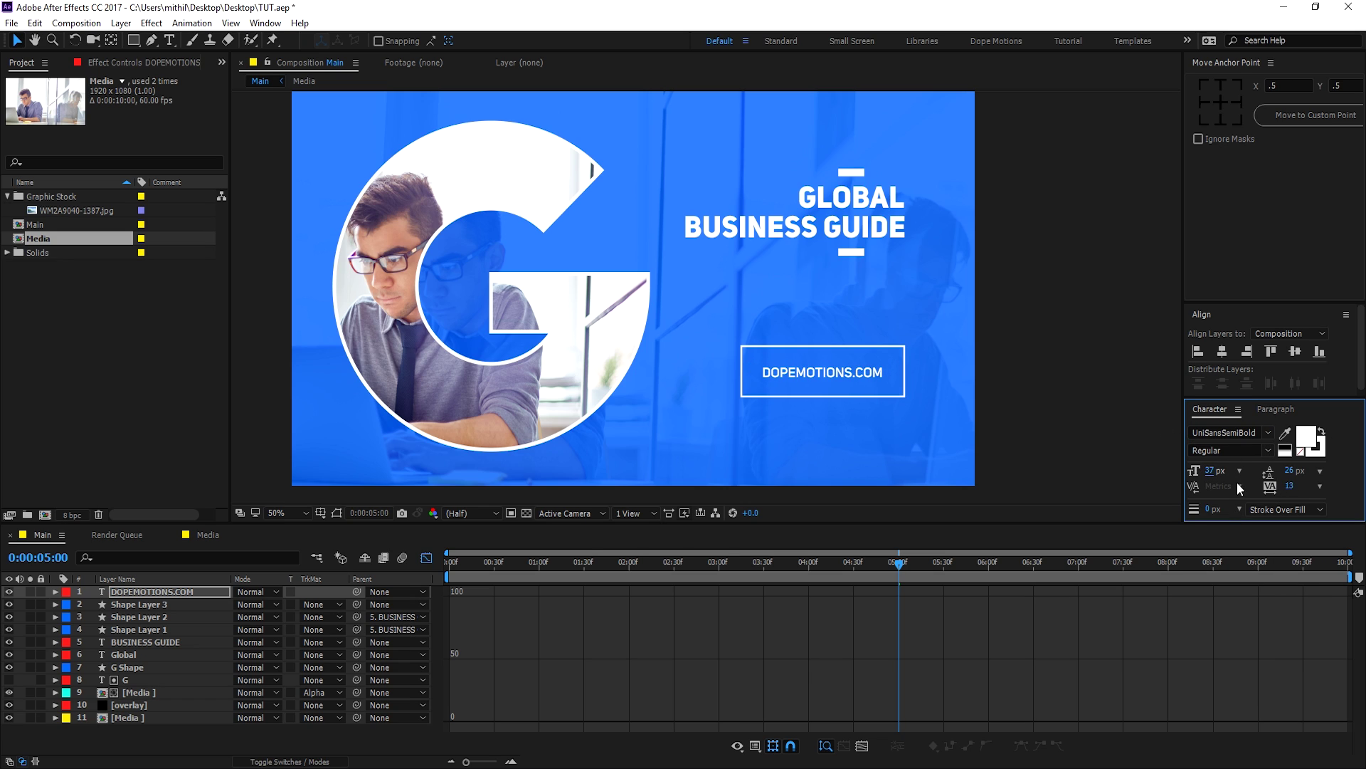
pyautogui.moveTo(1289, 488); pyautogui.dragTo(1349, 447)
# Step: Switch the timeline from the graph view to layer bars and parent the DOPEMOTIONS.COM layer to the Global layer
pyautogui.click(152, 591)
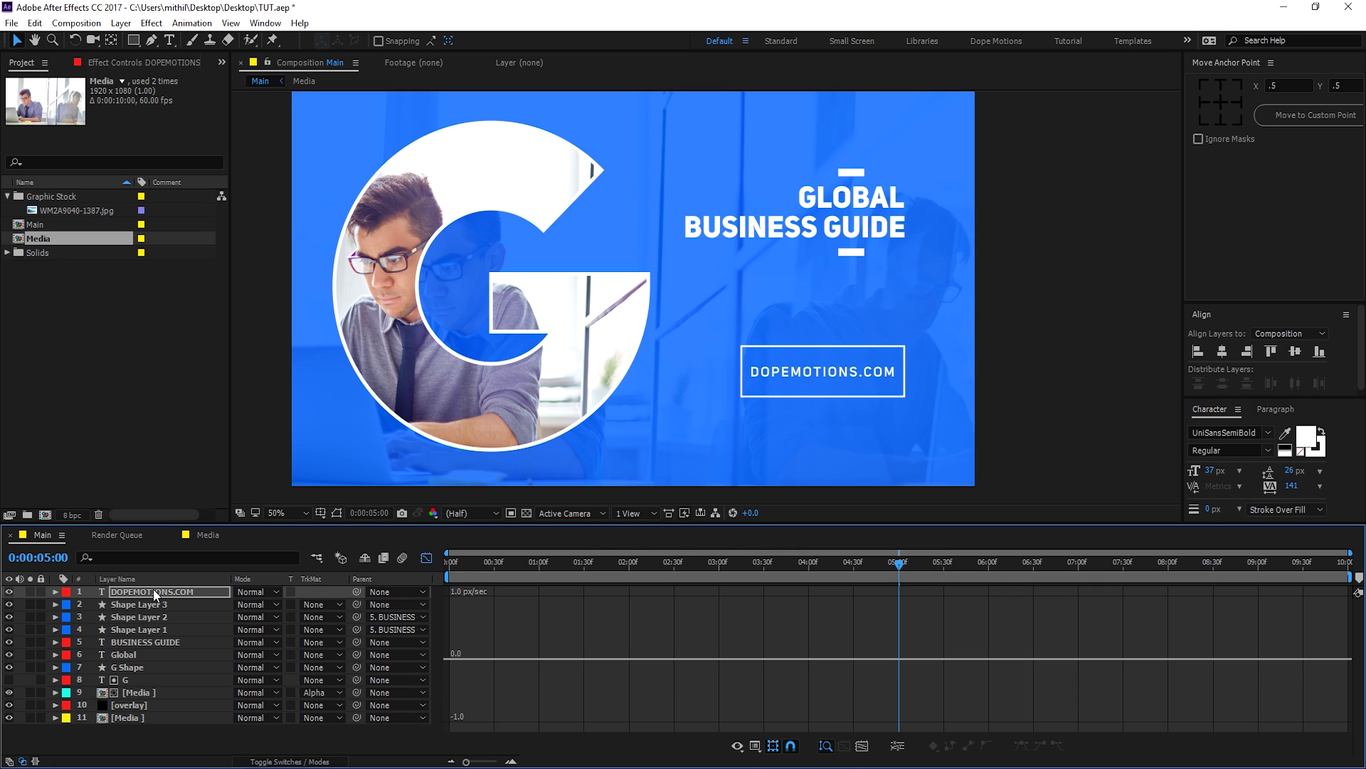
pyautogui.click(426, 558)
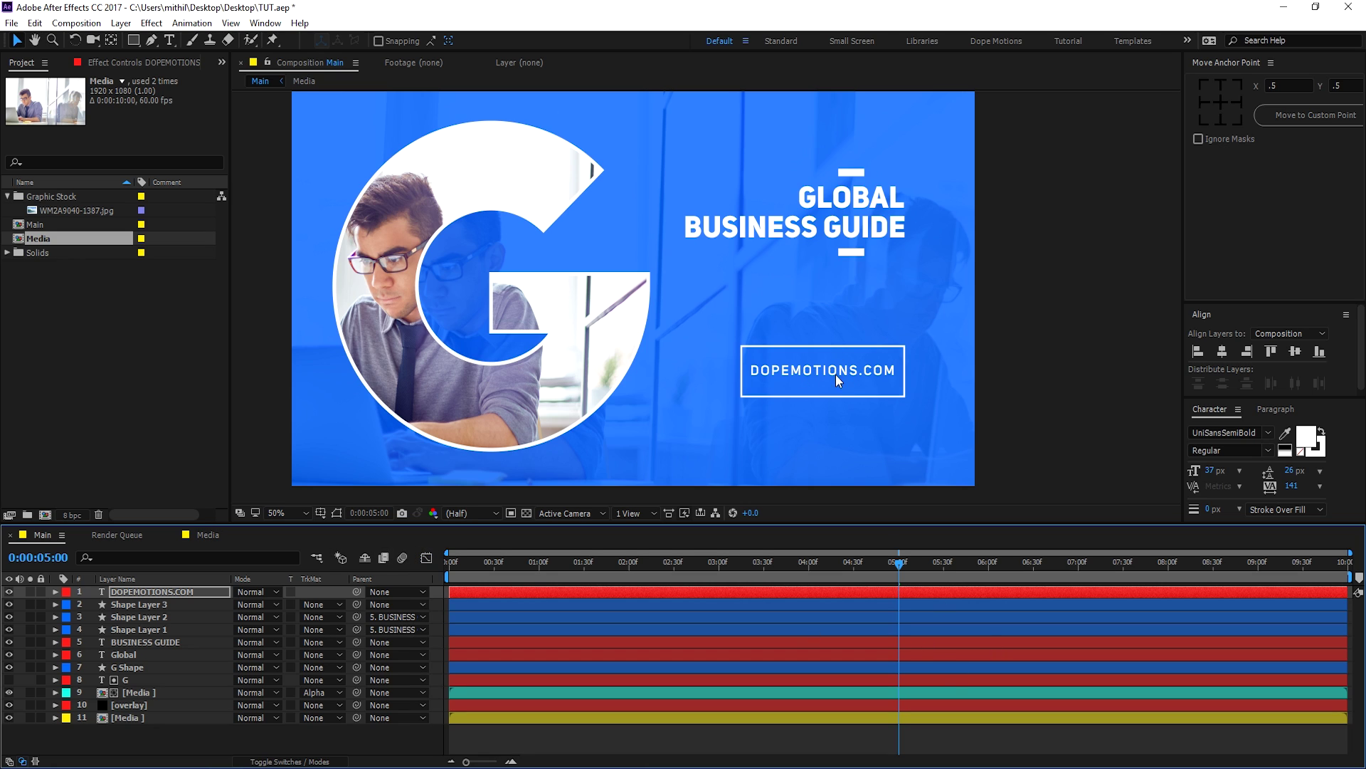
pyautogui.moveTo(897, 562); pyautogui.dragTo(923, 566)
pyautogui.click(156, 595)
pyautogui.moveTo(357, 588); pyautogui.dragTo(134, 652)
pyautogui.moveTo(762, 570); pyautogui.dragTo(818, 561)
# Step: Delay Shape Layer 3 by a few frames in the timeline and preview the animation from 0:00:02:49
pyautogui.click(144, 606)
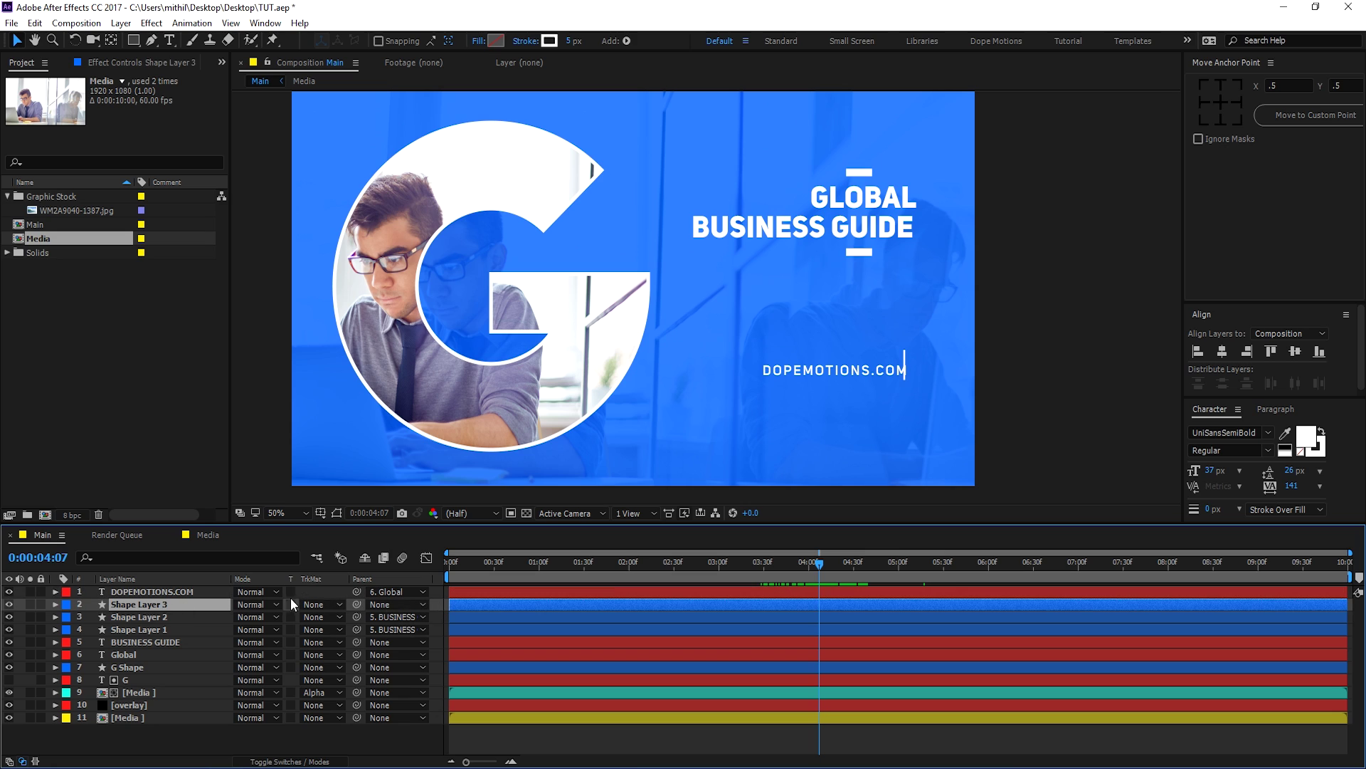
pyautogui.moveTo(504, 604); pyautogui.dragTo(512, 604)
pyautogui.moveTo(812, 565); pyautogui.dragTo(701, 569)
pyautogui.press('space')
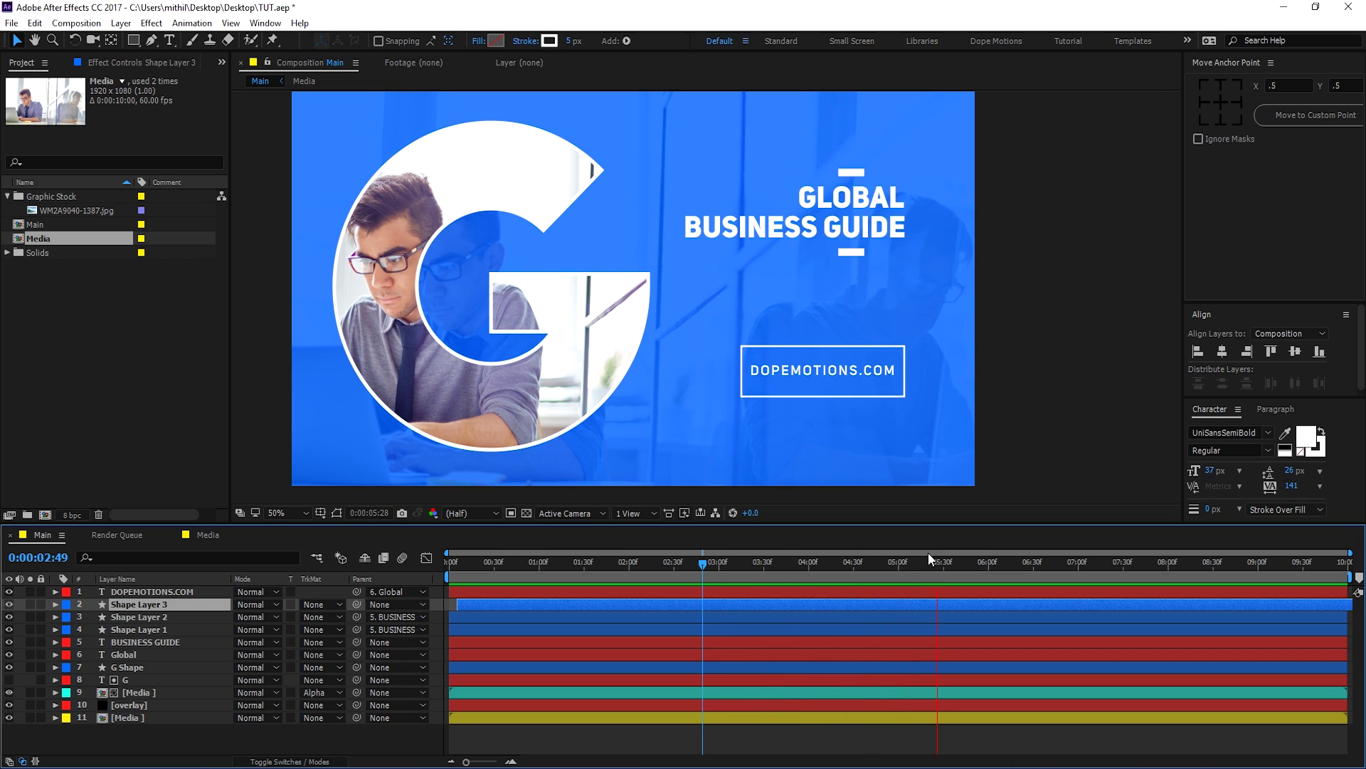
# Step: End the work area at 0:00:05:48, preview the composition, and park the playhead at 0:00:04:00
pyautogui.moveTo(961, 559); pyautogui.dragTo(970, 559)
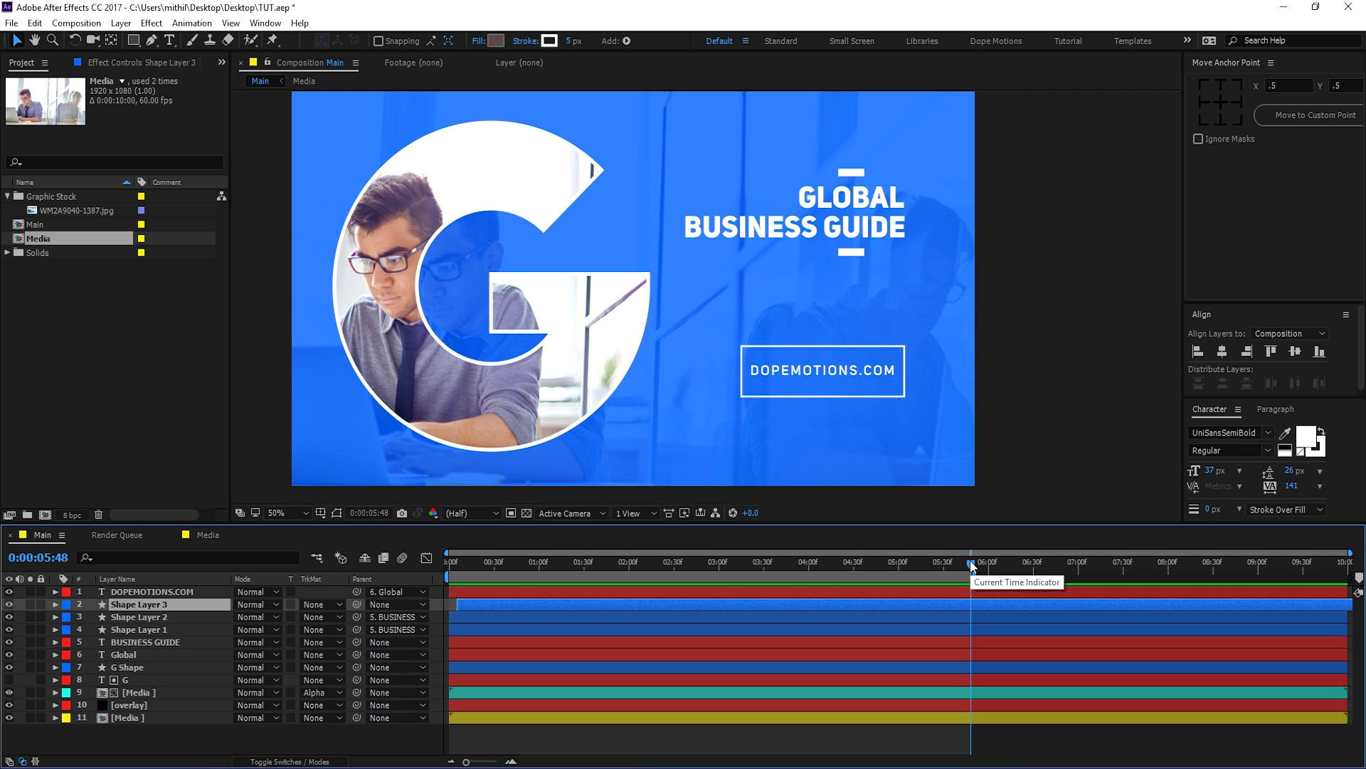
pyautogui.press('space')
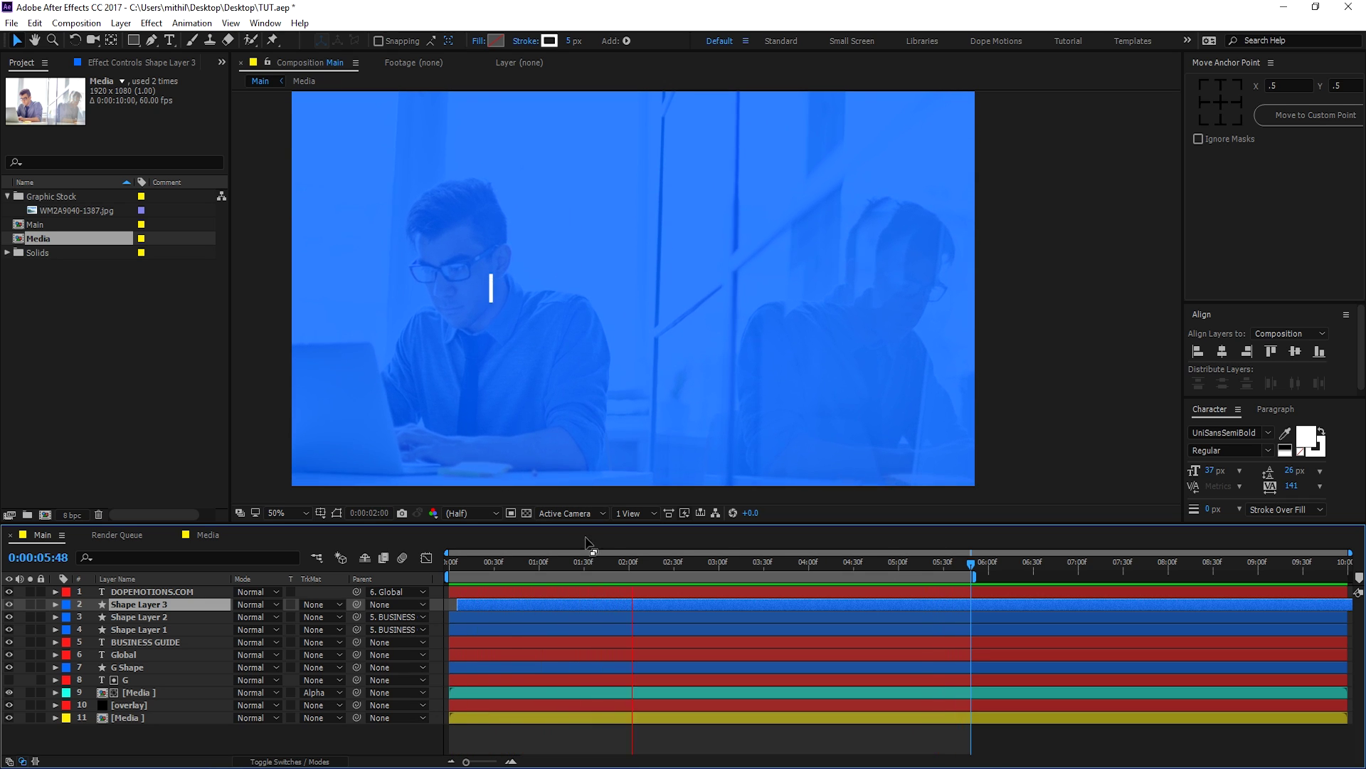
pyautogui.click(807, 562)
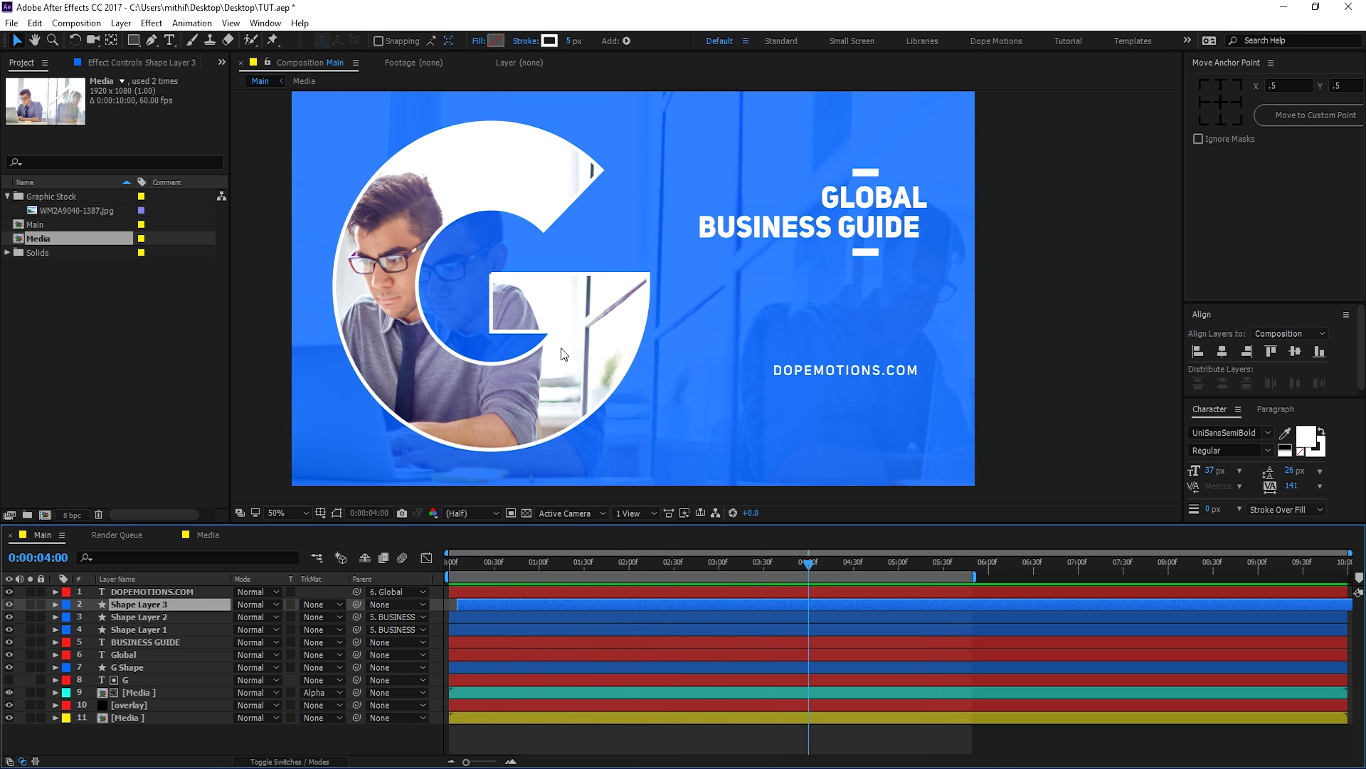